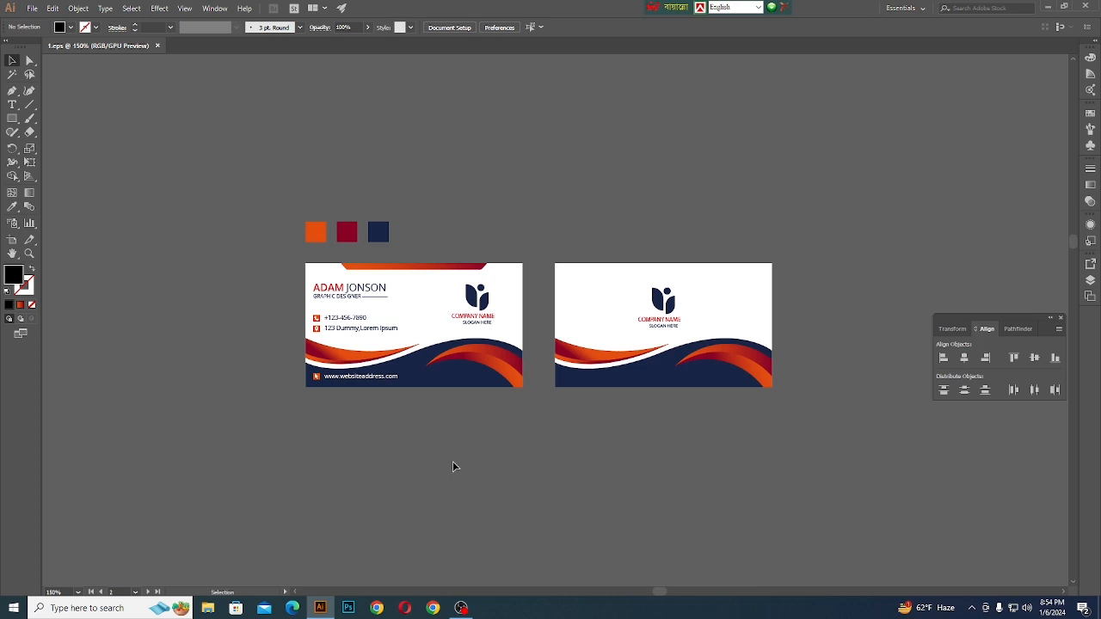
- Start a new document measured in inches and set its width to 3.5
left_click(31, 9)
left_click(50, 21)
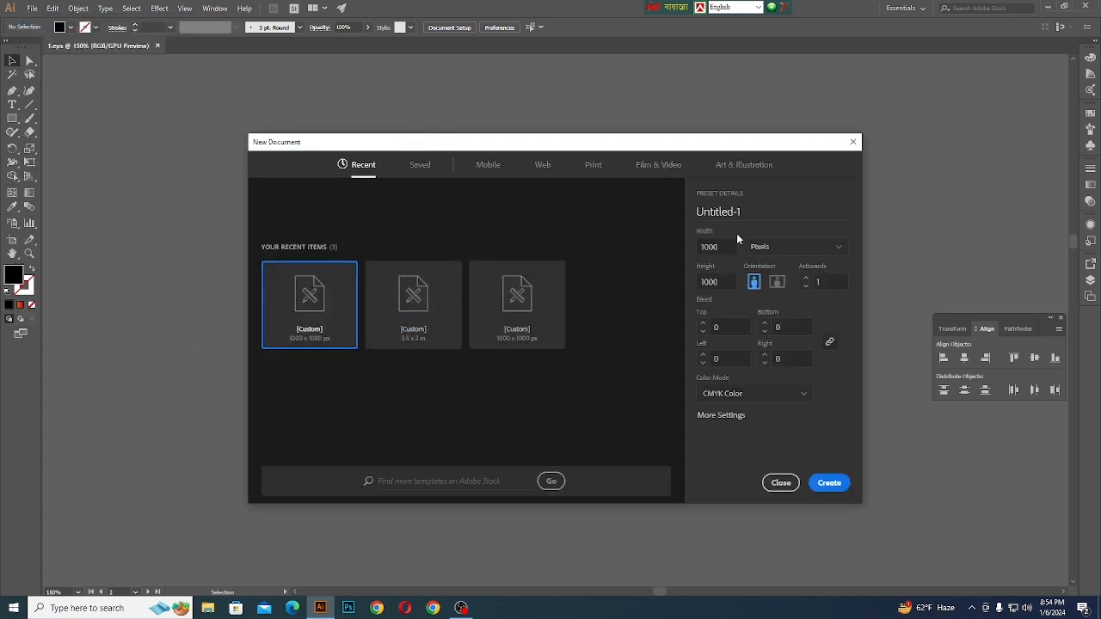
left_click(773, 249)
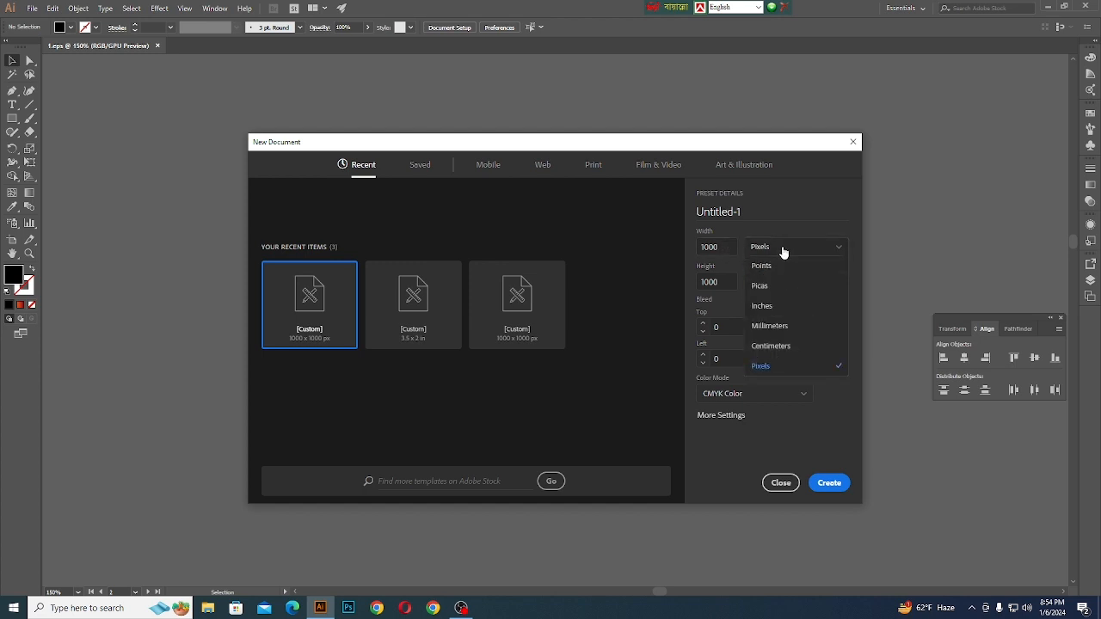
left_click(770, 307)
left_click(726, 248)
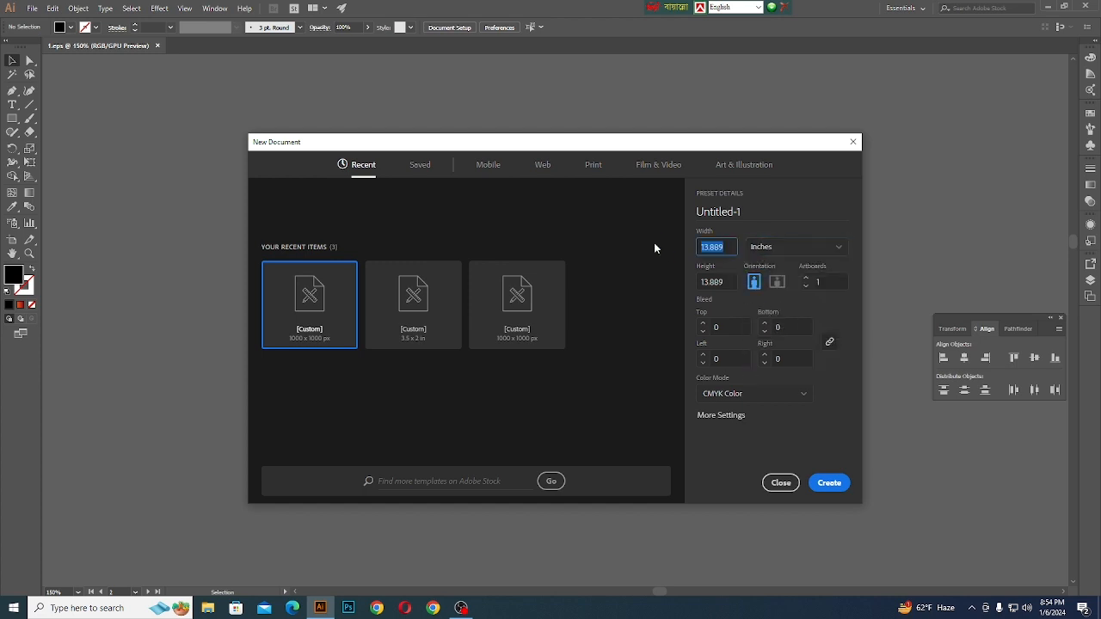
type("3.")
key("BackSpace")
key("BackSpace")
key("BackSpace")
key("BackSpace")
key("BackSpace")
key("BackSpace")
key("BackSpace")
key("BackSpace")
type("3.5")
key("Tab")
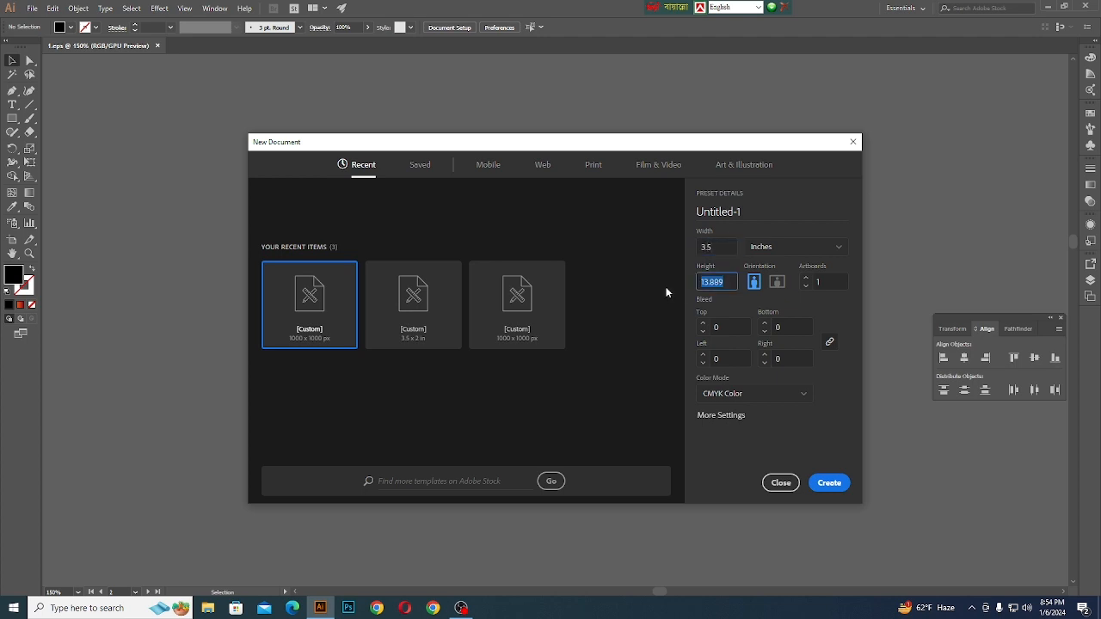
- Set the new document's height to 2 inches and its number of artboards to 2
type("2")
key("ctrl+a")
key("BackSpace")
left_click(830, 279)
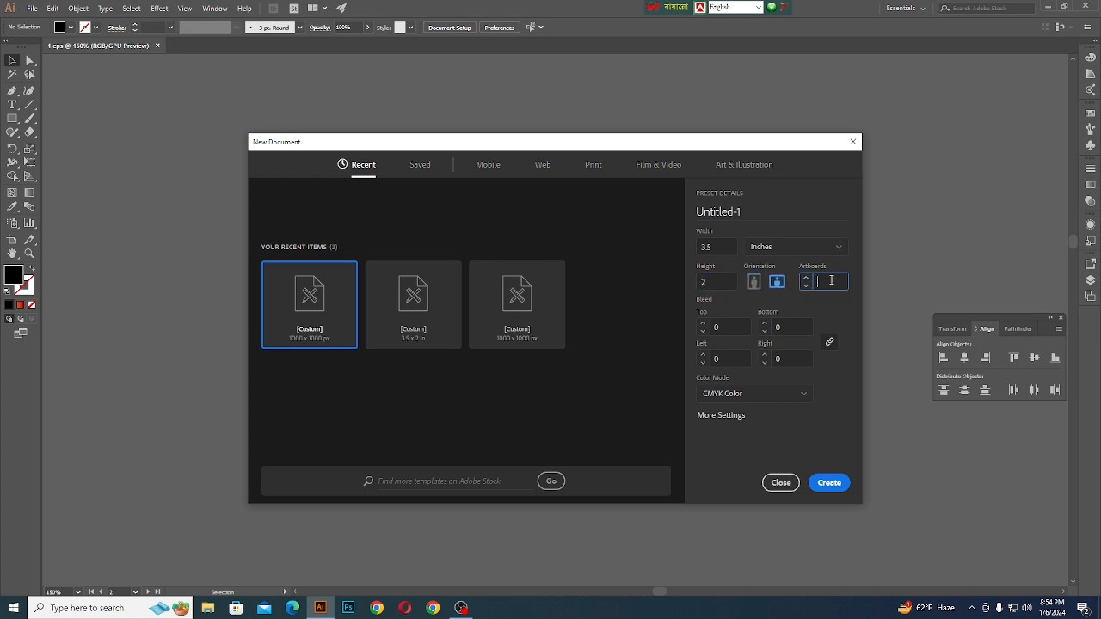
- Create the document with a 0.125 in bleed on all sides and CMYK colour mode
left_click(729, 327)
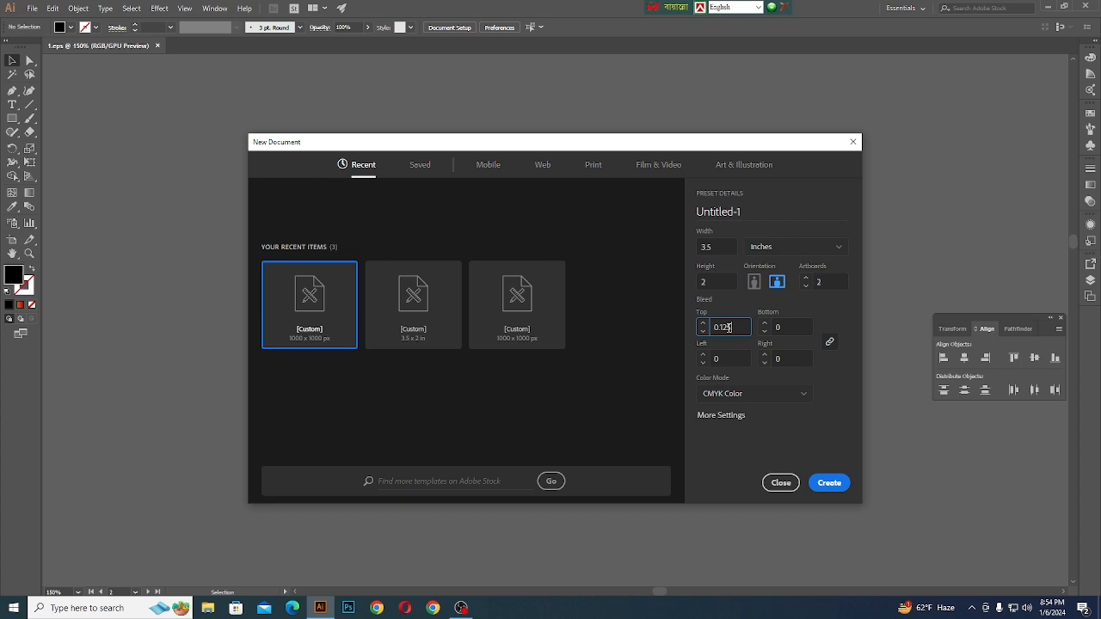
type("0.125")
left_click(777, 327)
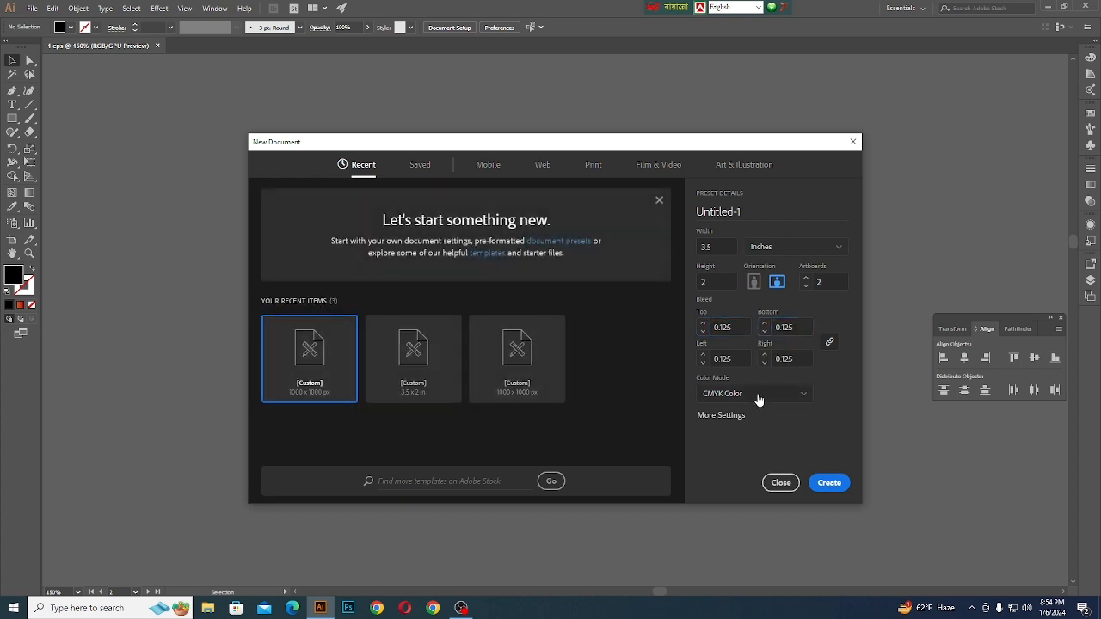
left_click(757, 396)
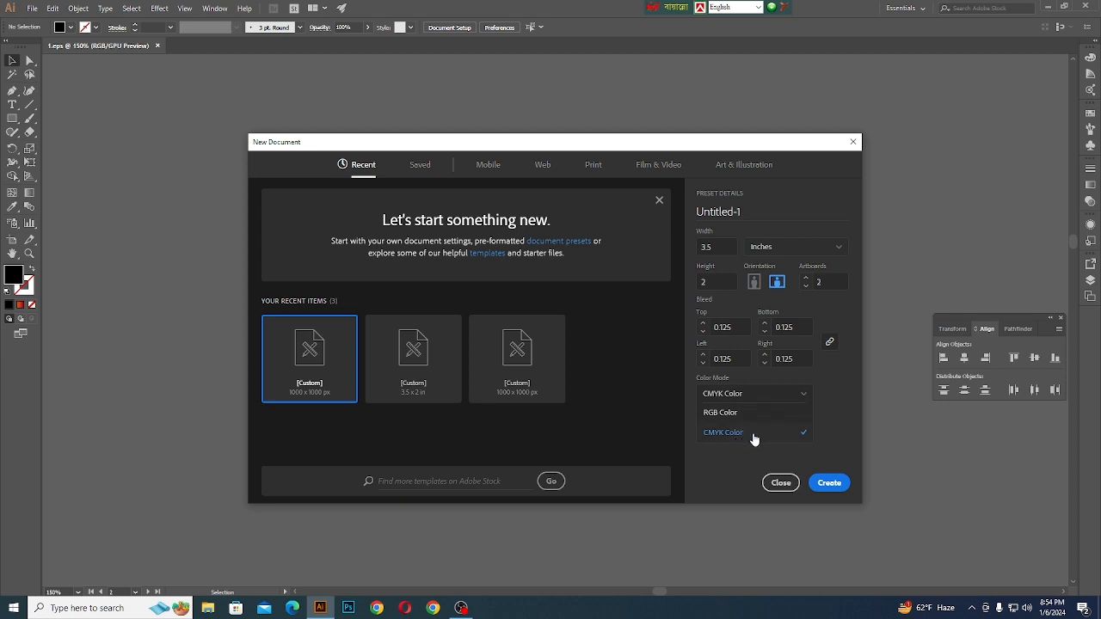
left_click(754, 437)
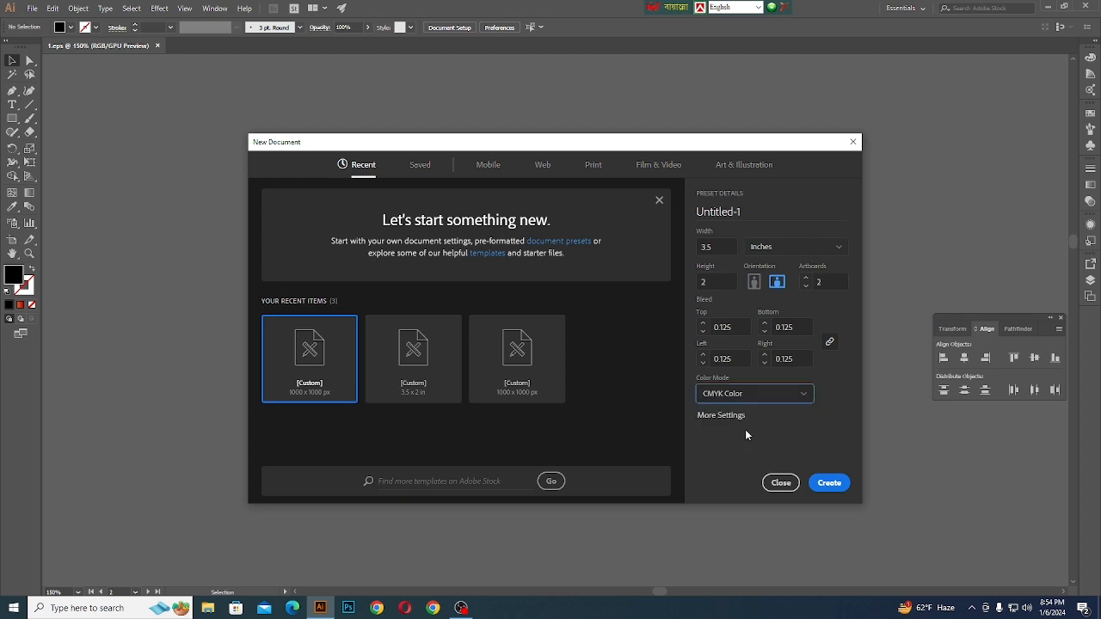
left_click(827, 484)
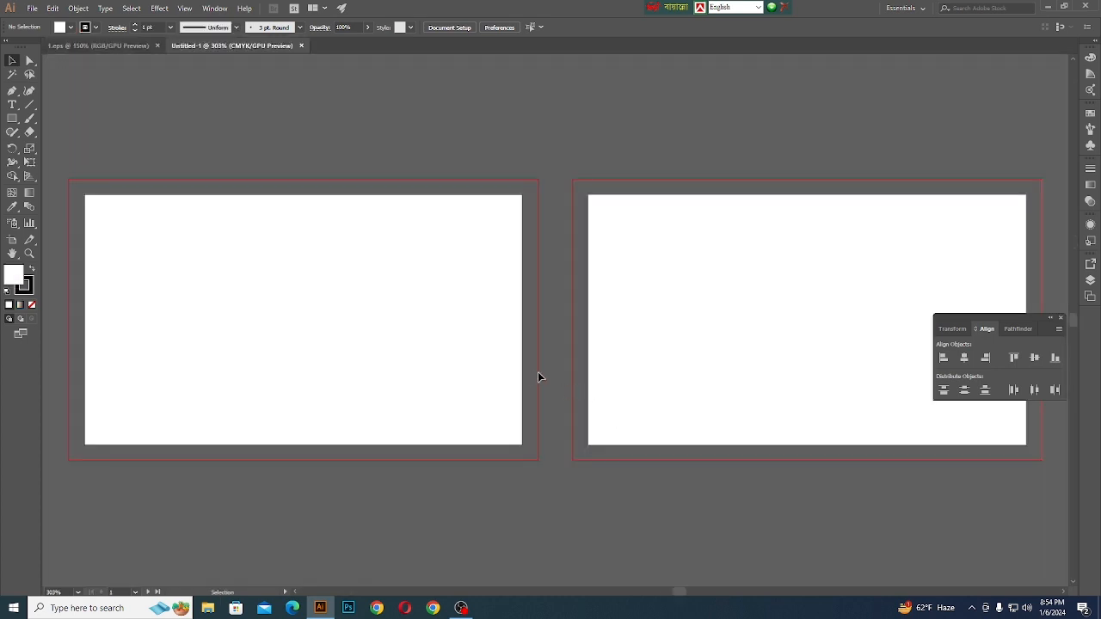
- Draw a white 3.5 × 2 in rectangle without a stroke, covering the whole first artboard
scroll(504, 387, "right", 3)
scroll(600, 384, "down", 4)
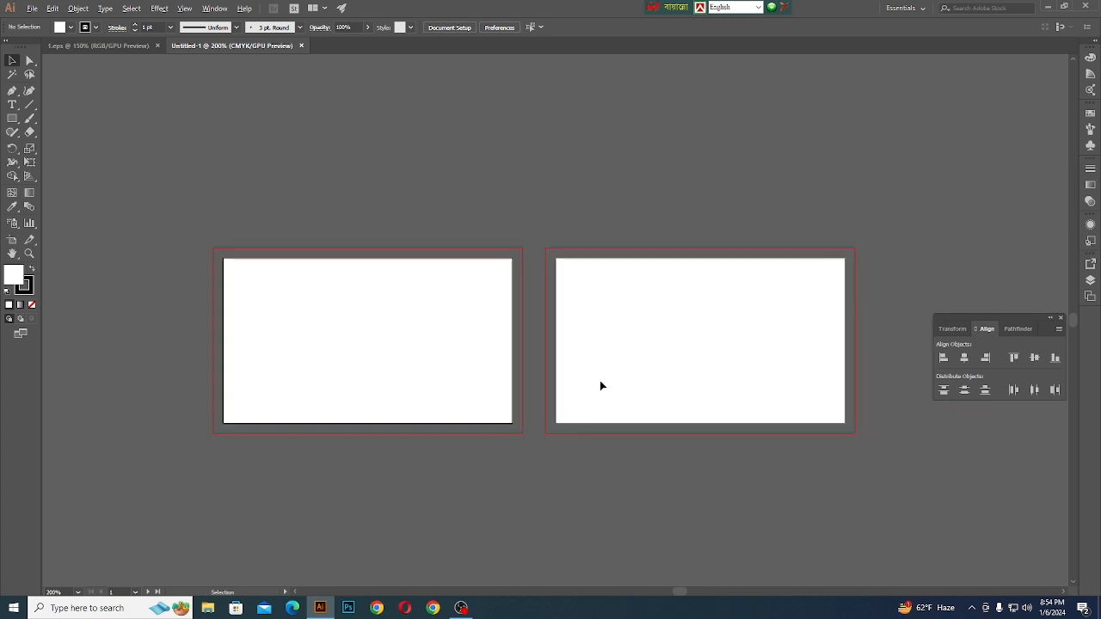
scroll(572, 379, "up", 2)
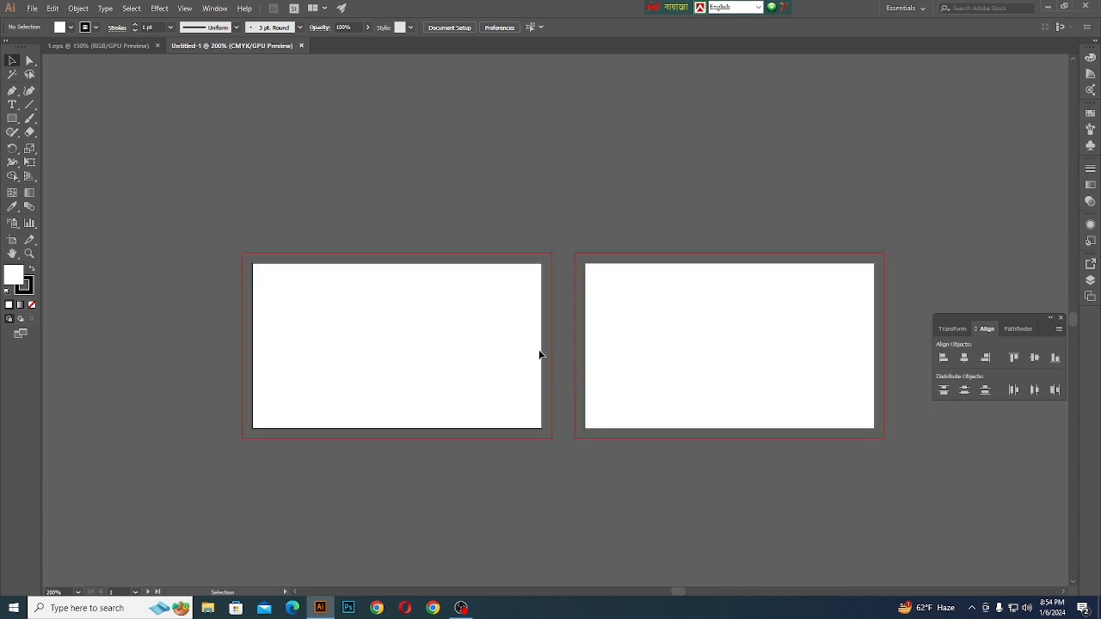
key("slash")
left_click(12, 118)
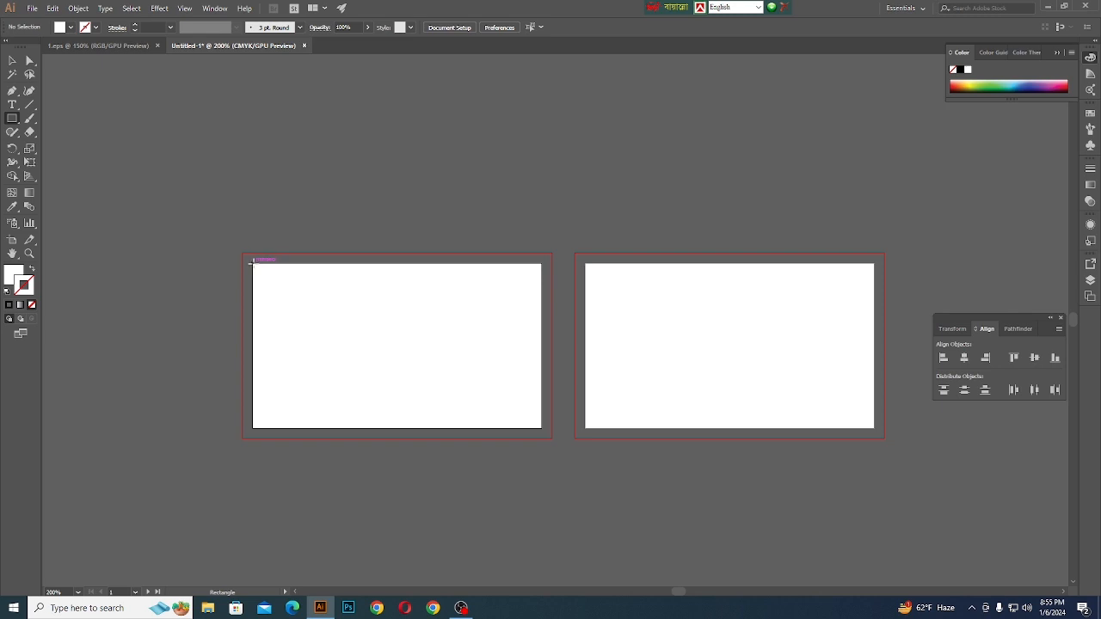
mouse_move(250, 266)
left_mouse_down()
mouse_move(474, 409)
mouse_move(541, 427)
left_mouse_up()
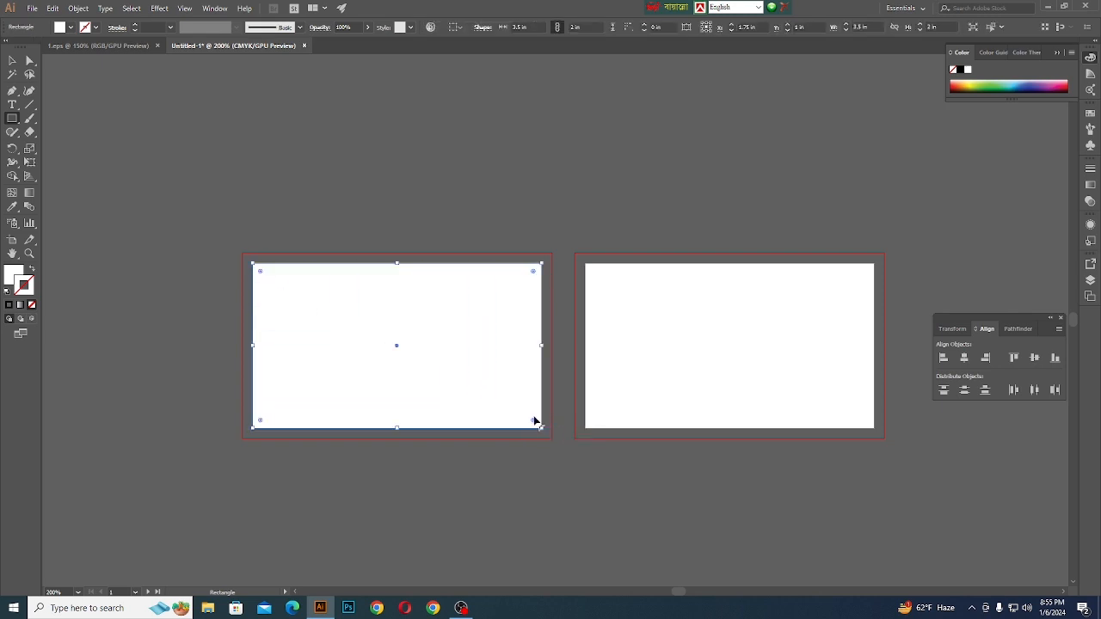
- Offset the rectangle's path inward by 0.125 in to make a 3.25 × 1.75 in inner rectangle
left_click(78, 8)
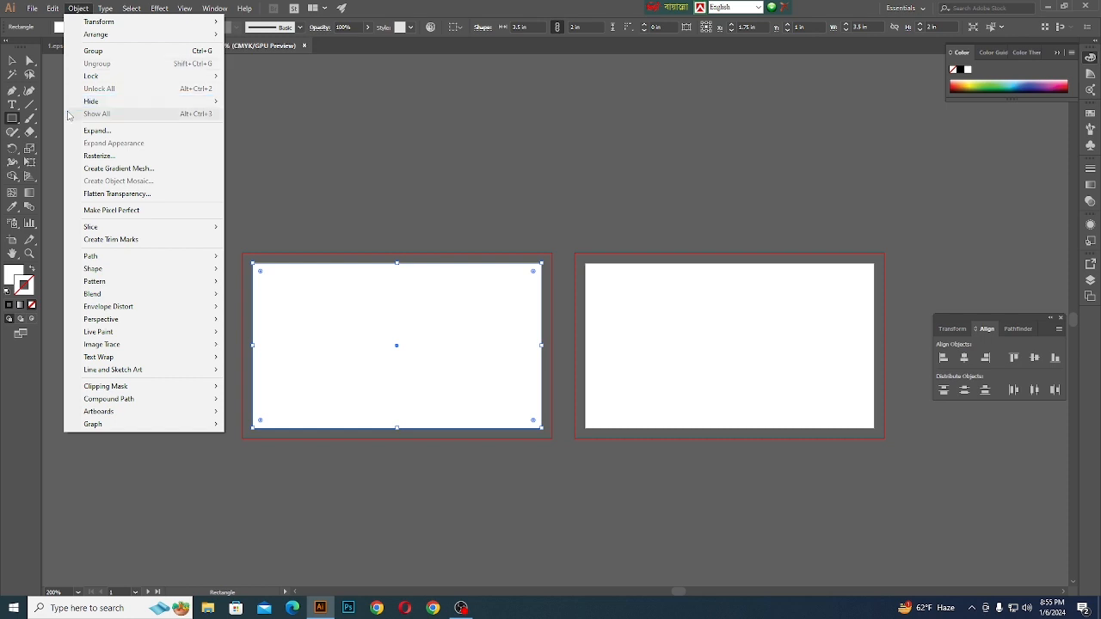
mouse_move(87, 260)
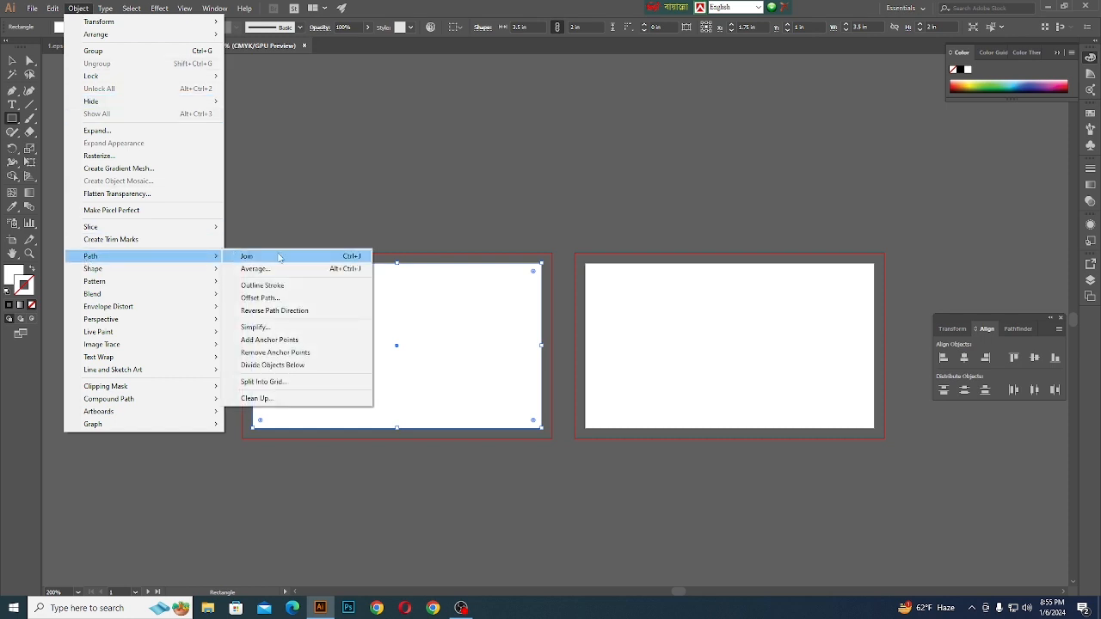
left_click(263, 298)
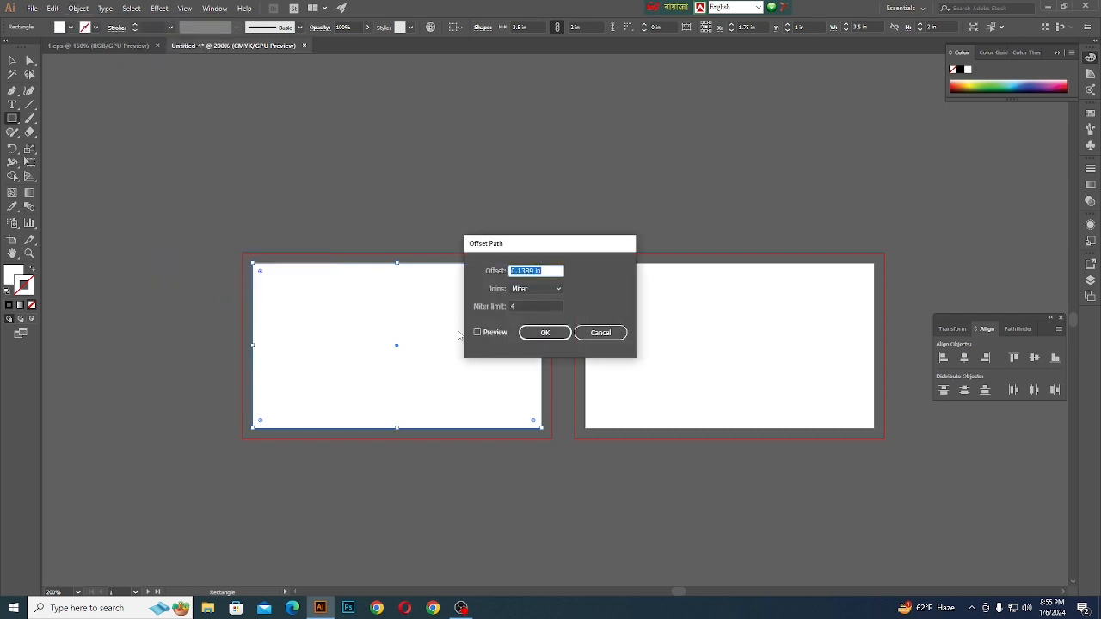
left_click_drag(504, 248, 689, 153)
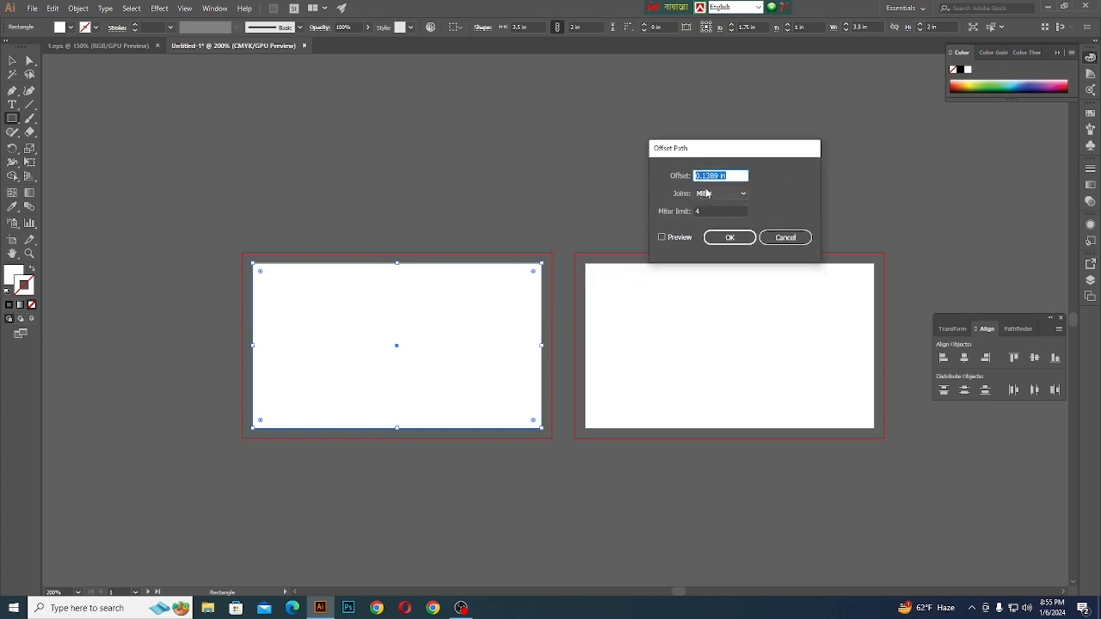
left_click(697, 175)
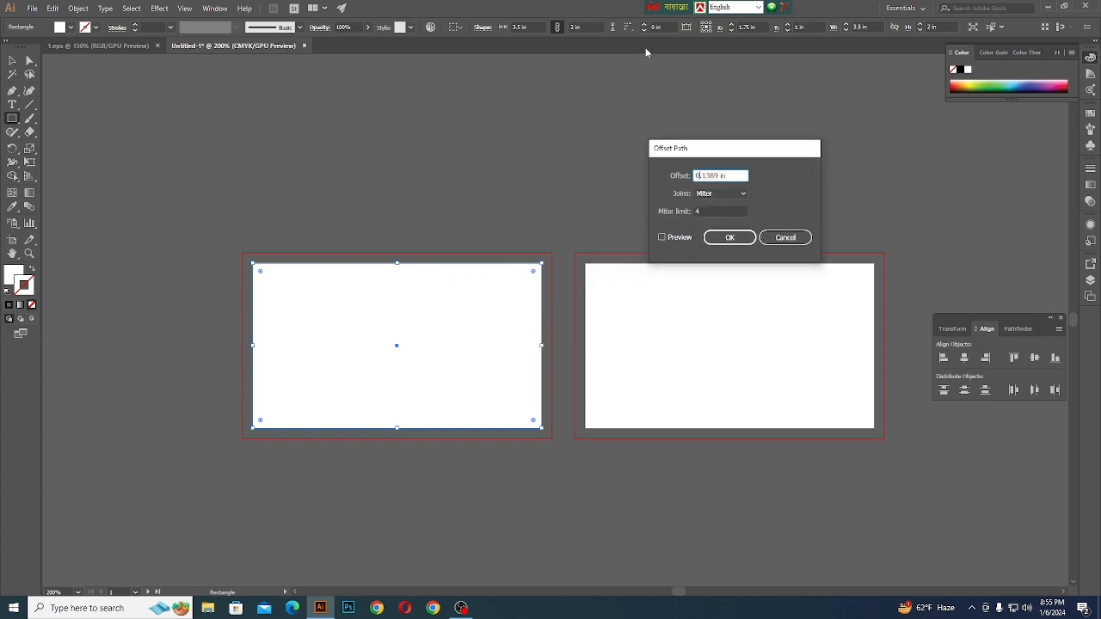
key("BackSpace")
key("BackSpace")
key("BackSpace")
key("BackSpace")
key("BackSpace")
key("BackSpace")
type("1")
left_click(730, 237)
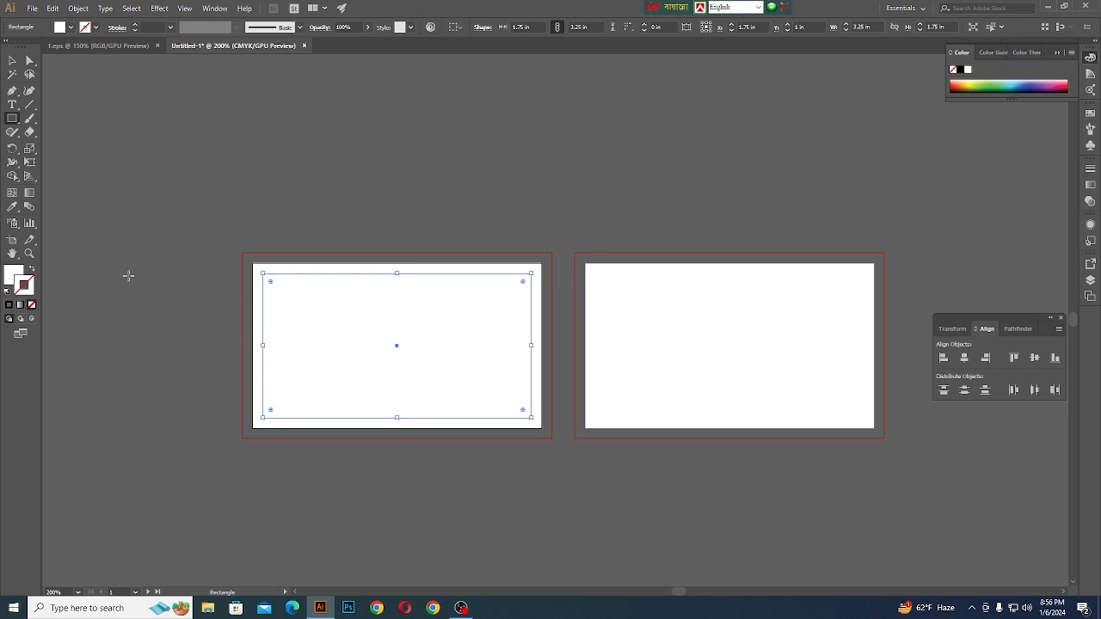
- Convert the inner rectangle on the first artboard into a safe-margin guide and deselect it
key("ctrl")
scroll(267, 280, "up", 5)
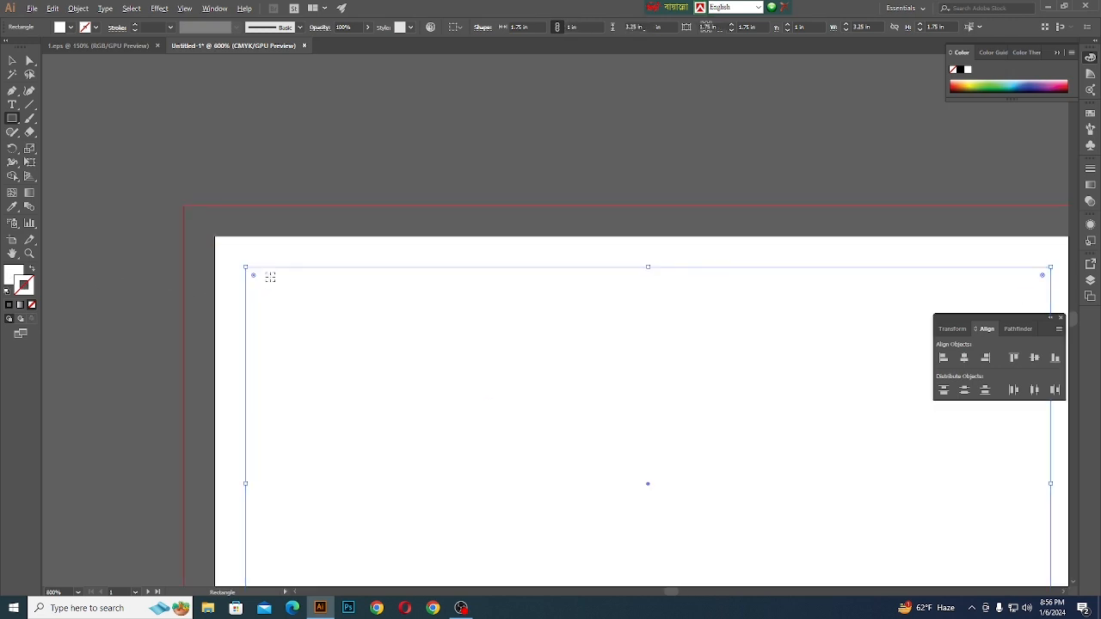
scroll(239, 286, "down", 5)
key("v")
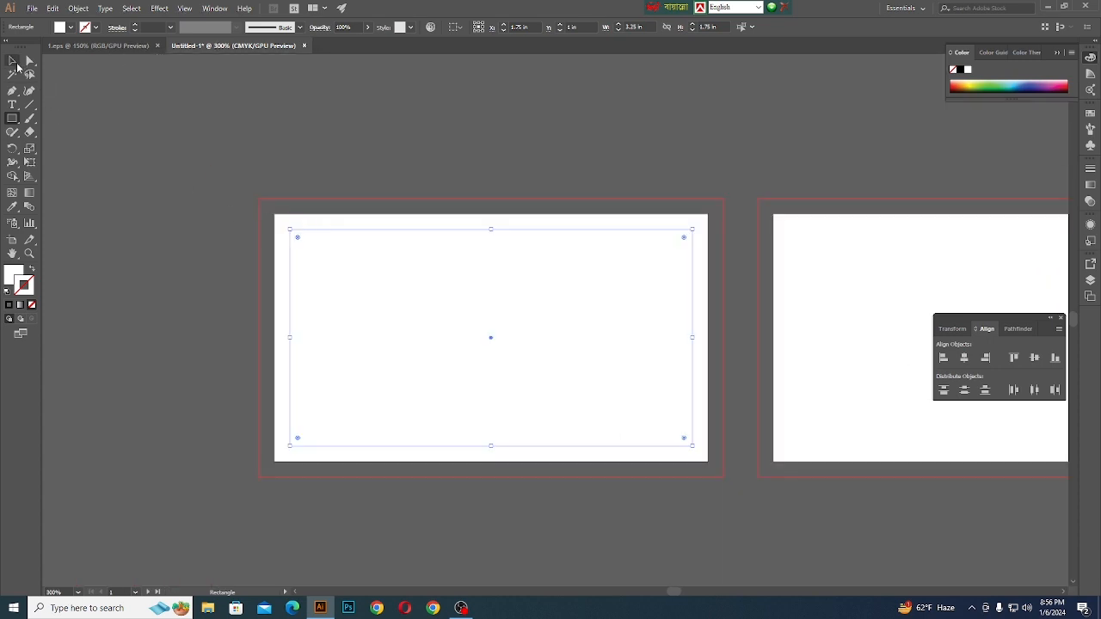
left_click(128, 183)
- Duplicate the base rectangle and its margin guide from the first artboard onto the second, aligned to that artboard
left_click(298, 218)
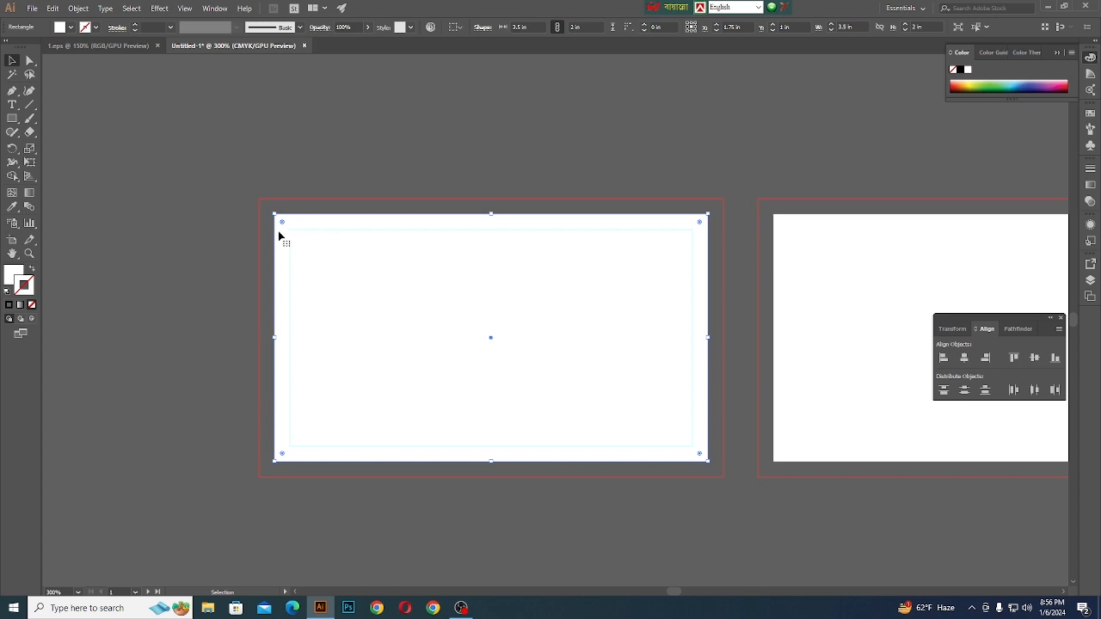
scroll(211, 246, "down", 1)
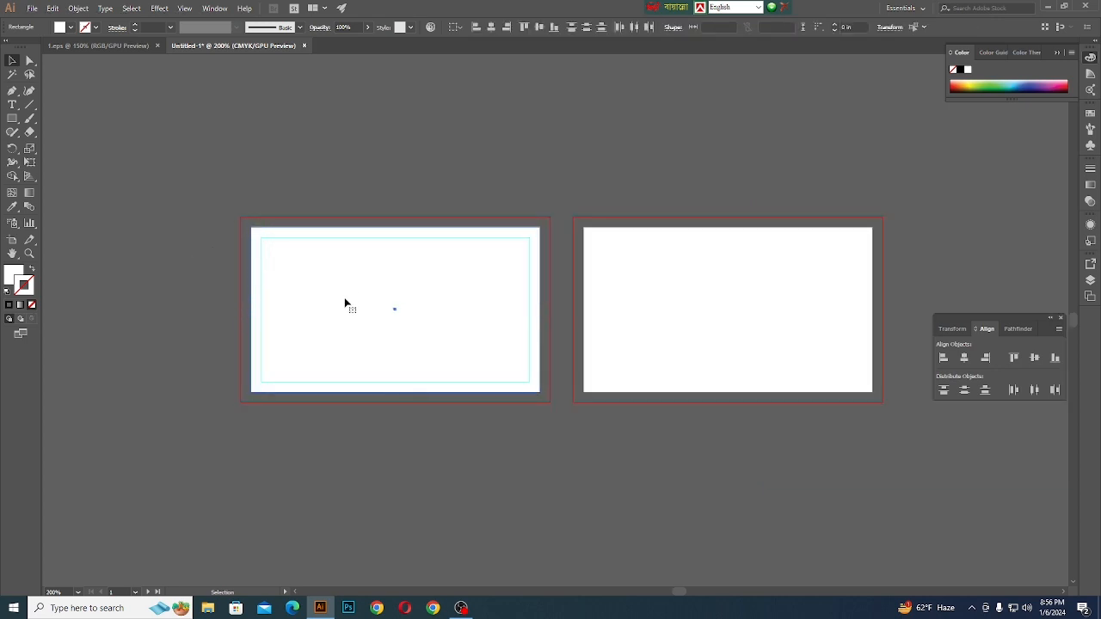
left_click_drag(343, 299, 678, 301)
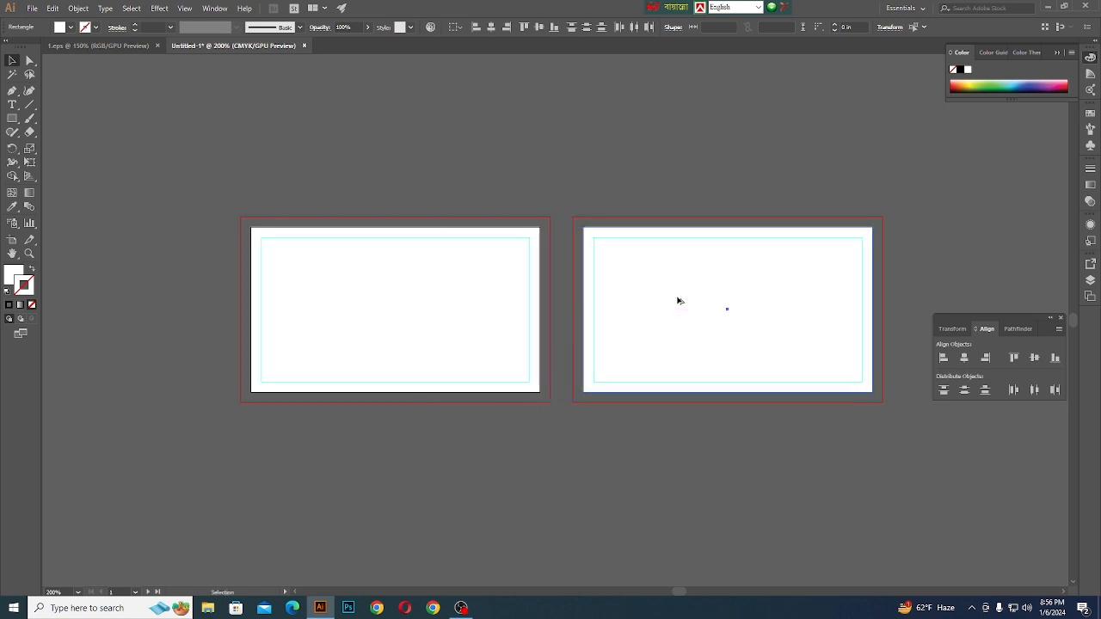
left_click(396, 166)
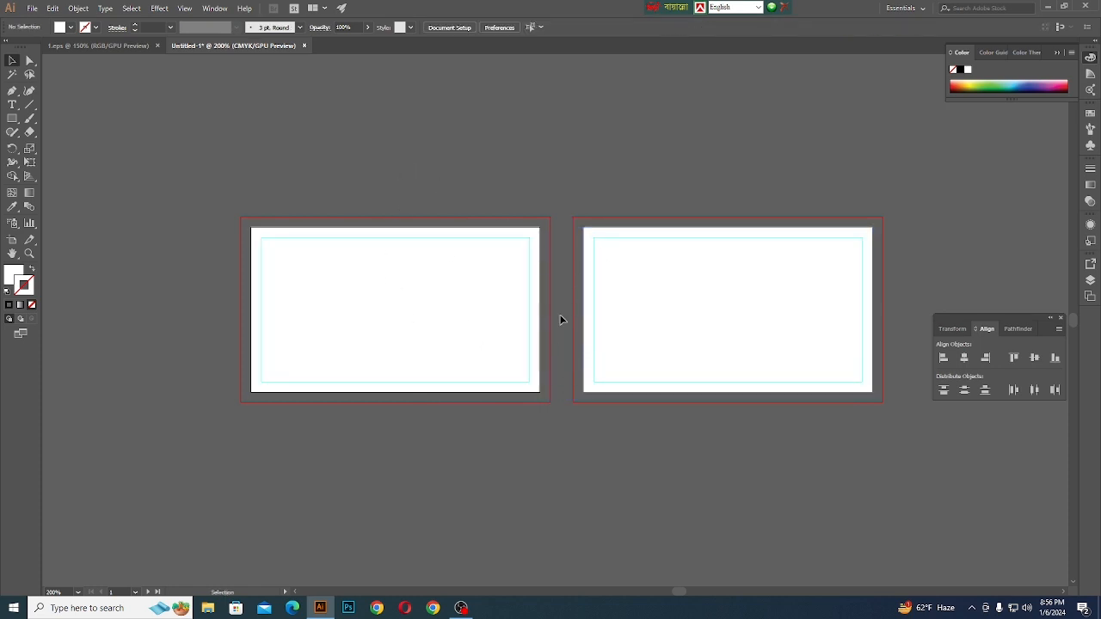
- Examine the base rectangles and inner margin guides on both artboards by selecting them individually
left_click(529, 244)
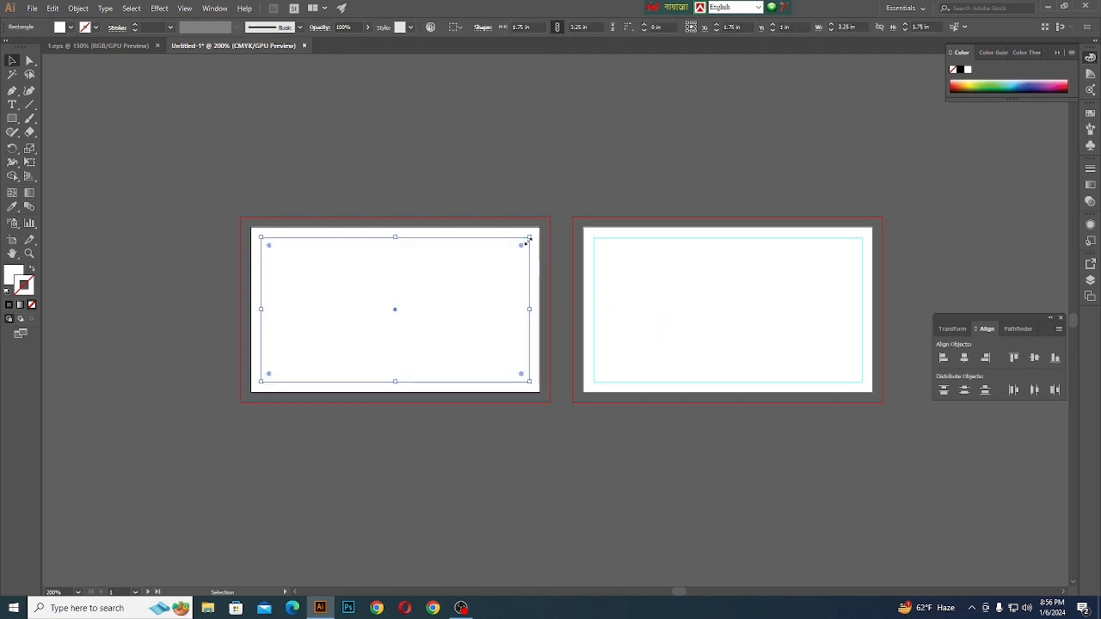
left_click(543, 250)
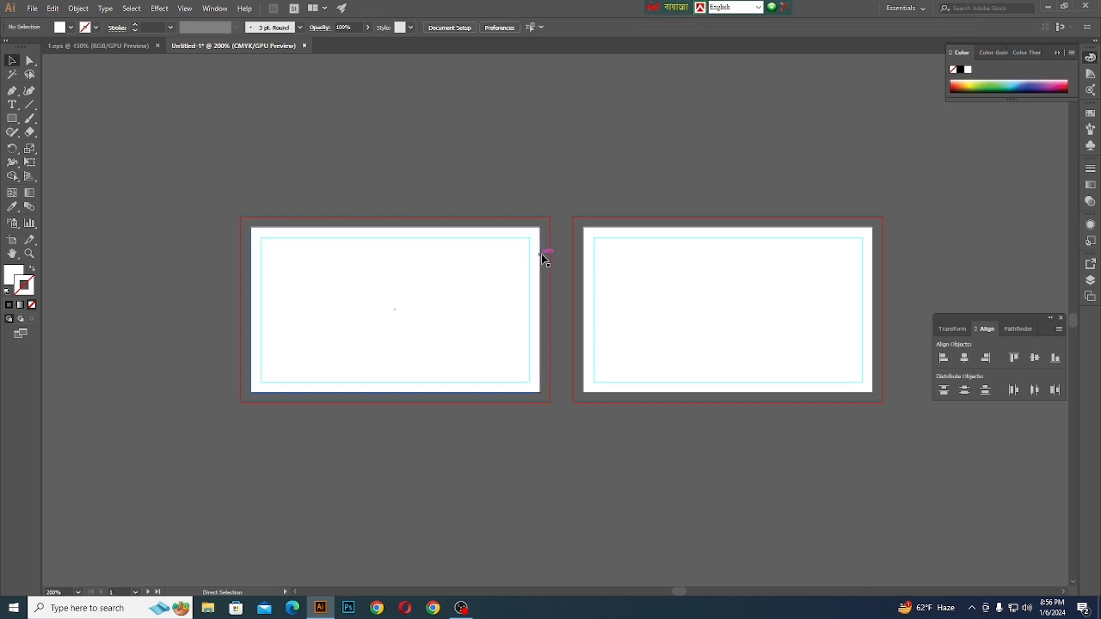
left_click(593, 242)
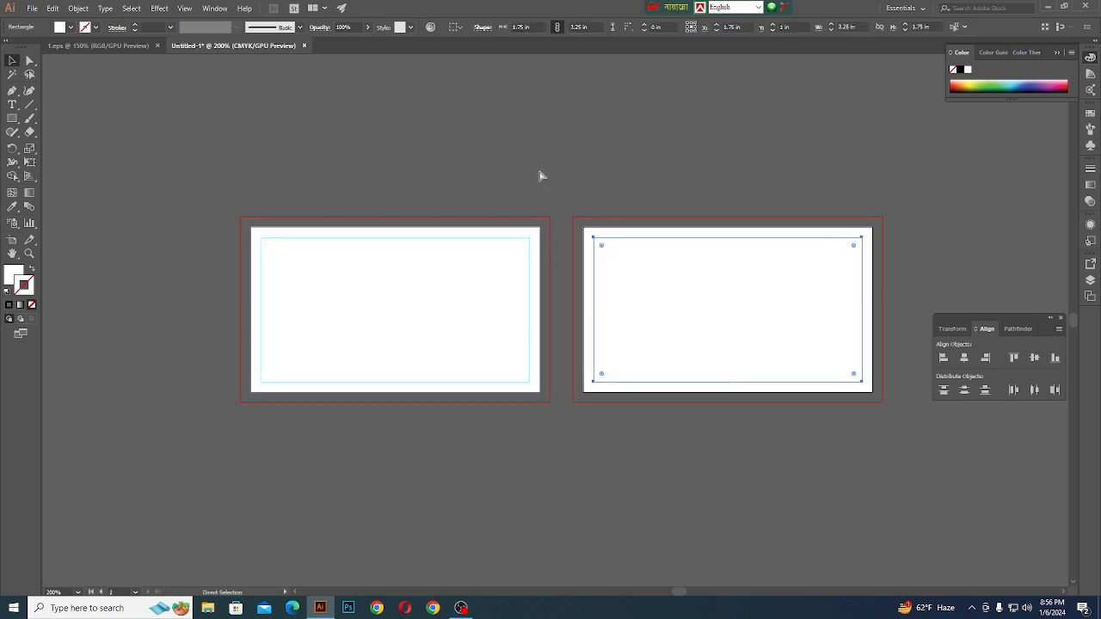
left_click(544, 176)
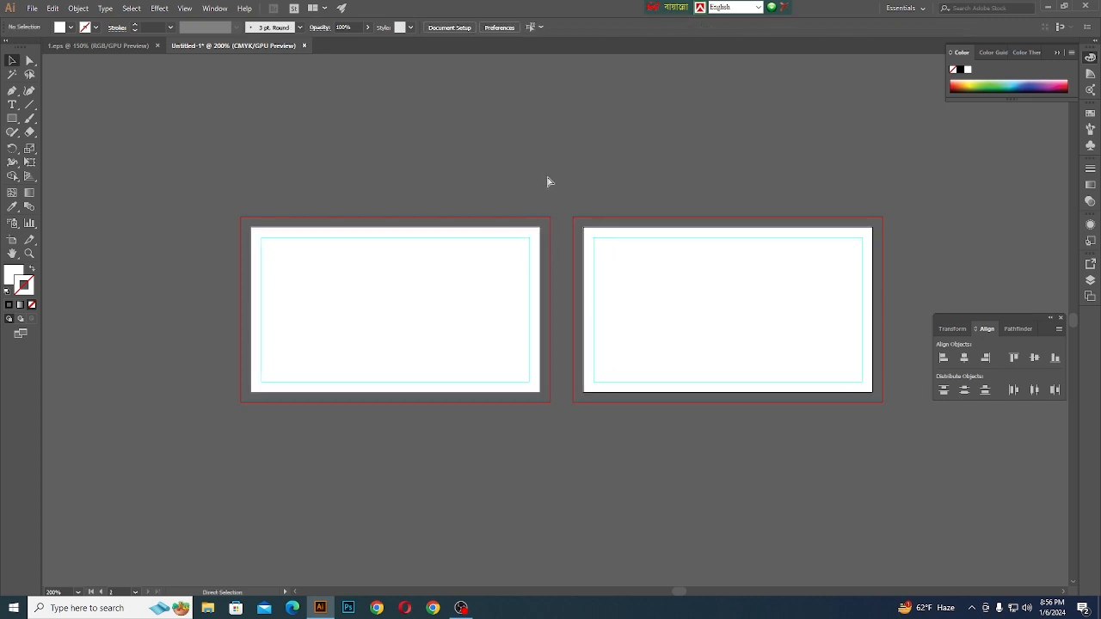
left_click(510, 251)
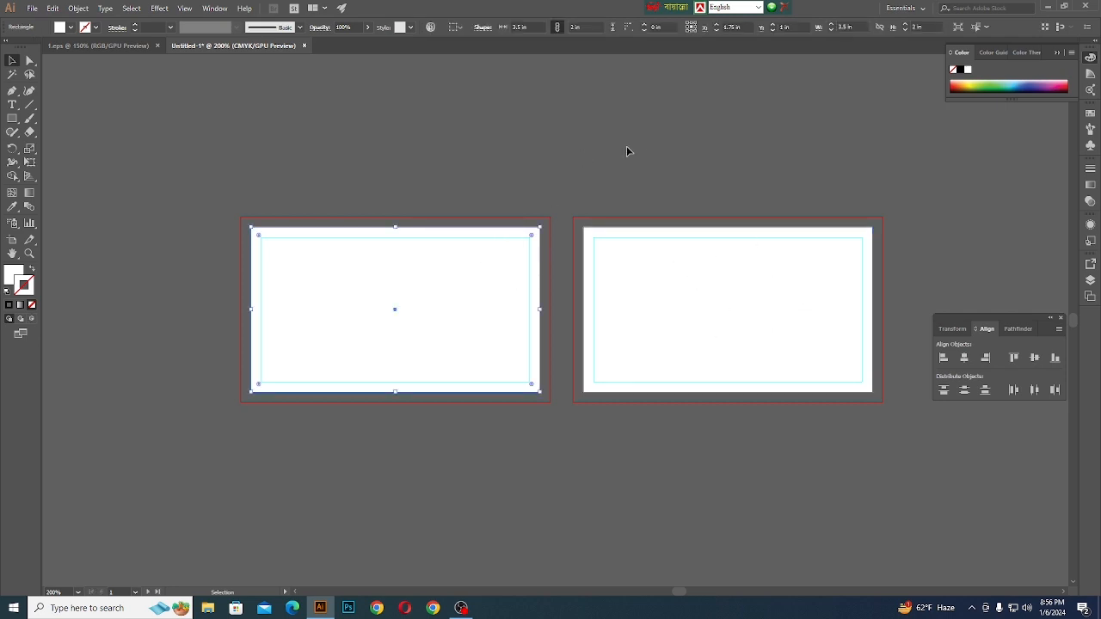
left_click(529, 190)
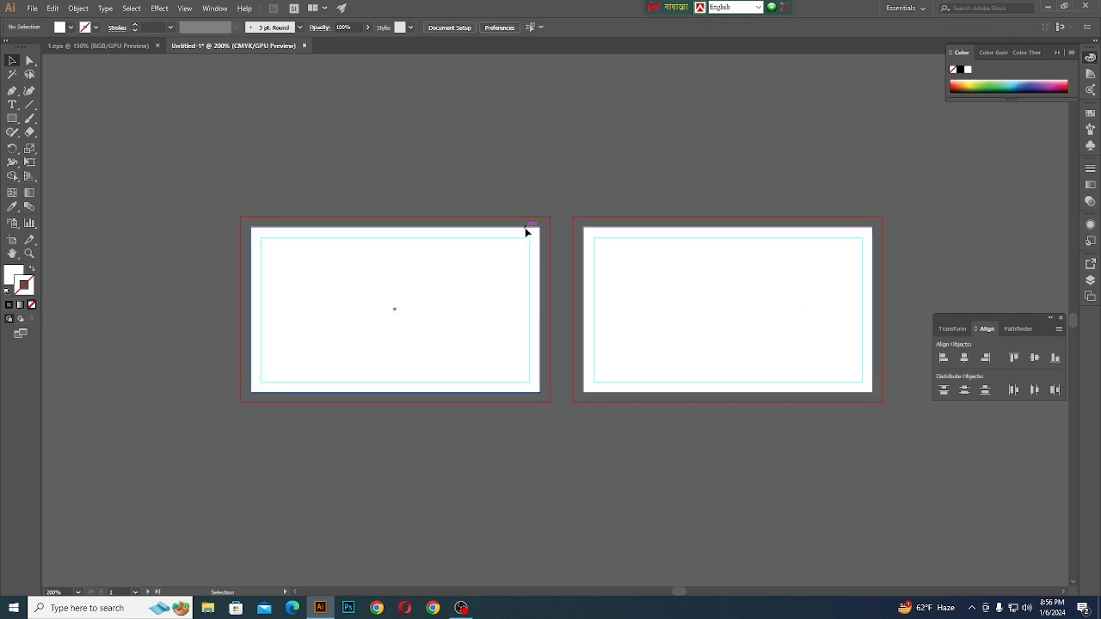
left_click(525, 228)
left_click(606, 232)
left_click(448, 183)
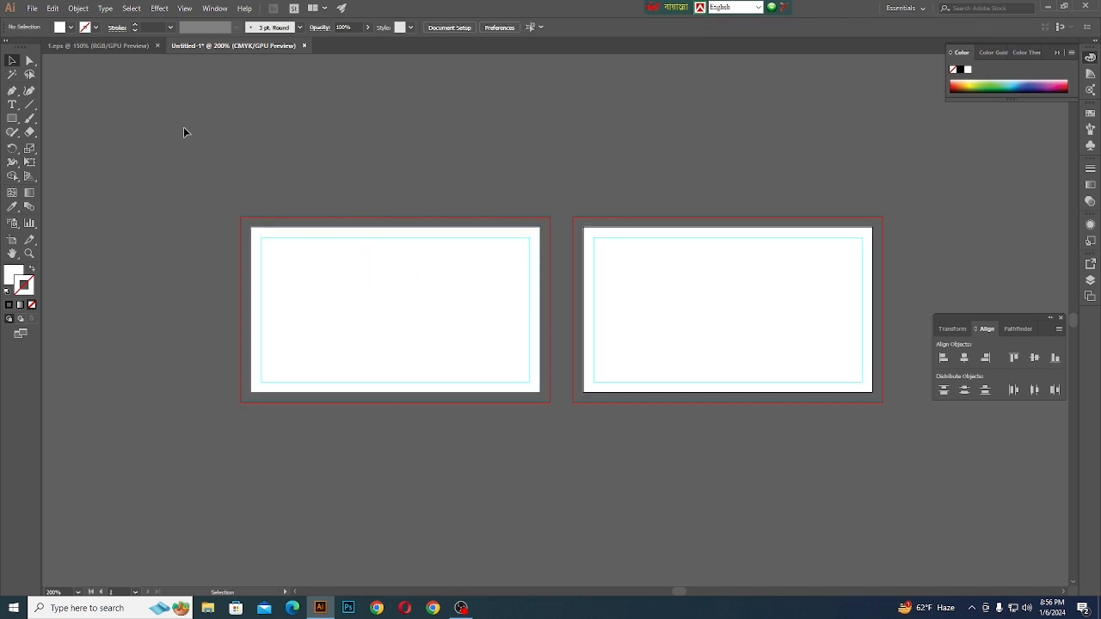
- Copy both finished card designs and the three colour squares from the reference EPS file into Untitled-1, above its artboards
left_click(104, 47)
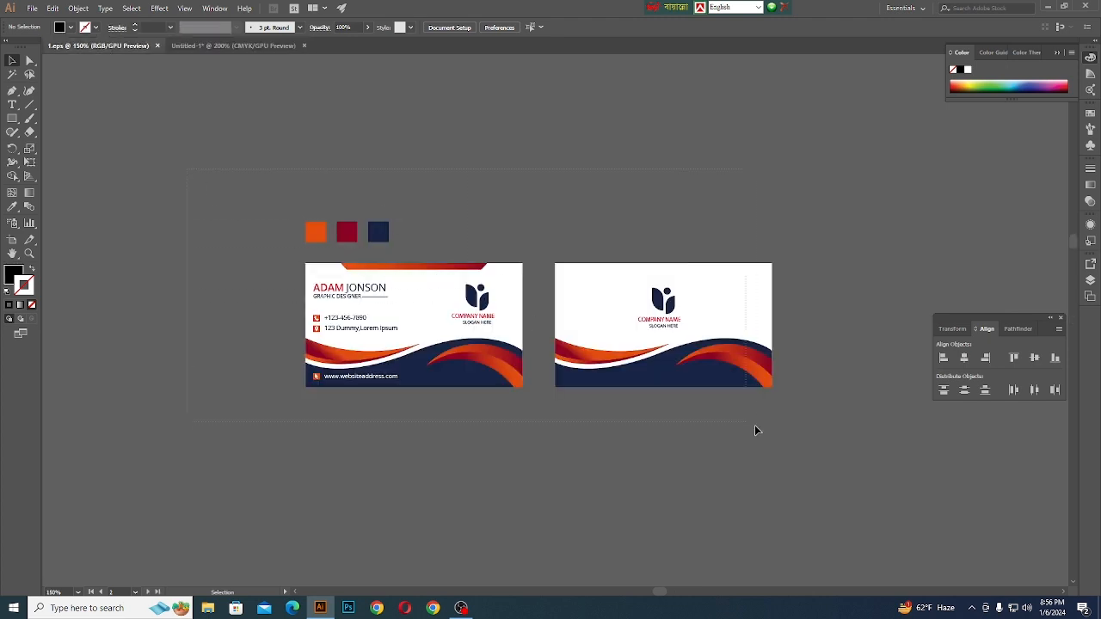
left_click_drag(811, 450, 344, 215)
left_click_drag(726, 297, 818, 214)
scroll(705, 242, "up", 2)
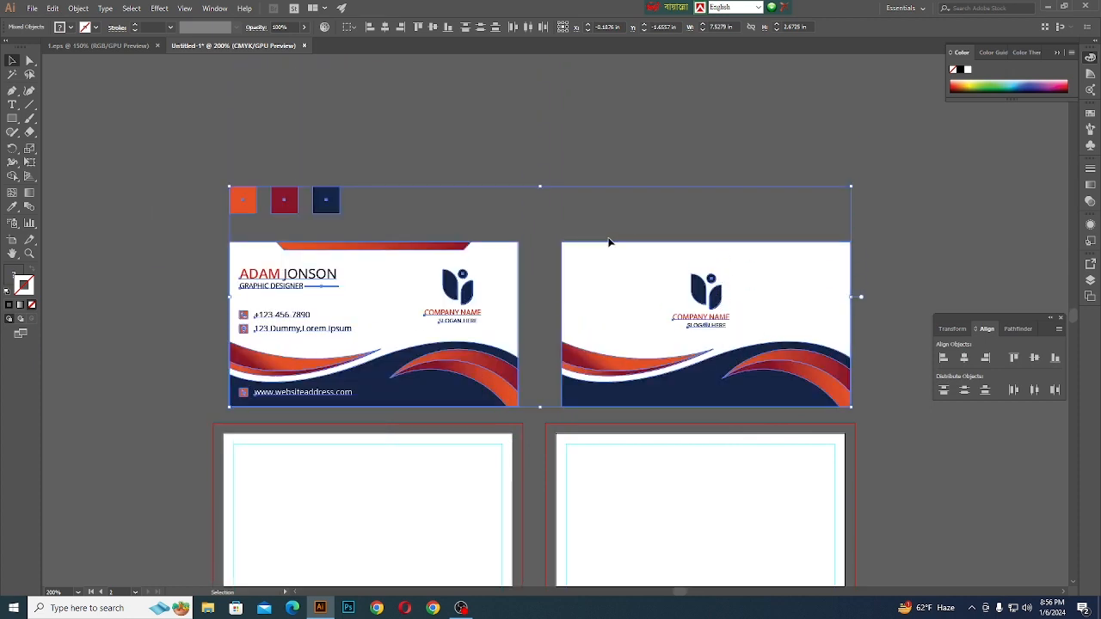
- Shift the three colour squares slightly to the right above the front card design and deselect them
scroll(533, 202, "down", 1)
left_click(430, 172)
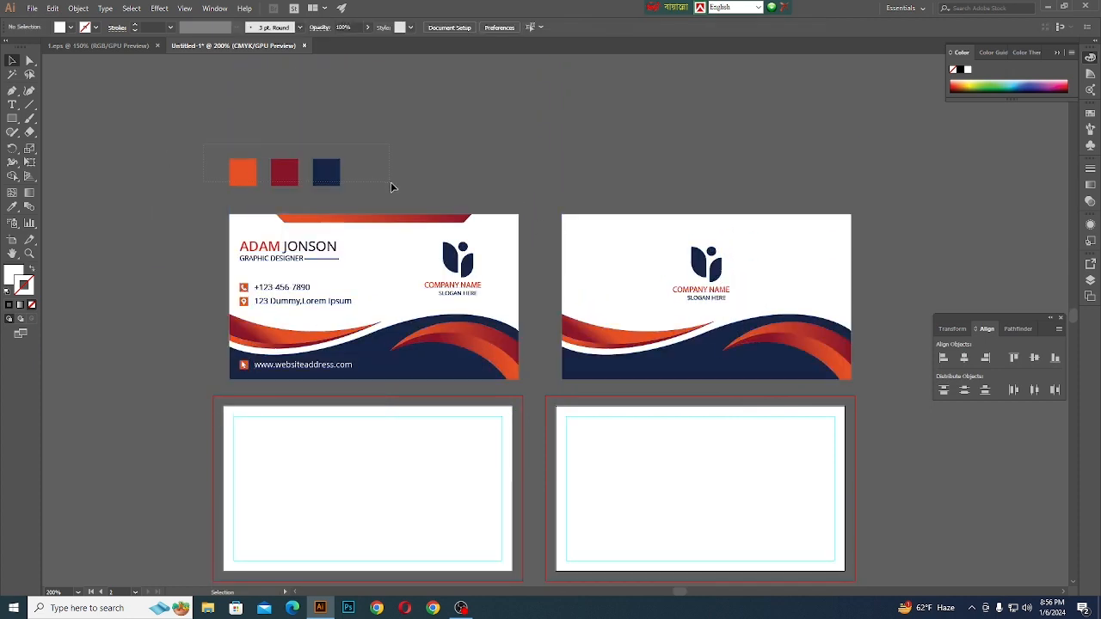
left_click_drag(390, 187, 371, 184)
left_click(205, 183)
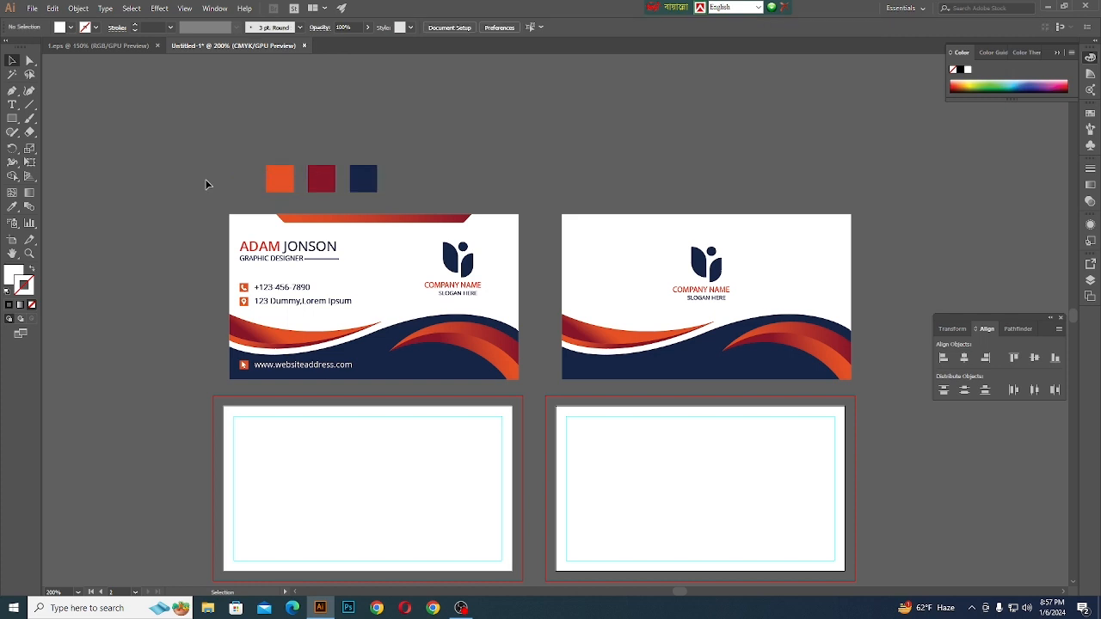
left_click_drag(272, 268, 396, 368)
key("ctrl+z")
left_click(196, 243)
- With the Pen tool, draw an arched curve from the first artboard's right edge to its lower middle and retract the outgoing handle
scroll(201, 235, "down", 1)
scroll(379, 297, "down", 1)
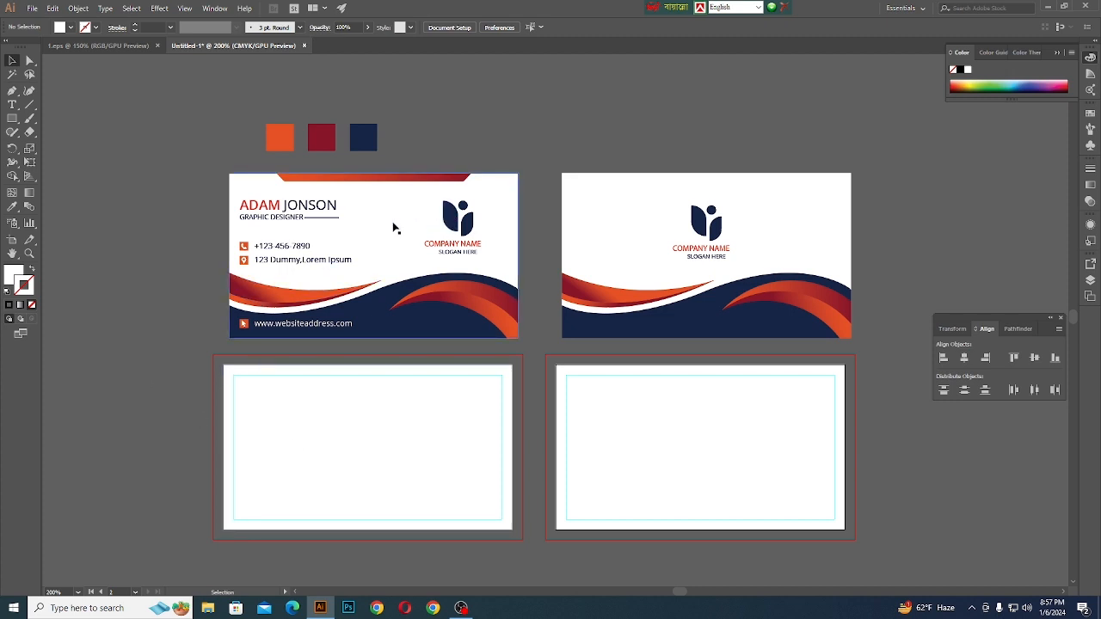
scroll(393, 228, "down", 1)
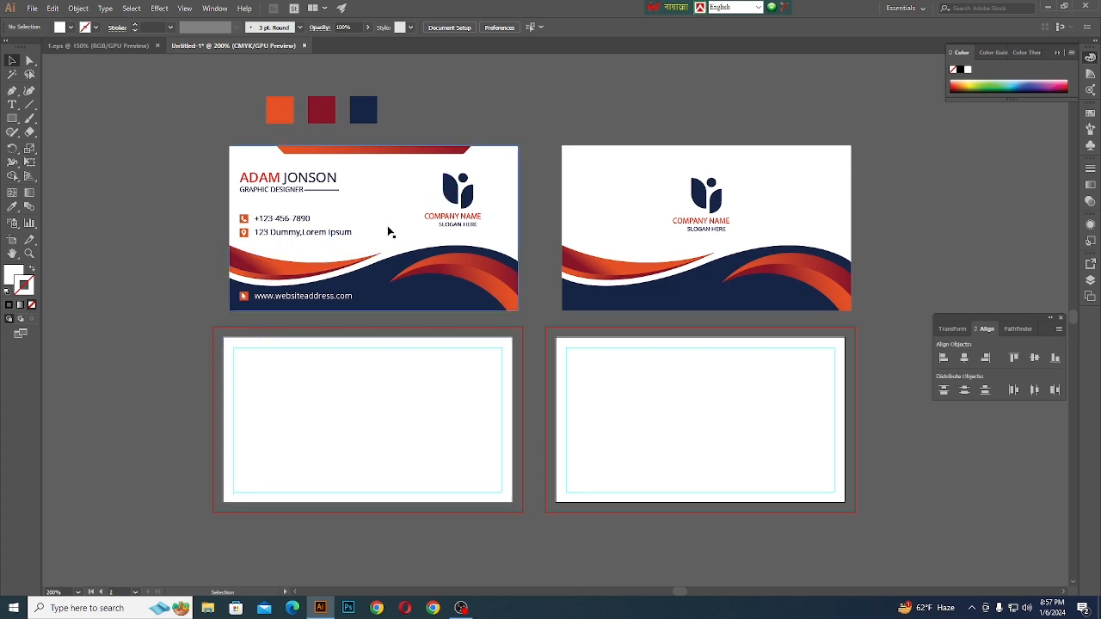
left_click(12, 91)
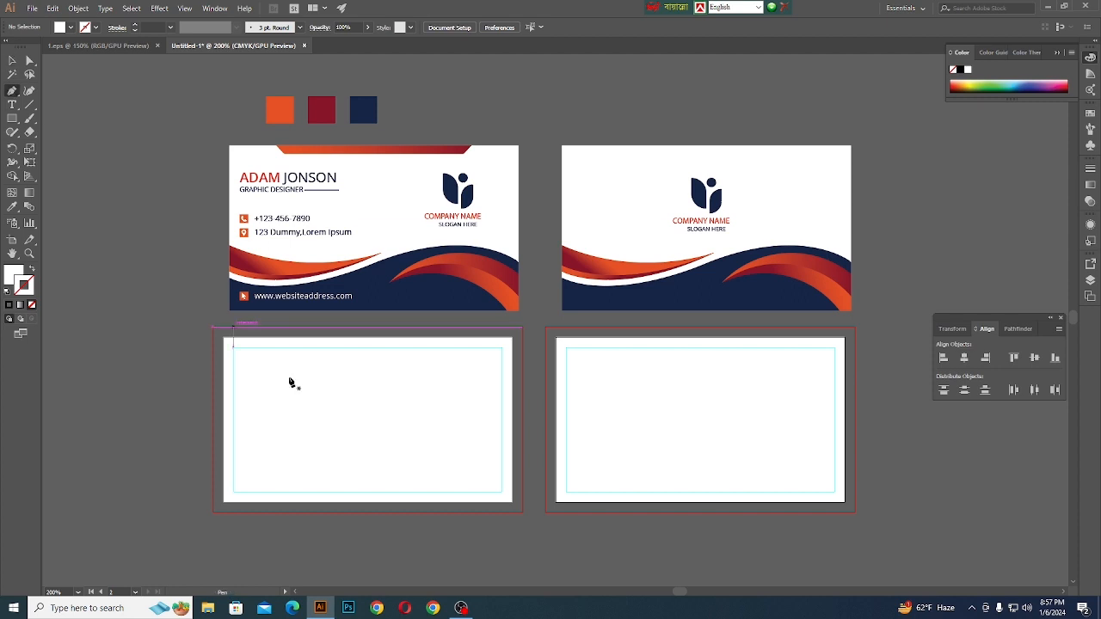
left_click(513, 449)
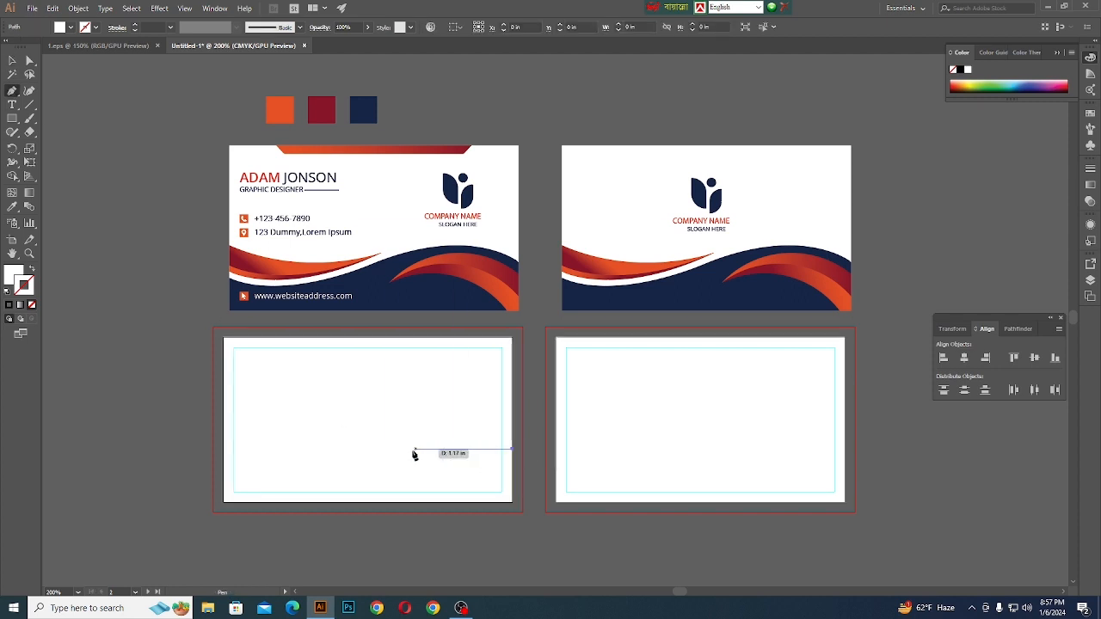
left_click_drag(360, 465, 294, 526)
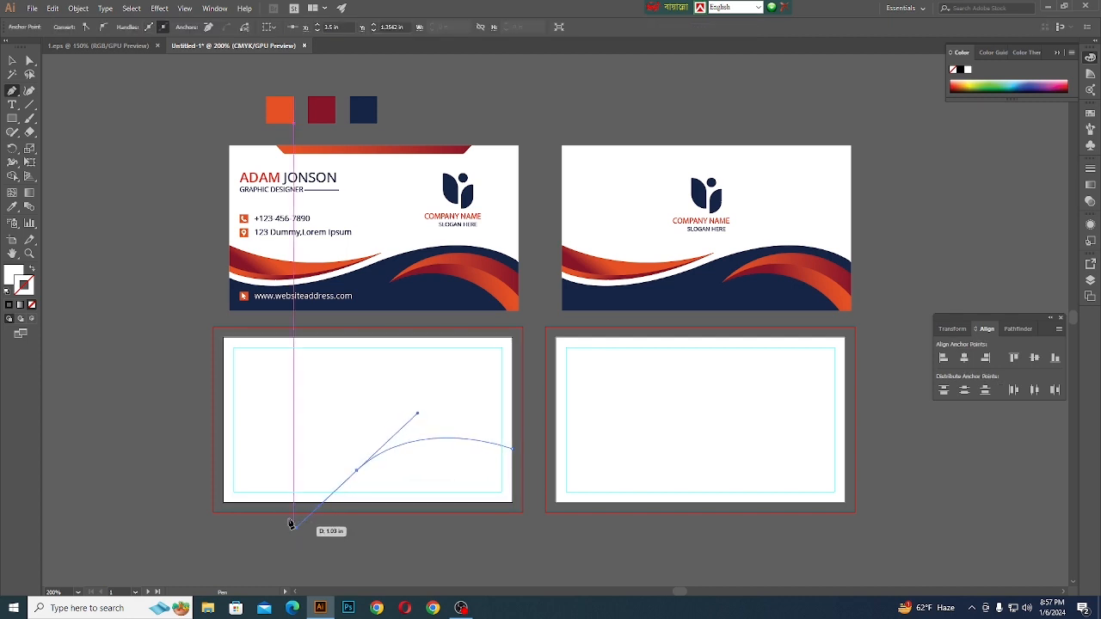
left_click(356, 470)
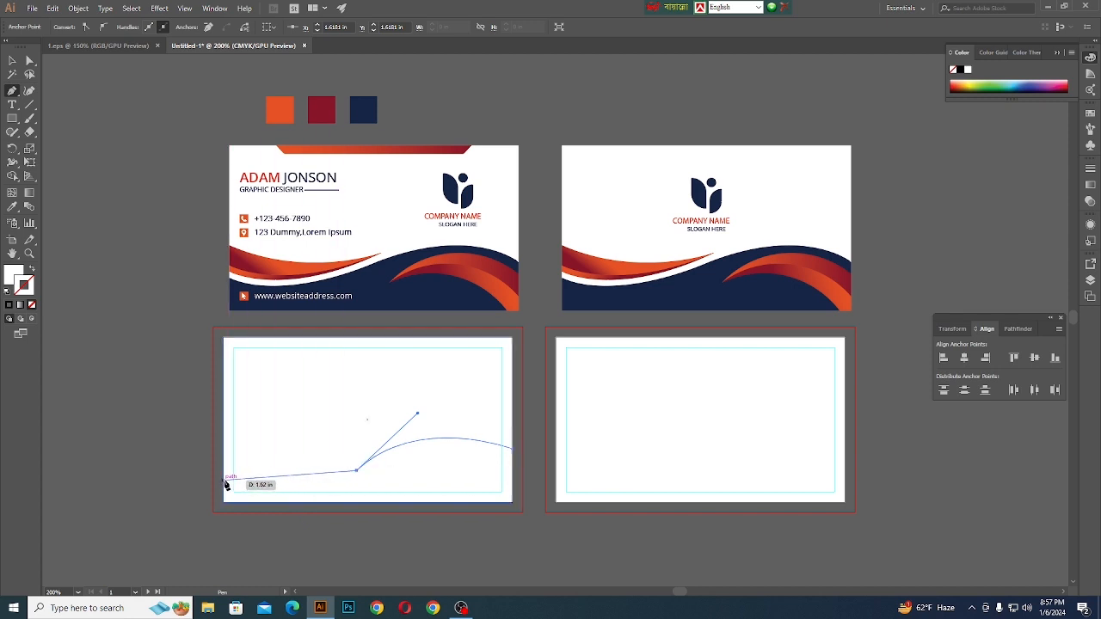
- Continue the wave with a sagging curve ending exactly on the artboard's left edge, undoing the misplaced first endpoint
left_click_drag(225, 479, 154, 460)
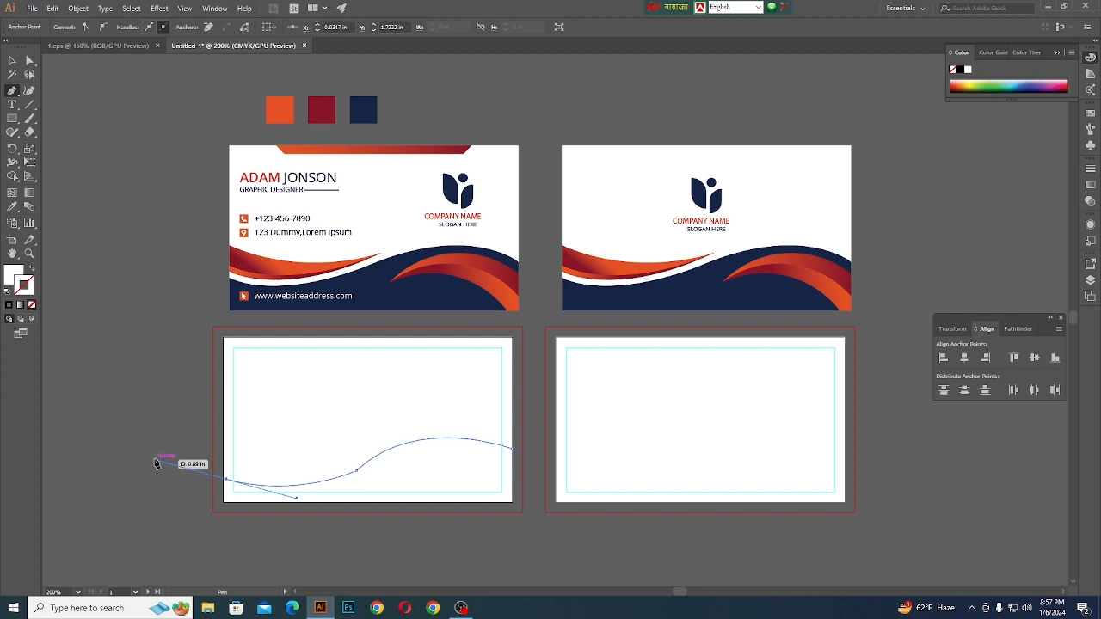
key("a")
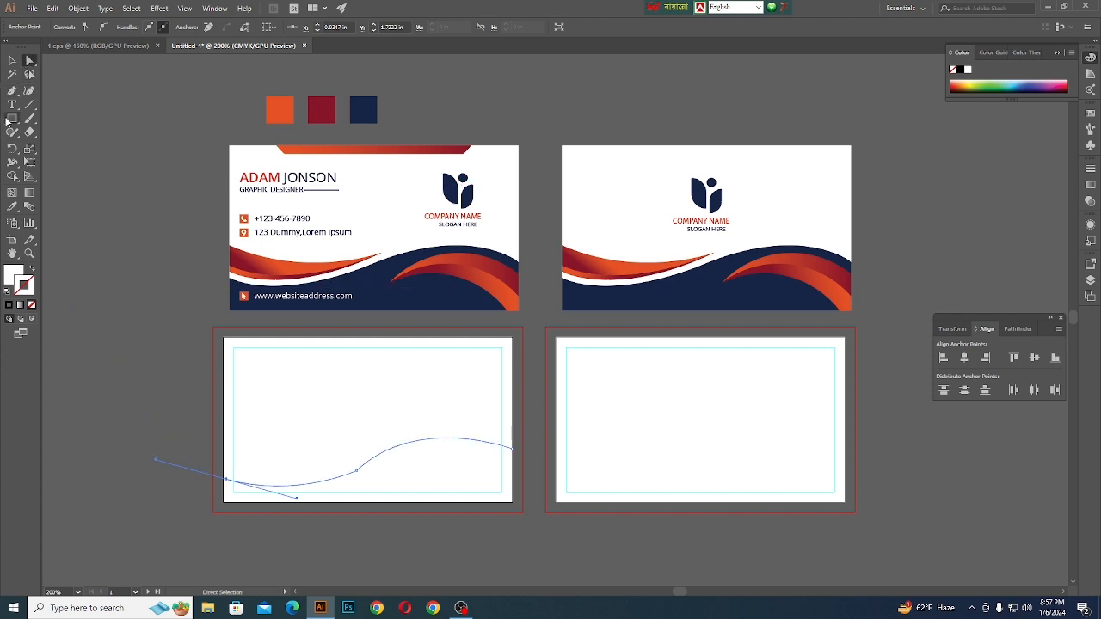
left_click(12, 90)
scroll(227, 481, "up", 3)
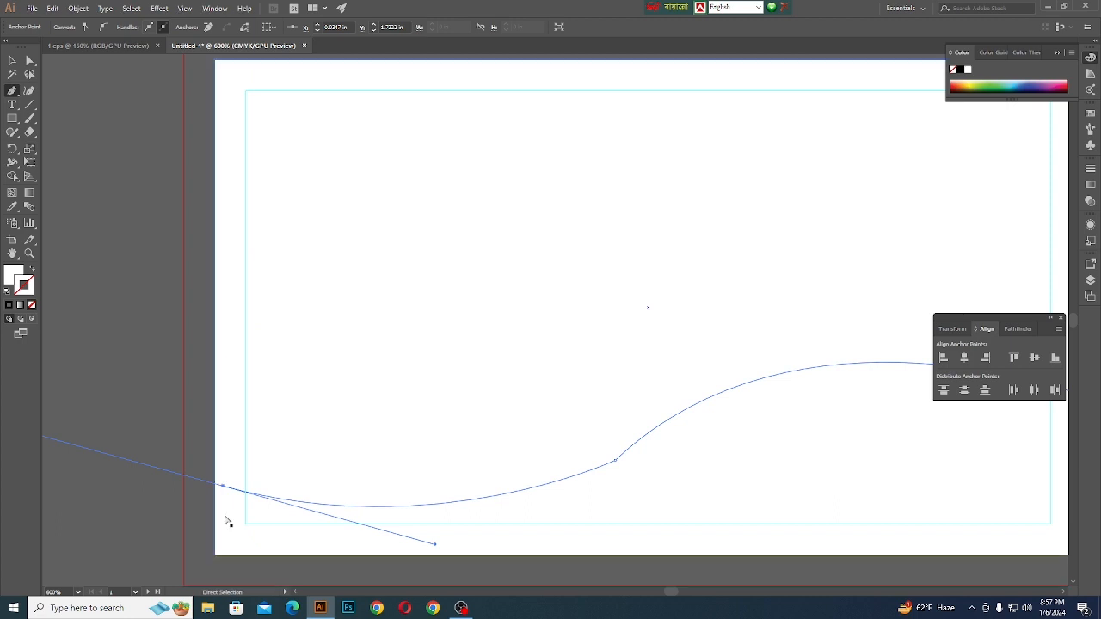
key("ctrl+z")
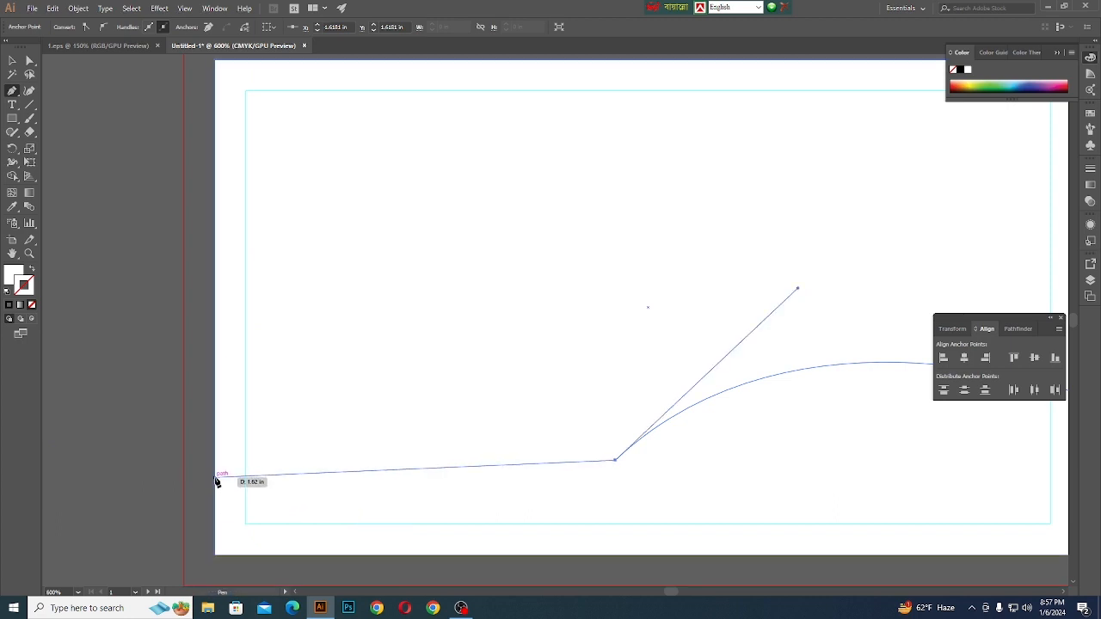
left_click_drag(216, 481, 106, 395)
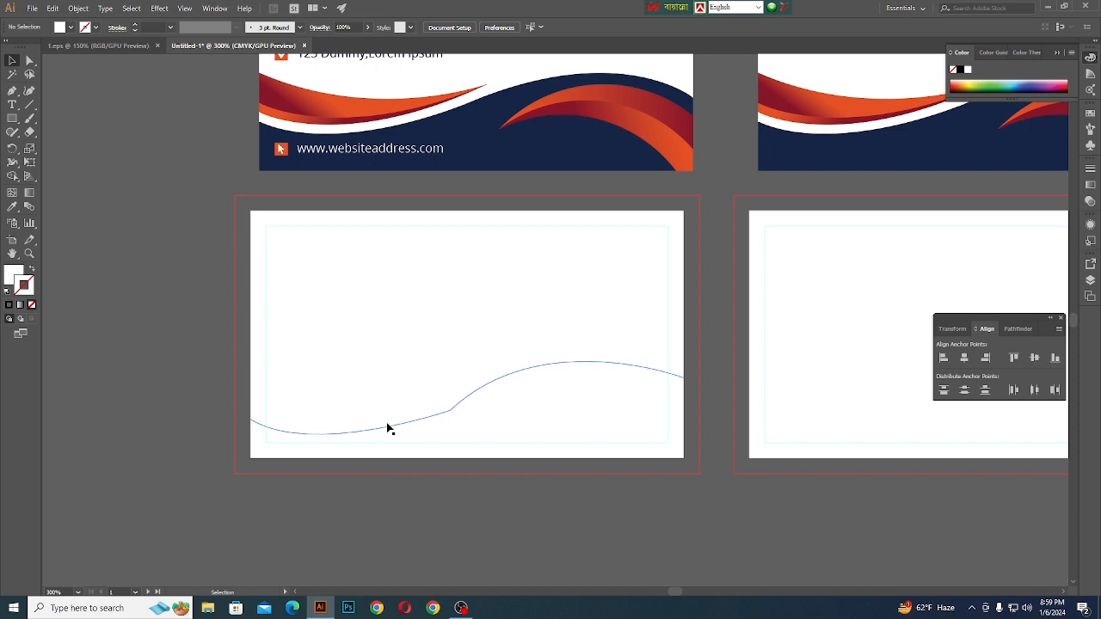
left_click(387, 428)
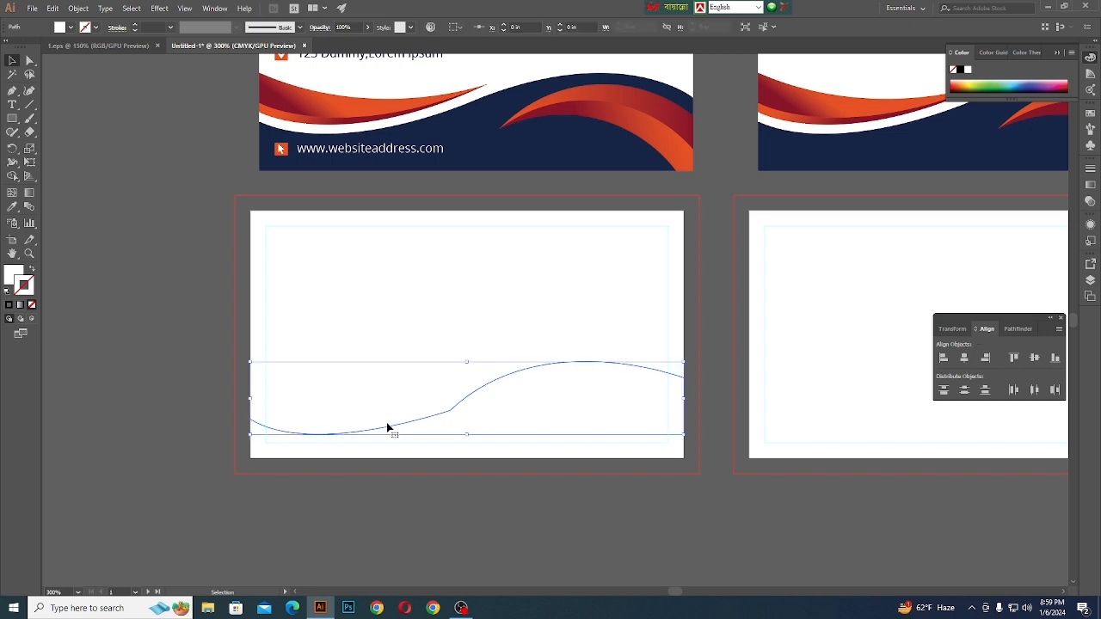
- Close the wave into a shape by continuing its path through the artboard's two lower corners to the right-edge anchor
left_click(12, 90)
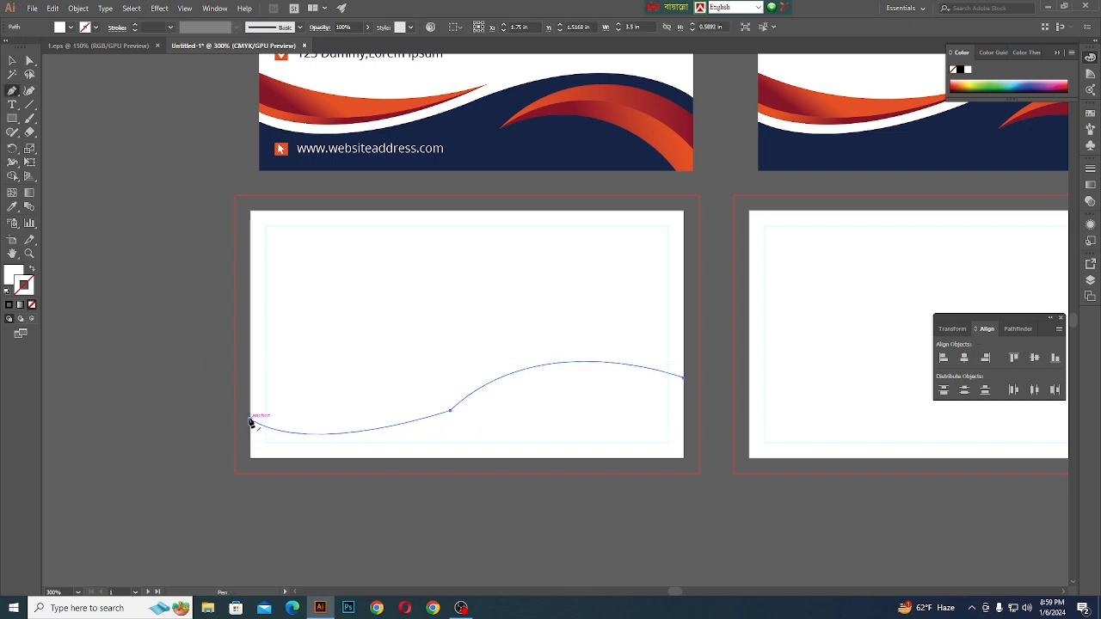
left_click(251, 421)
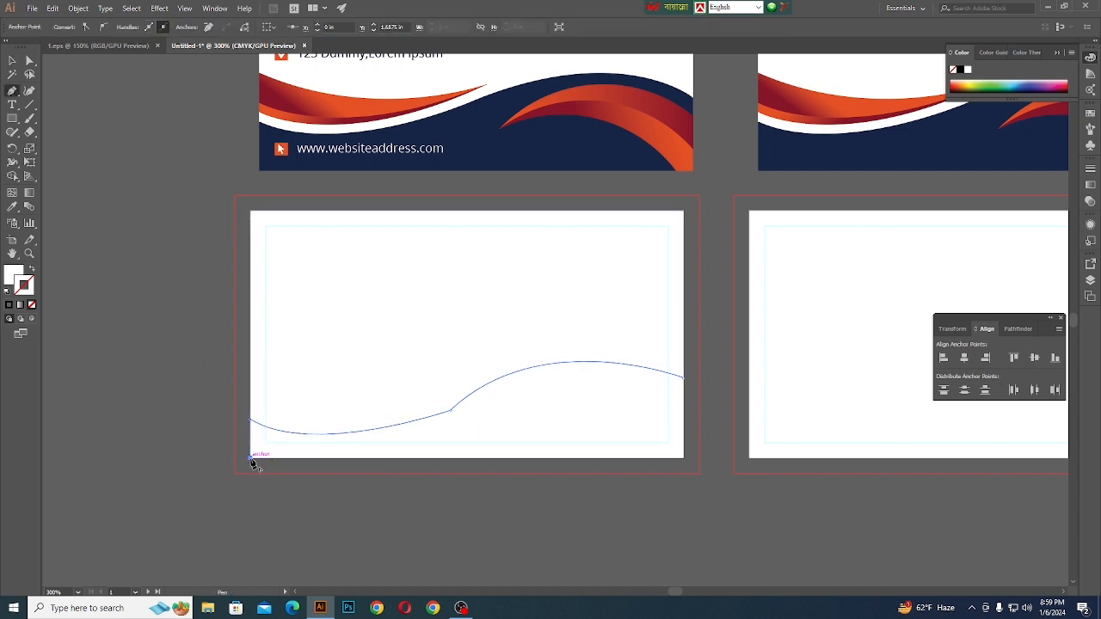
left_click(250, 457)
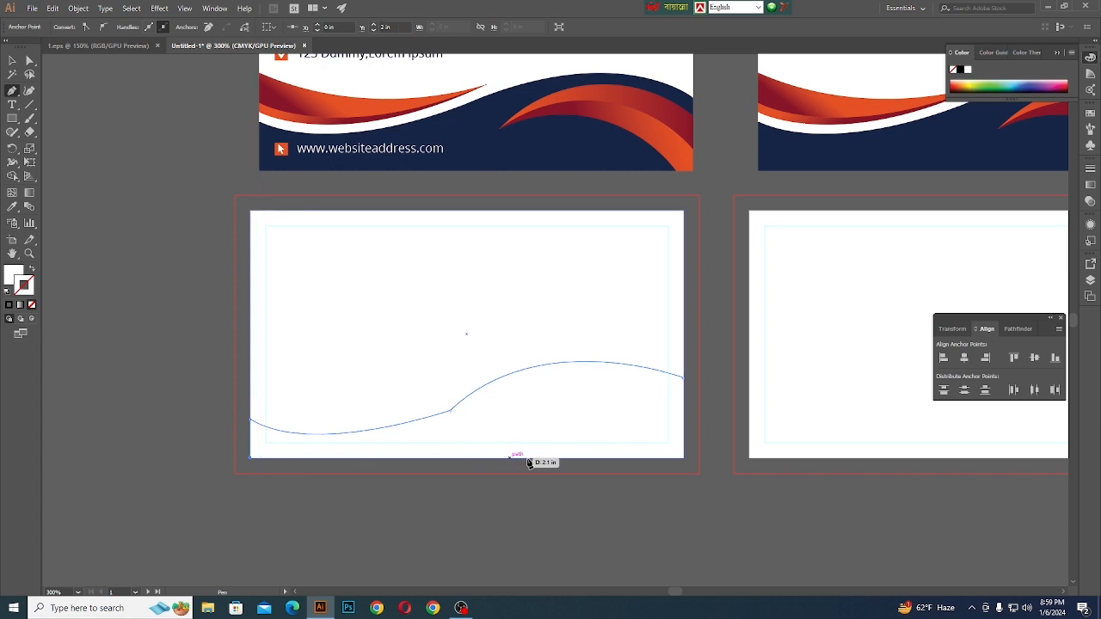
left_click(684, 457)
left_click(684, 377)
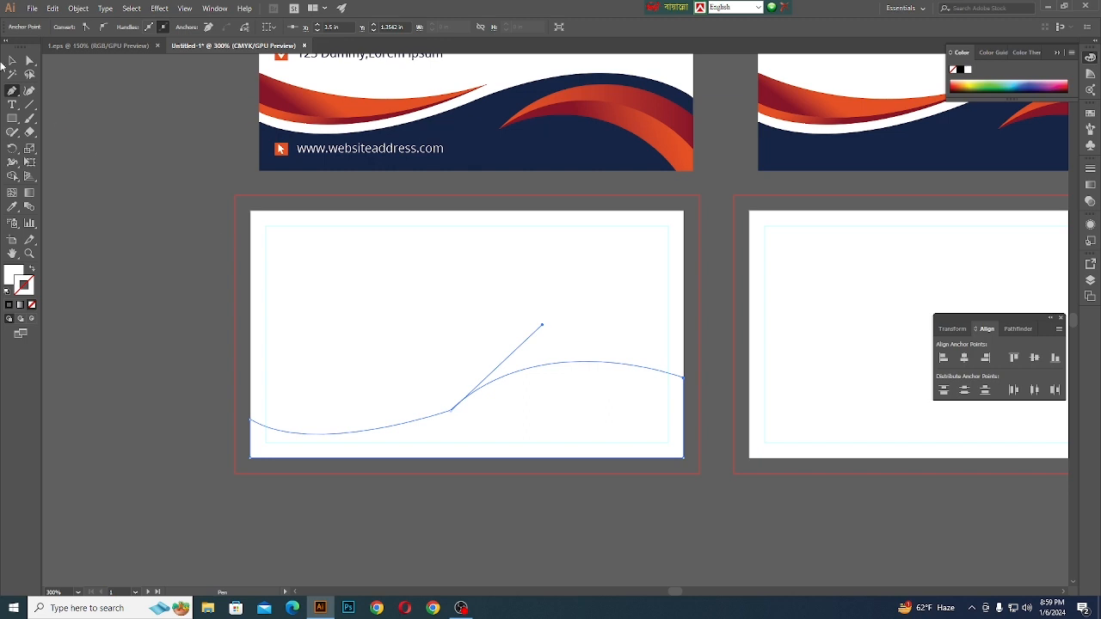
- Round the sharp middle anchor of the wave's upper edge with its live corner control
left_click(29, 60)
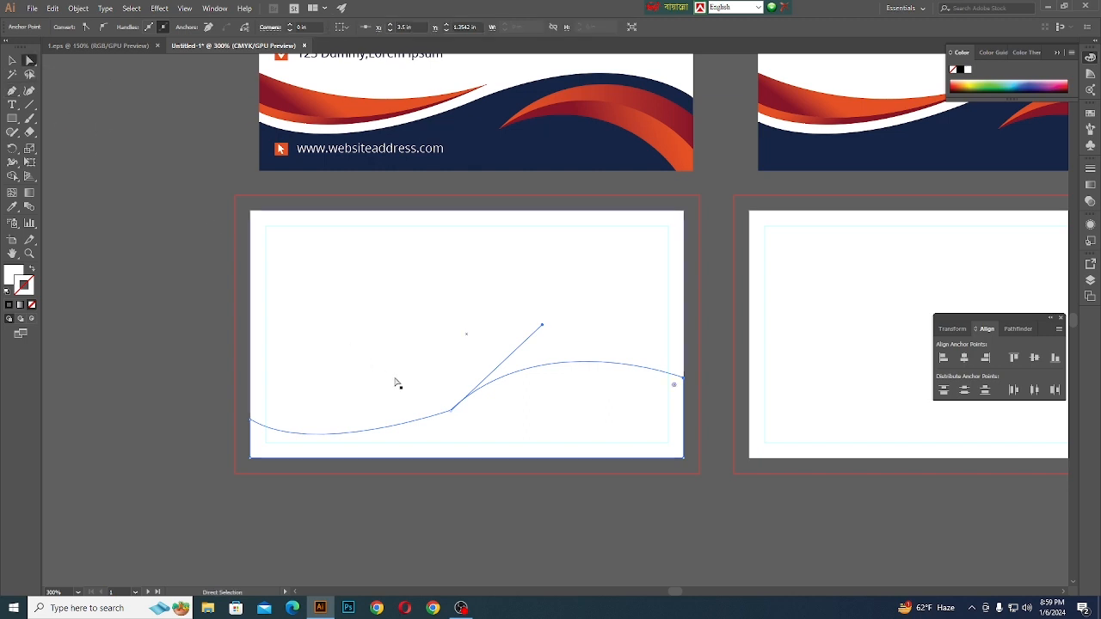
left_click(449, 410)
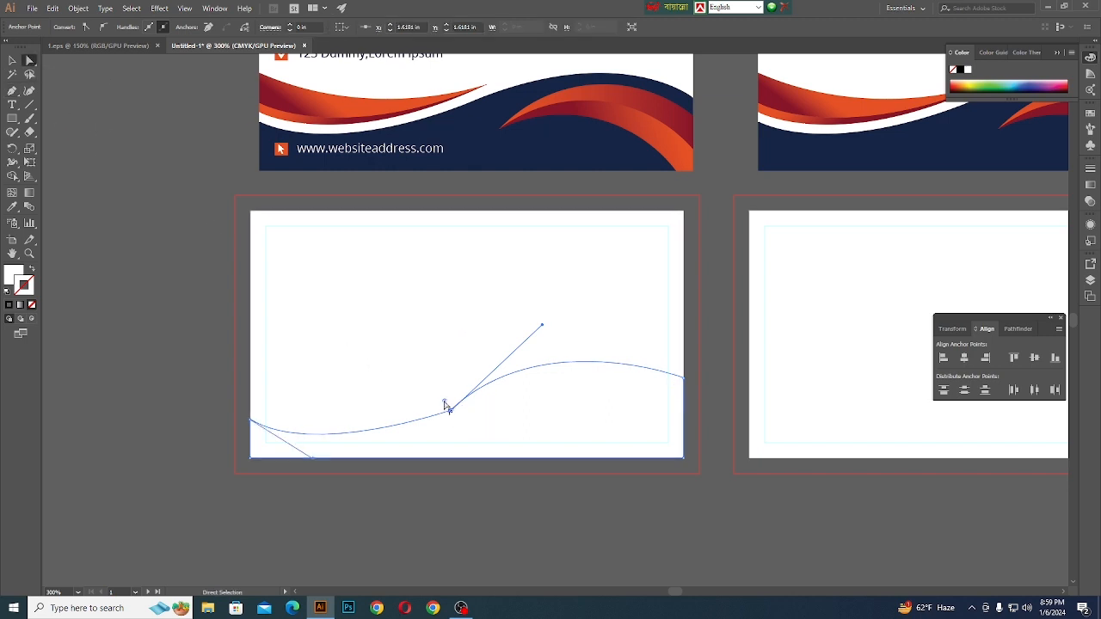
left_click_drag(444, 402, 323, 127)
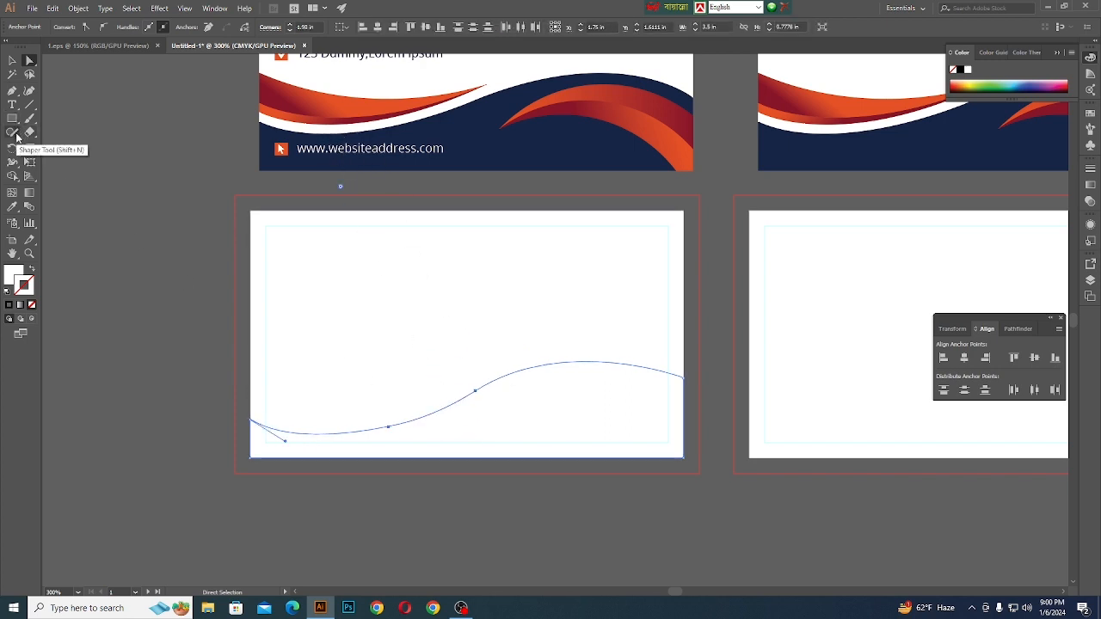
- Lengthen the direction handle leading into the wave's crest slightly to reshape the right-hand curve
left_click(12, 60)
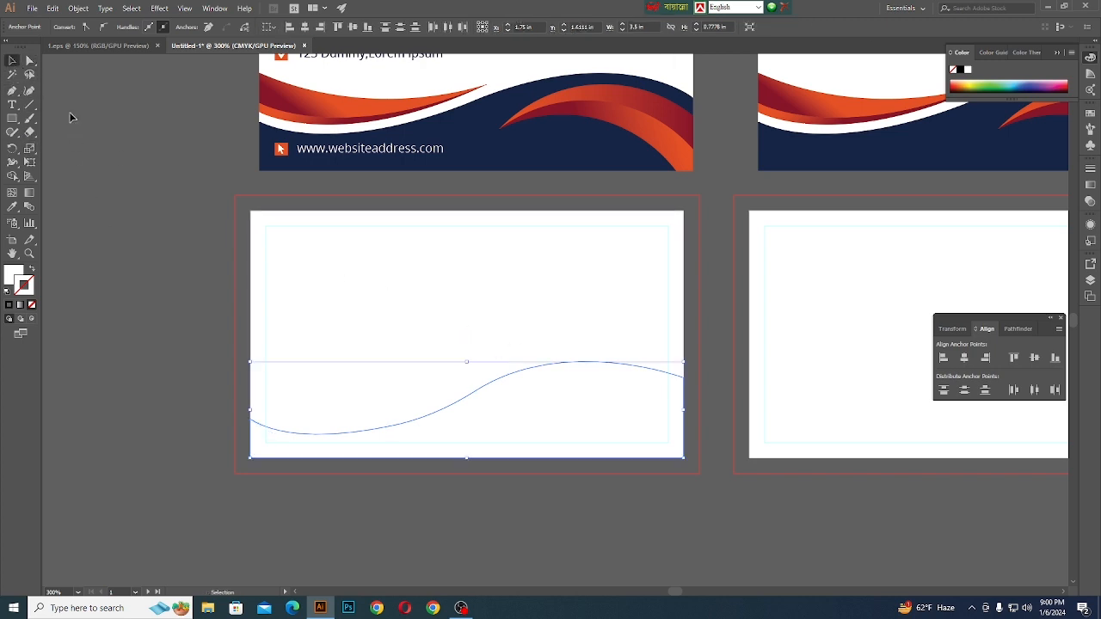
left_click(30, 61)
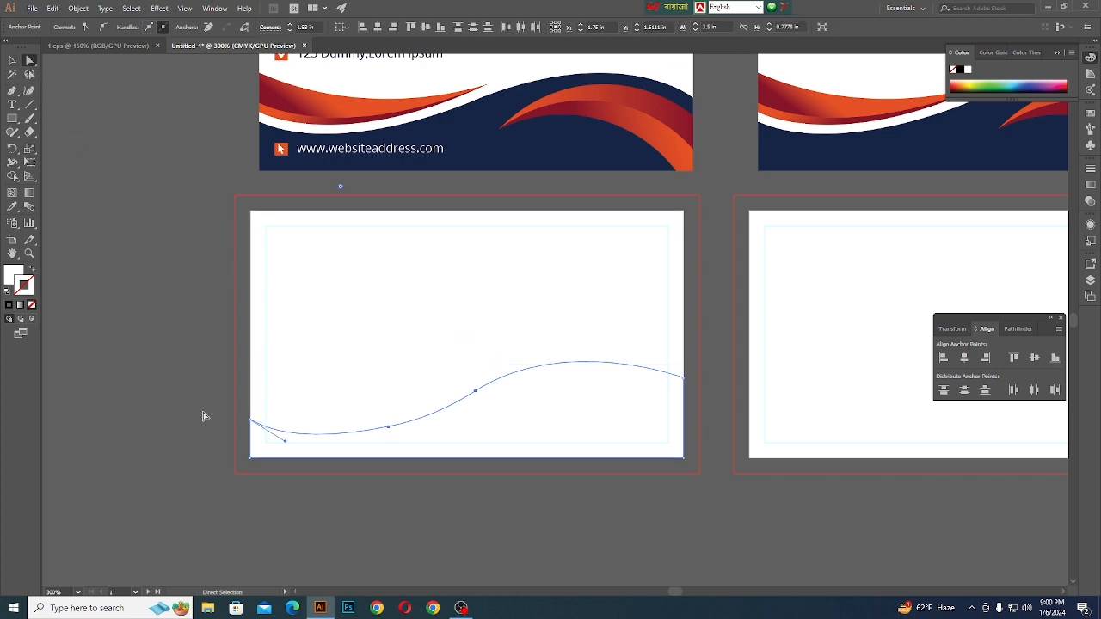
left_click(251, 421)
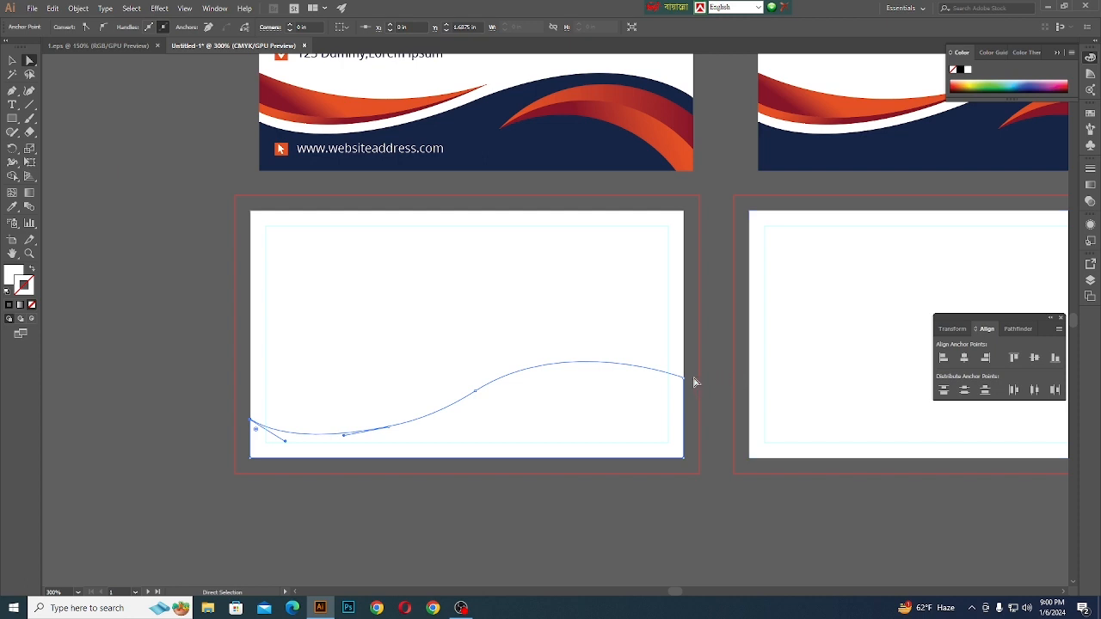
left_click(560, 362)
left_click(570, 335)
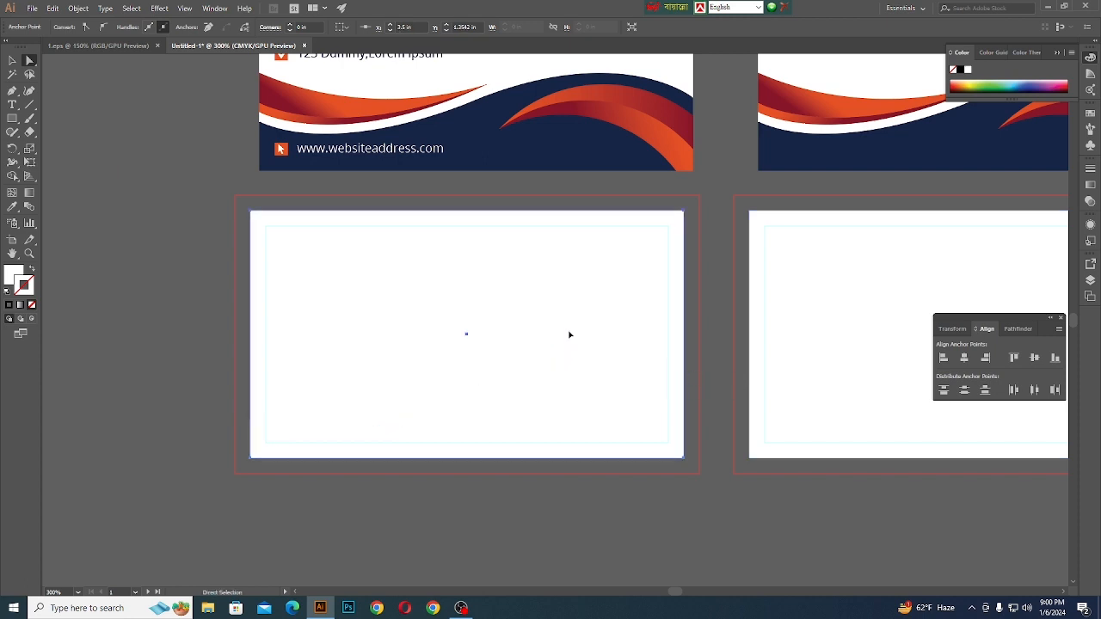
left_click(575, 336)
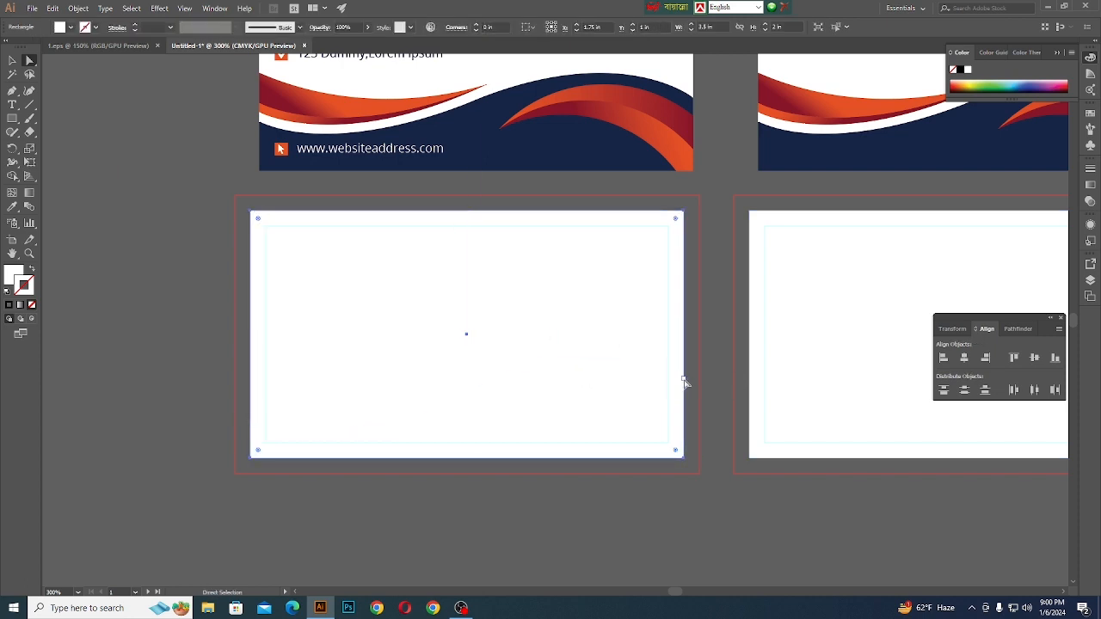
left_click(590, 365)
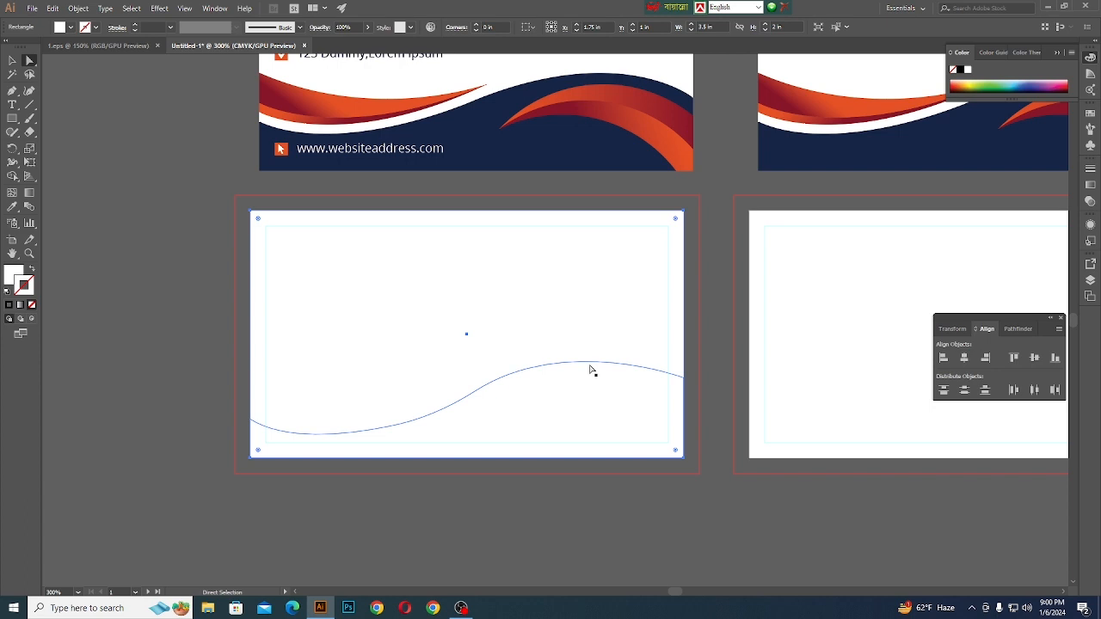
left_click(686, 379)
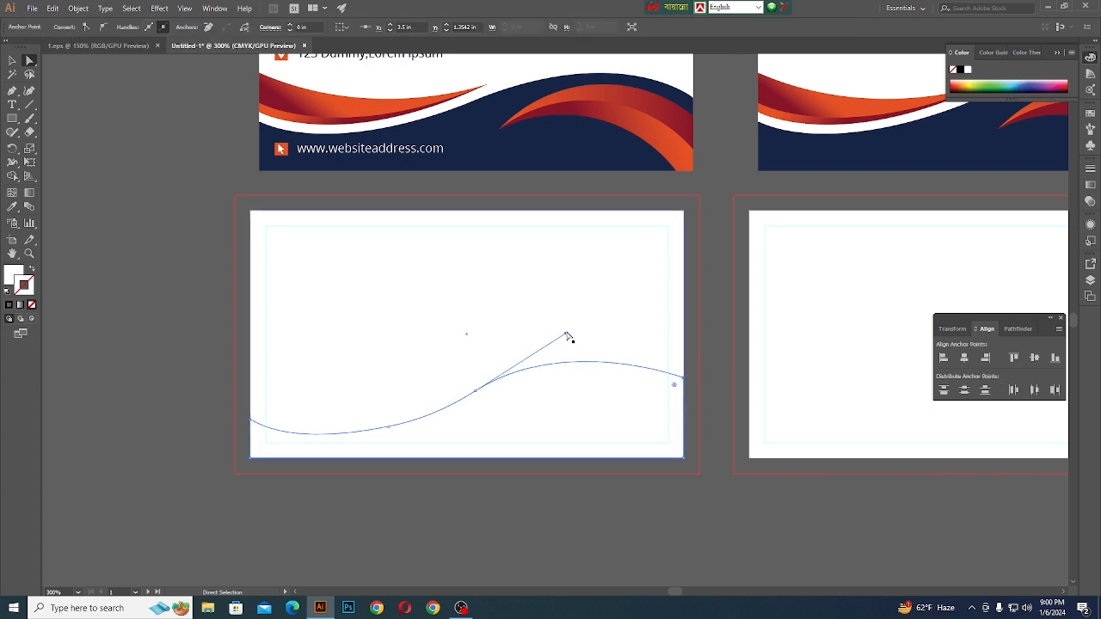
mouse_move(569, 332)
left_mouse_down()
mouse_move(585, 335)
mouse_move(573, 332)
left_mouse_up()
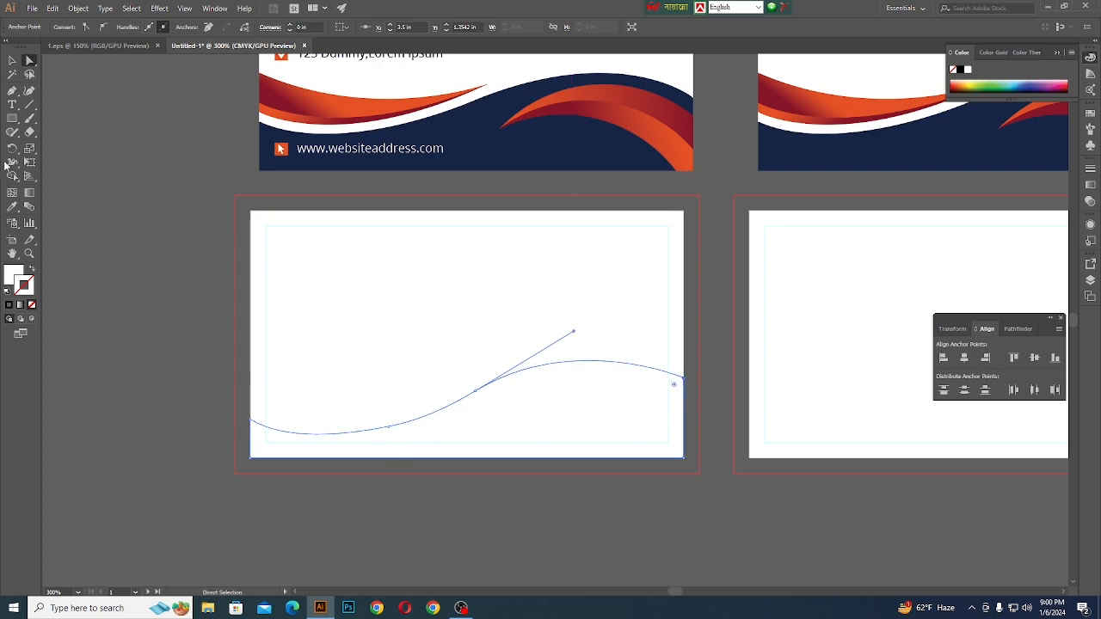
- Even out the wave's upper edge with the Smooth tool, undoing unwanted strokes, and inspect its right end at the artboard edge
left_click(12, 60)
scroll(490, 369, "down", 1)
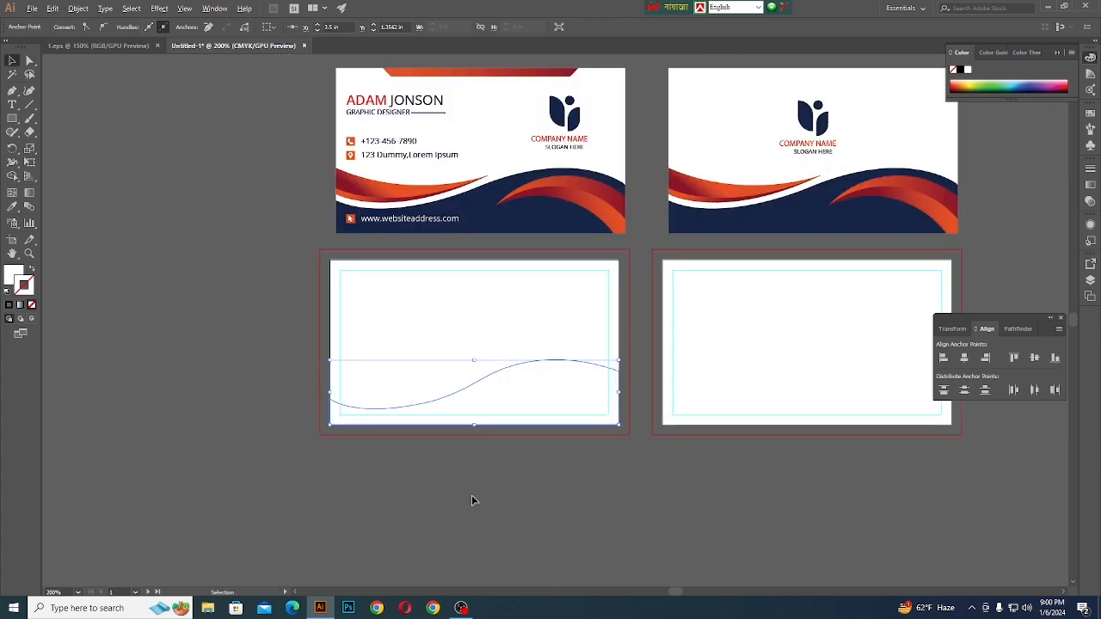
scroll(471, 497, "down", 1)
scroll(430, 435, "up", 3)
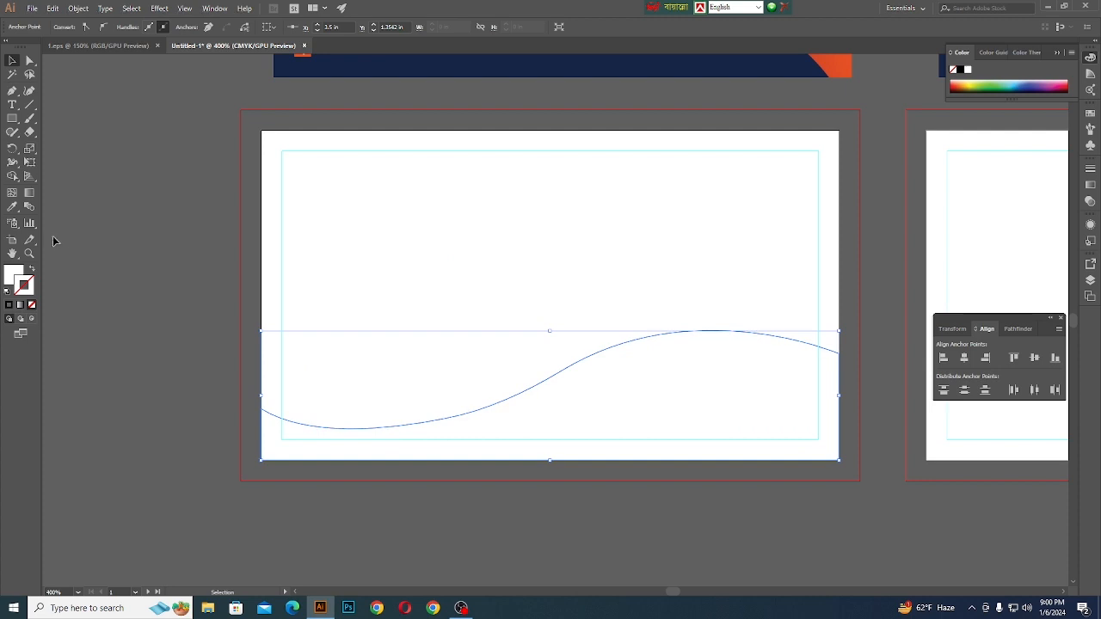
left_click_drag(13, 135, 46, 157)
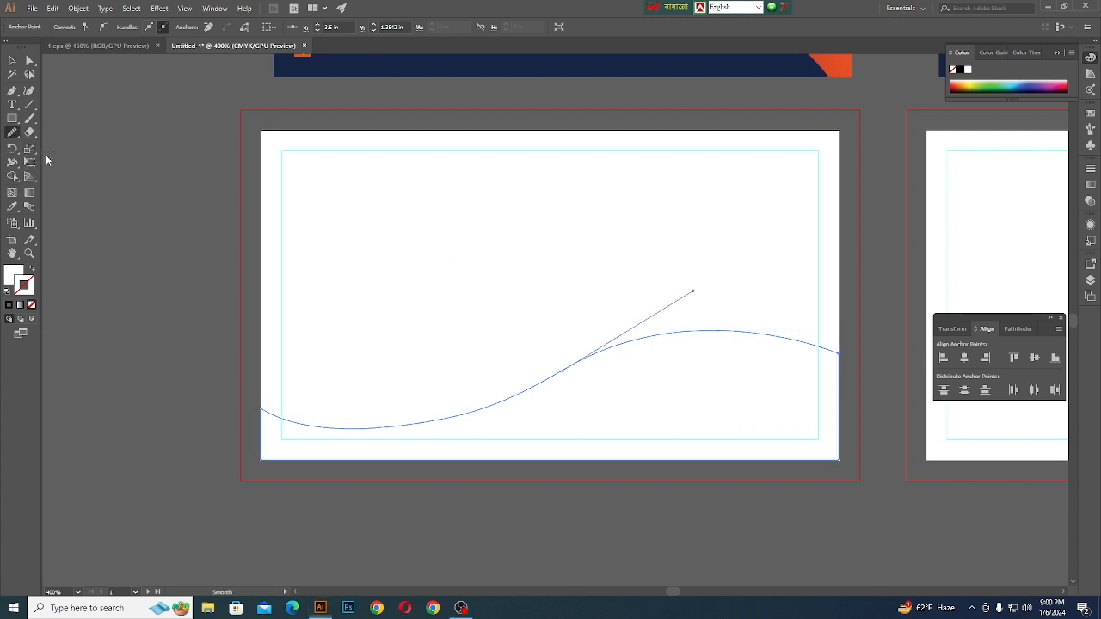
mouse_move(451, 418)
left_mouse_down()
mouse_move(432, 414)
mouse_move(599, 363)
mouse_move(528, 396)
left_mouse_up()
key("ctrl+z")
key("ctrl+z")
key("ctrl+z")
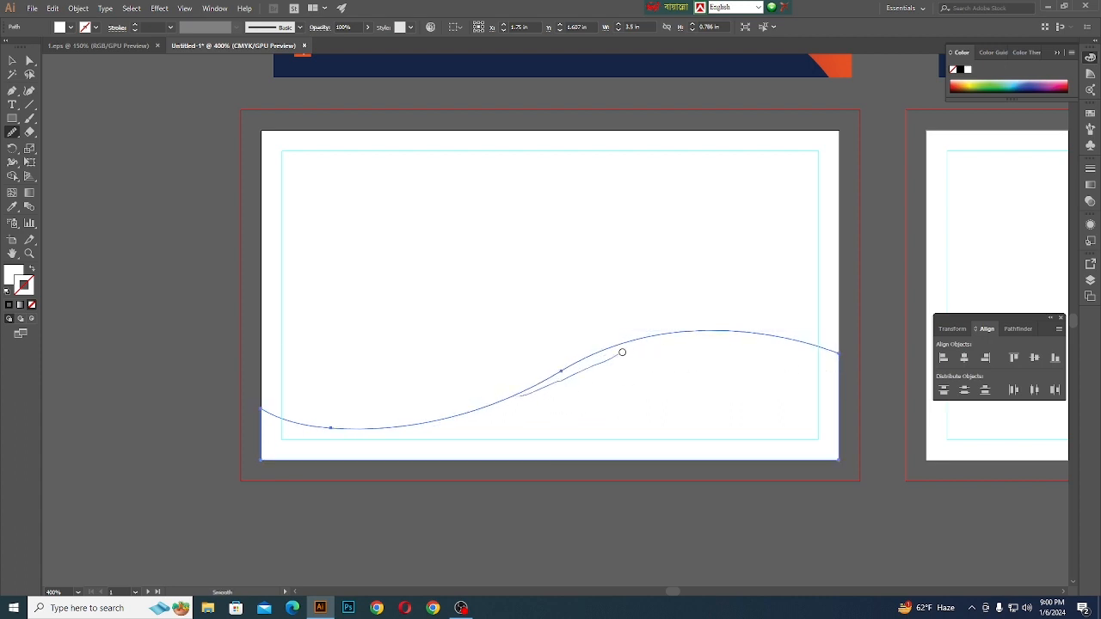
left_click_drag(621, 352, 632, 348)
scroll(800, 359, "up", 8)
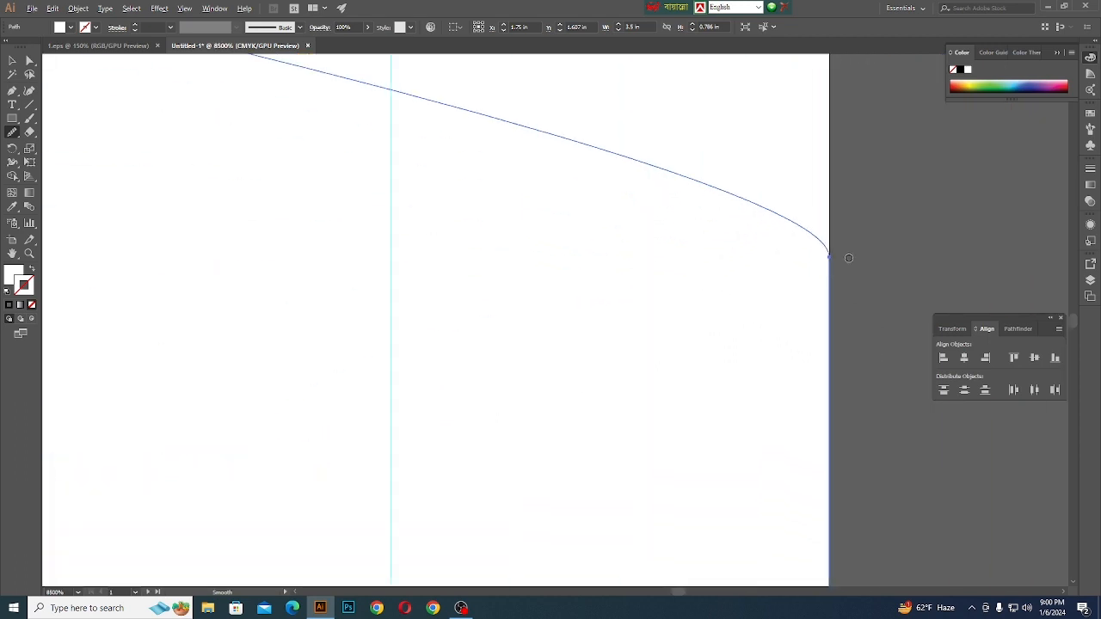
scroll(848, 258, "down", 8)
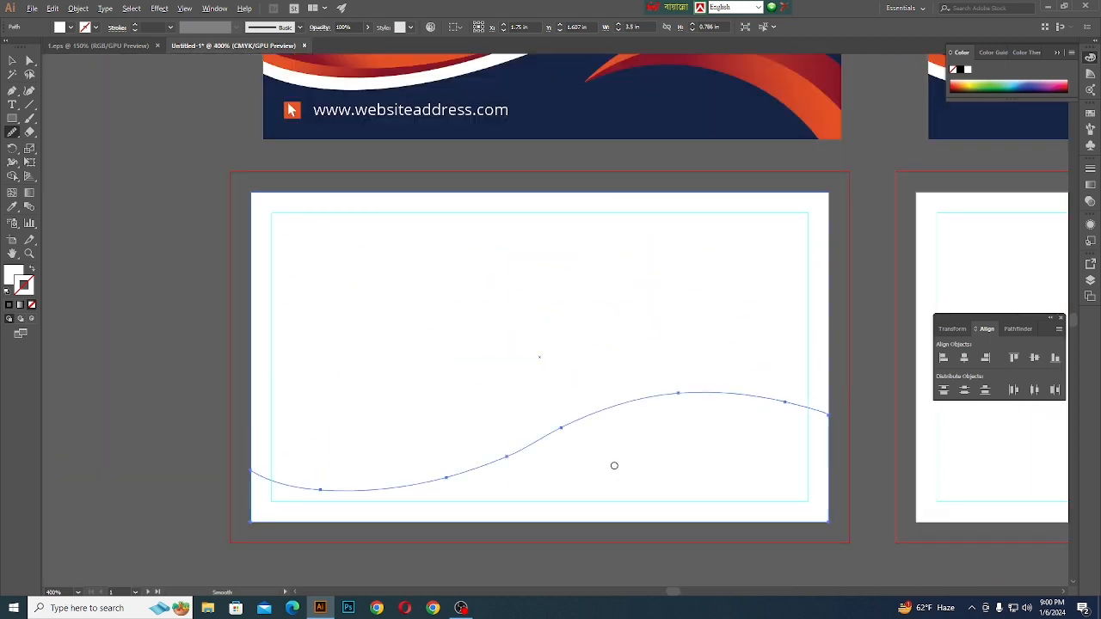
- Fill the wave shape with the navy sampled from the colour square above the reference card, and deselect it
scroll(651, 412, "up", 2)
scroll(607, 389, "down", 3)
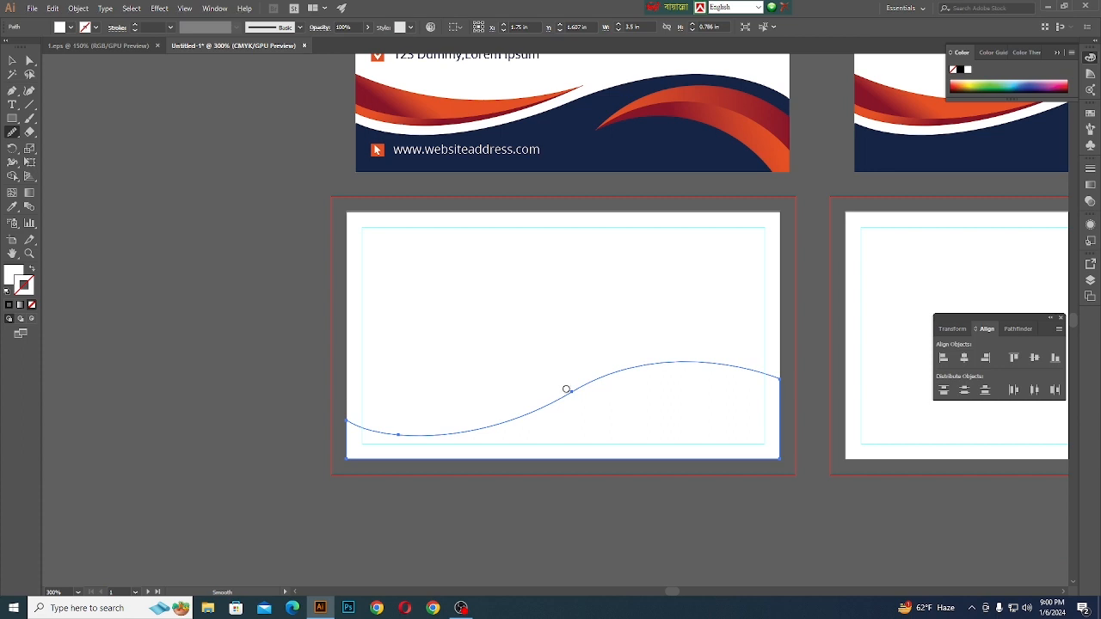
left_click(12, 59)
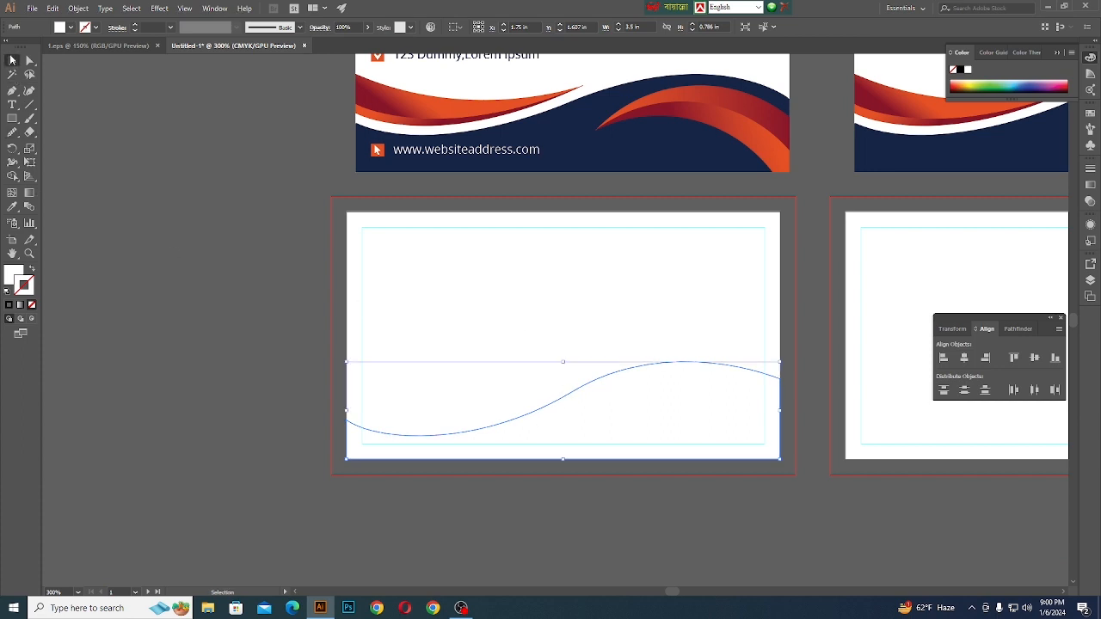
scroll(474, 430, "up", 1)
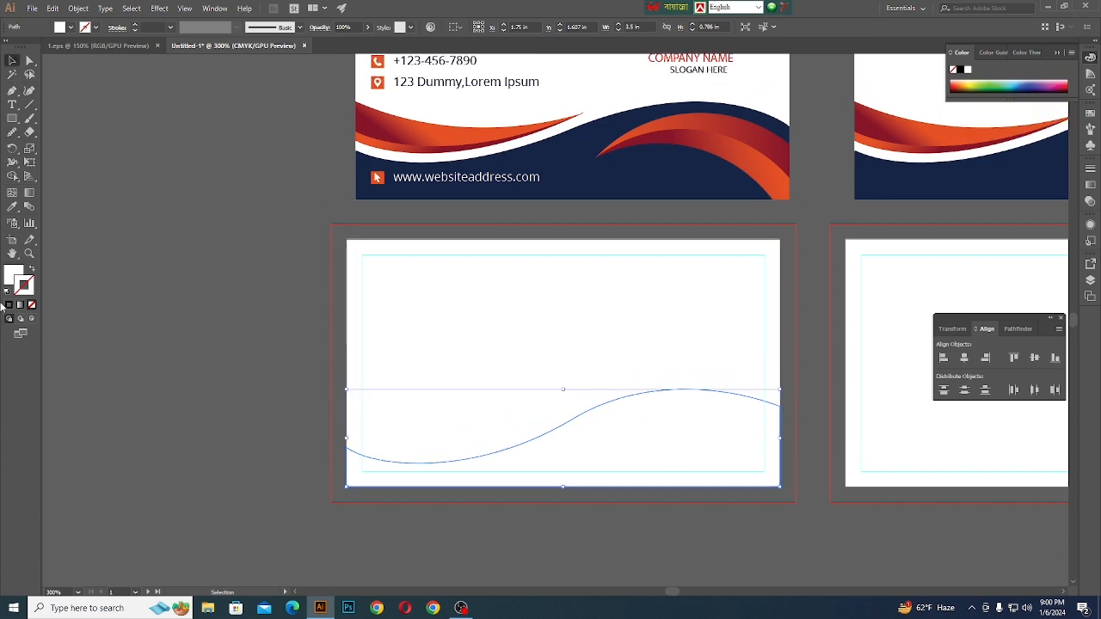
left_click(12, 206)
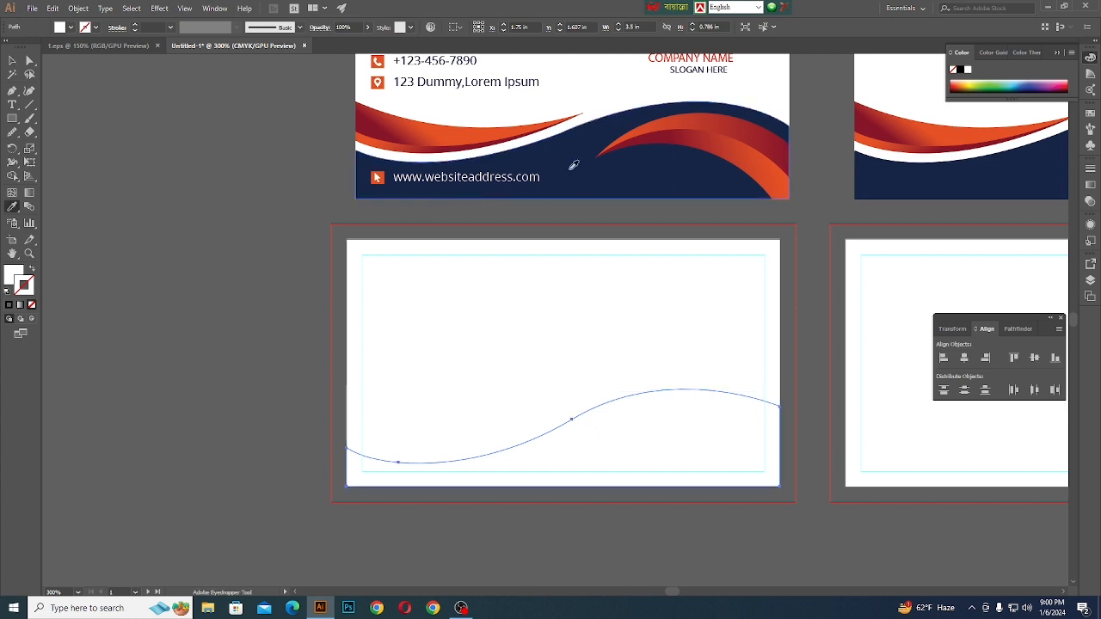
key("ctrl+1")
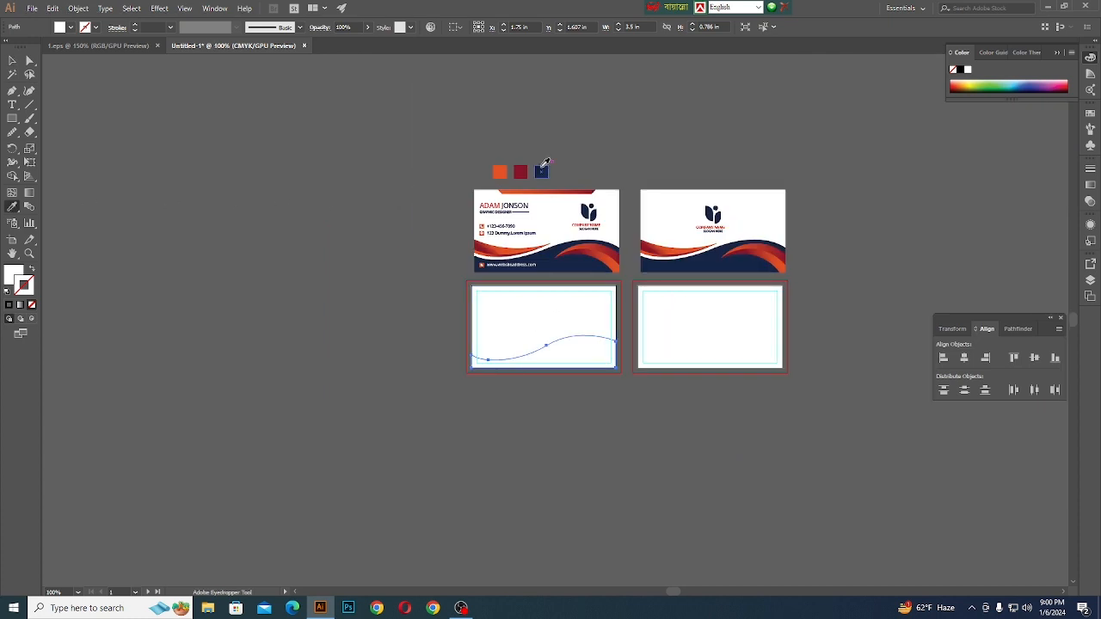
left_click(542, 172)
left_click(13, 60)
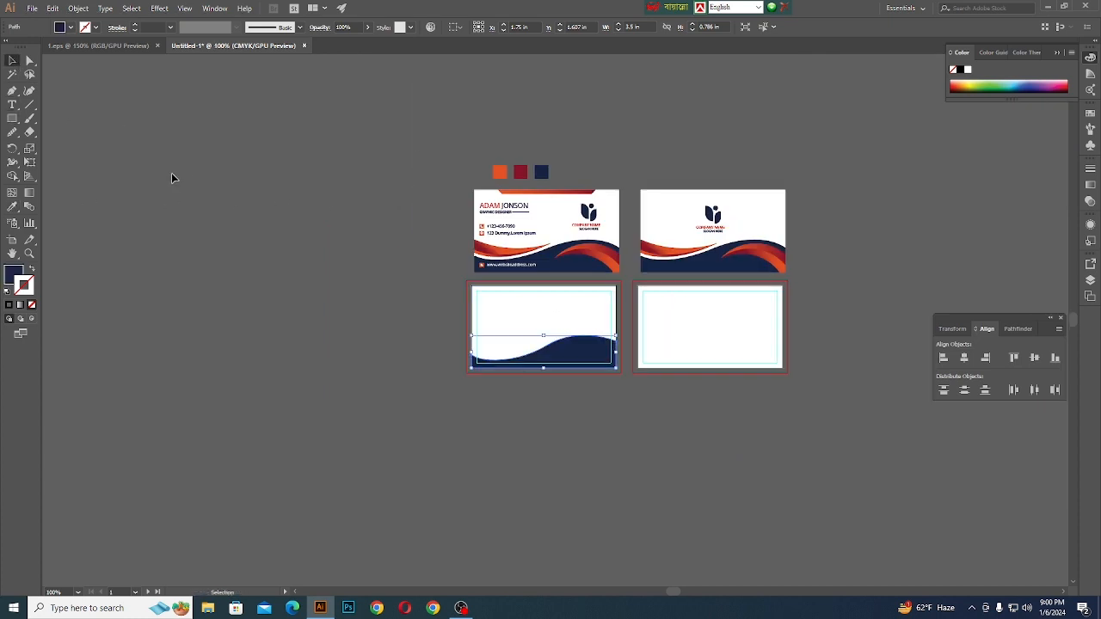
left_click(172, 176)
- Draw a curved Pen path from the artboard's left edge, just above the wave, to a smooth anchor near the artboard's horizontal middle
key("ctrl+plus")
key("ctrl+plus")
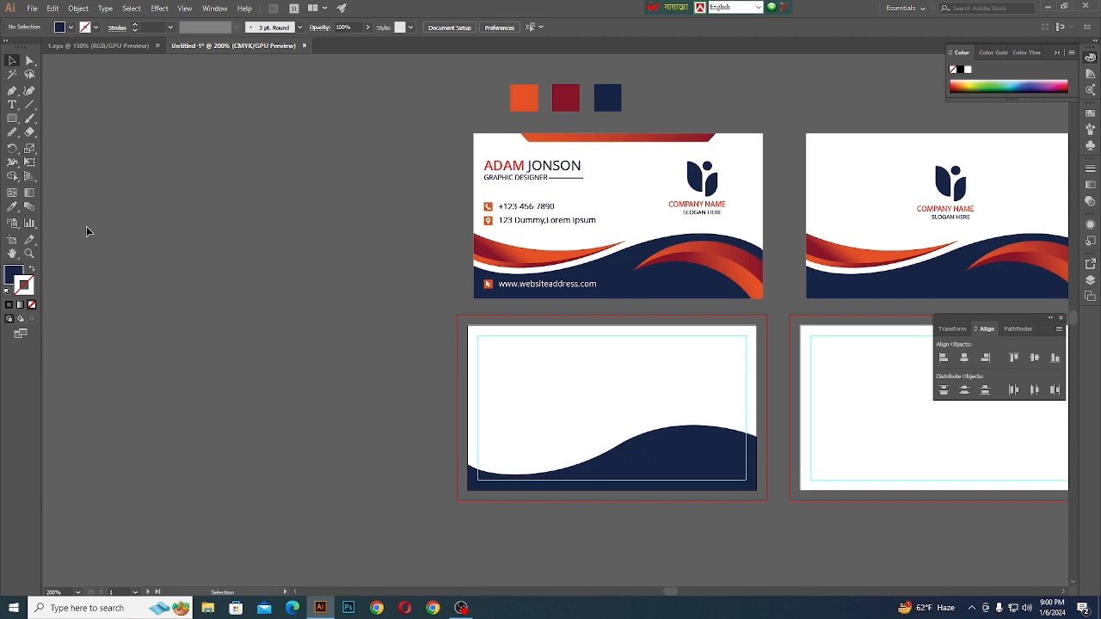
left_click(13, 95)
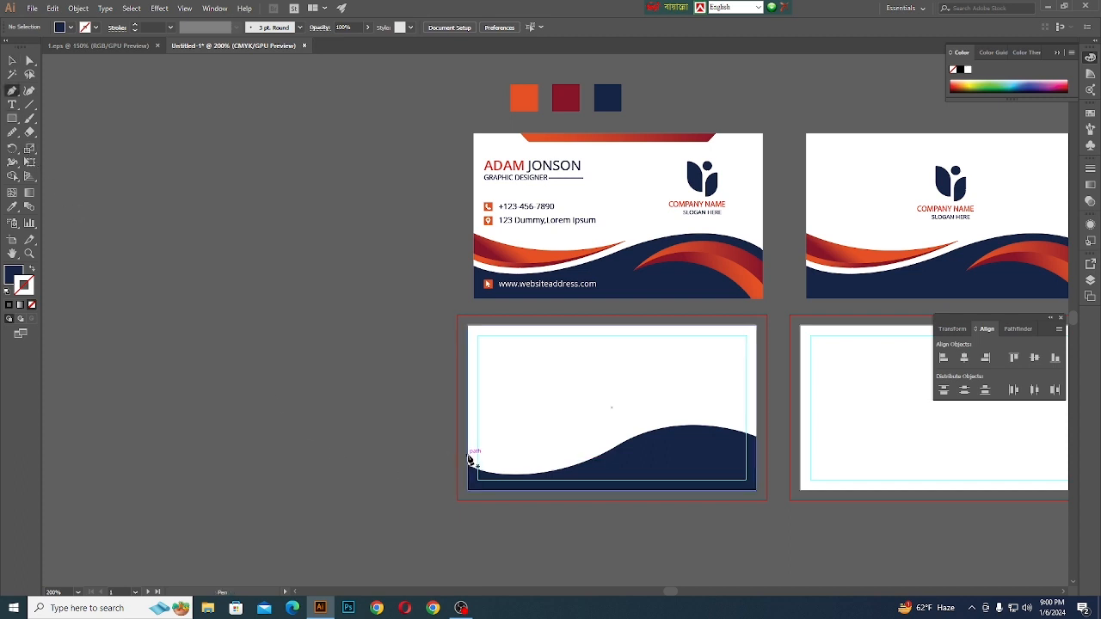
left_click(469, 459)
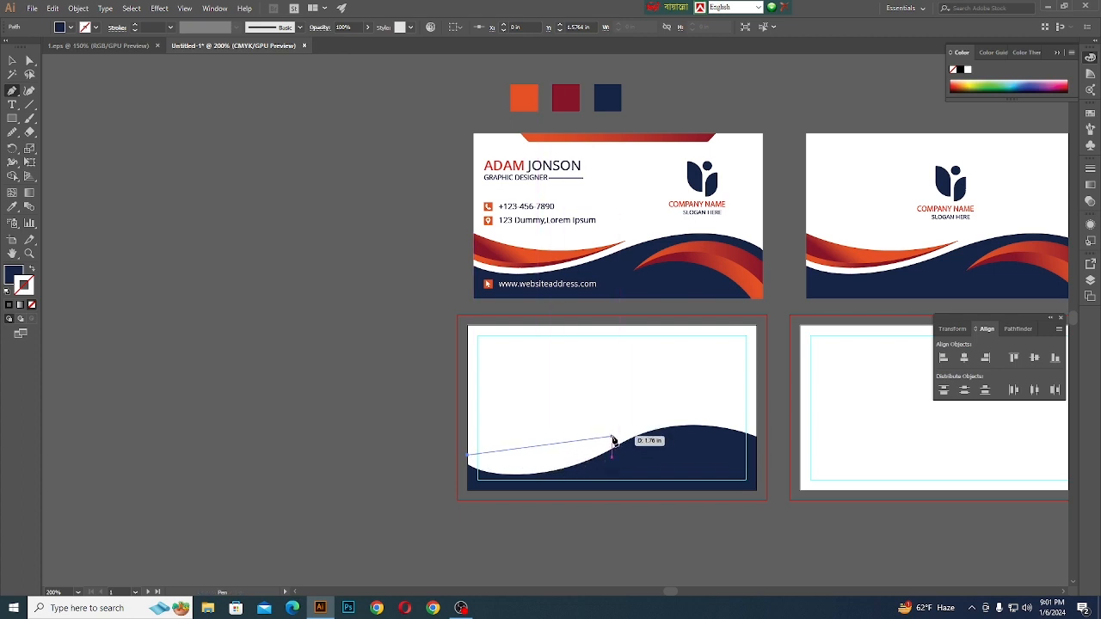
left_click_drag(613, 437, 690, 375)
scroll(579, 463, "up", 3)
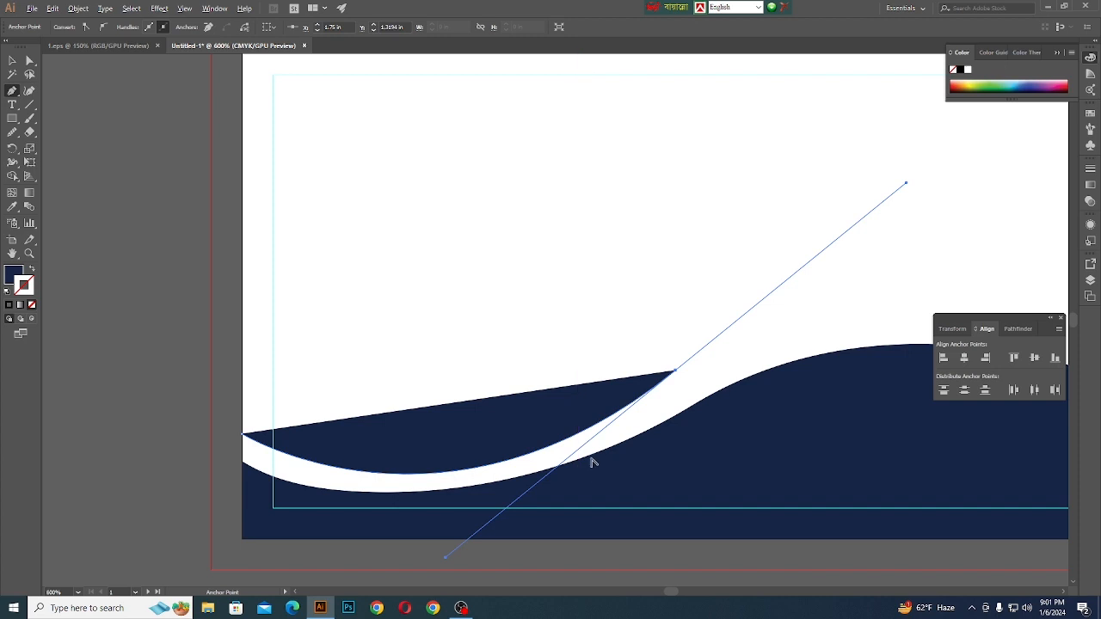
- Move the new curve's right anchor slightly lower and adjust its direction handle so a white band of even width separates it from the wave
left_click(28, 61)
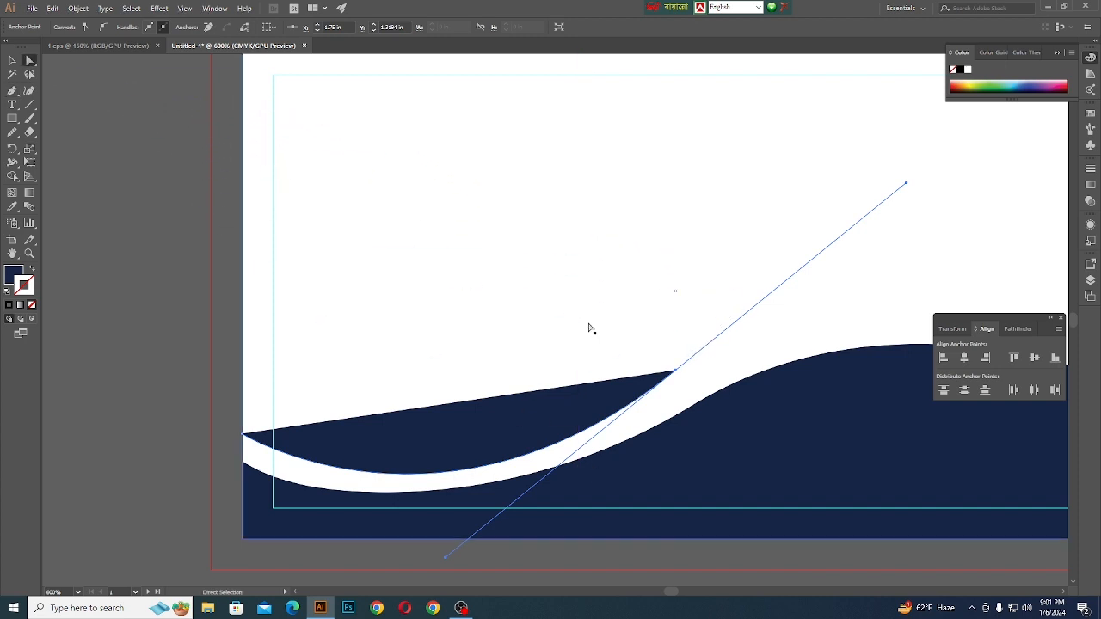
left_click(677, 375)
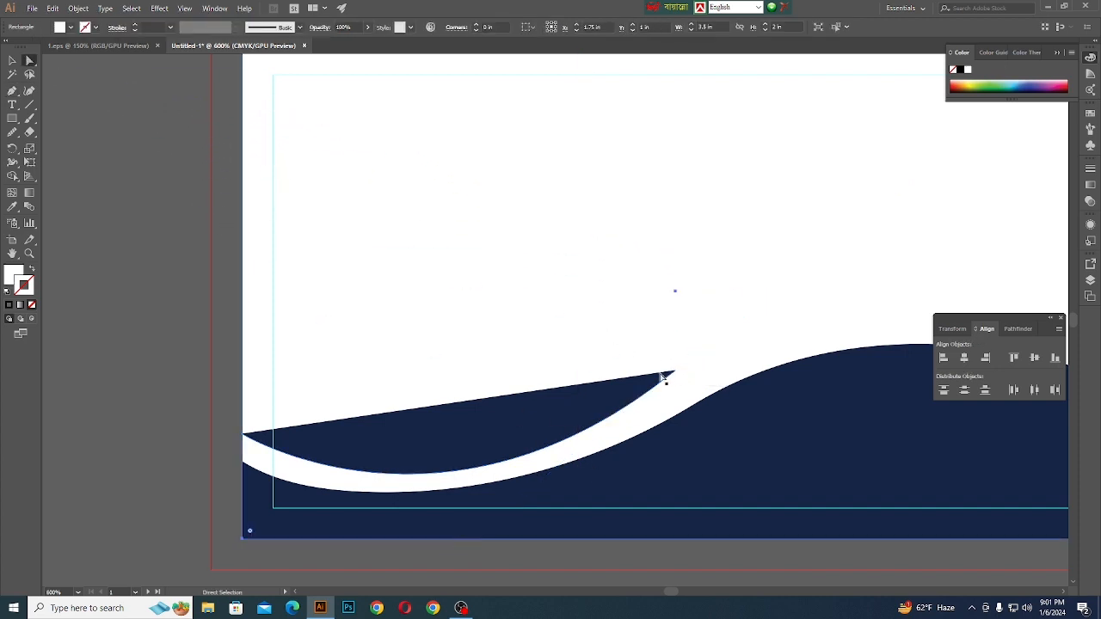
left_click(677, 375)
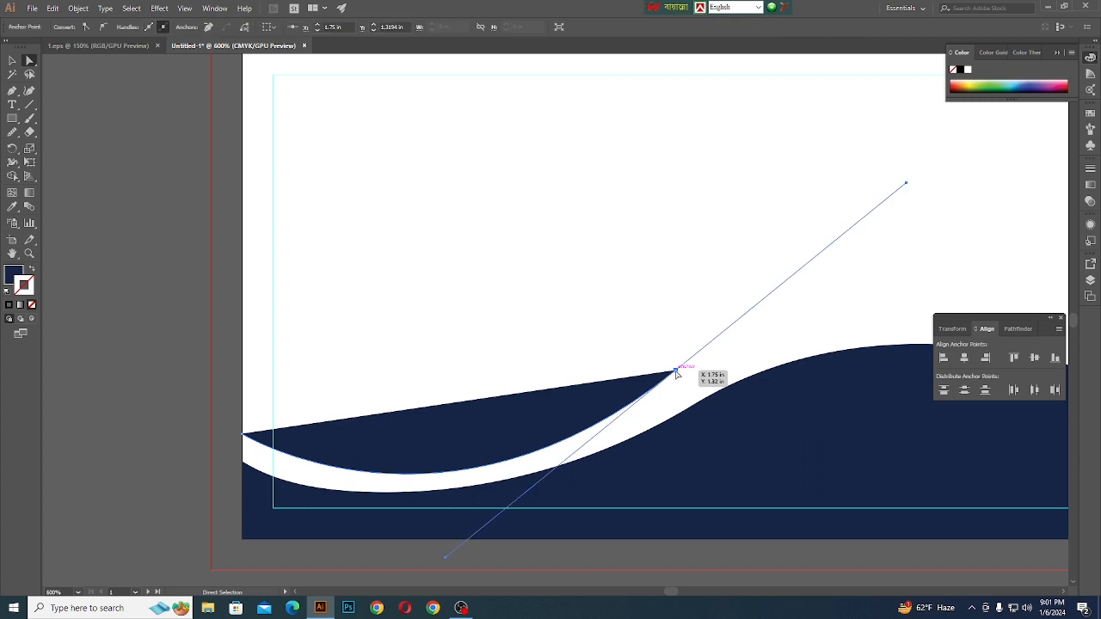
left_click_drag(677, 374, 683, 384)
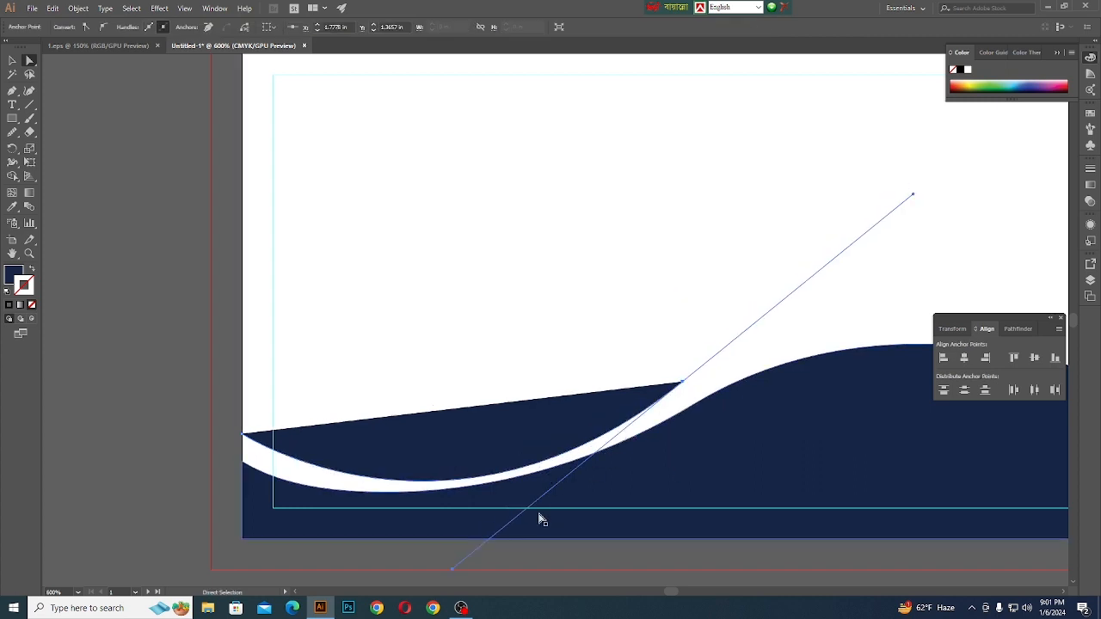
left_click_drag(453, 570, 408, 548)
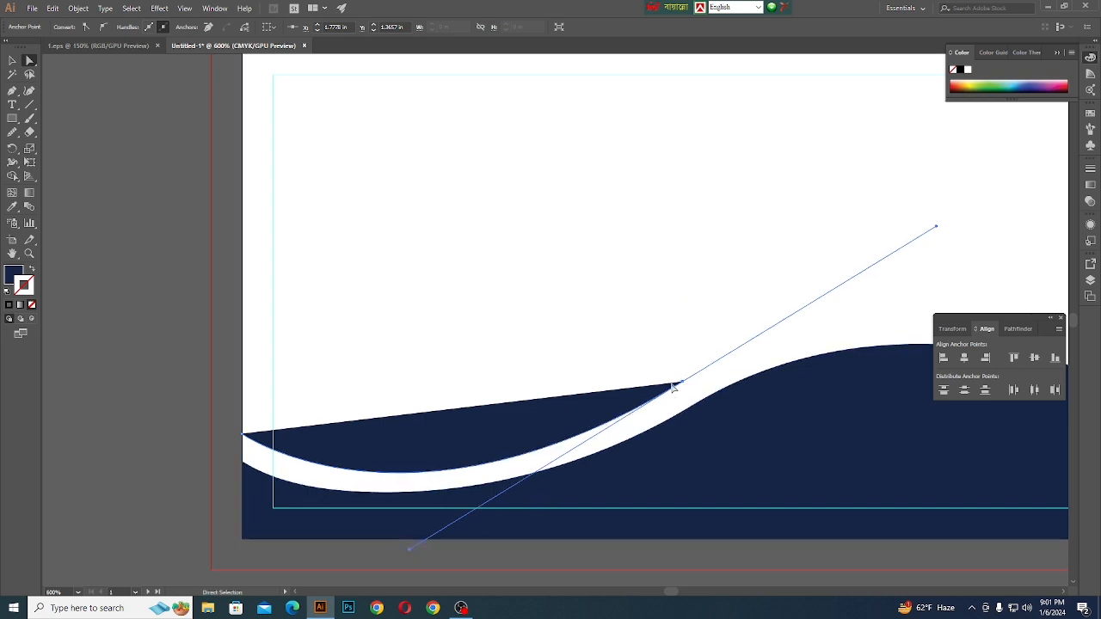
left_click_drag(681, 386, 680, 392)
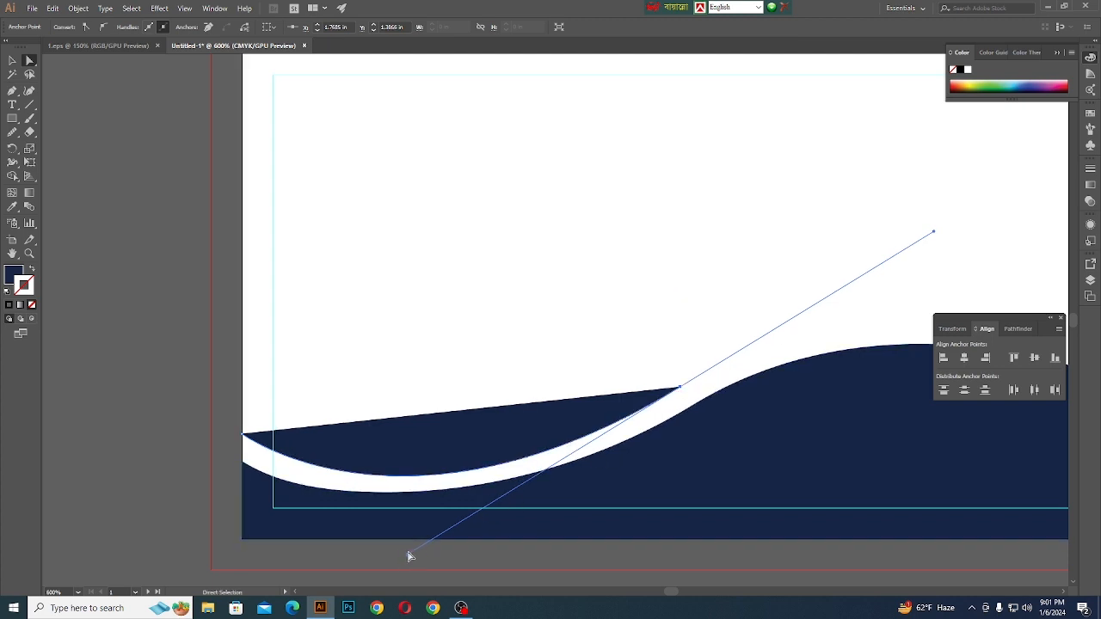
mouse_move(409, 560)
left_mouse_down()
mouse_move(430, 539)
mouse_move(405, 550)
left_mouse_up()
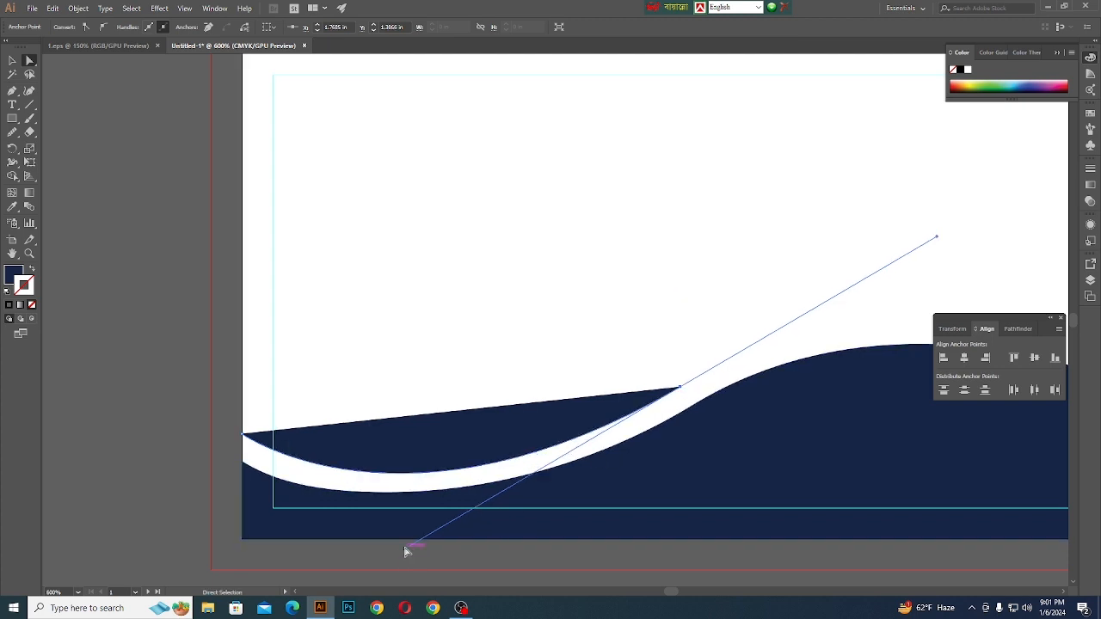
- Continue the path from its right tip in a curve back to the artboard's left edge and close it into a tapered swoosh
left_click(11, 92)
left_click(680, 386)
scroll(482, 428, "down", 2)
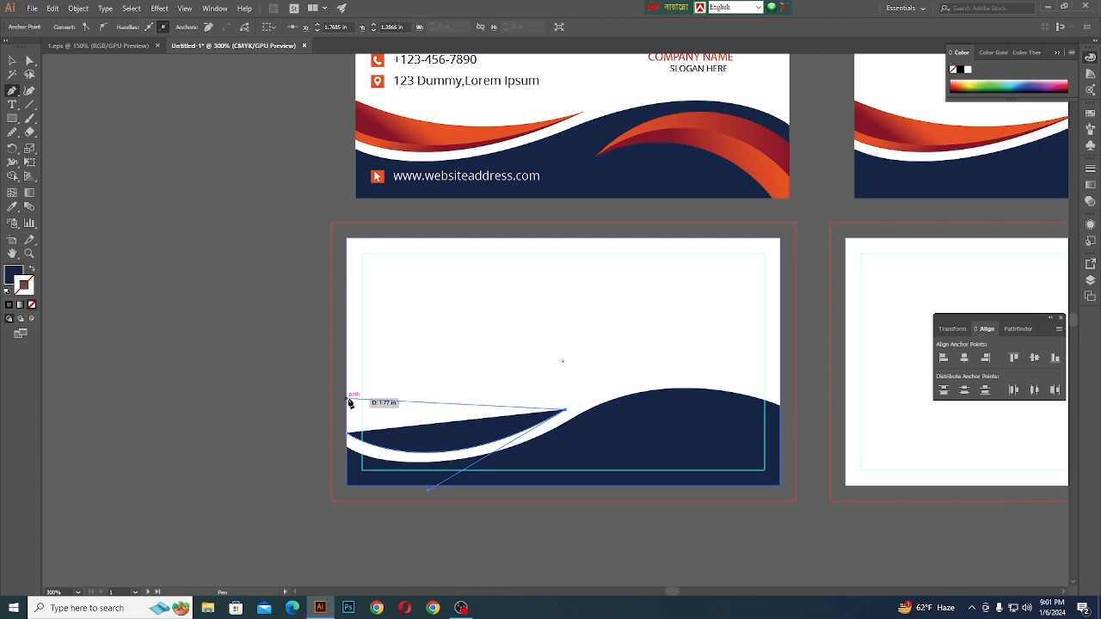
left_click_drag(349, 401, 258, 343)
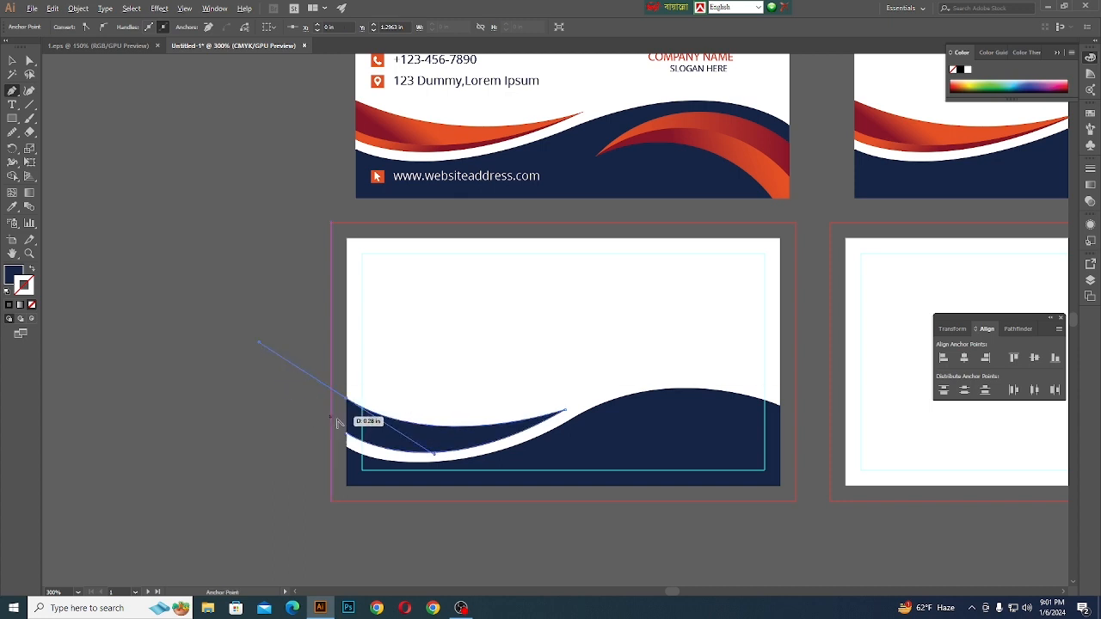
scroll(337, 422, "up", 1)
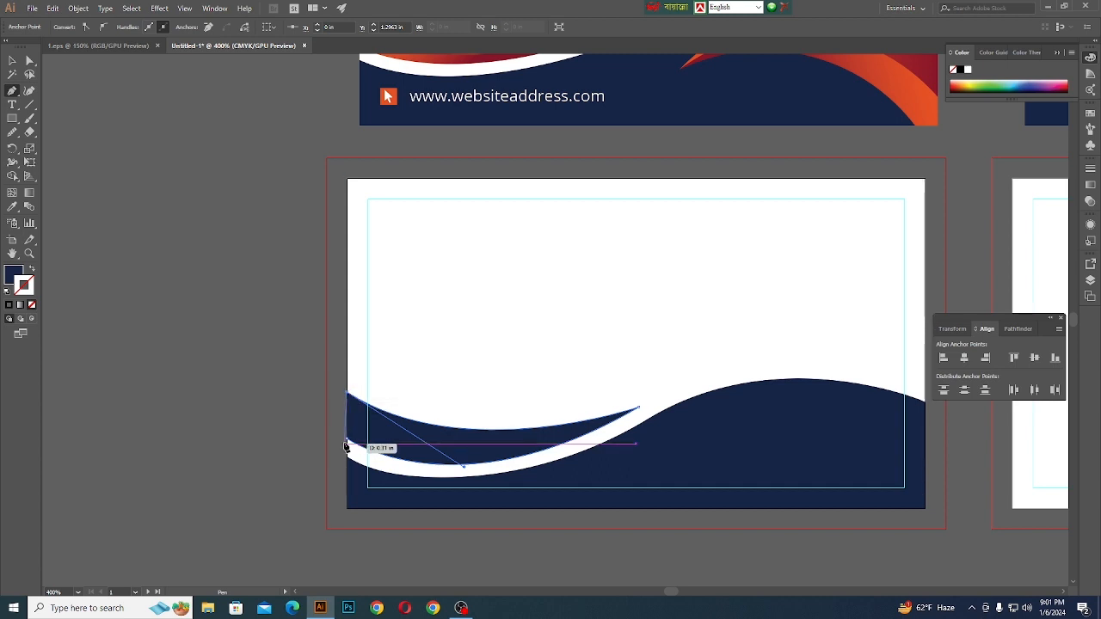
left_click(345, 445)
- Raise the swoosh's upper anchor slightly along the artboard's left edge
left_click(29, 61)
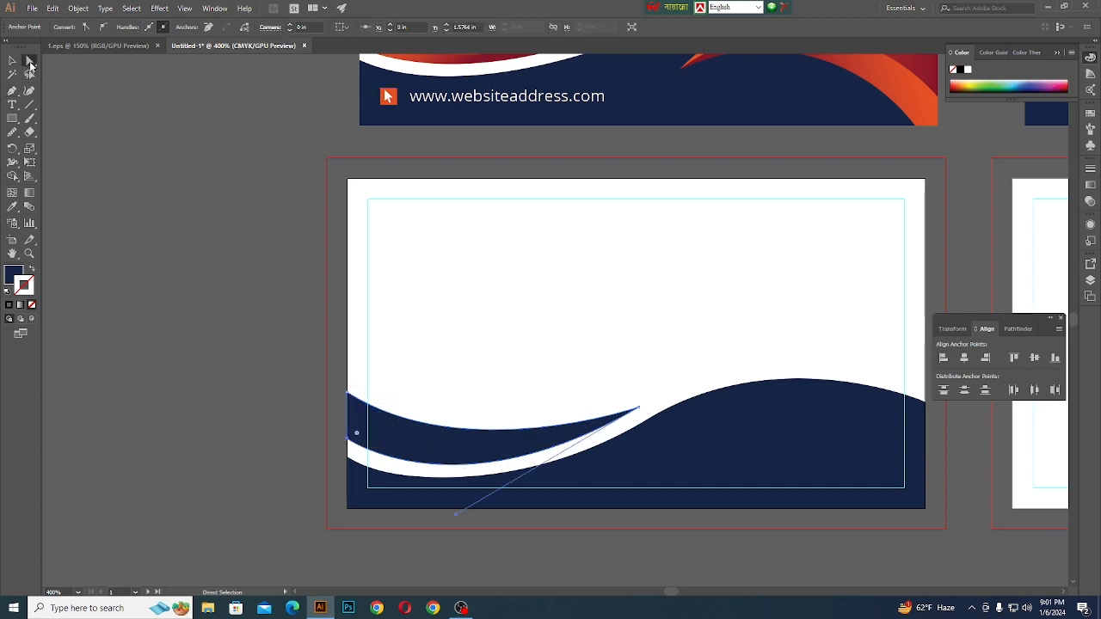
left_click_drag(352, 397, 349, 389)
left_click(240, 417)
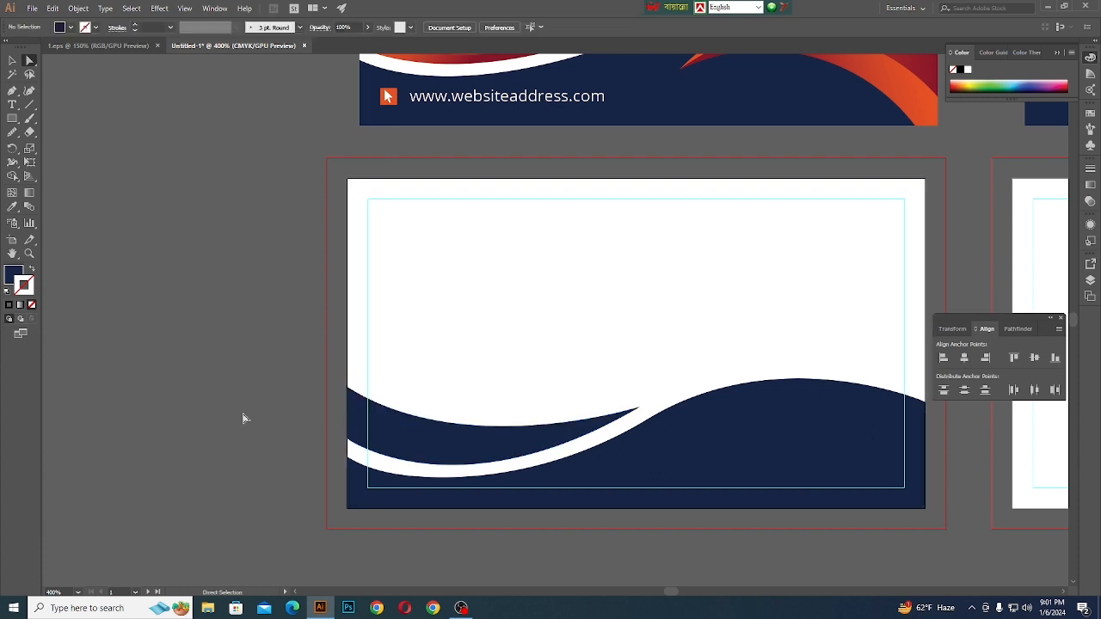
scroll(277, 494, "down", 2)
scroll(391, 462, "up", 2)
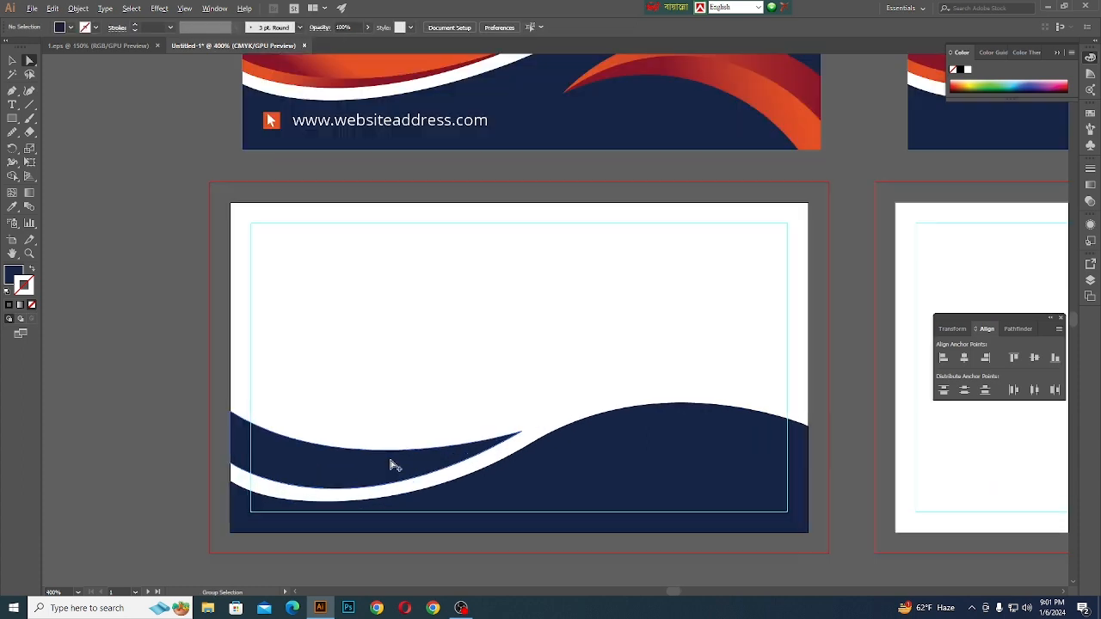
- Shift the swoosh's pointed tip anchor slightly down and to the right, towards the wave
left_click(521, 448)
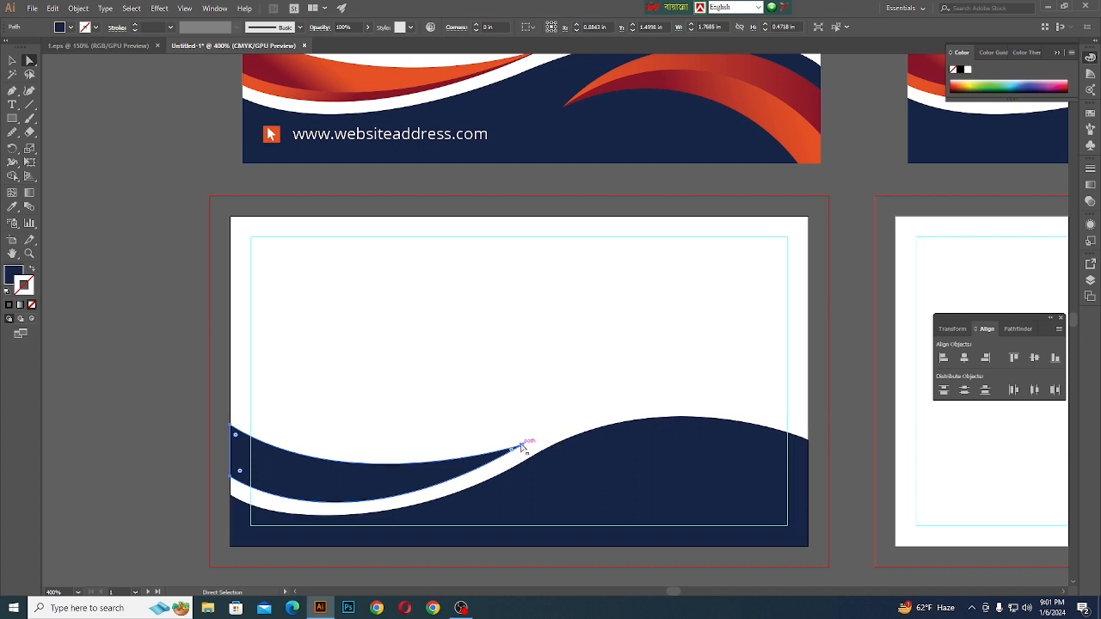
left_click(522, 448)
scroll(522, 449, "up", 4)
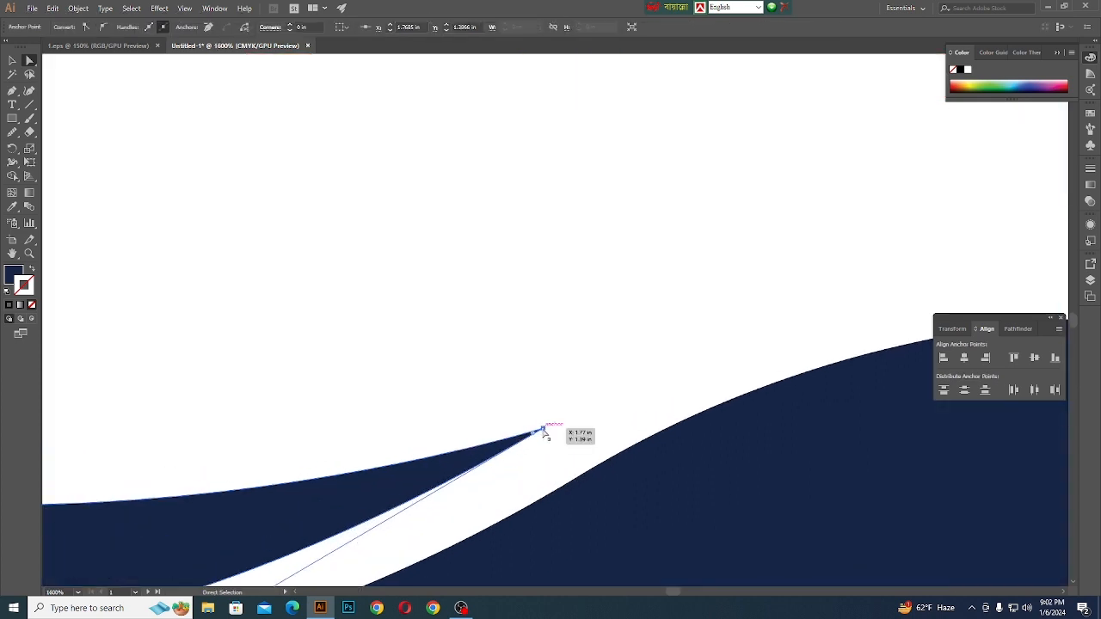
left_click_drag(542, 428, 549, 436)
scroll(544, 429, "down", 5)
left_click(154, 444)
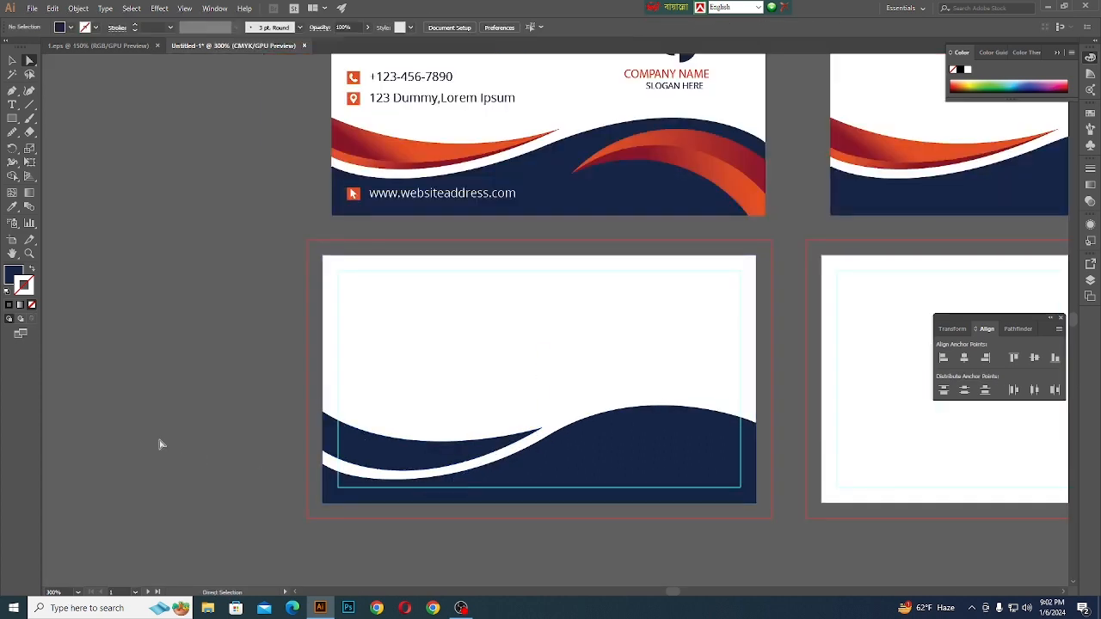
scroll(520, 453, "up", 2)
scroll(460, 460, "down", 2)
scroll(460, 460, "down", 3)
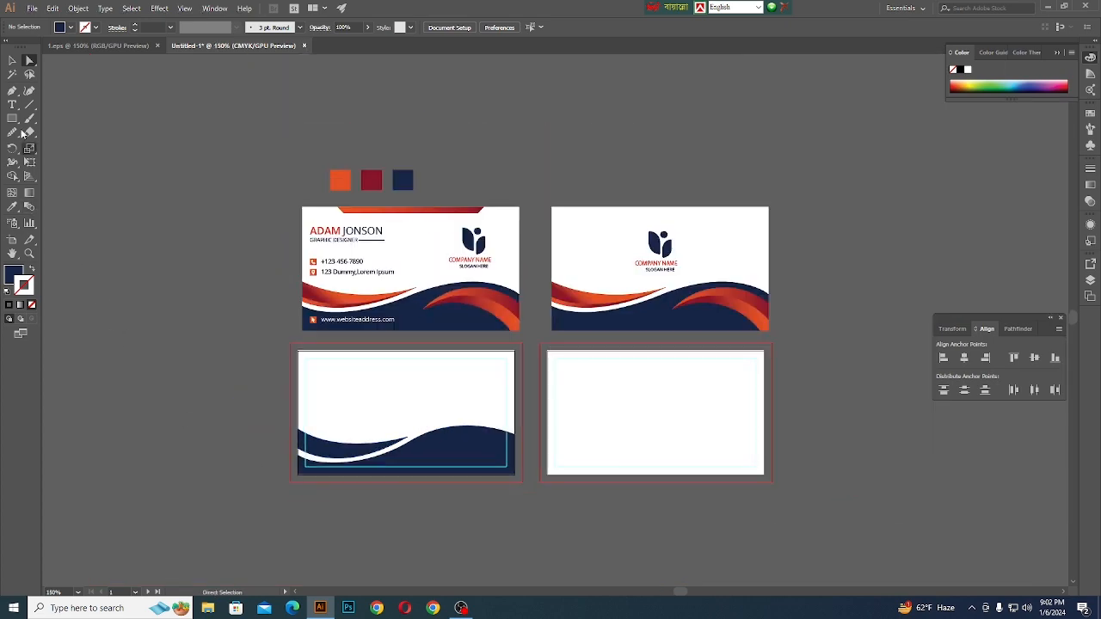
left_click(12, 60)
scroll(303, 404, "up", 2)
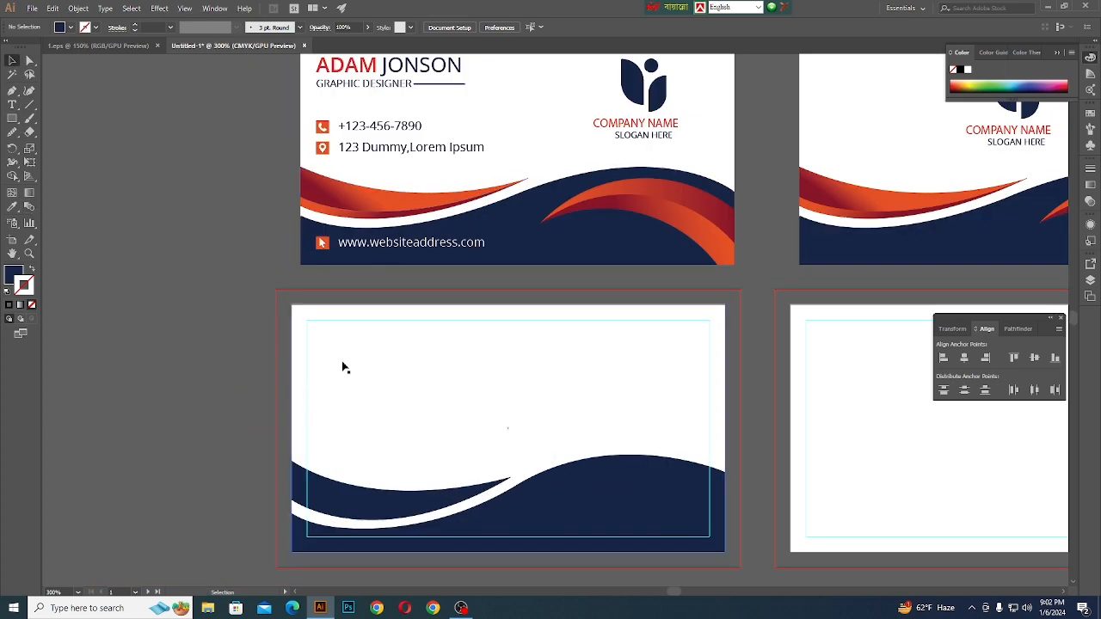
mouse_move(352, 513)
left_mouse_down()
mouse_move(357, 502)
mouse_move(349, 509)
left_mouse_up()
left_click(177, 442)
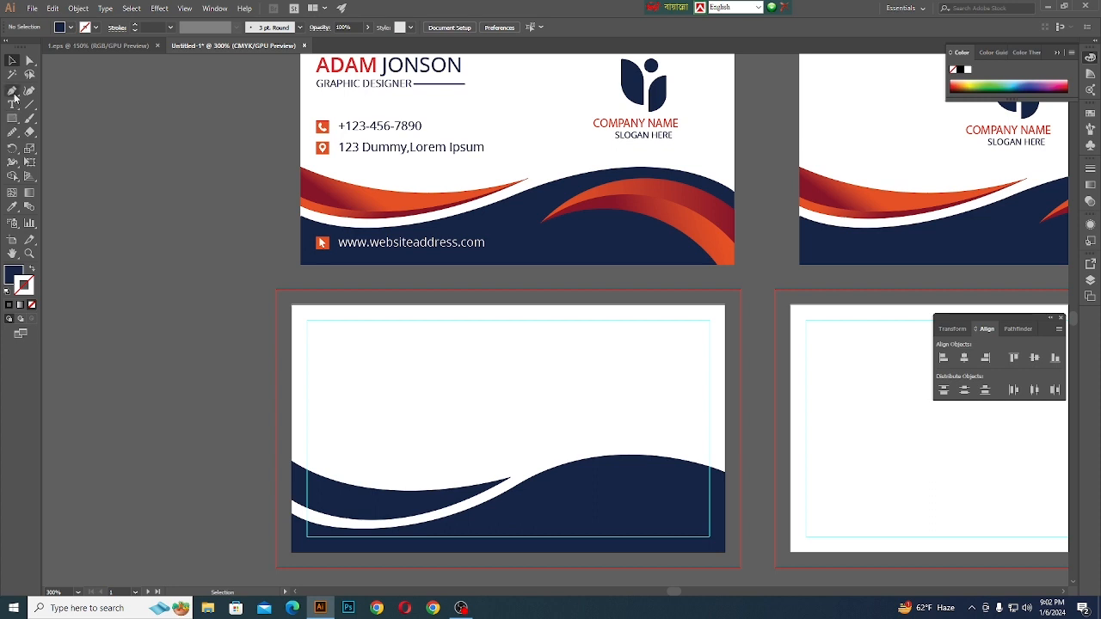
- Draw an unfilled curved path through the swoosh from its tip to just beyond the artboard's left edge
left_click(13, 92)
left_click(510, 477)
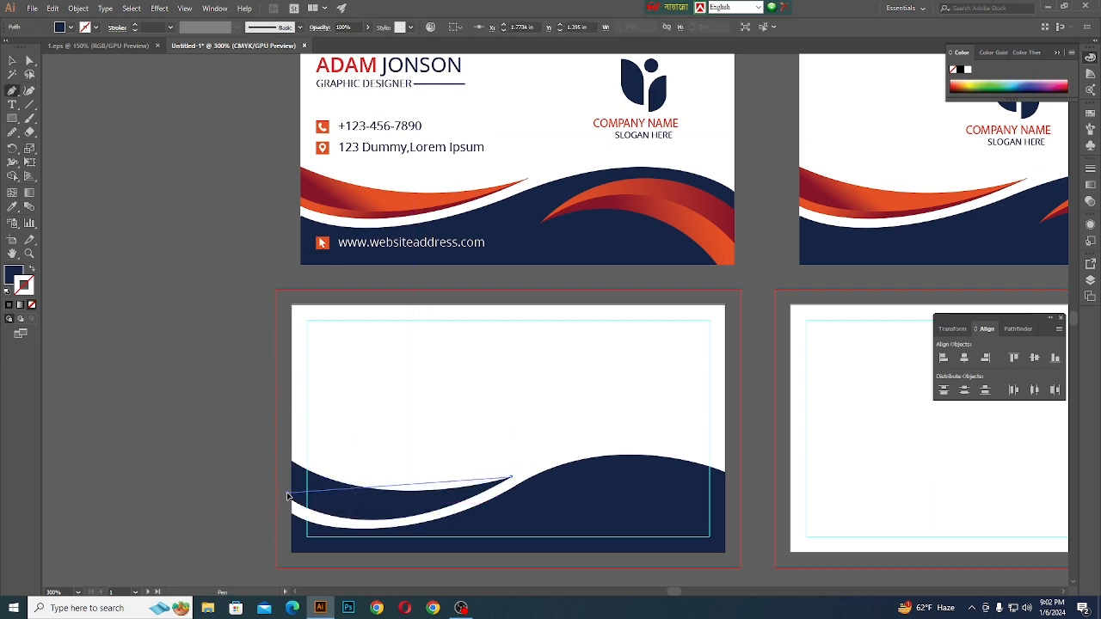
left_click_drag(287, 497, 189, 446)
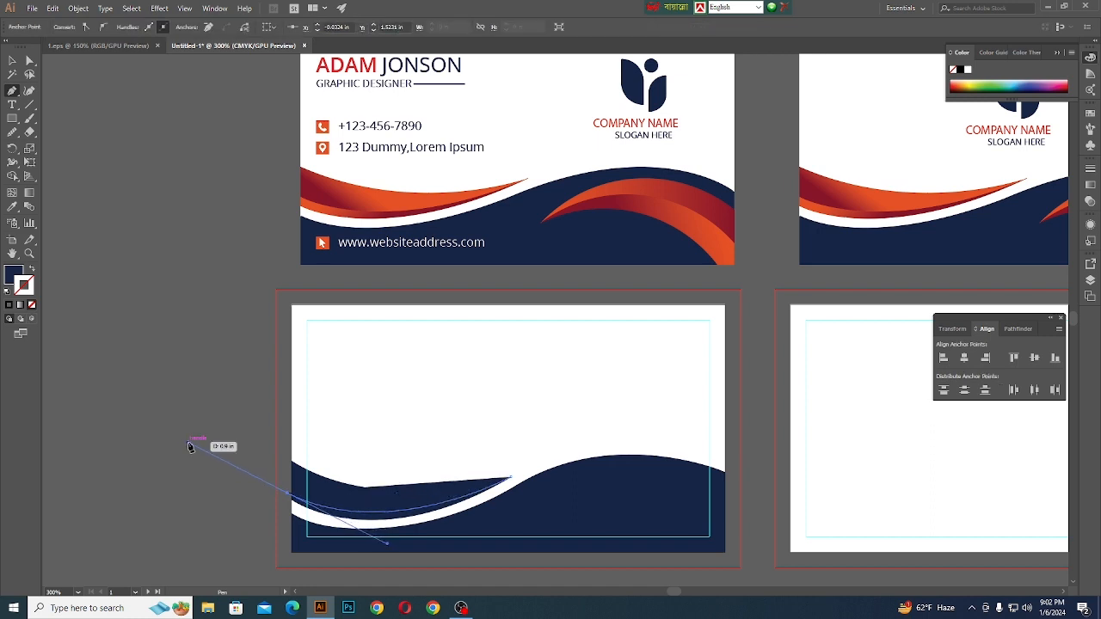
left_click(12, 61)
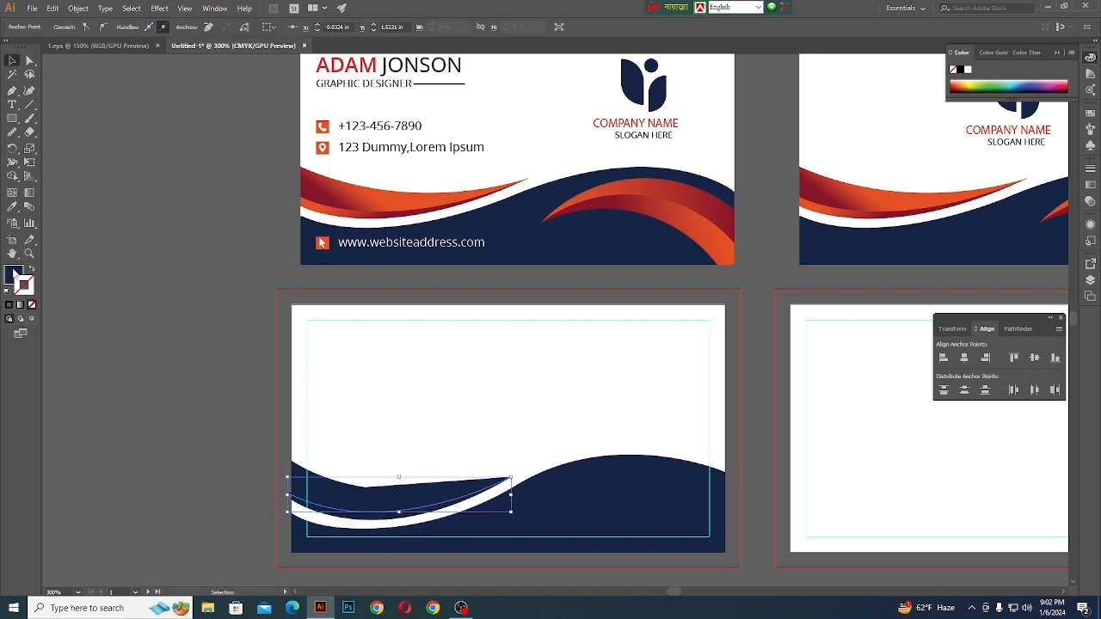
- Split the swoosh along the dividing curve into upper and lower bands with Shape Builder, removing the path end outside the artboard
left_click(322, 491, "shift")
left_click(13, 177)
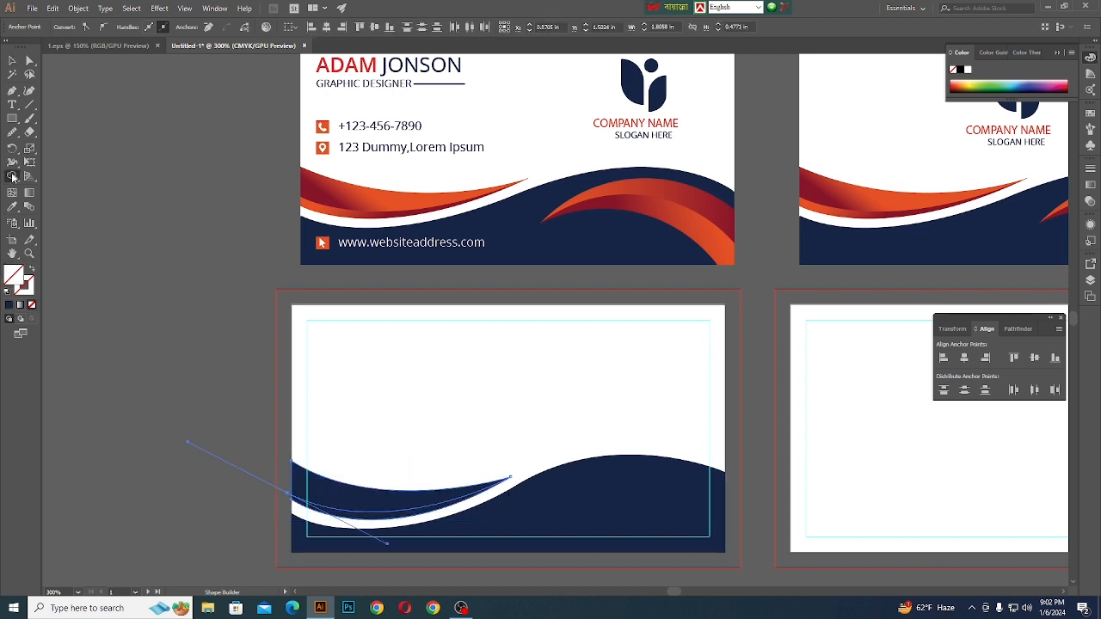
scroll(382, 552, "up", 3)
left_click(329, 414)
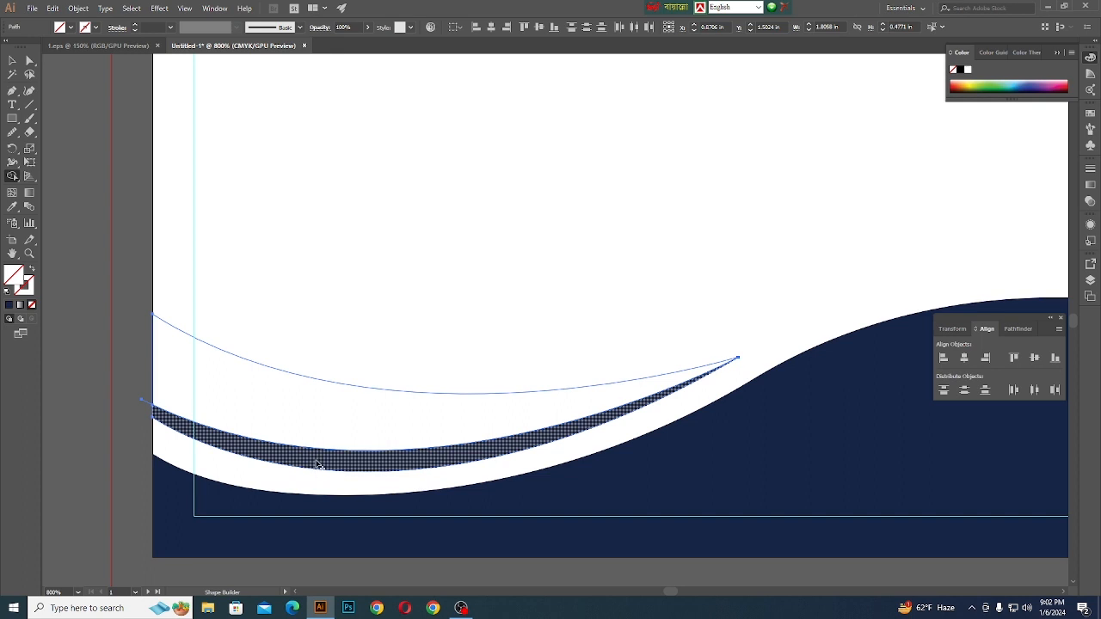
left_click(315, 463)
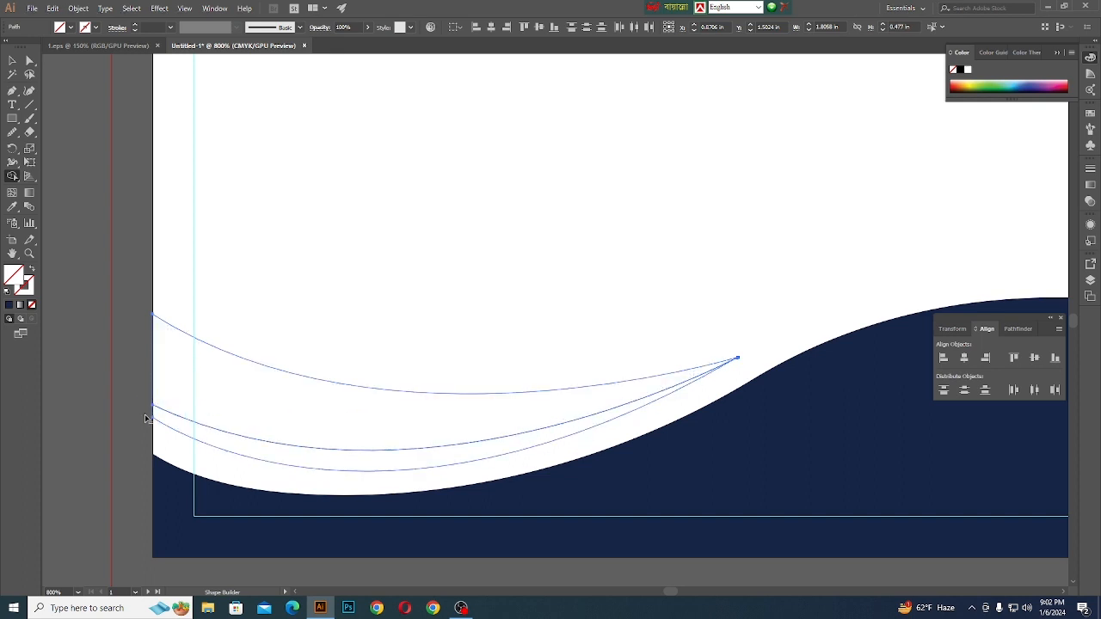
left_click(9, 66)
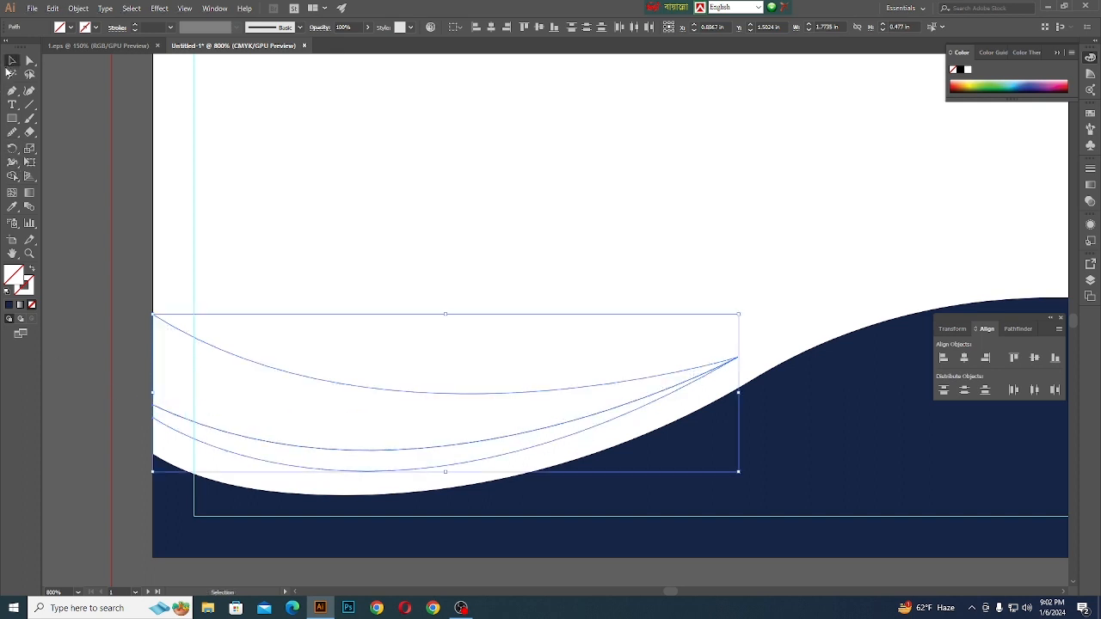
- Fill both bands of the left swoosh with the navy sampled from the wave
left_click(11, 208)
left_click(393, 536)
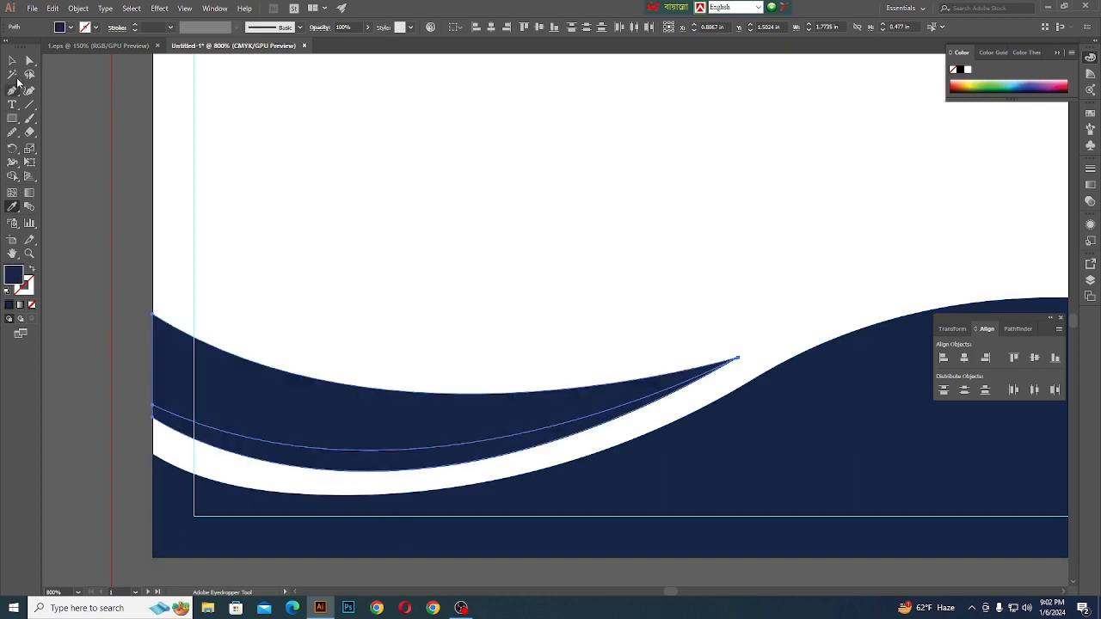
left_click(12, 61)
scroll(521, 369, "down", 5)
scroll(566, 341, "up", 1)
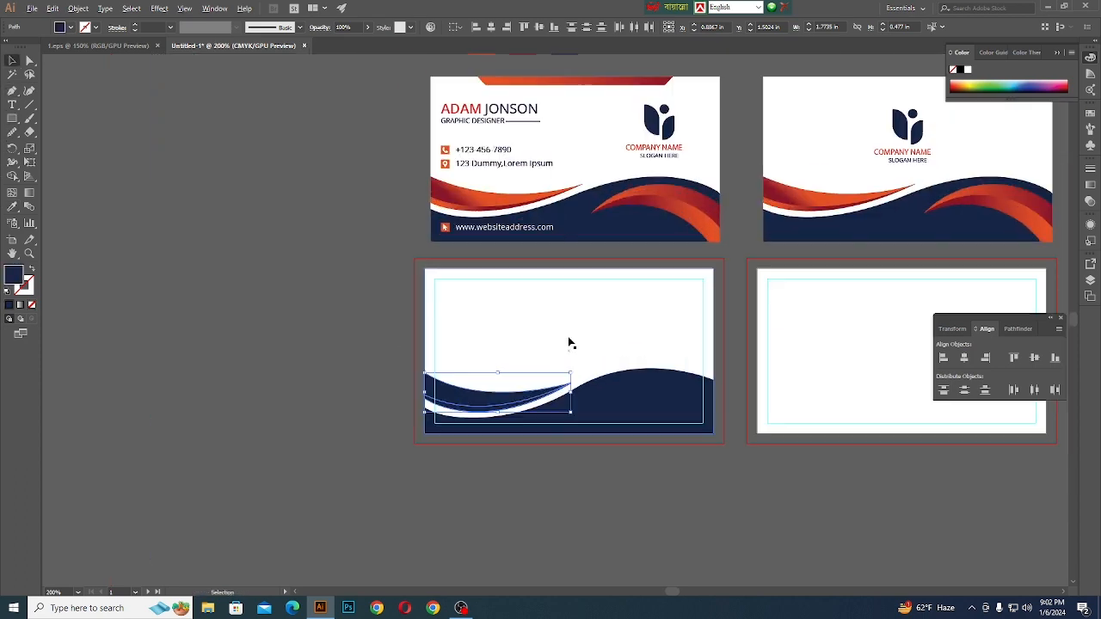
scroll(607, 383, "up", 1)
scroll(300, 447, "down", 1)
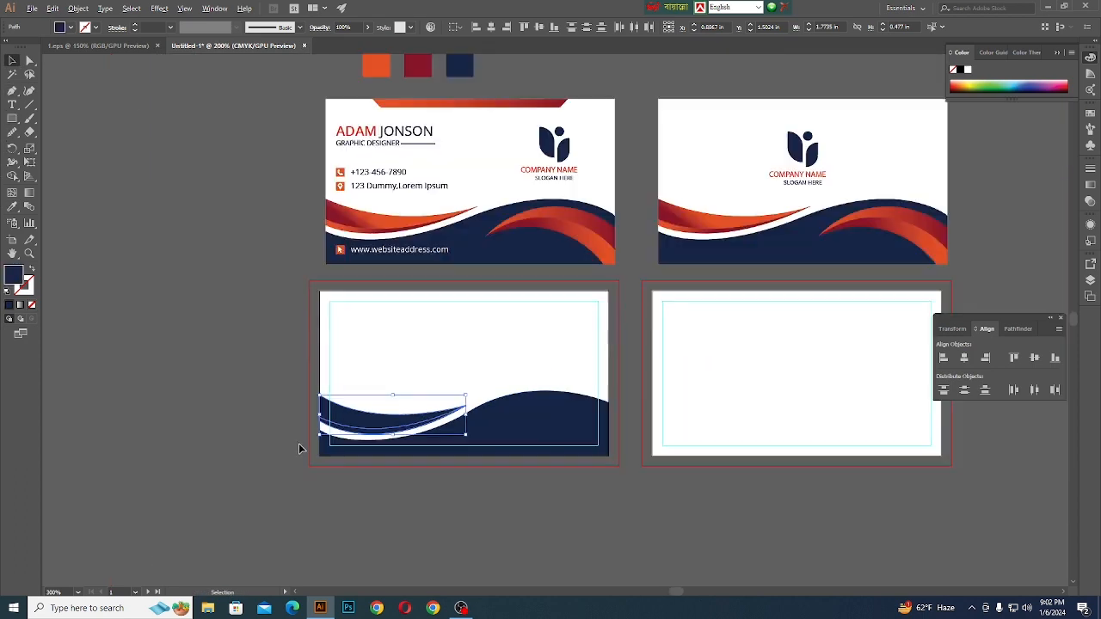
- Fill both bands of the left swoosh with the orange sampled from the colour swatch above the reference card
left_click(11, 208)
scroll(361, 172, "up", 1)
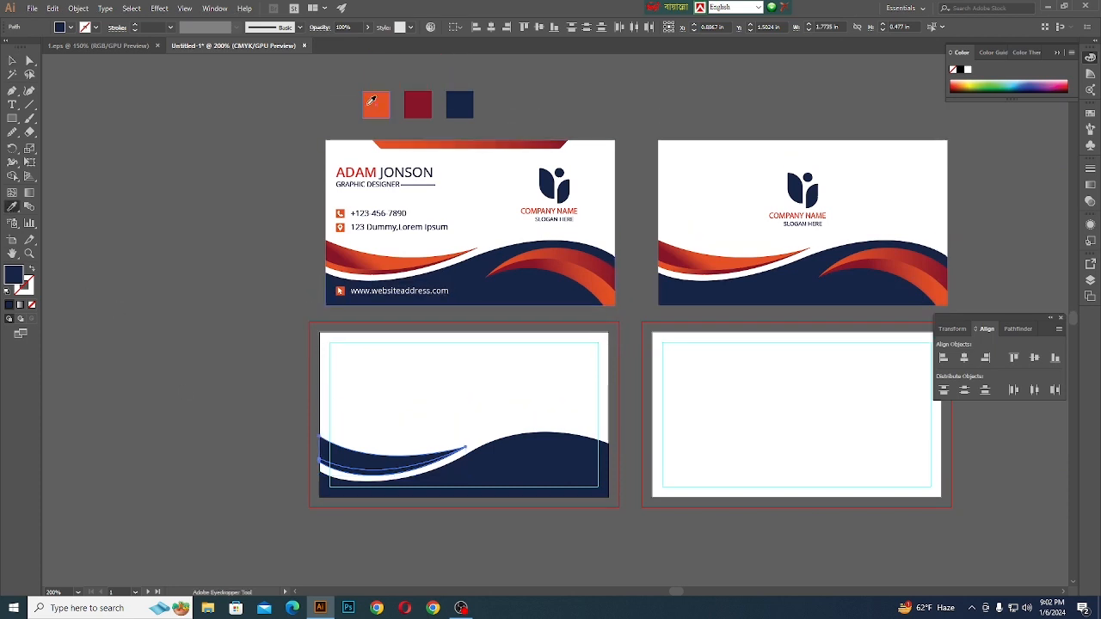
left_click(372, 103)
left_click(12, 61)
left_click(308, 430)
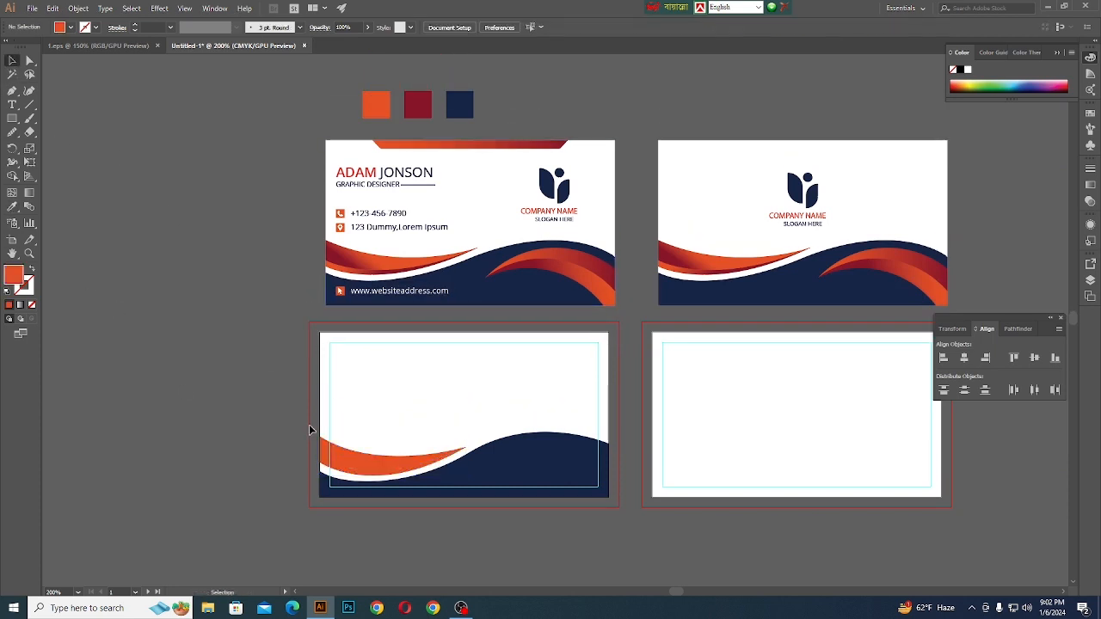
scroll(494, 523, "up", 1)
left_click(563, 434)
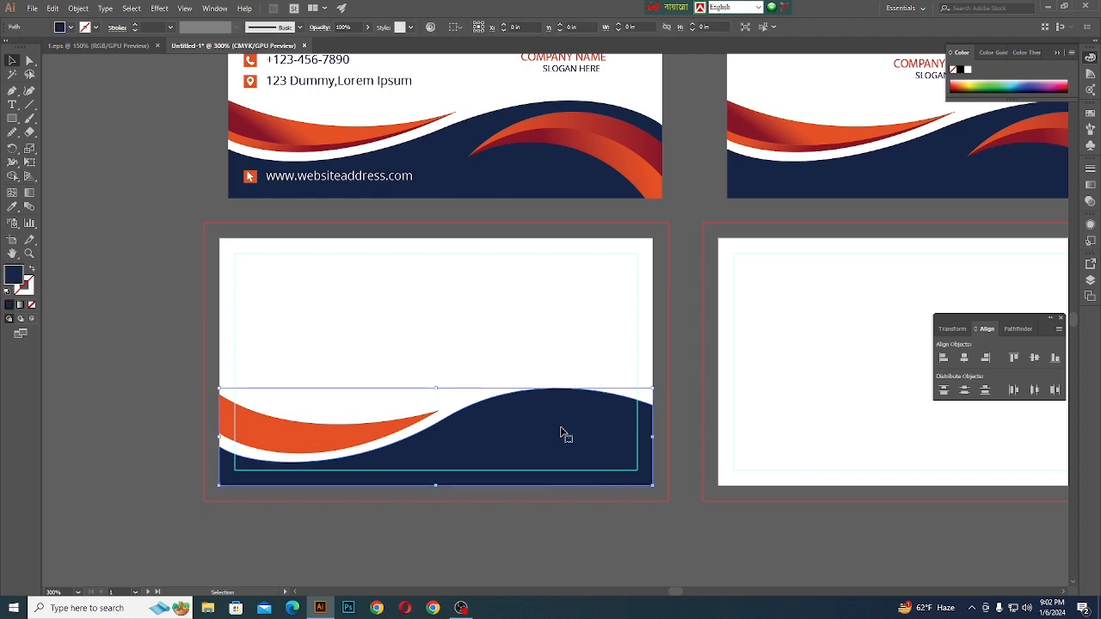
scroll(428, 340, "down", 2)
left_click(178, 320)
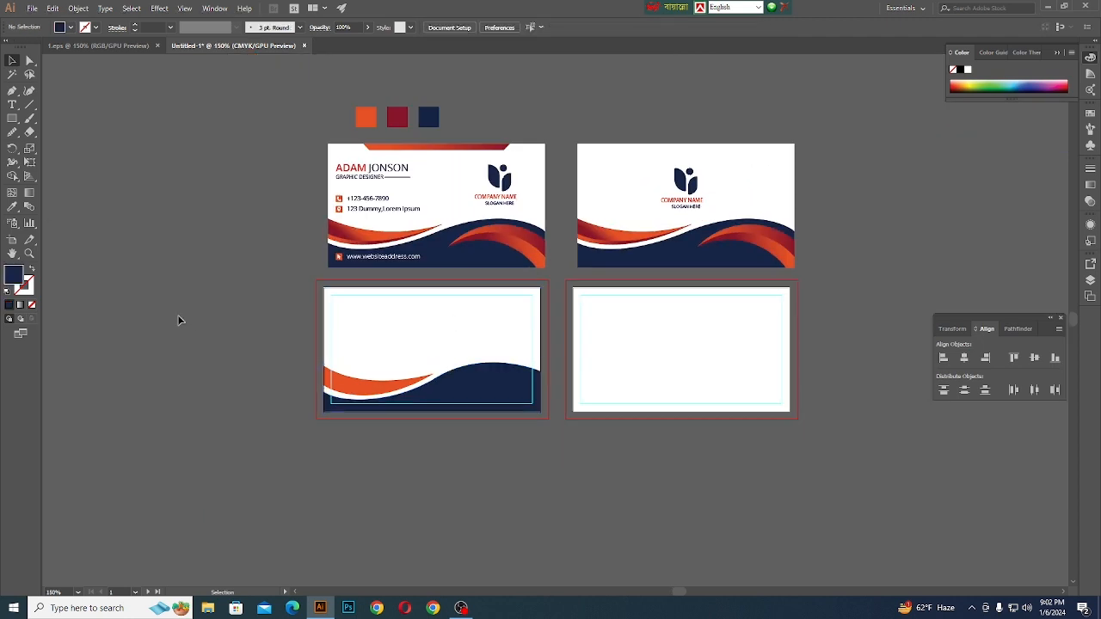
- Draw the upper curve of a second swoosh from the artboard's right edge at Y about 1.51 in to a tip at about X 2.11, Y 1.61 in
left_click(12, 90)
scroll(439, 381, "up", 2)
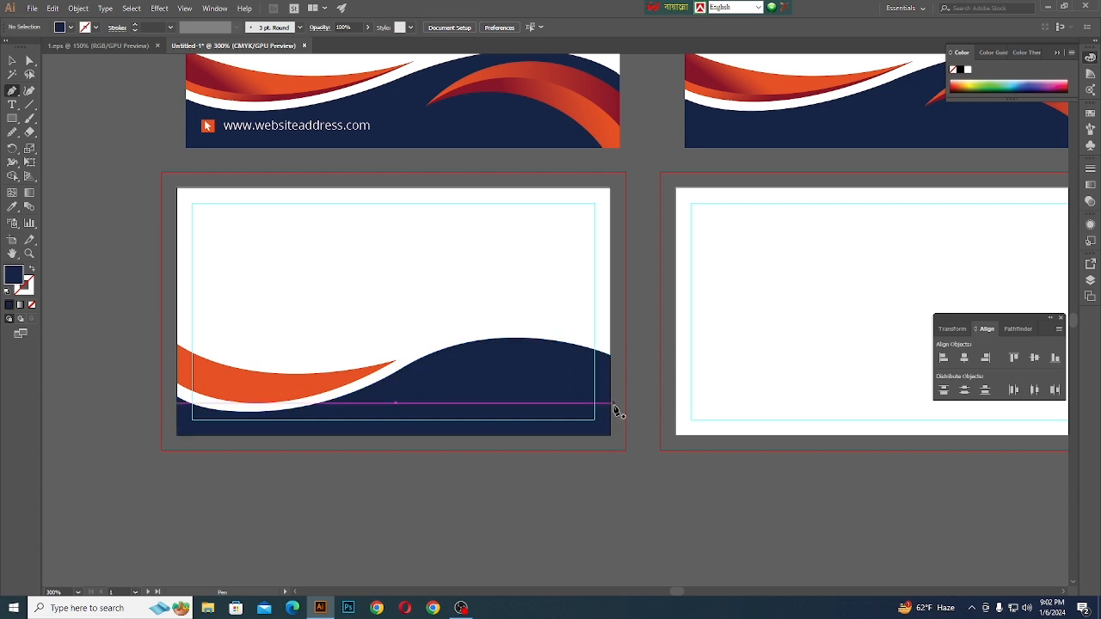
scroll(609, 418, "up", 2)
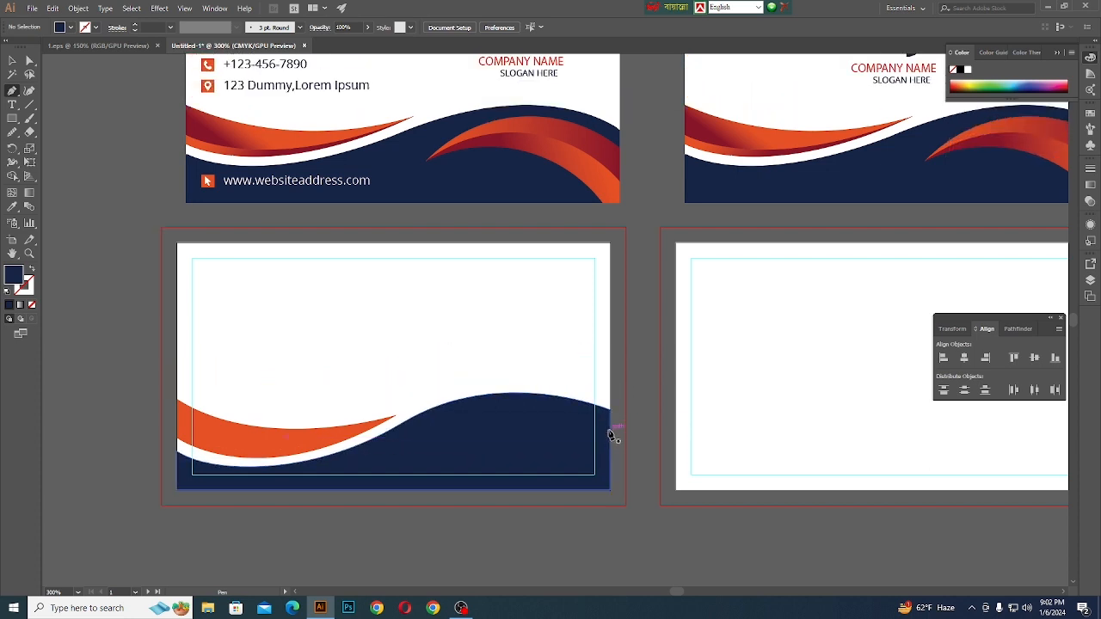
left_click(609, 429)
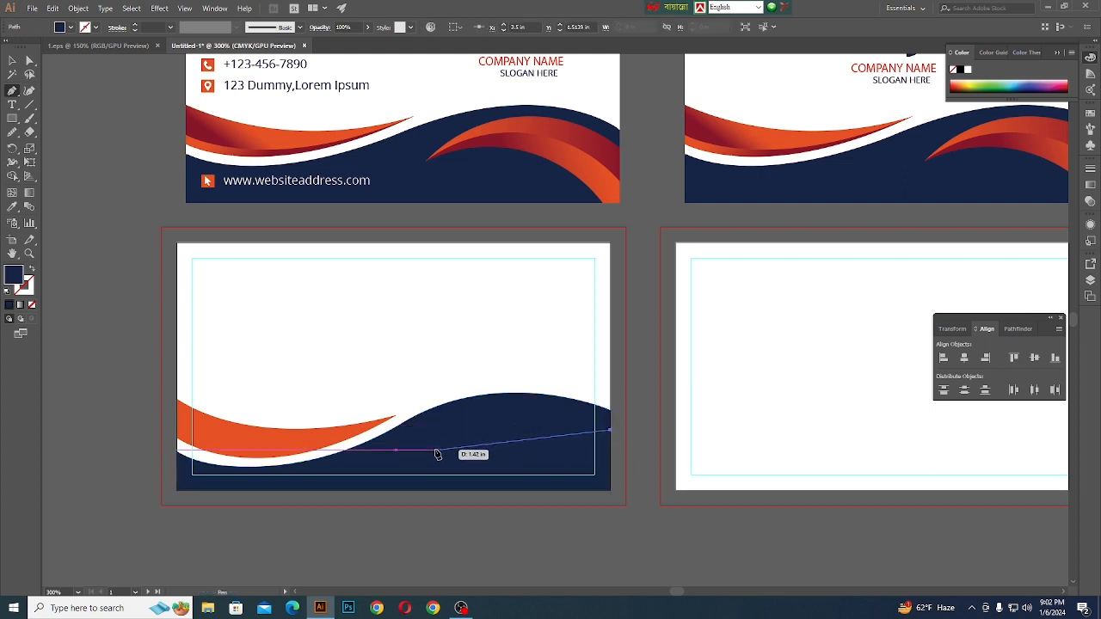
left_click_drag(445, 457, 404, 536)
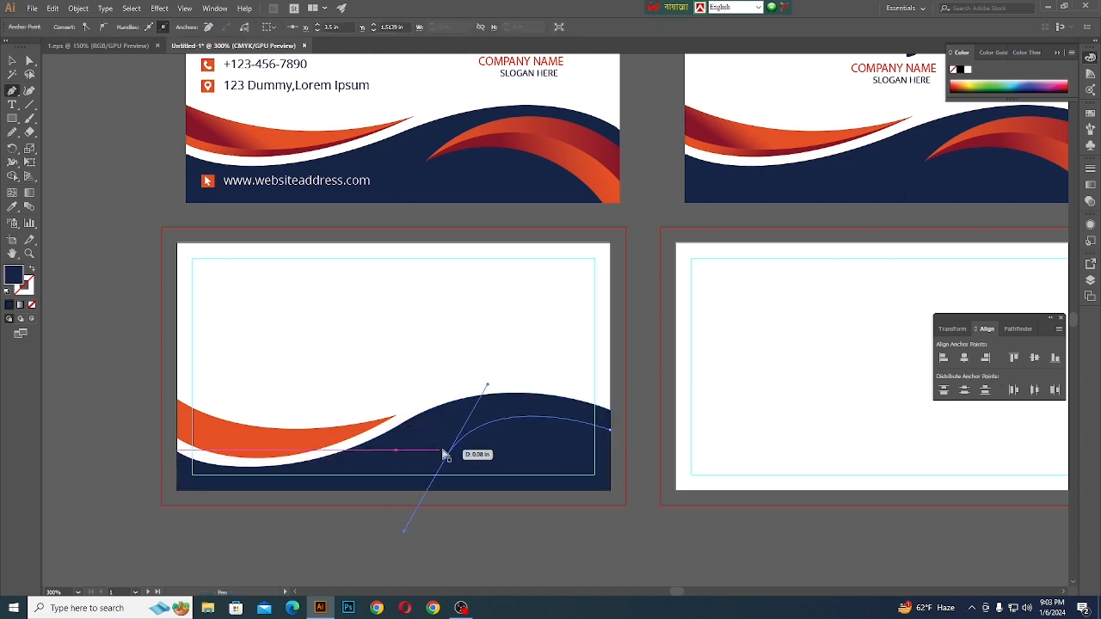
key("ctrl+z")
left_click_drag(450, 441, 621, 551)
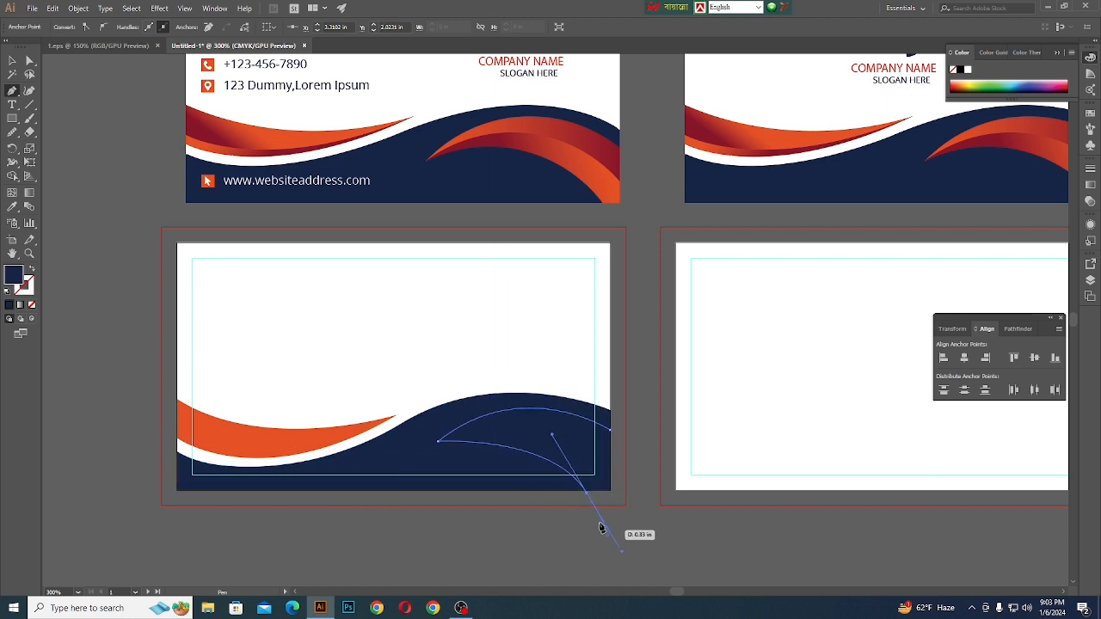
scroll(594, 509, "down", 2)
key("ctrl+z")
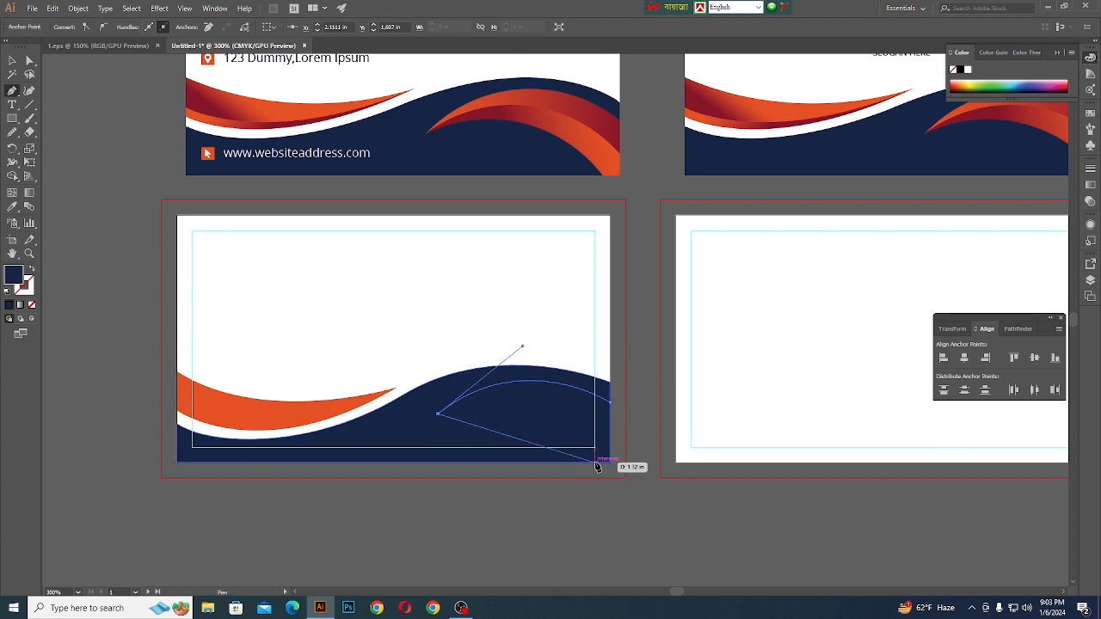
- Curve the path from the tip to the artboard's bottom edge at X about 3.38 in and close it through the bottom-right corner
left_click_drag(595, 462, 645, 536)
left_click(595, 462)
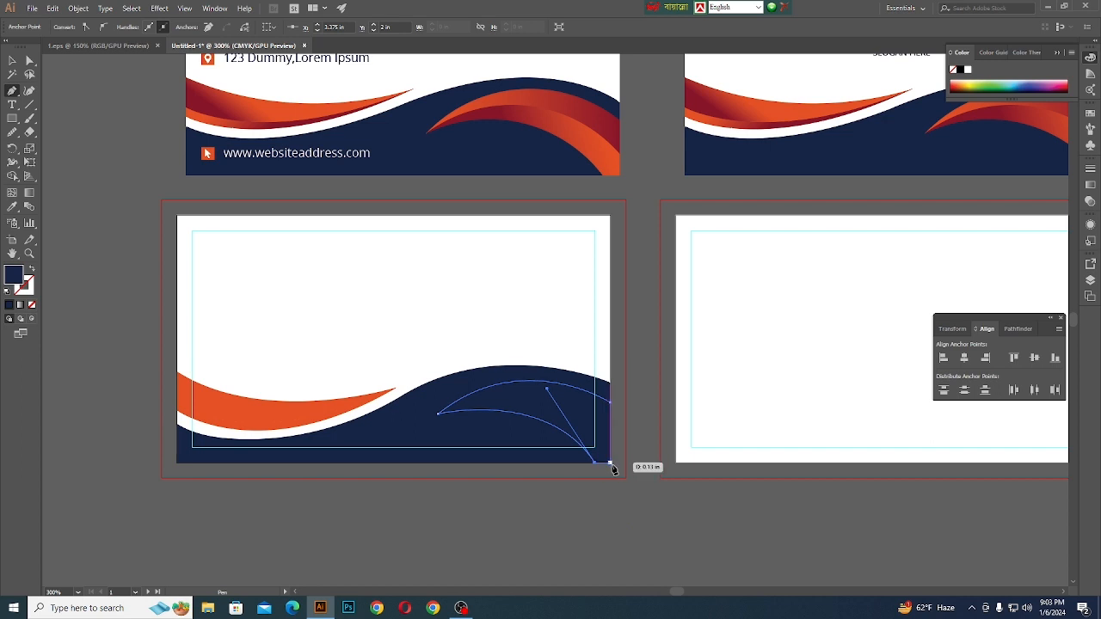
left_click(609, 462)
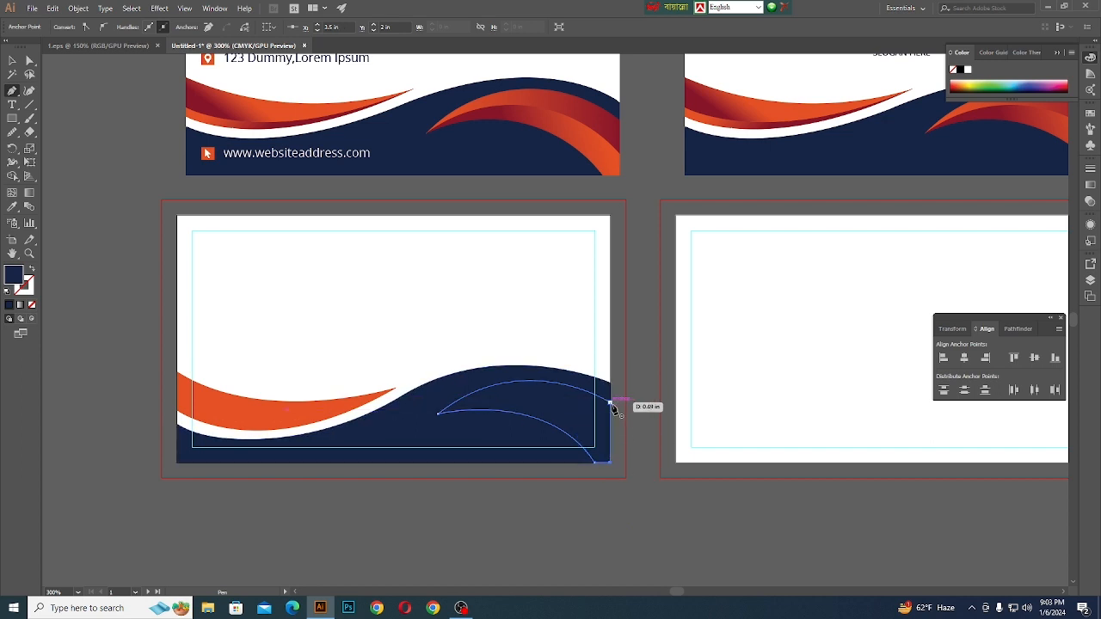
left_click(612, 405)
- Fill the new right swoosh with the orange sampled from the left swoosh
left_click(29, 60)
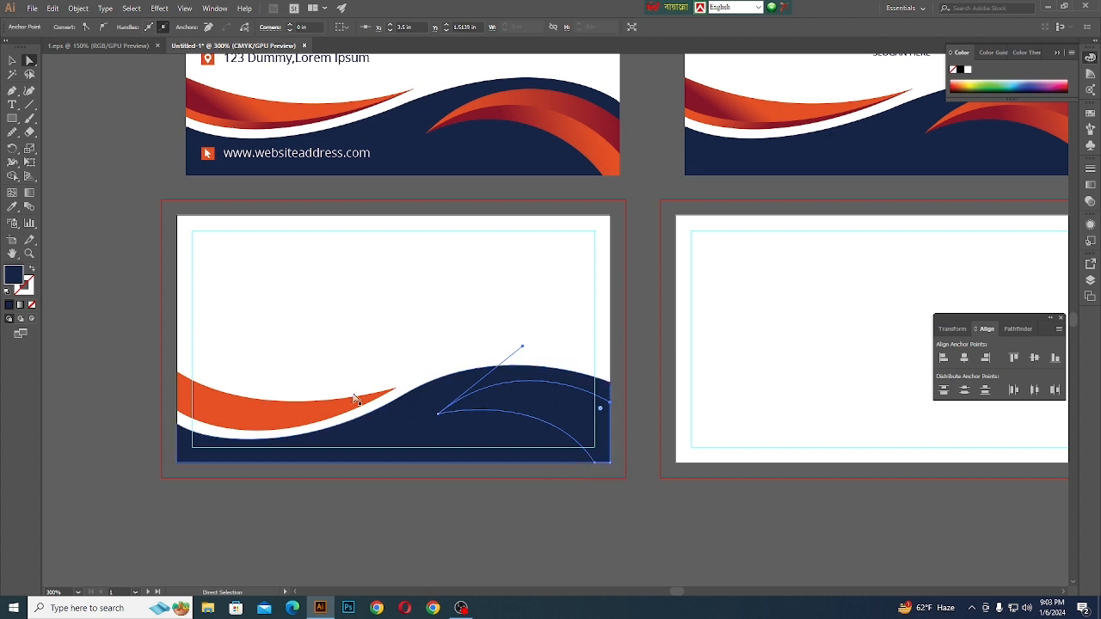
key("i")
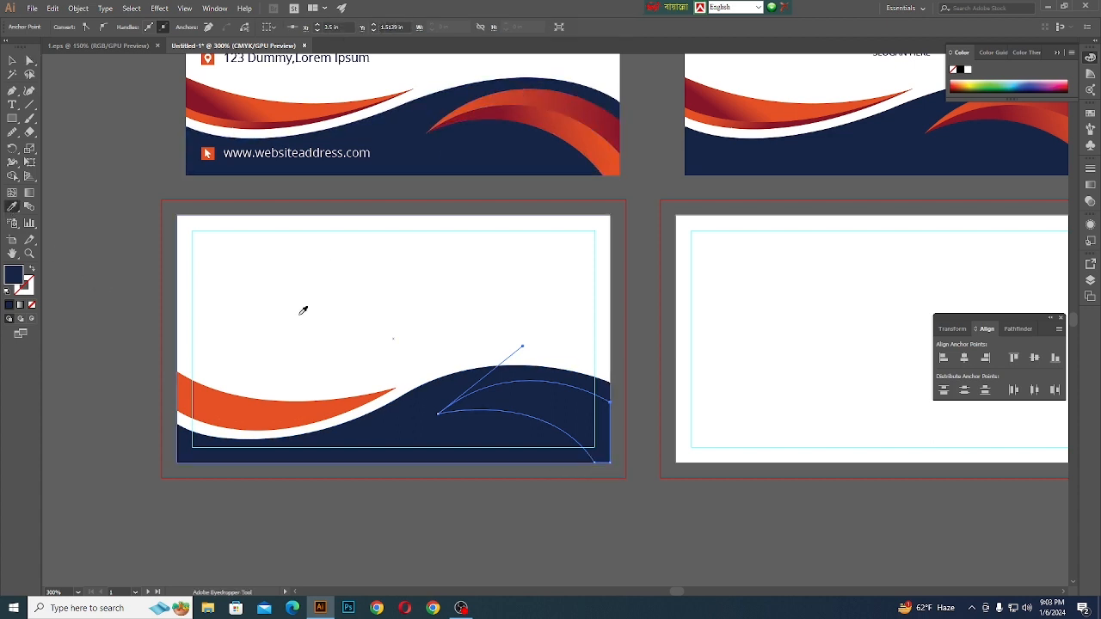
left_click(276, 398)
- Try to reshape the right swoosh's lower curve by moving the handle of its bottom-edge anchor
left_click(30, 62)
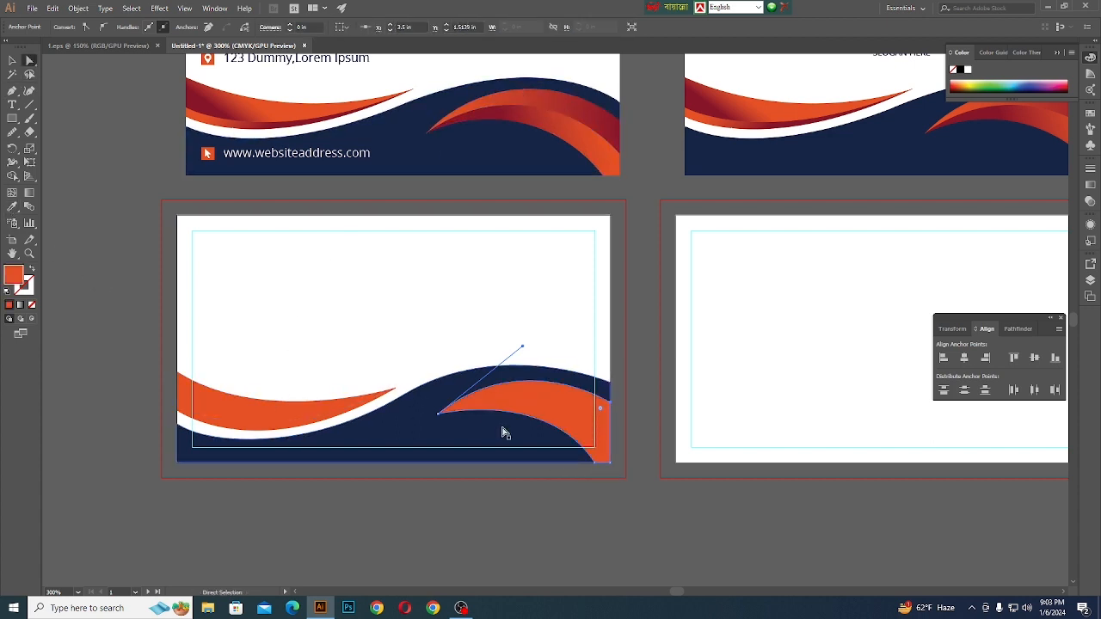
left_click(598, 460)
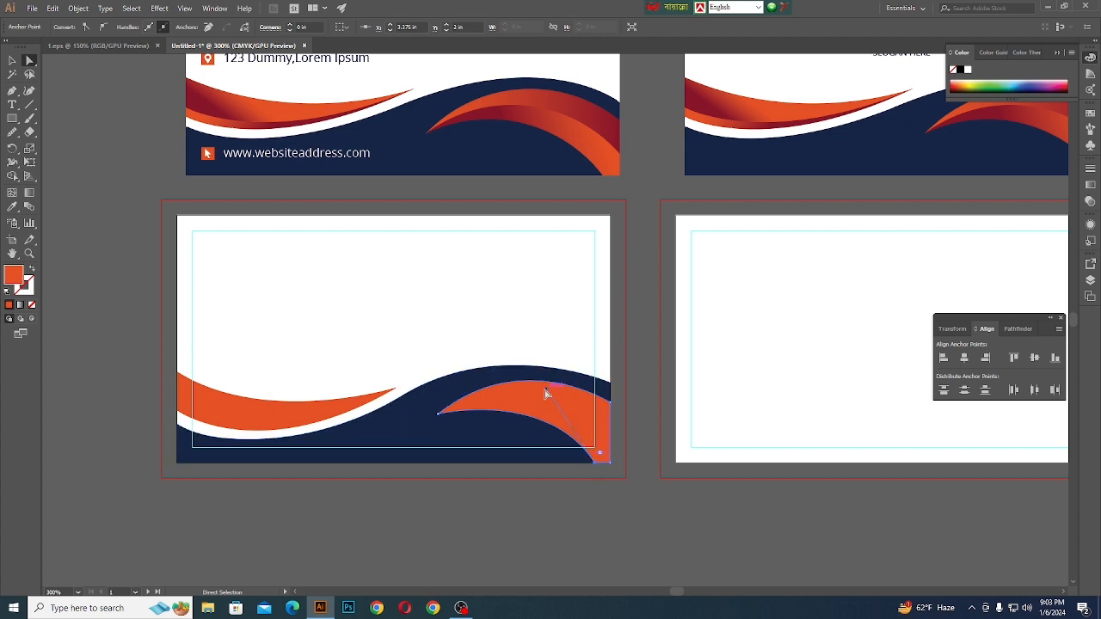
left_click_drag(549, 391, 565, 376)
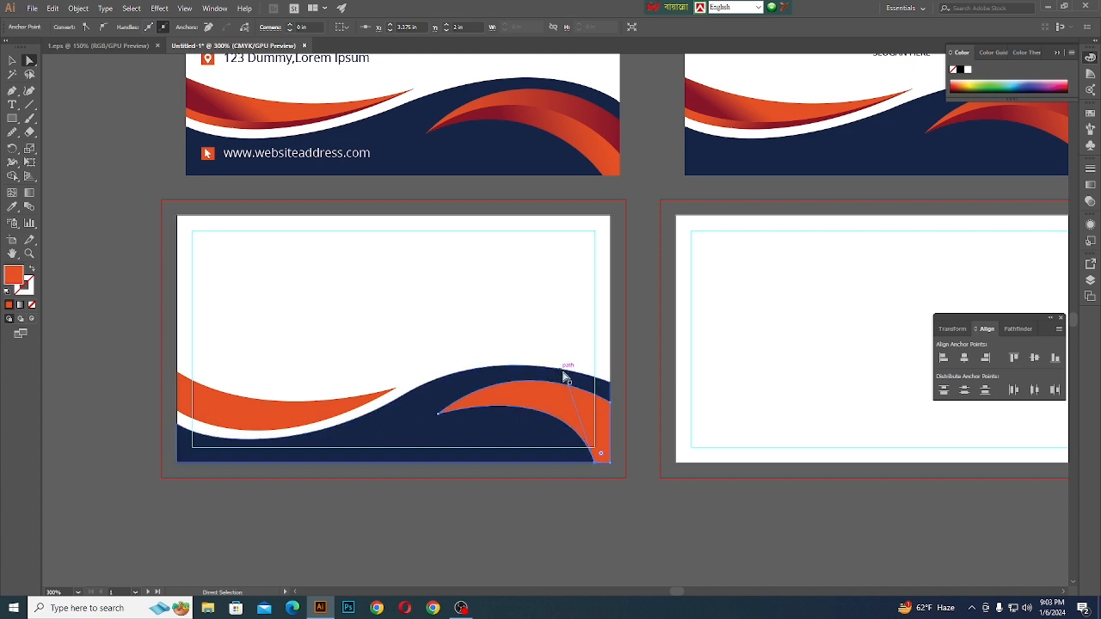
key("v")
key("a")
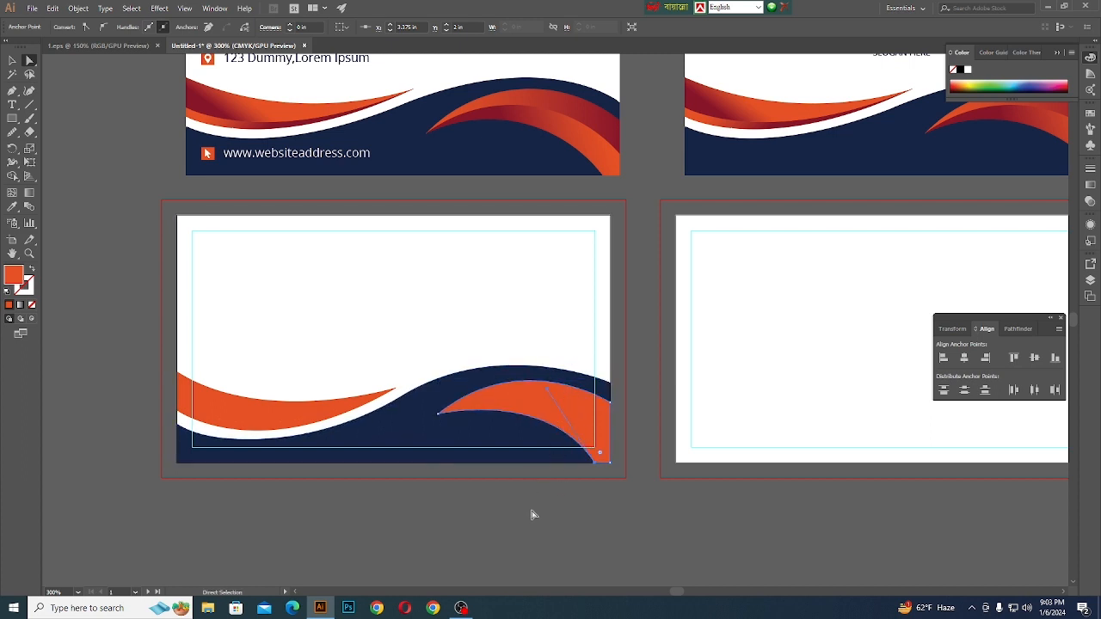
left_click(531, 514)
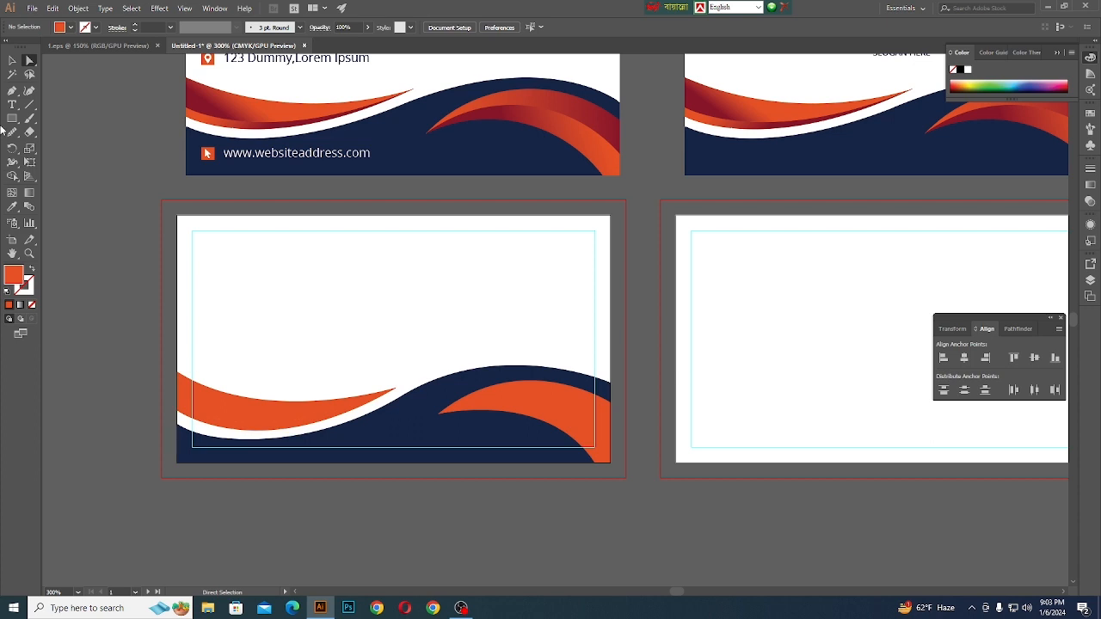
left_click(14, 61)
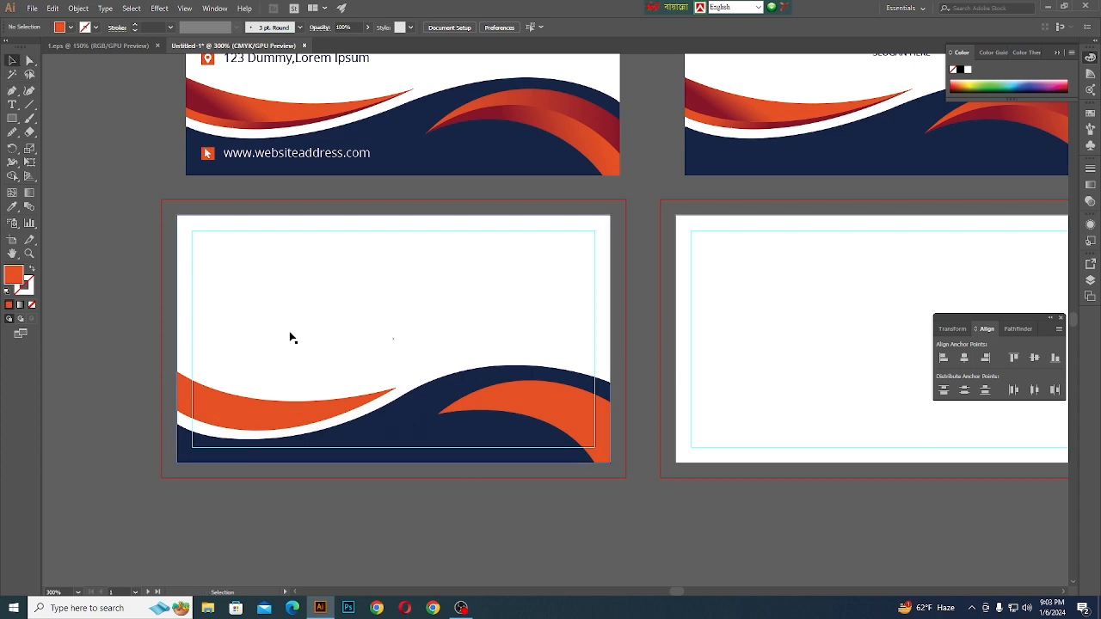
- Draw an unfilled curved path through the right swoosh from the artboard's right edge at Y about 1.81 in to the swoosh's tip
key("p")
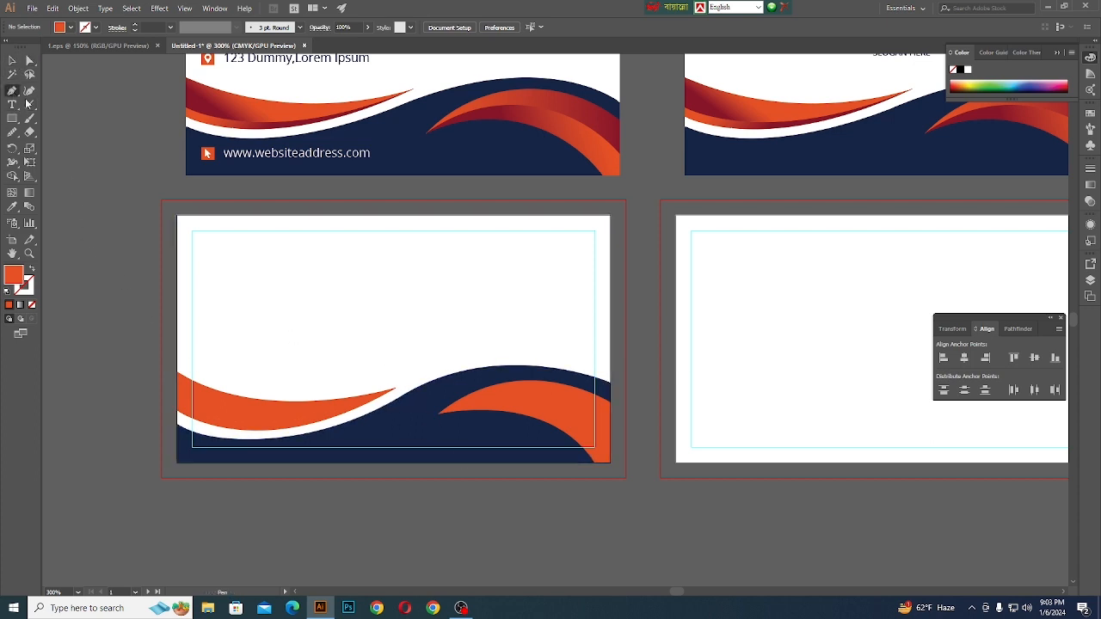
left_click(610, 439)
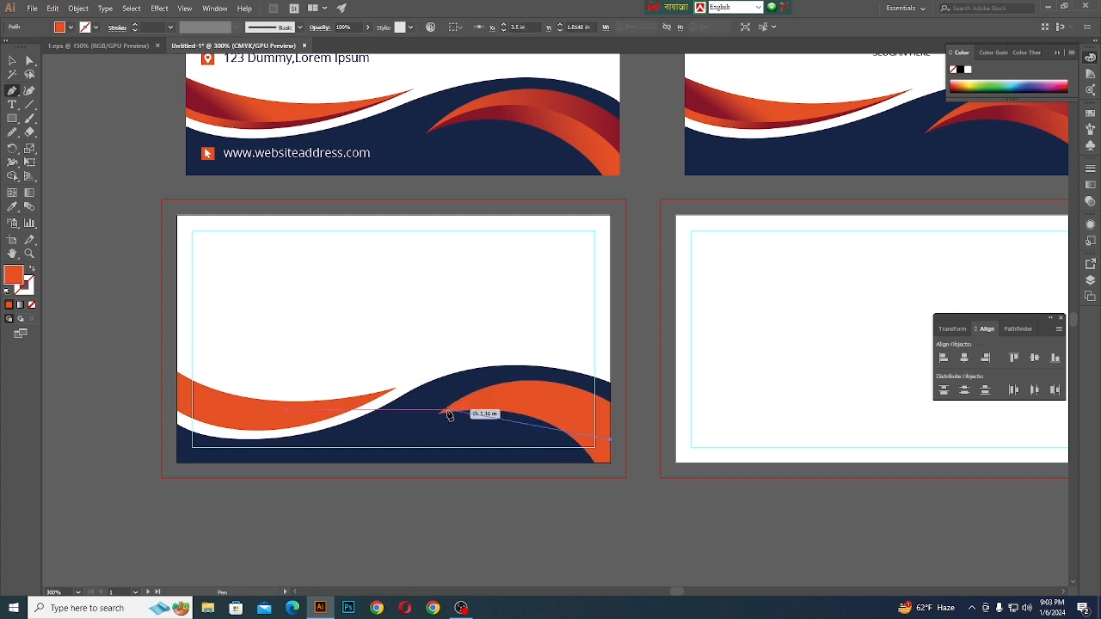
left_click_drag(439, 413, 341, 461)
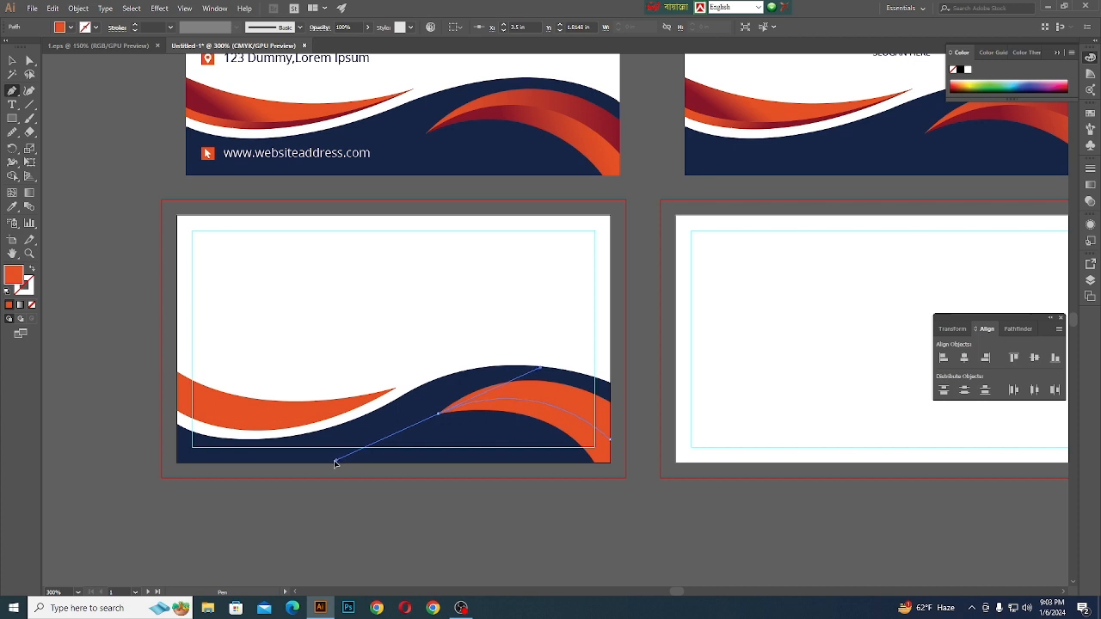
left_click_drag(334, 464, 327, 466)
key("v")
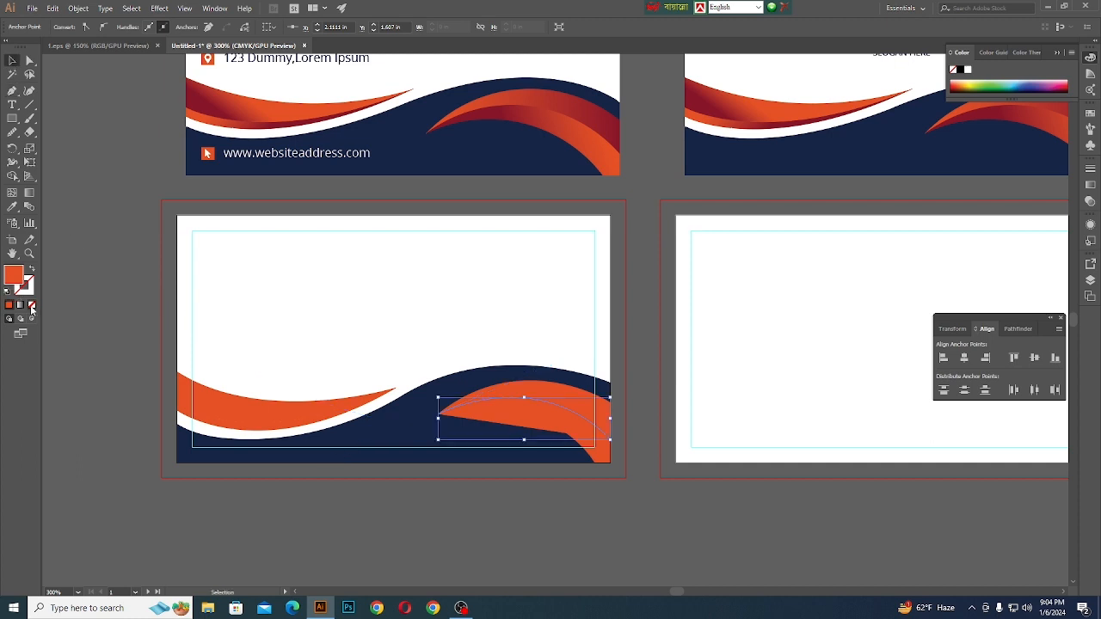
left_click(33, 305)
- Split the right swoosh along the dividing curve into upper and lower bands with Shape Builder
left_click(563, 390, "shift")
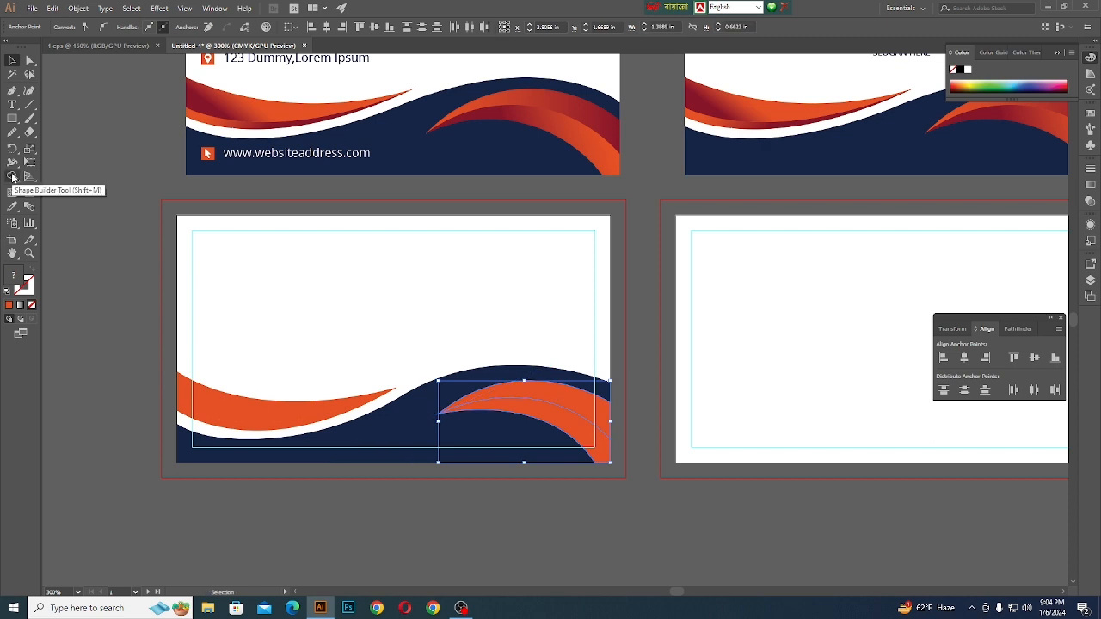
left_click(12, 178)
left_click(528, 411)
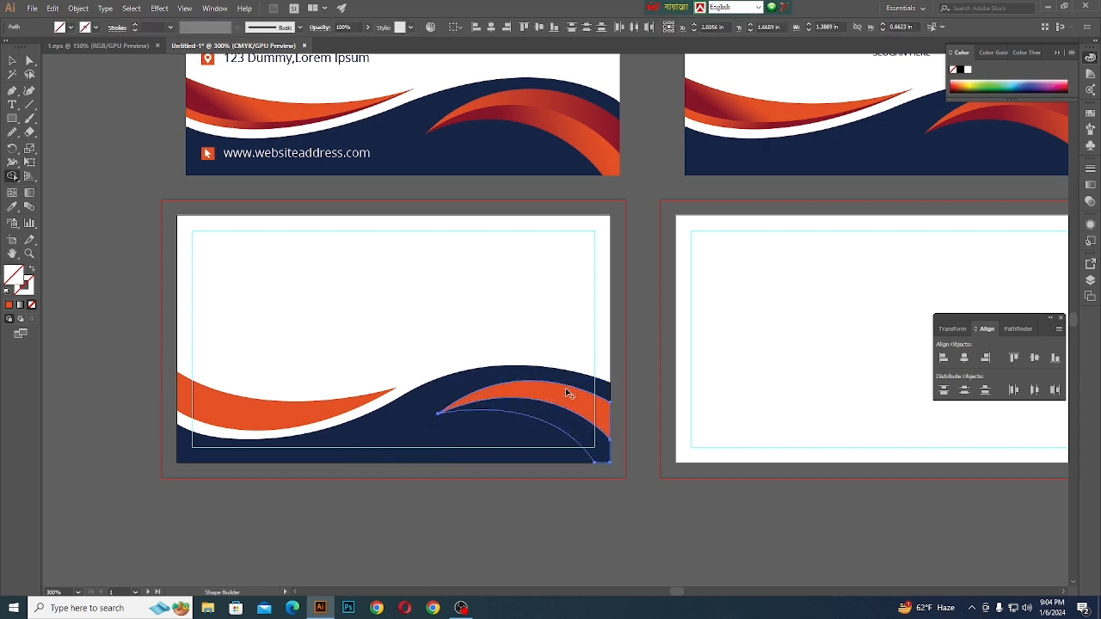
left_click(566, 391)
left_click(12, 61)
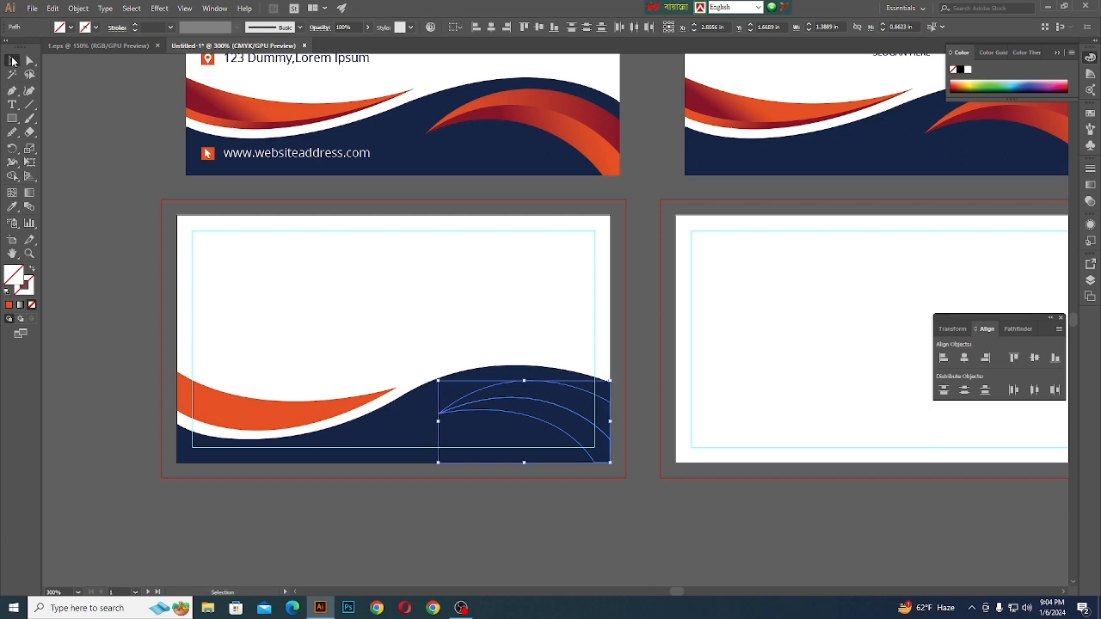
- Fill both bands of the right swoosh with the orange sampled from the left swoosh
left_click(12, 206)
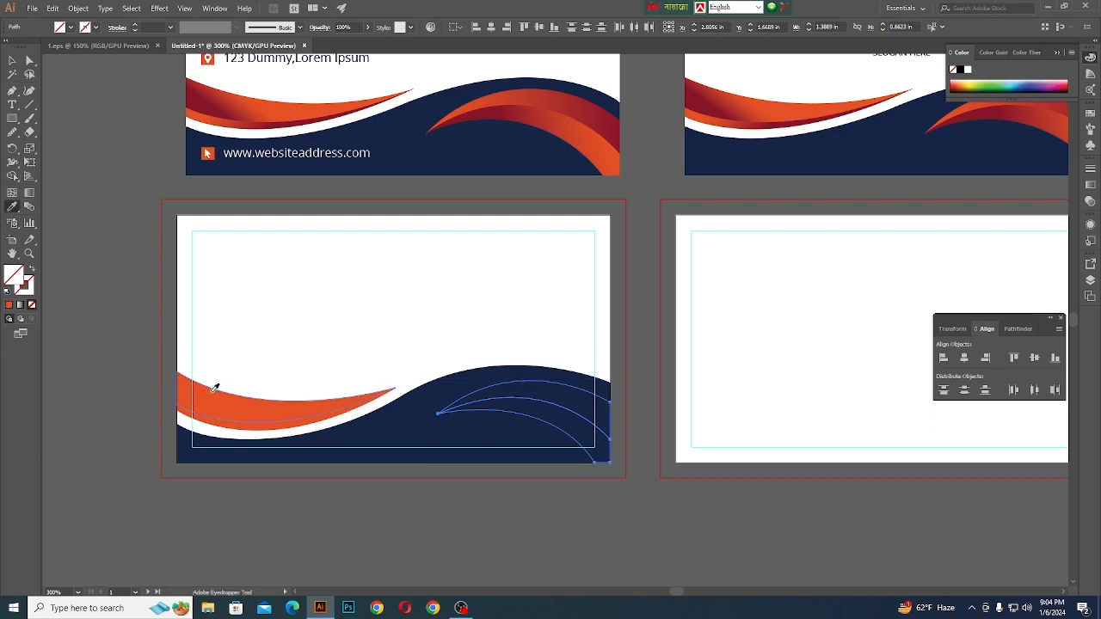
left_click(215, 386)
left_click(12, 61)
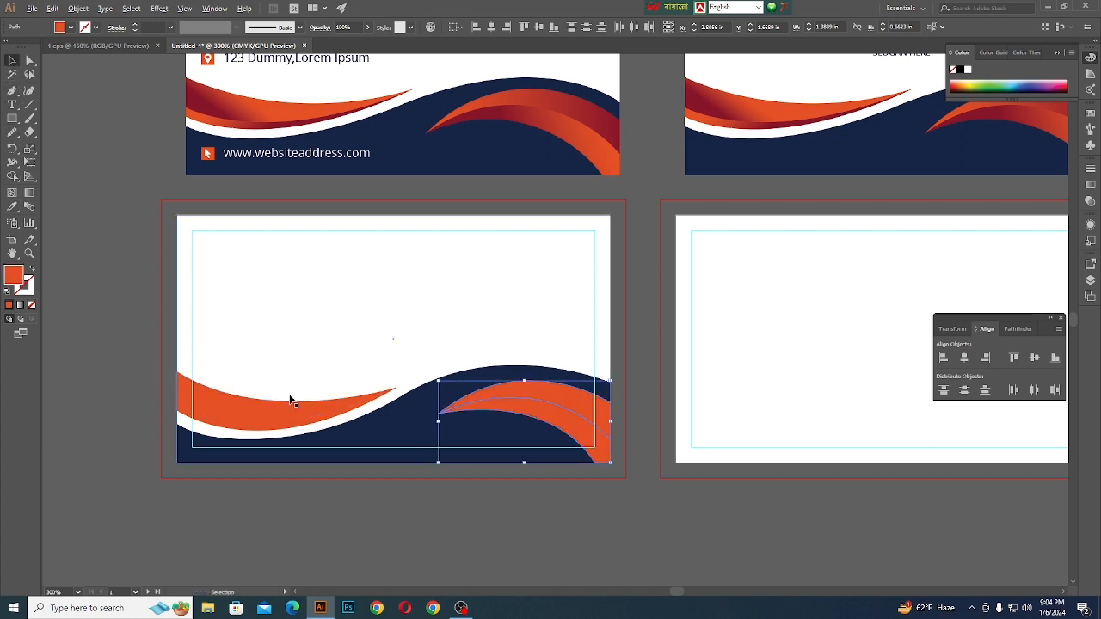
scroll(289, 399, "down", 2, "alt")
left_click(366, 501)
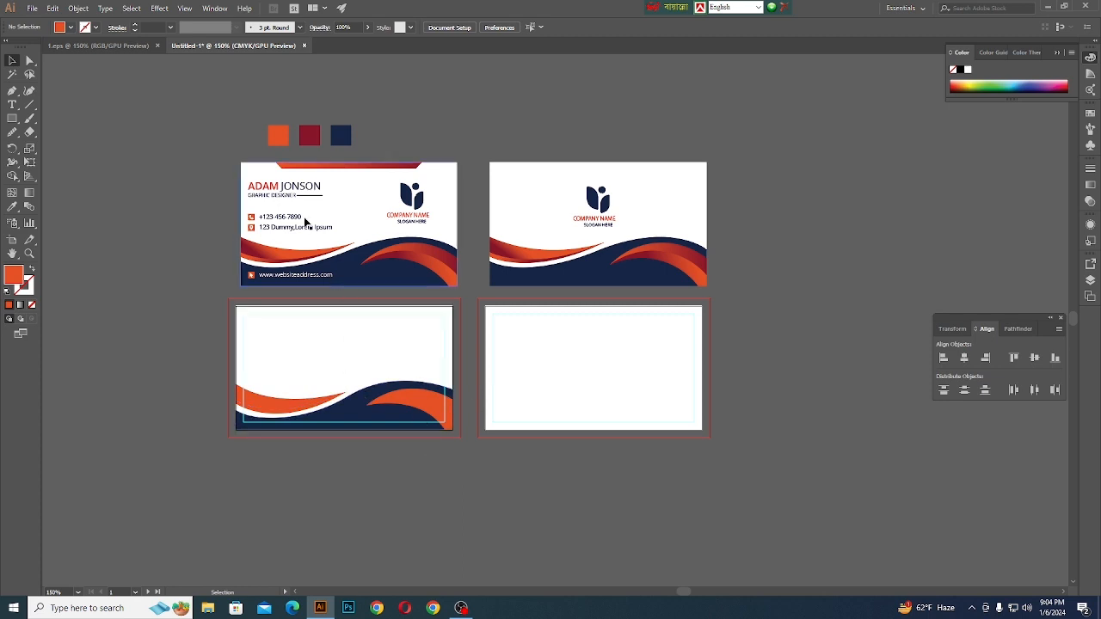
- Draw an orange rectangle about 2.26 × 0.16 in along the front artboard's top edge, roughly centred horizontally
scroll(329, 218, "up", 1, "alt")
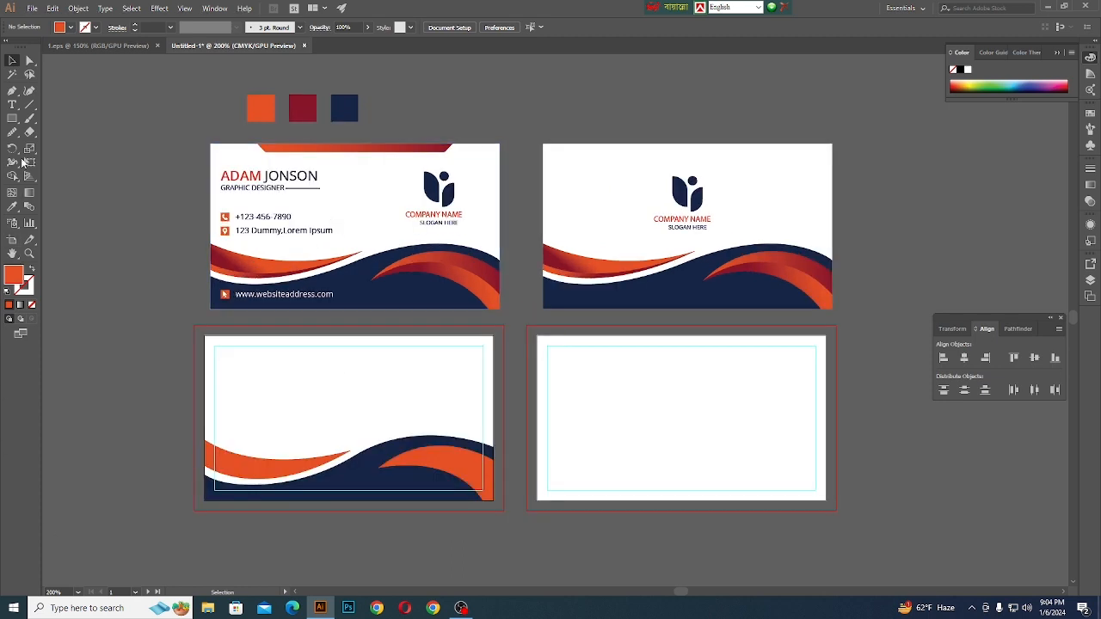
left_click(12, 118)
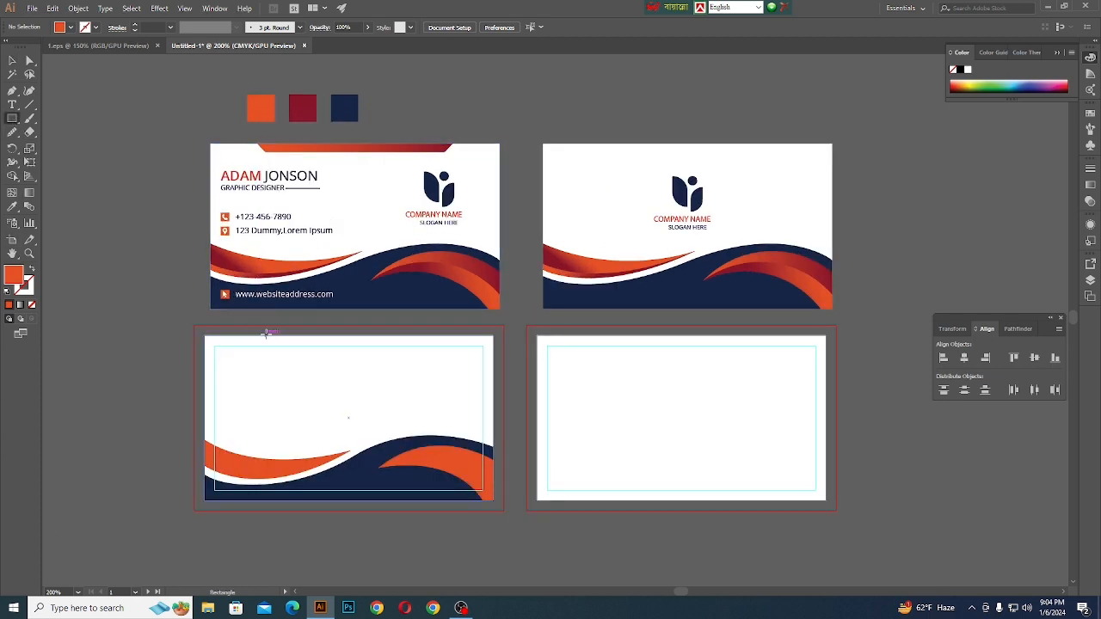
left_click_drag(257, 335, 444, 347)
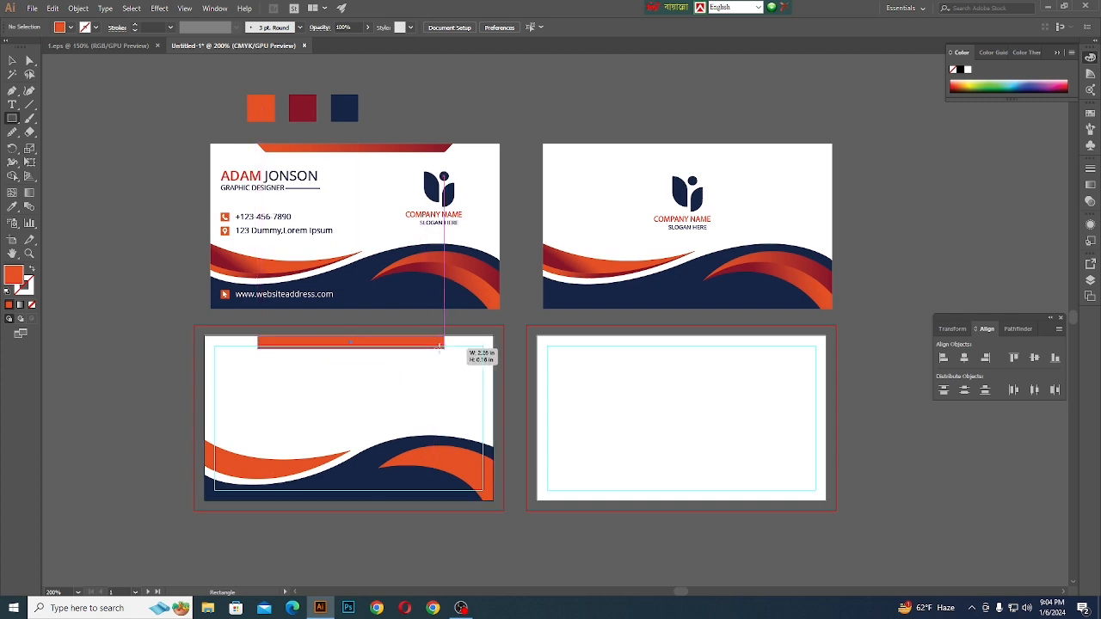
- Taper the orange bar at the front card's top edge into a trapezoid with Perspective Distort, narrowing its lower edge symmetrically
left_click(30, 148)
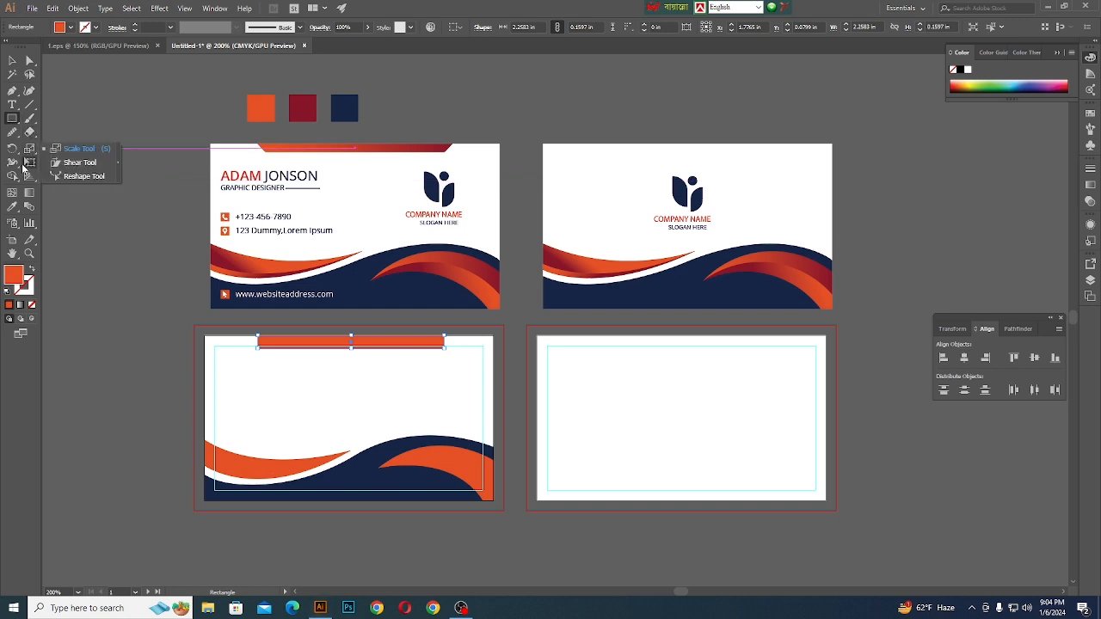
left_click(30, 164)
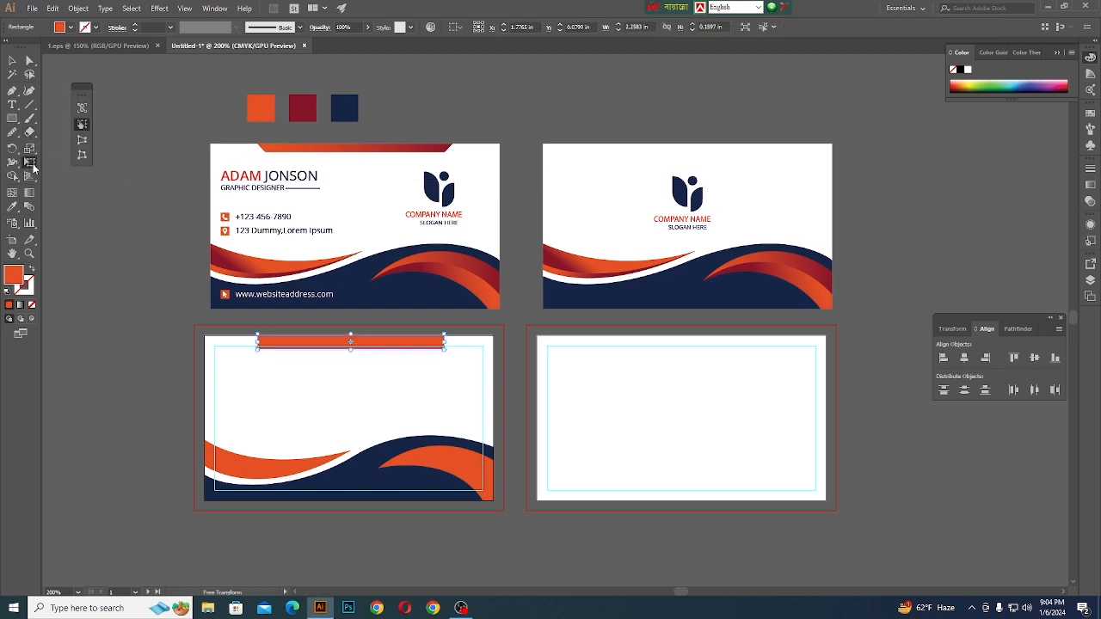
left_click(84, 145)
scroll(344, 338, "up", 2)
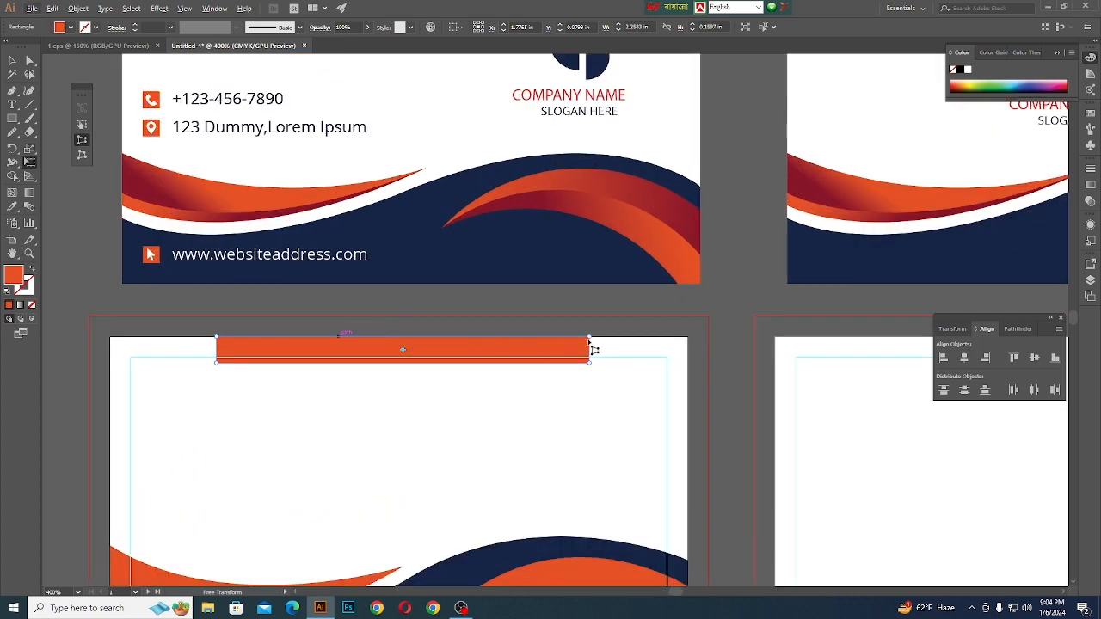
left_click_drag(589, 337, 576, 362)
key("ctrl+z")
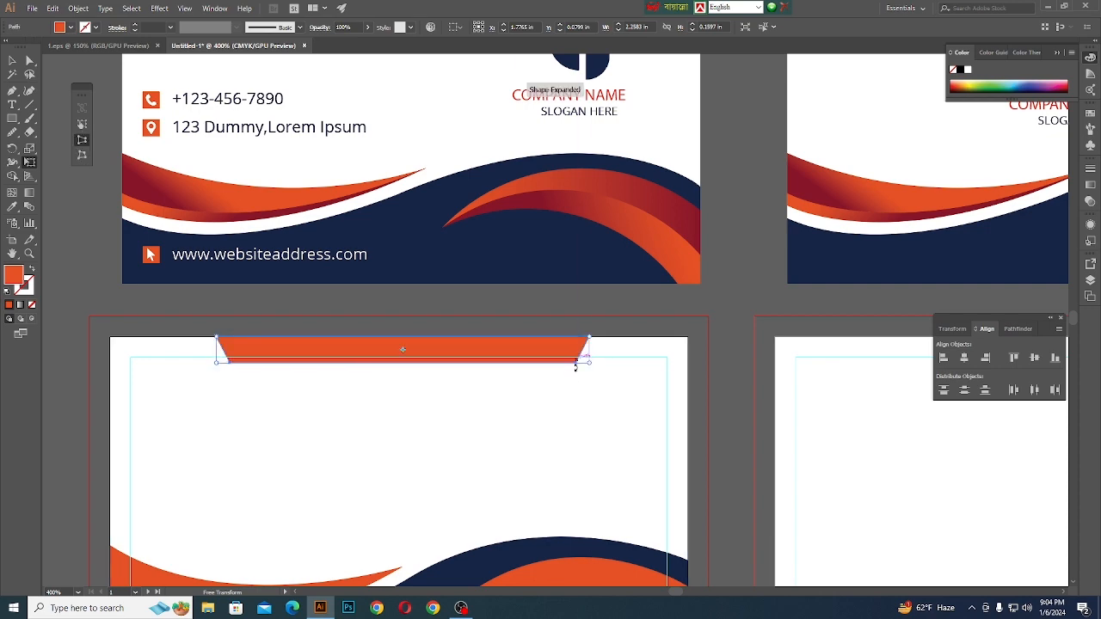
scroll(523, 403, "down", 2)
scroll(430, 371, "up", 2)
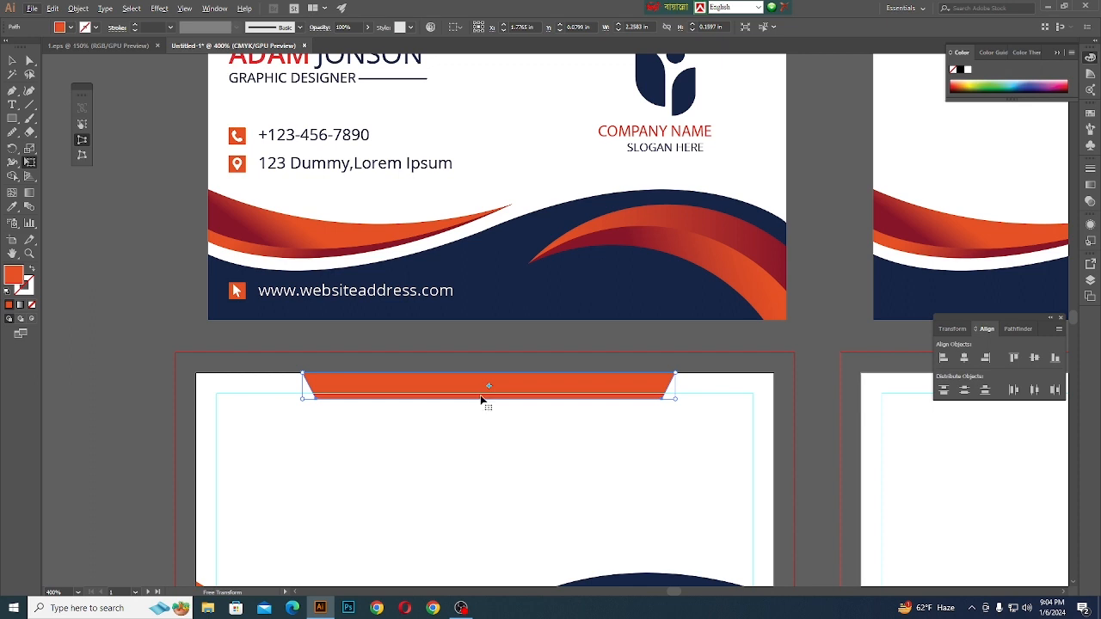
- Raise the tapered bar's lower edge to the safe-margin guide, making the bar 0.125 in high, and deselect it
key("v")
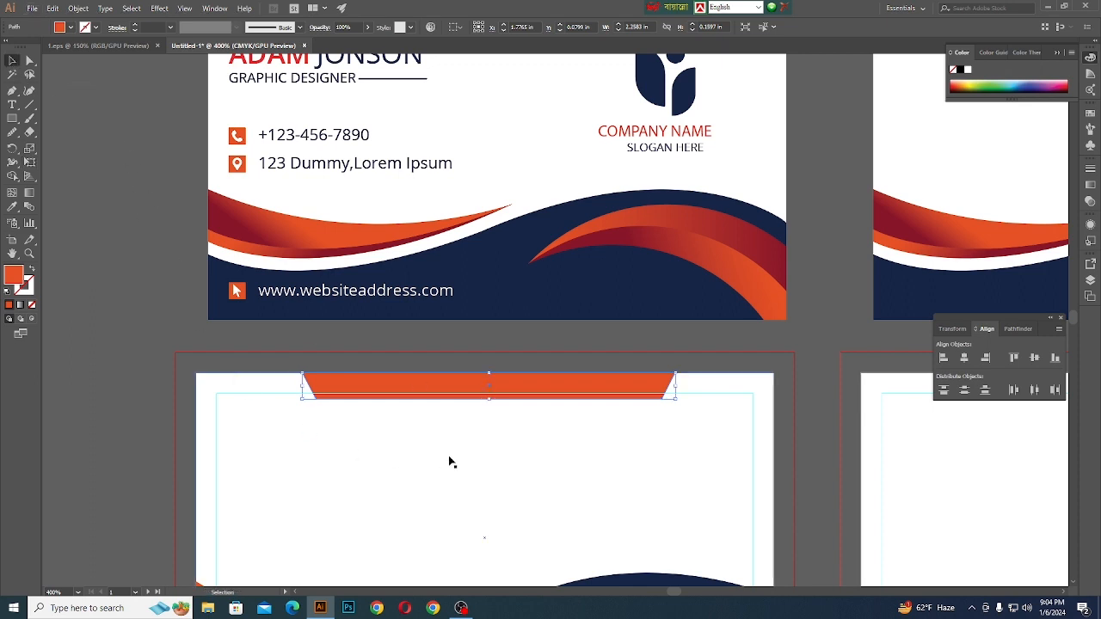
left_click_drag(491, 400, 498, 393)
scroll(474, 433, "down", 2)
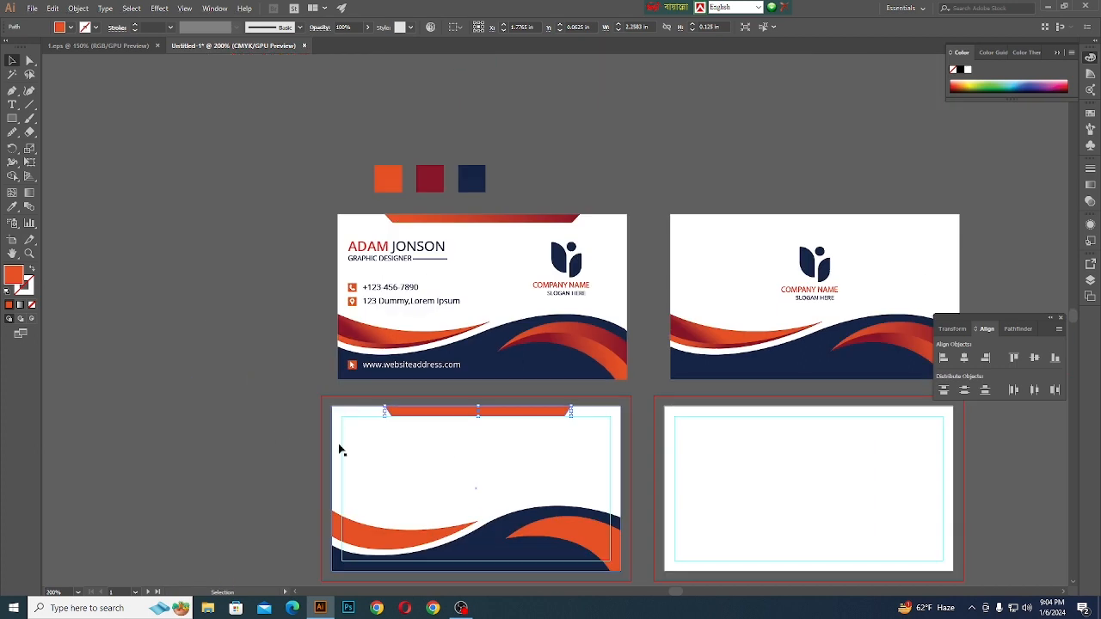
left_click(261, 435)
- Apply a linear gradient fill to the upper band of the front card's left swoosh
scroll(384, 419, "down", 1)
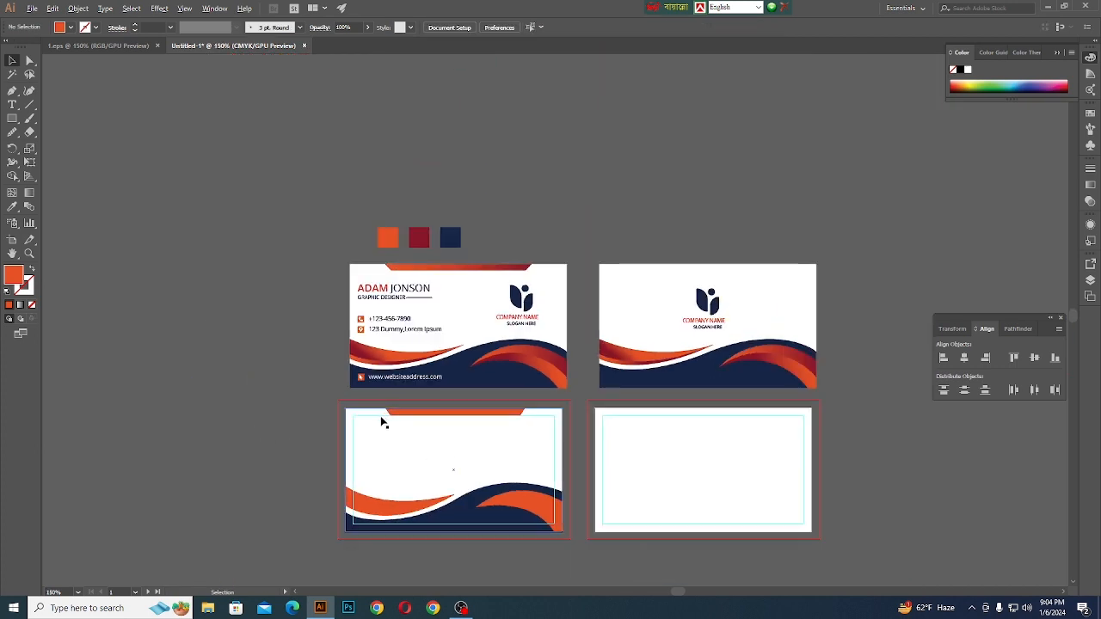
scroll(376, 423, "down", 1)
scroll(378, 495, "up", 1)
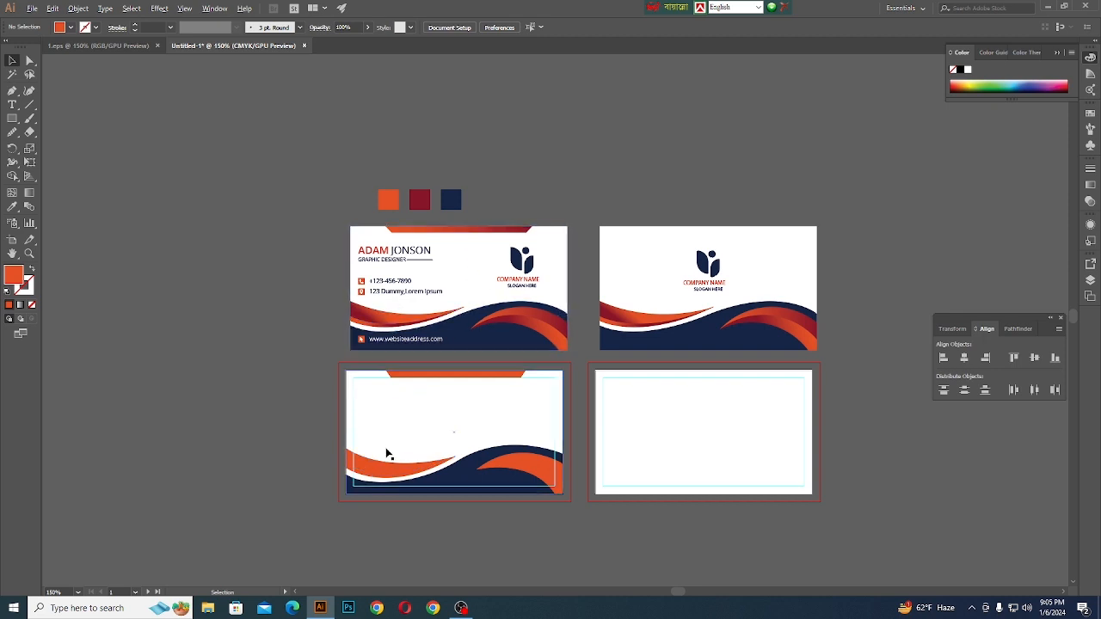
scroll(374, 478, "up", 1)
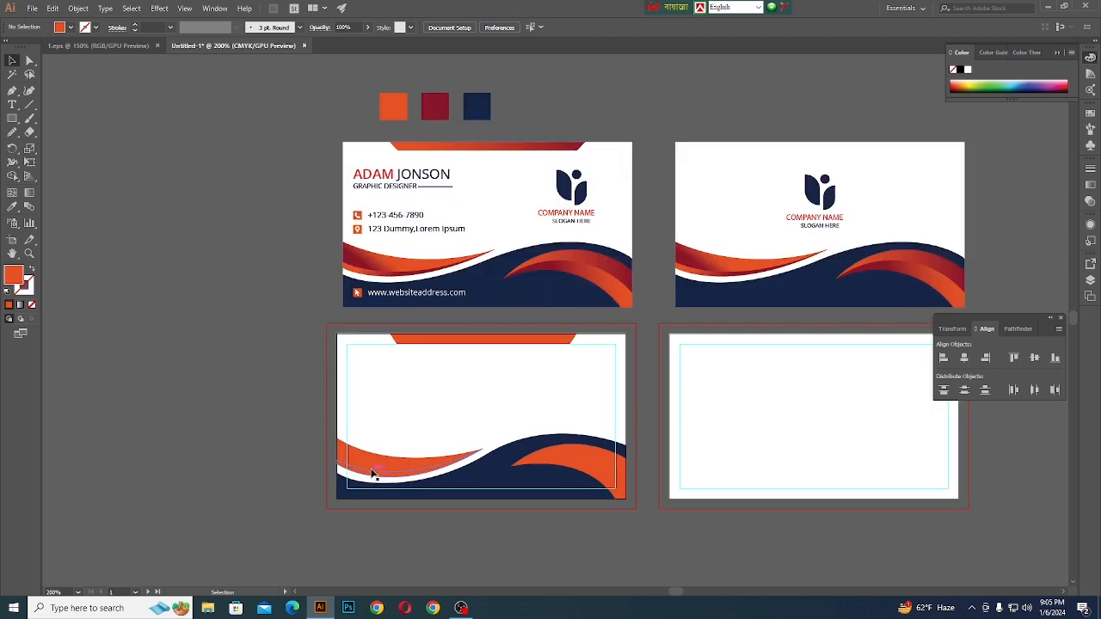
scroll(372, 474, "up", 1)
left_click(362, 490)
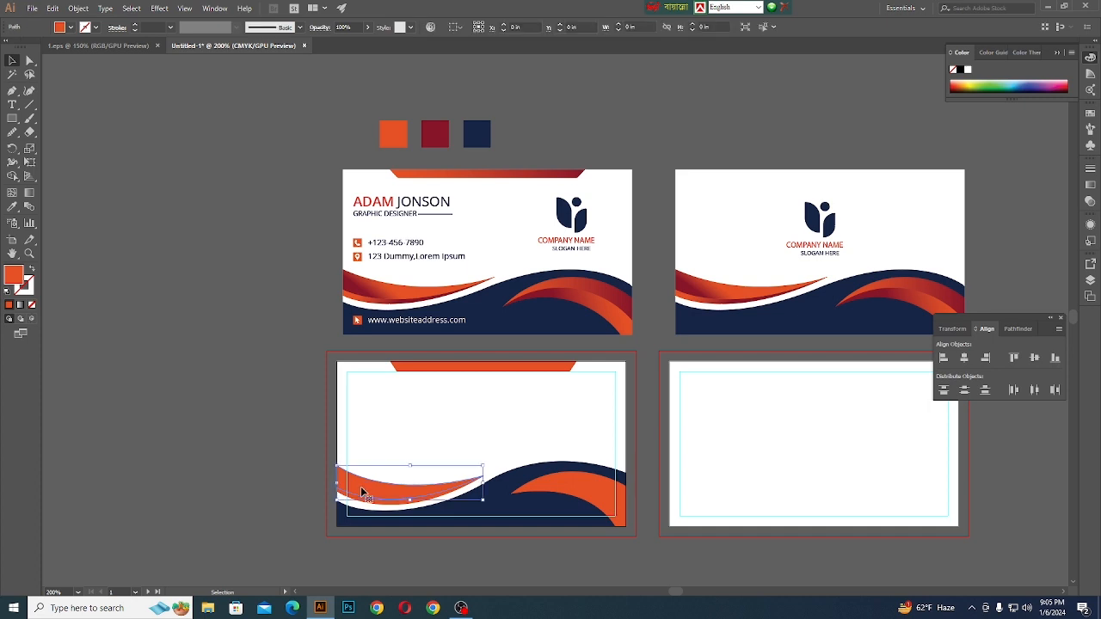
left_click(1089, 187)
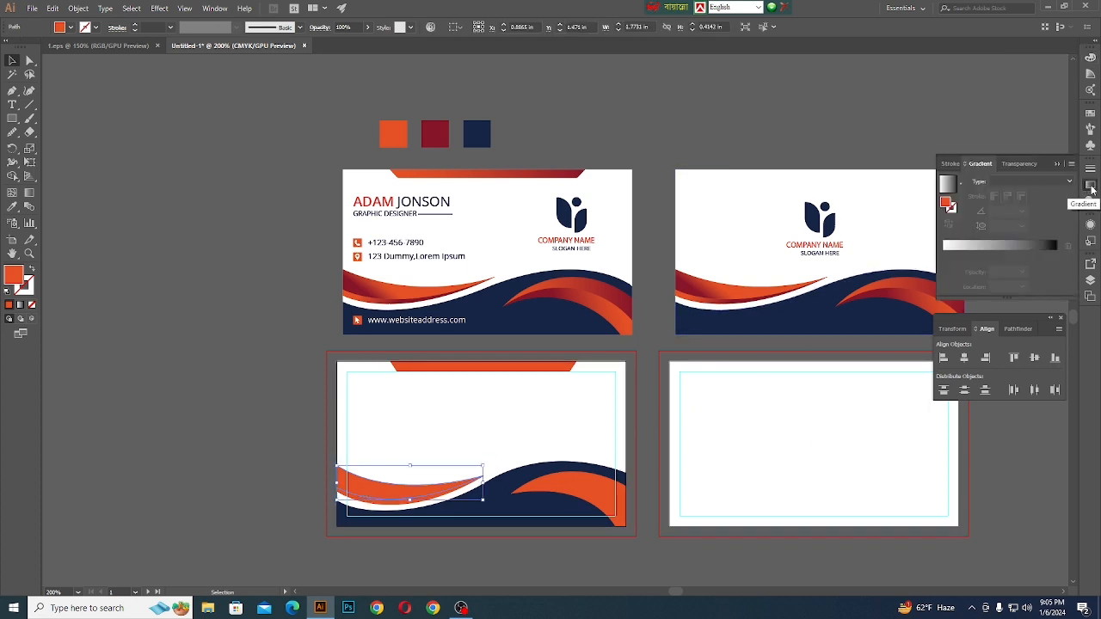
left_click(963, 247)
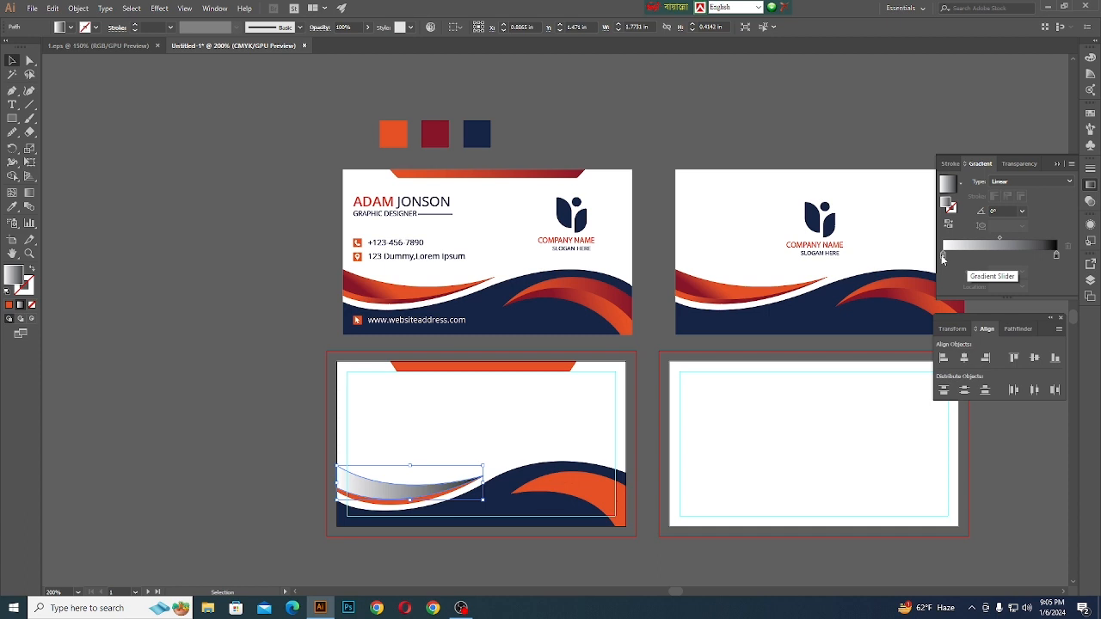
- Color the gradient's start stop with the orange swatch and its end stop with the dark red swatch, both sampled from the palette squares
left_click(942, 255)
left_click(14, 208)
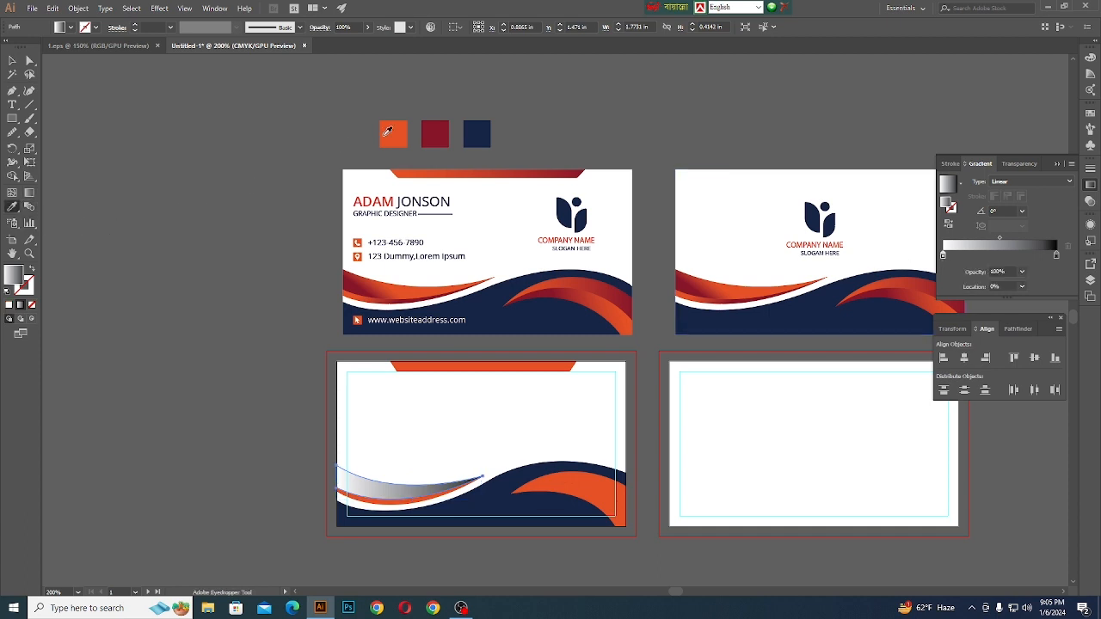
left_click(396, 127, "shift")
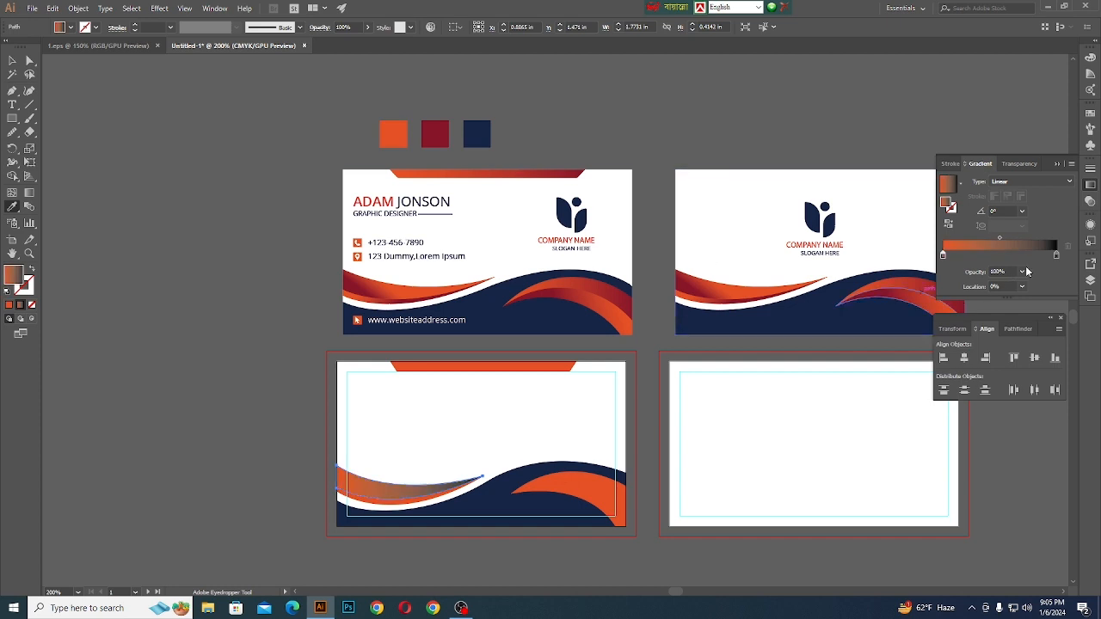
left_click(1055, 254)
left_click(440, 137, "shift")
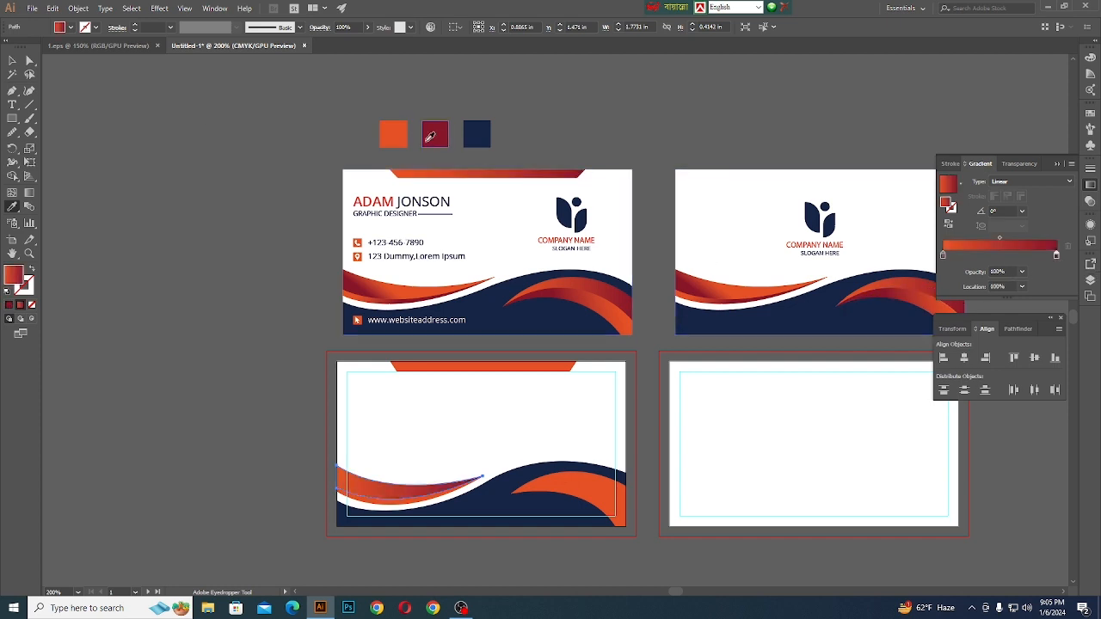
left_click(12, 60)
left_click(184, 369)
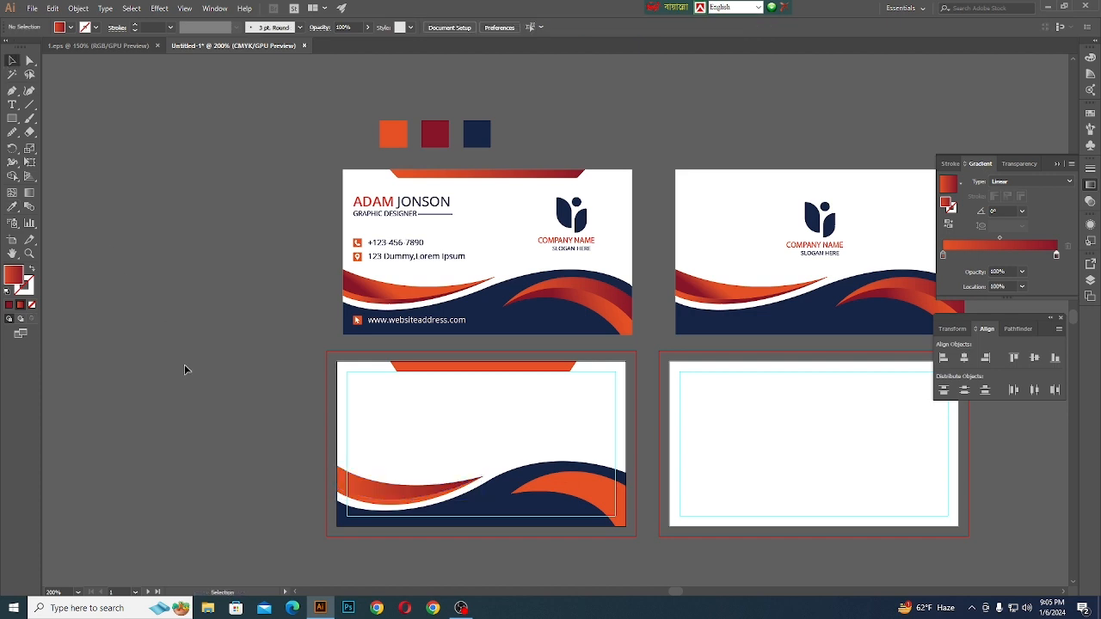
- Copy the orange-to-dark-red gradient from the left swoosh's upper band onto its lower band with the Eyedropper
scroll(374, 509, "up", 1)
left_click(404, 500)
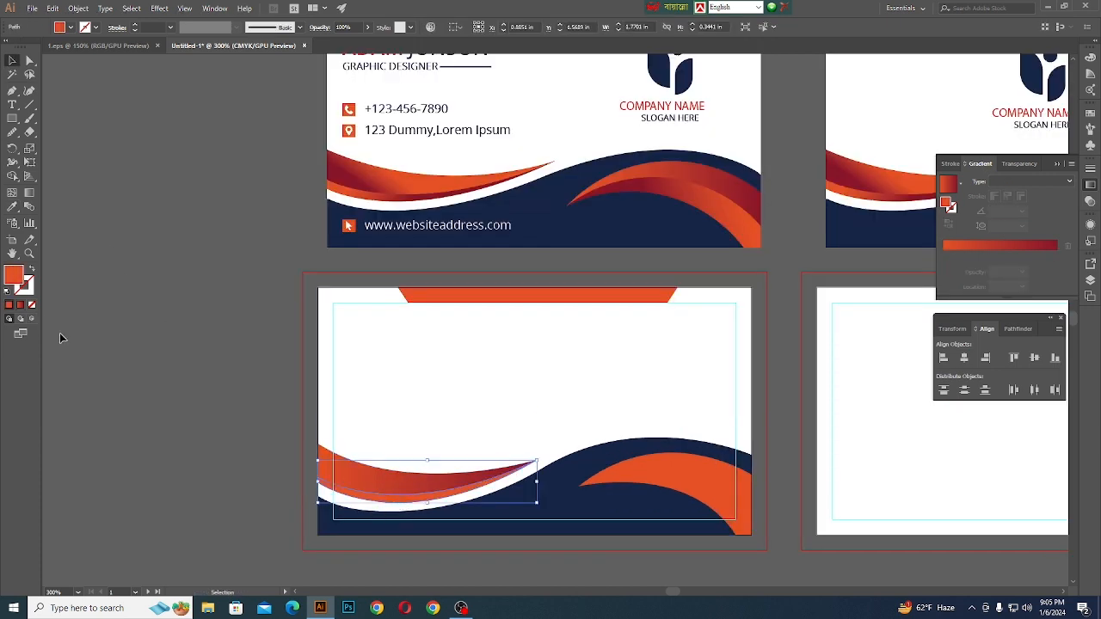
left_click(12, 206)
left_click(397, 482)
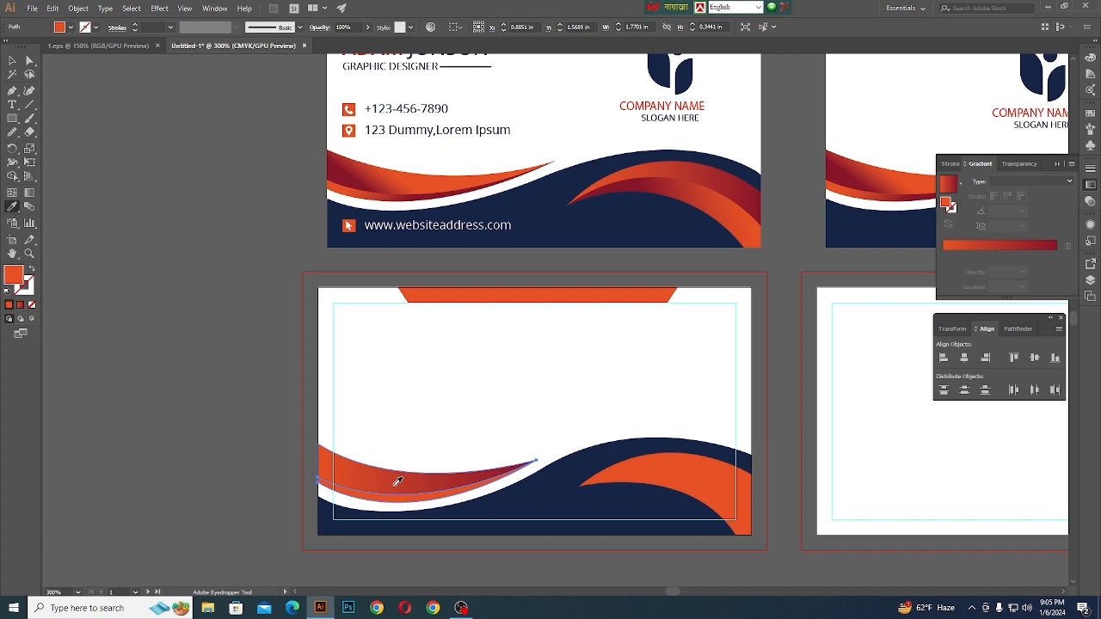
left_click(395, 480)
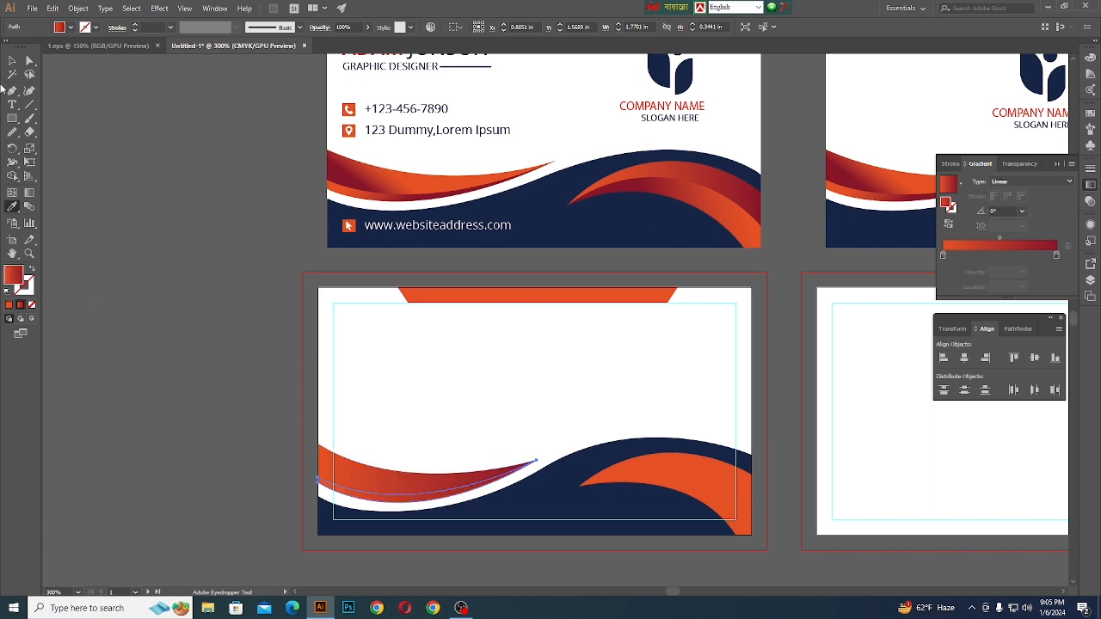
left_click(12, 61)
- Apply the left swoosh's orange-to-dark-red gradient to both bands of the right swoosh with the Eyedropper
scroll(234, 407, "down", 2)
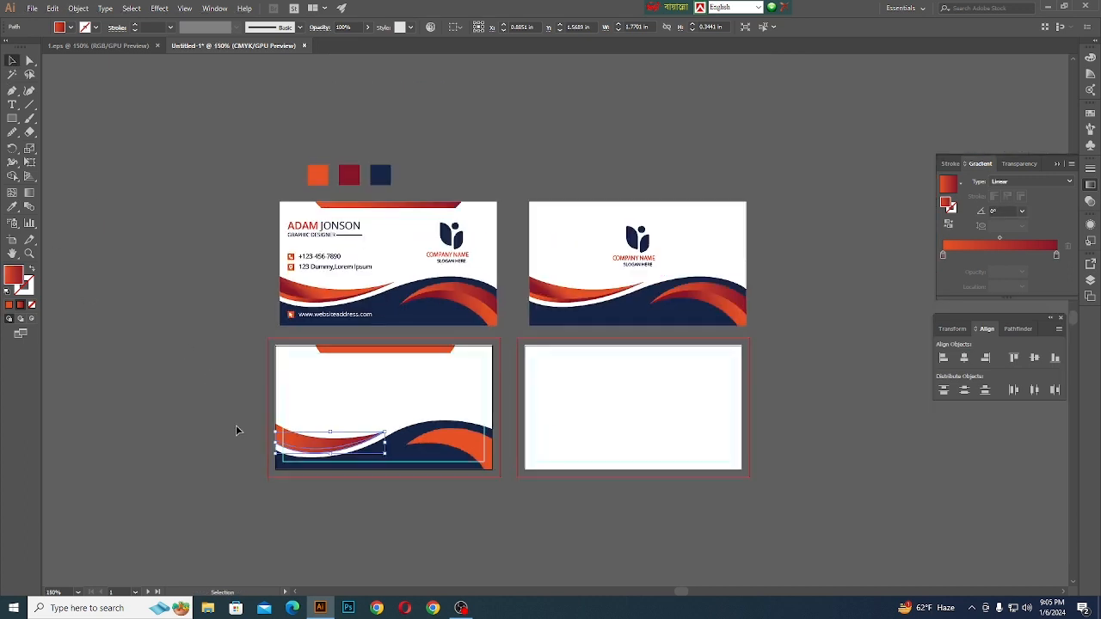
left_click(472, 441)
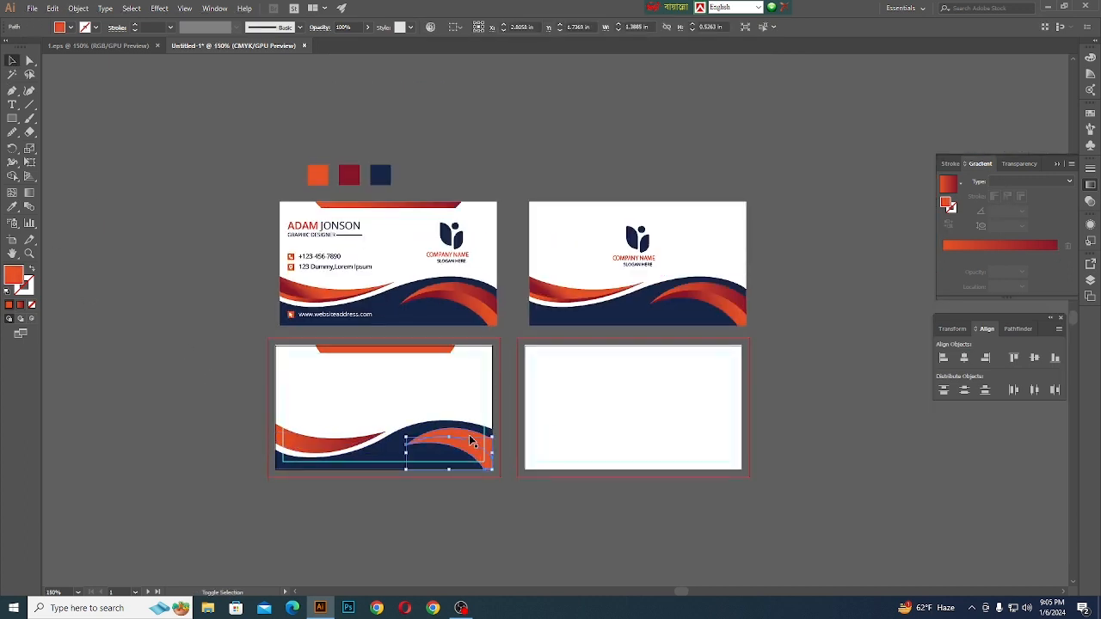
left_click(12, 206)
scroll(240, 402, "up", 2)
left_click(349, 458)
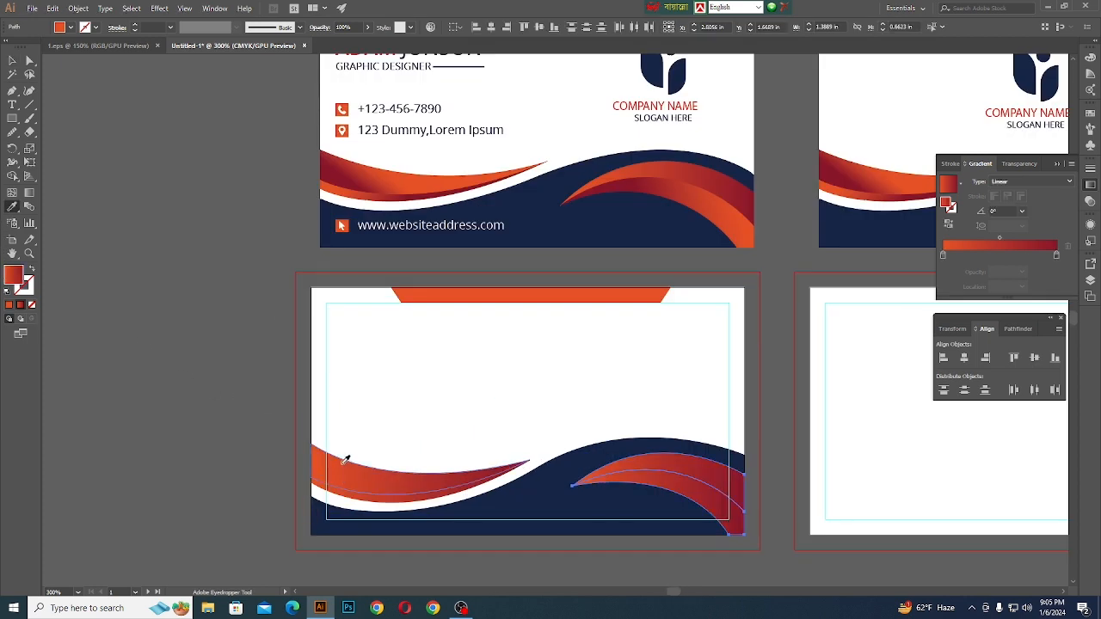
key("v")
left_click(254, 441)
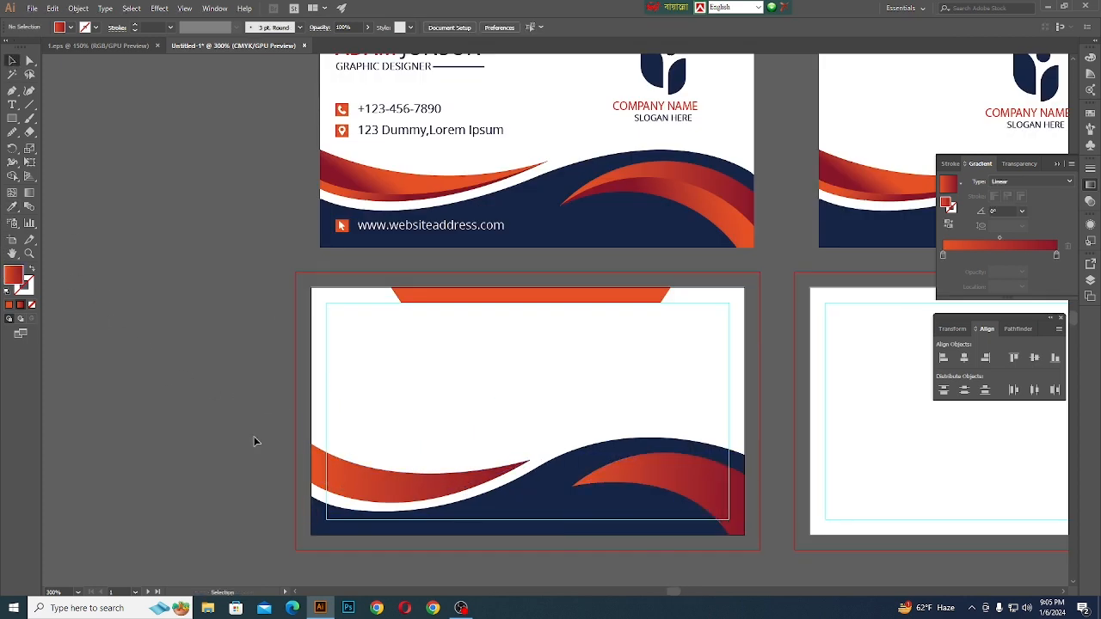
- Redraw the gradient on the left swoosh's upper band at about 179°, running from orange at the tip to dark red at the card edge
left_click(331, 478)
left_click(30, 194)
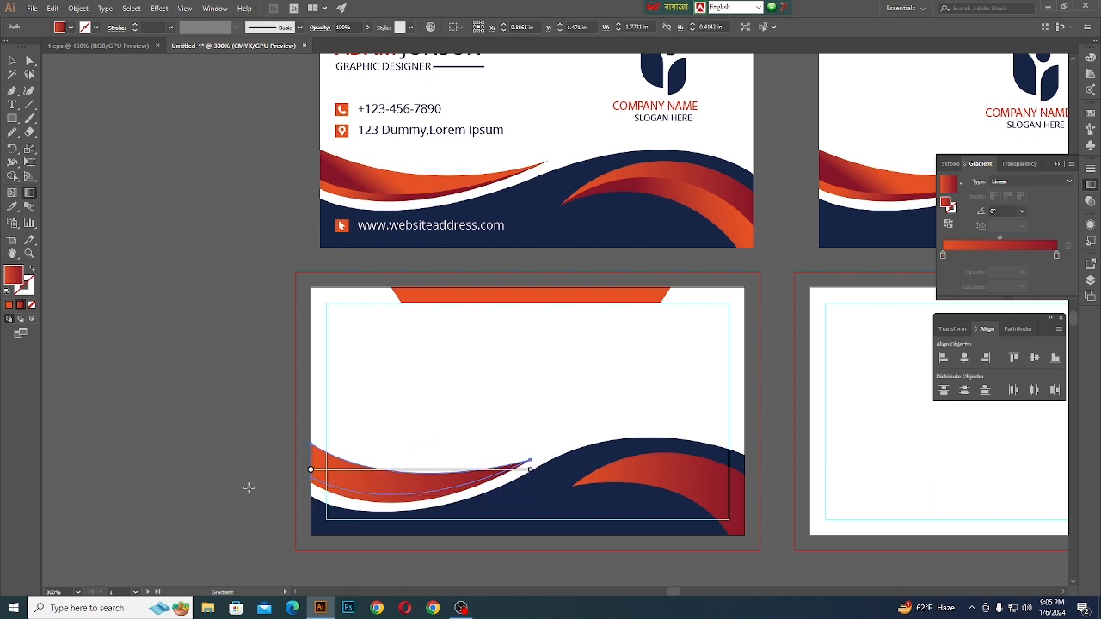
mouse_move(307, 458)
left_mouse_down()
mouse_move(513, 489)
mouse_move(523, 464)
mouse_move(303, 468)
left_mouse_up()
left_click(12, 60)
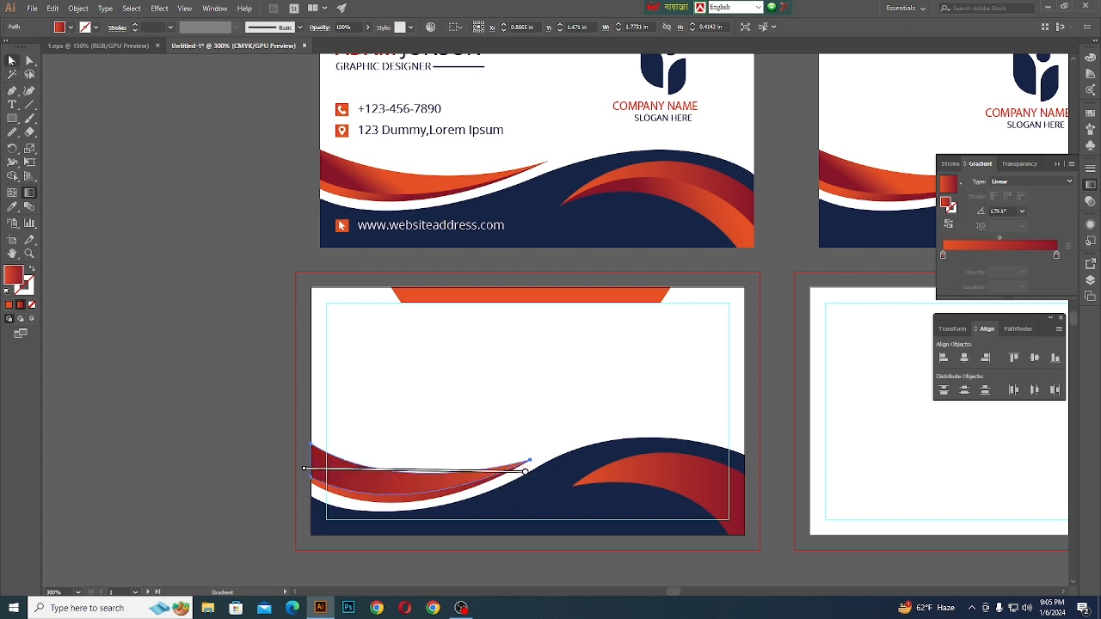
left_click(117, 316)
- Redraw the gradient on the left swoosh's lower band at about 3.8°, running from orange at the card edge to dark red at the tip
left_click(361, 505)
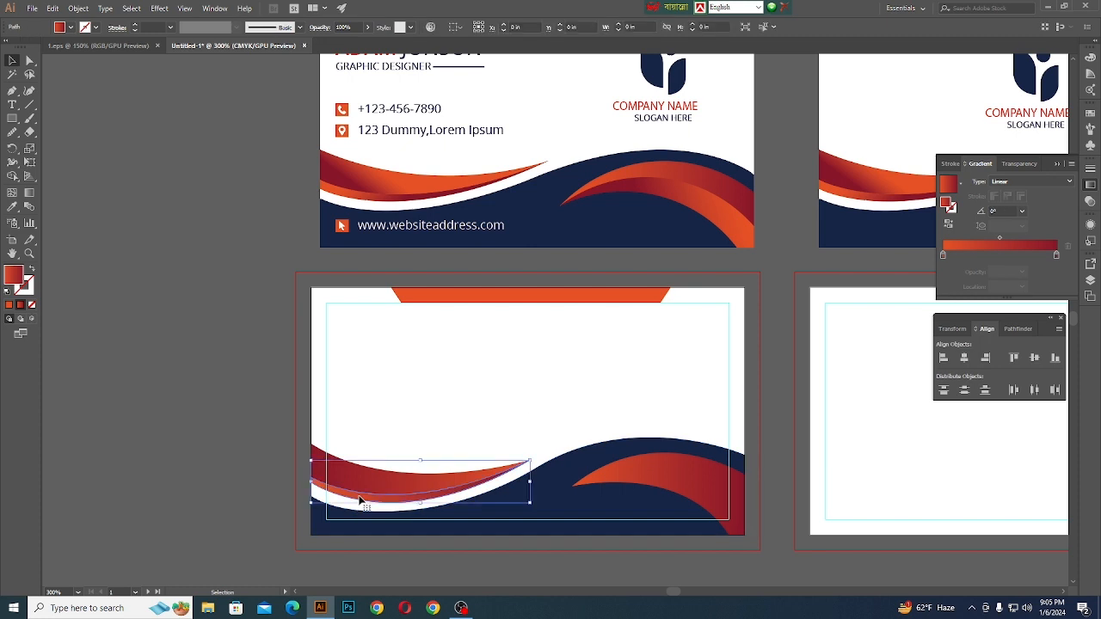
left_click(29, 192)
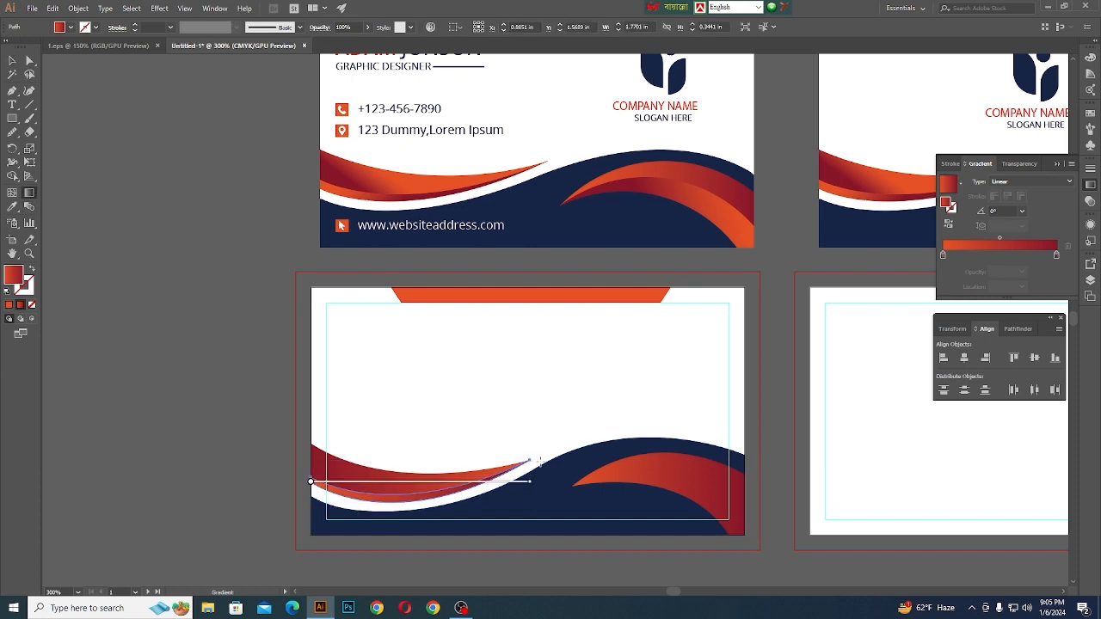
mouse_move(533, 466)
left_mouse_down()
mouse_move(288, 493)
mouse_move(533, 467)
mouse_move(530, 476)
left_mouse_up()
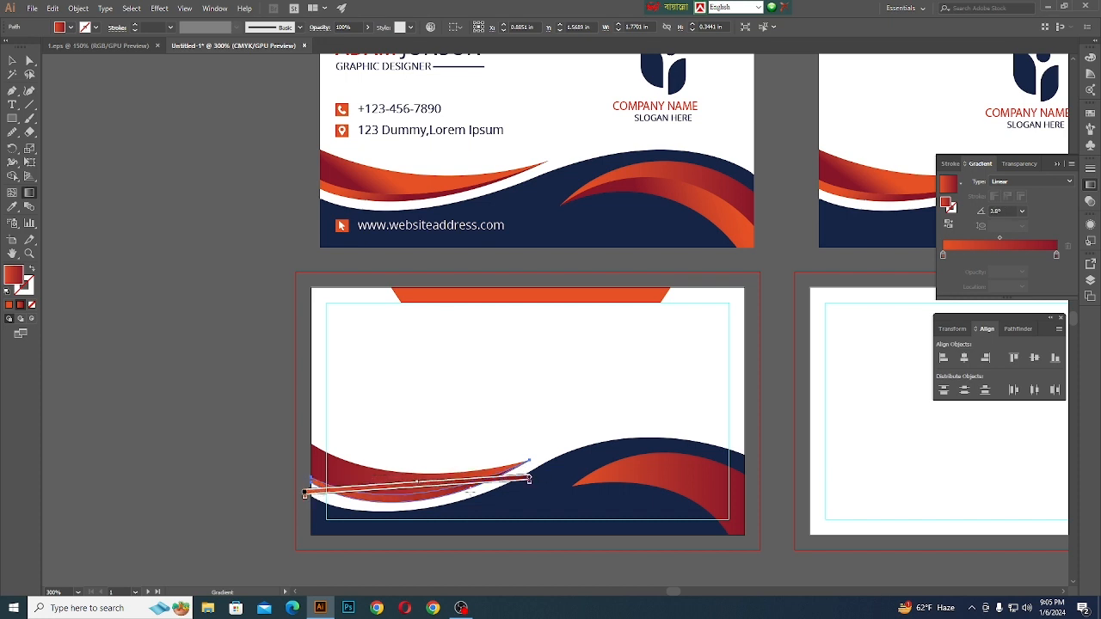
key("v")
left_click(172, 332)
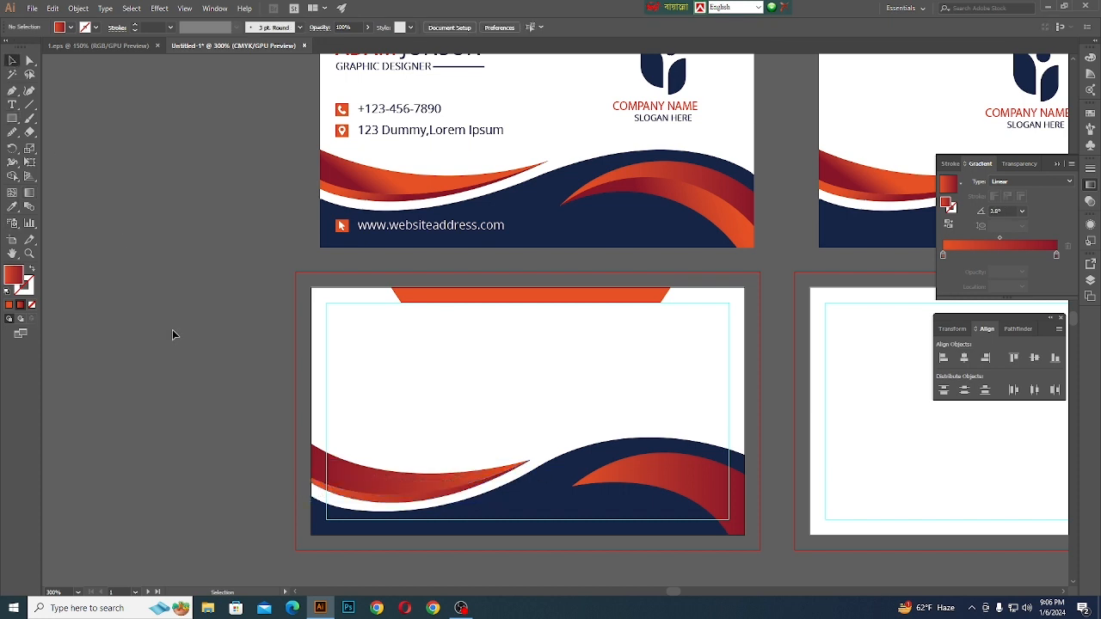
- Redraw the gradient on the right swoosh's lower band at about 152°, from orange at the card's bottom corner to dark red near the tip
scroll(202, 376, "down", 4, "alt")
scroll(307, 423, "up", 6, "alt")
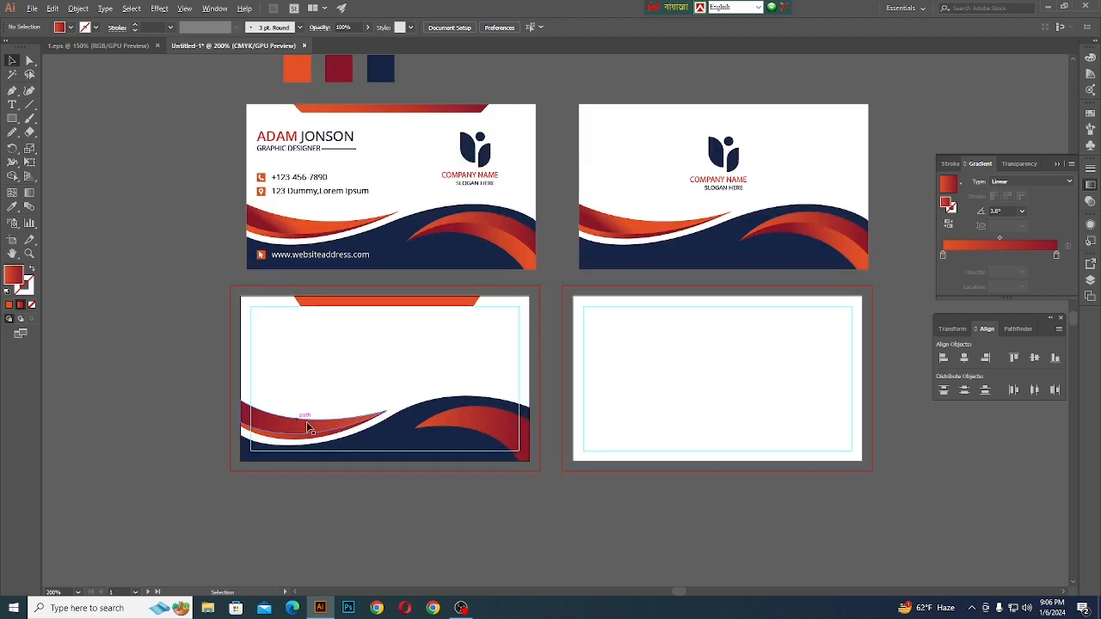
left_click(524, 420)
scroll(555, 451, "down", 2, "alt")
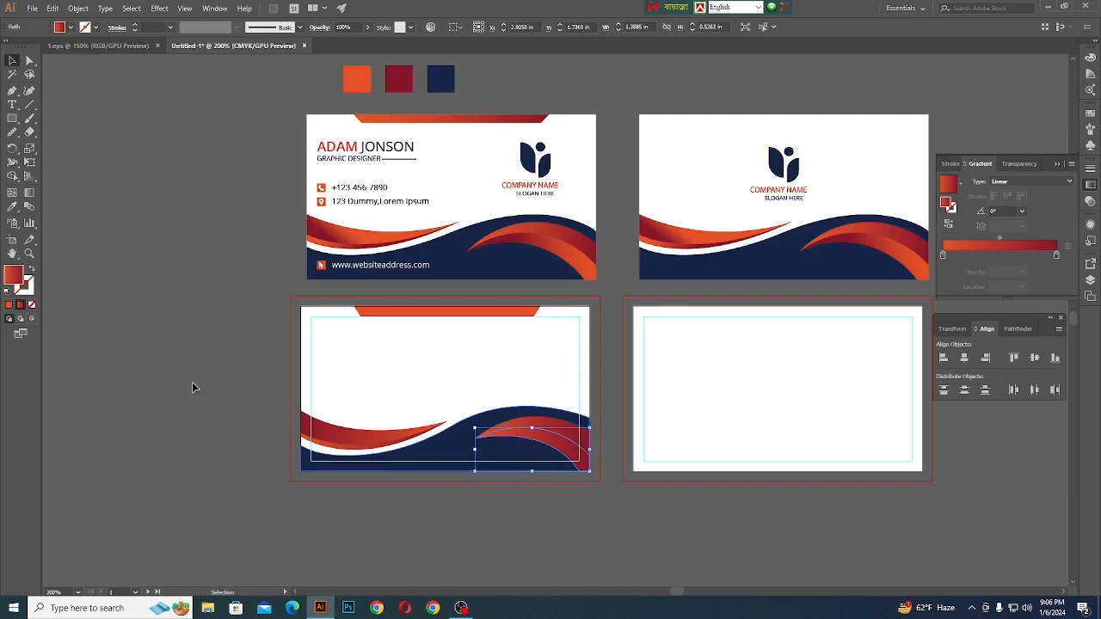
left_click(29, 196)
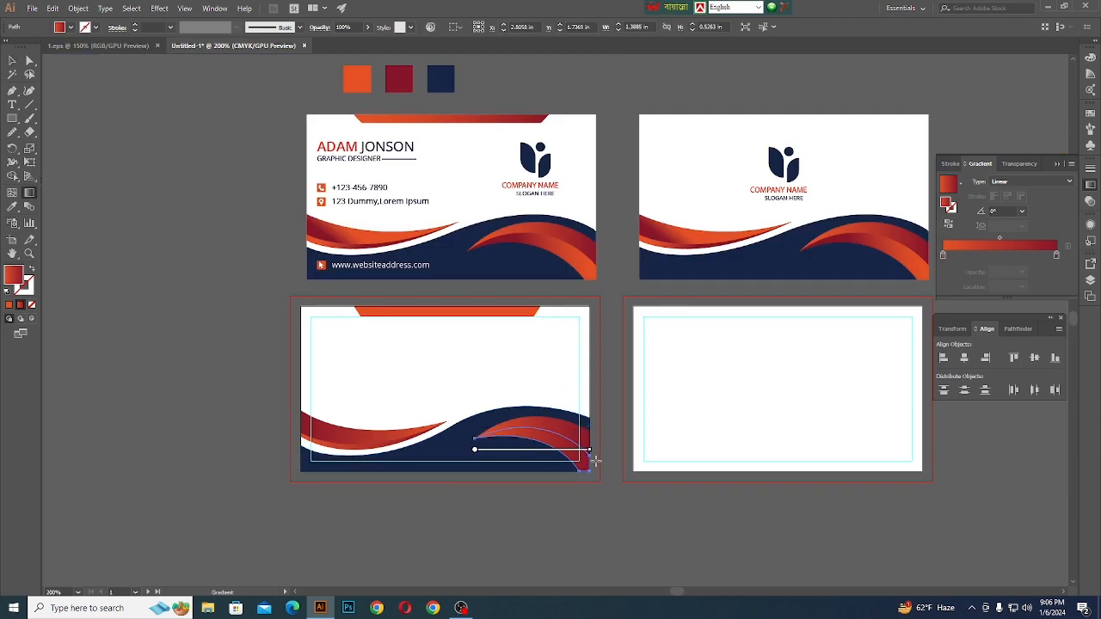
left_click_drag(591, 476, 484, 420)
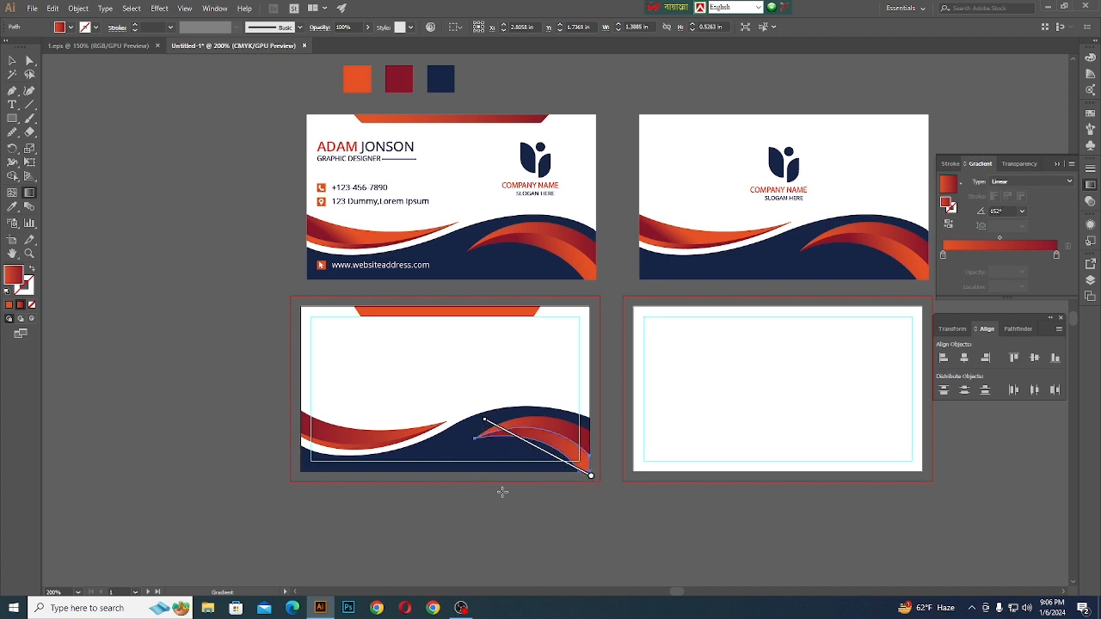
left_click(12, 61)
- Redraw the gradient on the right swoosh's upper band at about -8.1°, from orange near the tip to dark red at the card edge
left_click(570, 437)
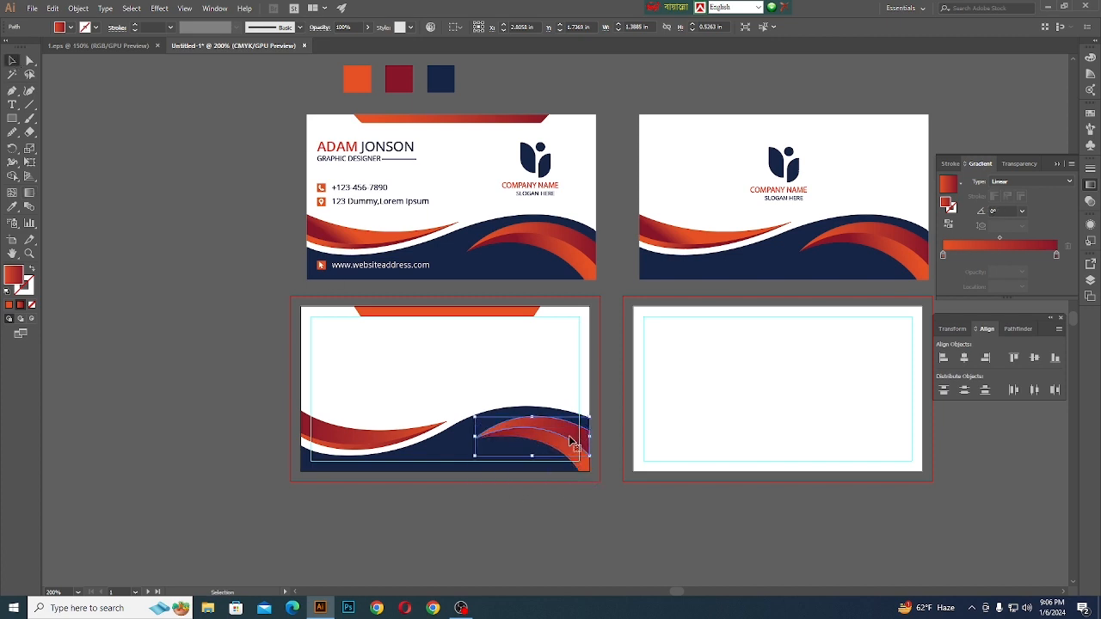
left_click(28, 193)
left_click_drag(479, 424, 596, 440)
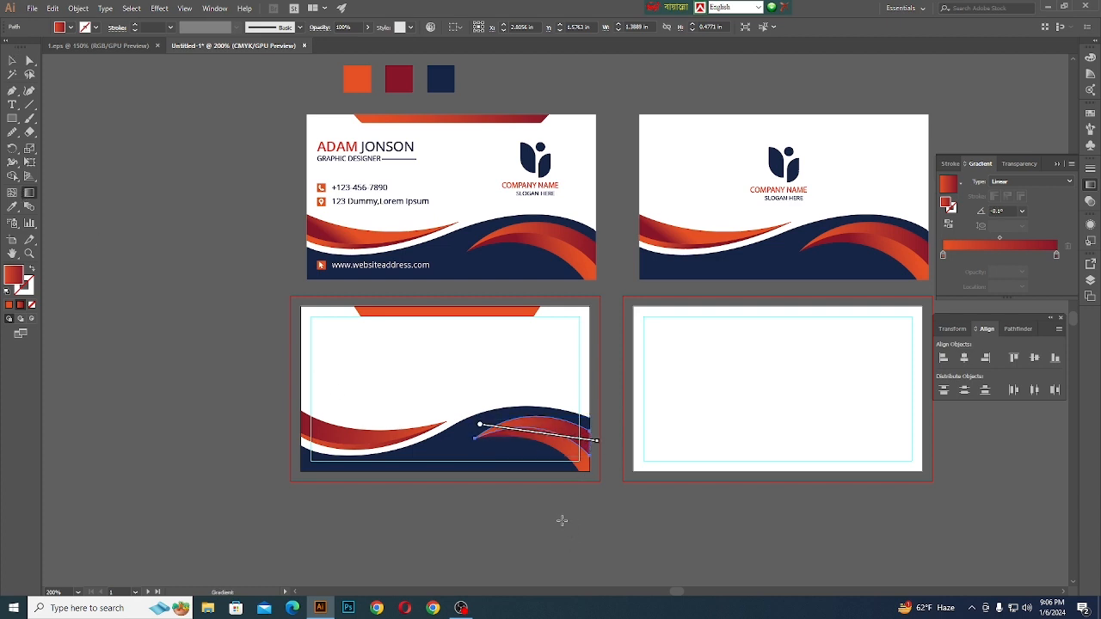
left_click(12, 61)
left_click(241, 442)
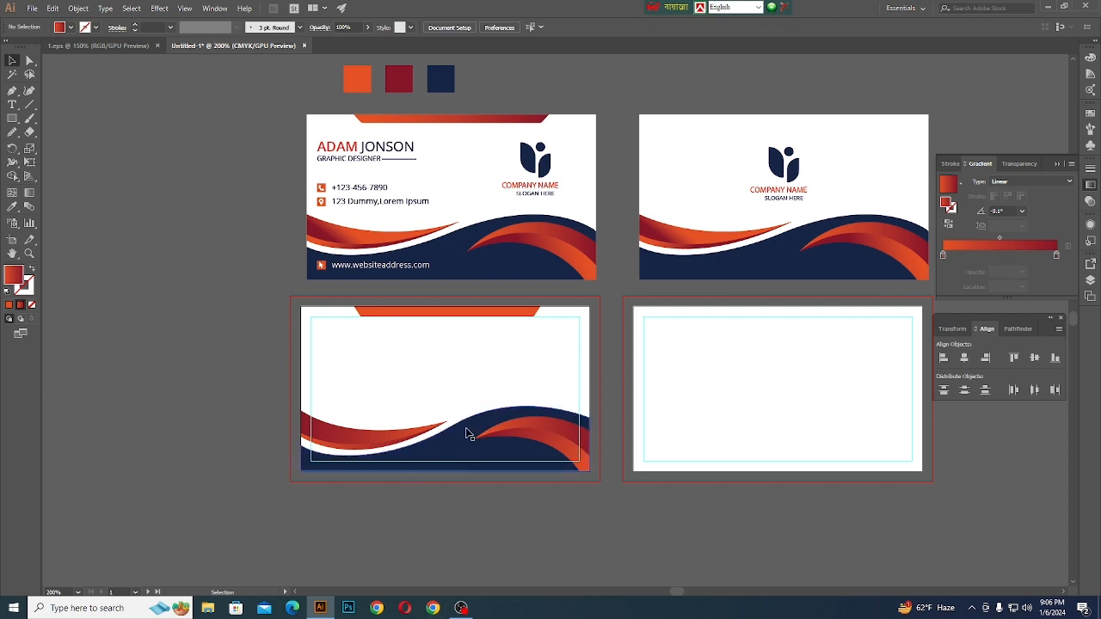
- Apply the swoosh's orange-to-dark-red gradient to the orange bar along the front card's top edge with the Eyedropper
left_click(447, 311)
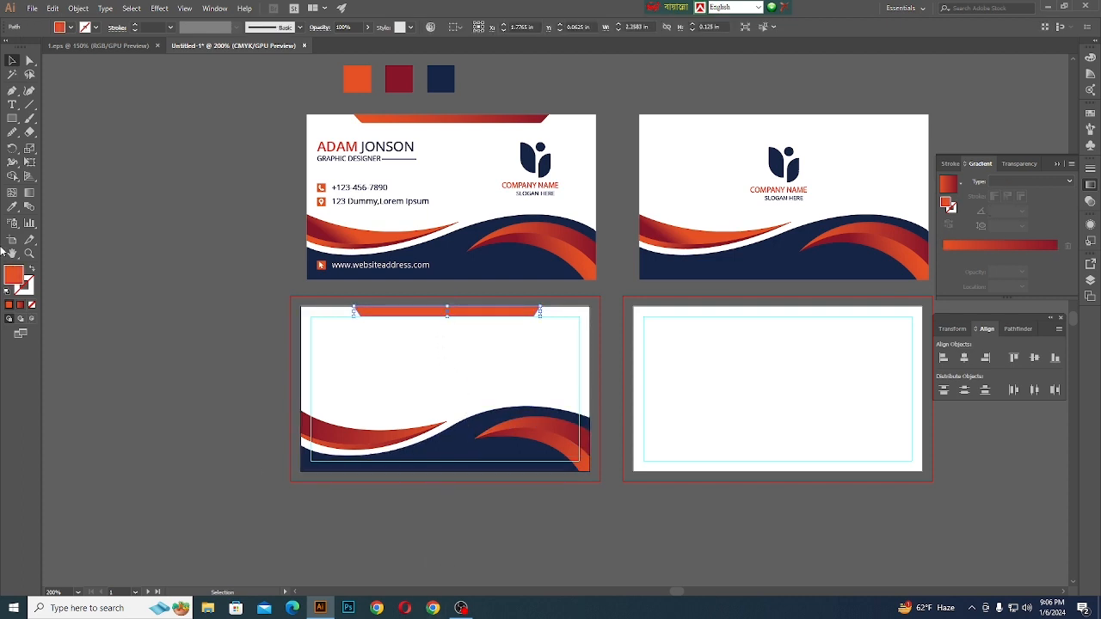
key("i")
left_click(427, 439)
left_click(529, 428)
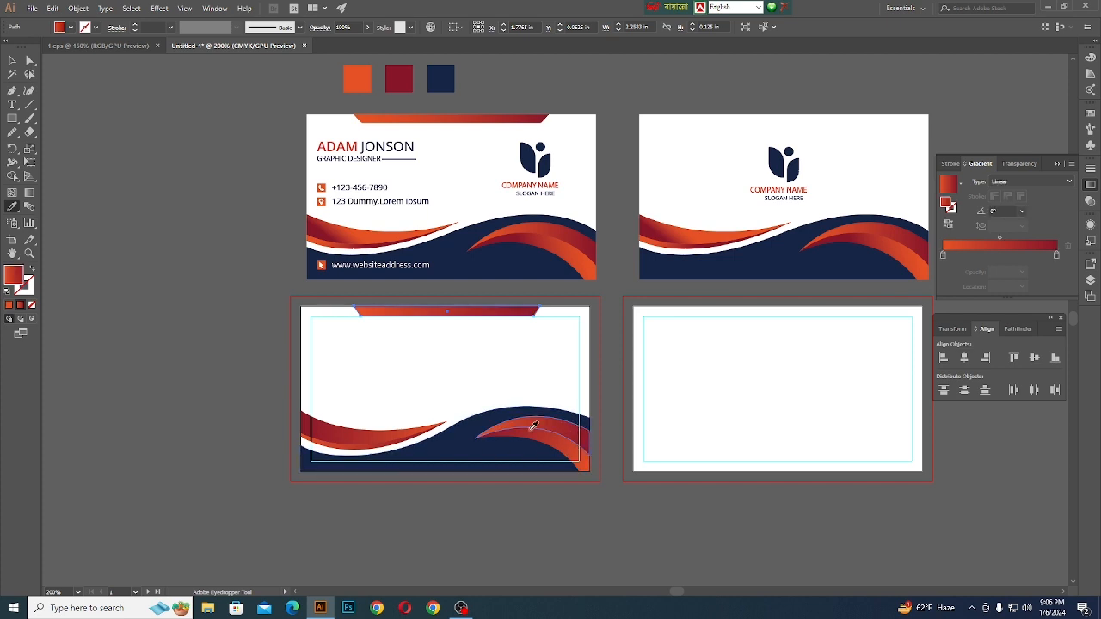
left_click(12, 60)
left_click(154, 302)
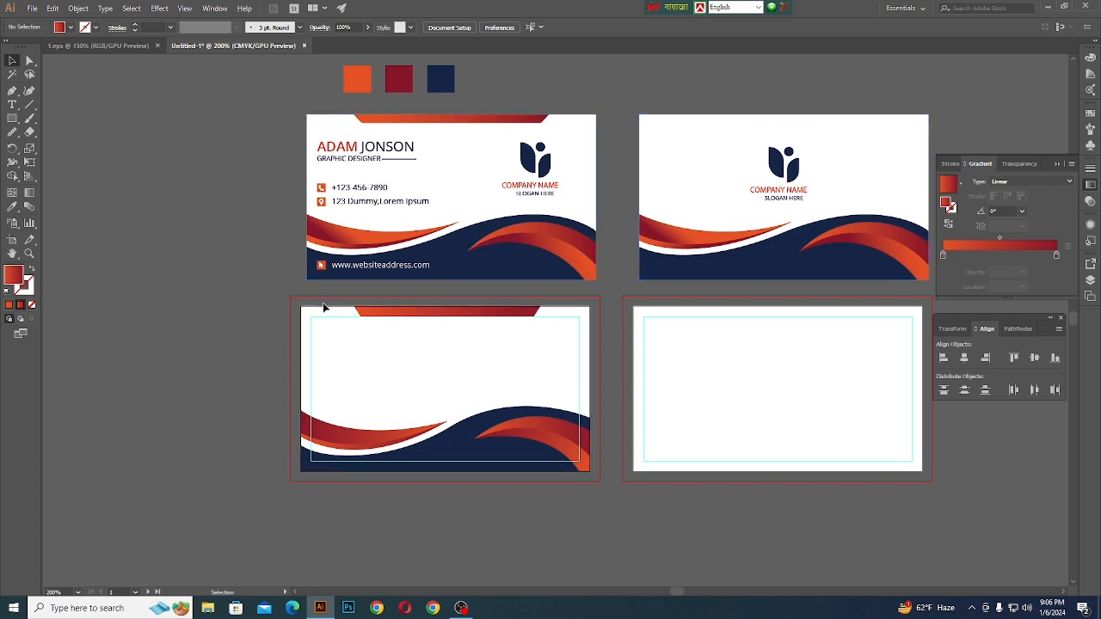
- Group all artwork on the front card and place a copy of the group over the back artboard
left_click_drag(328, 316, 550, 462)
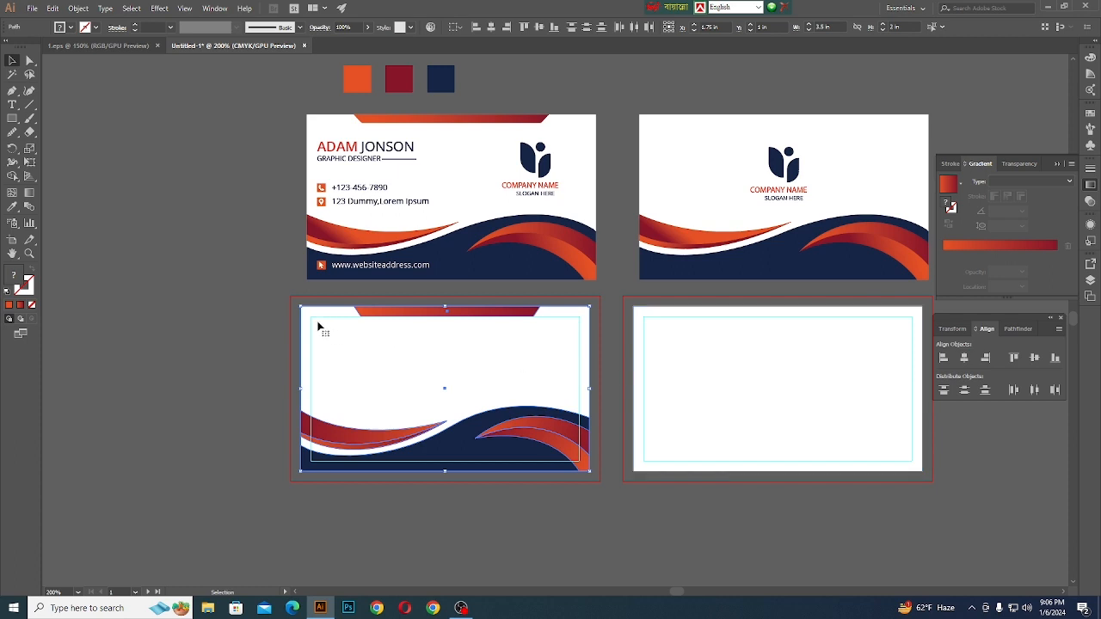
left_click(710, 365)
key("ctrl+shift+a")
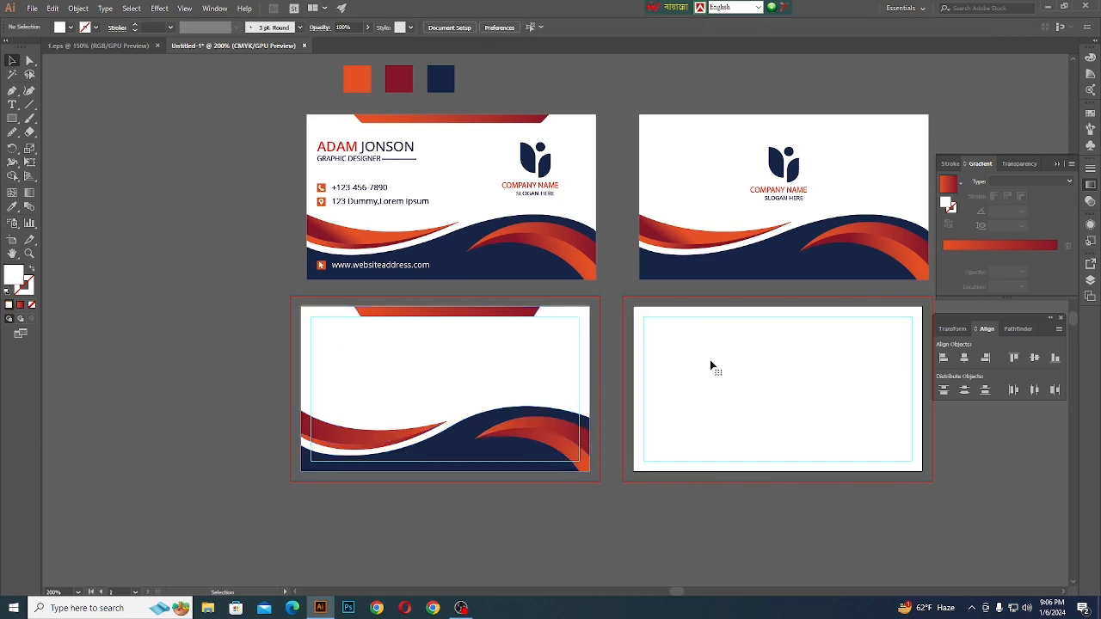
left_click_drag(333, 305, 555, 464)
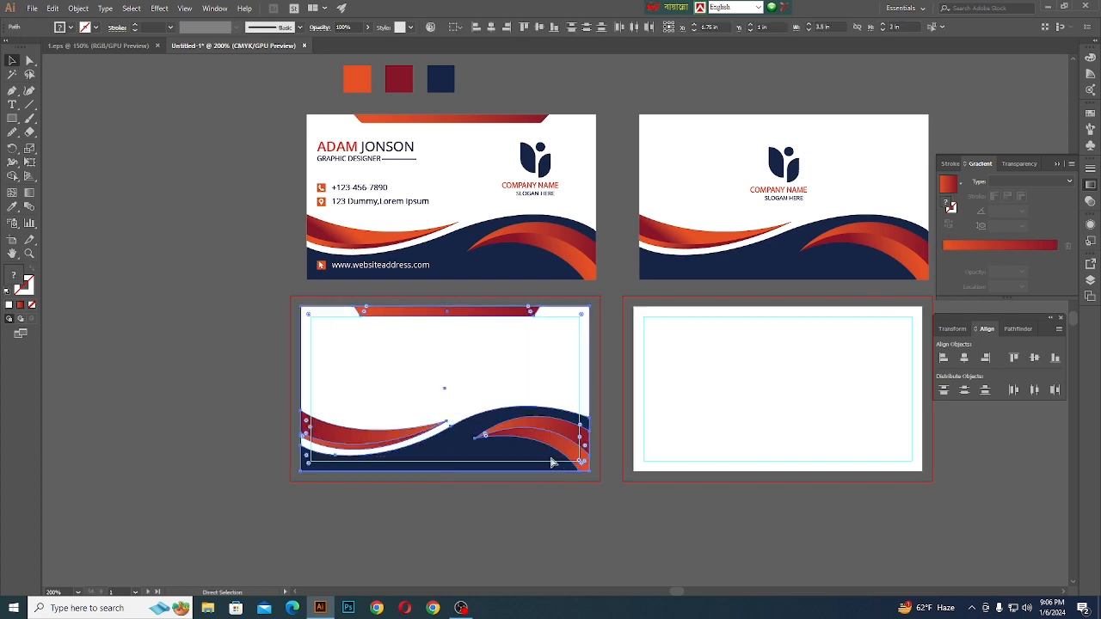
key("ctrl+g")
left_click_drag(387, 359, 719, 359)
key("ctrl+z")
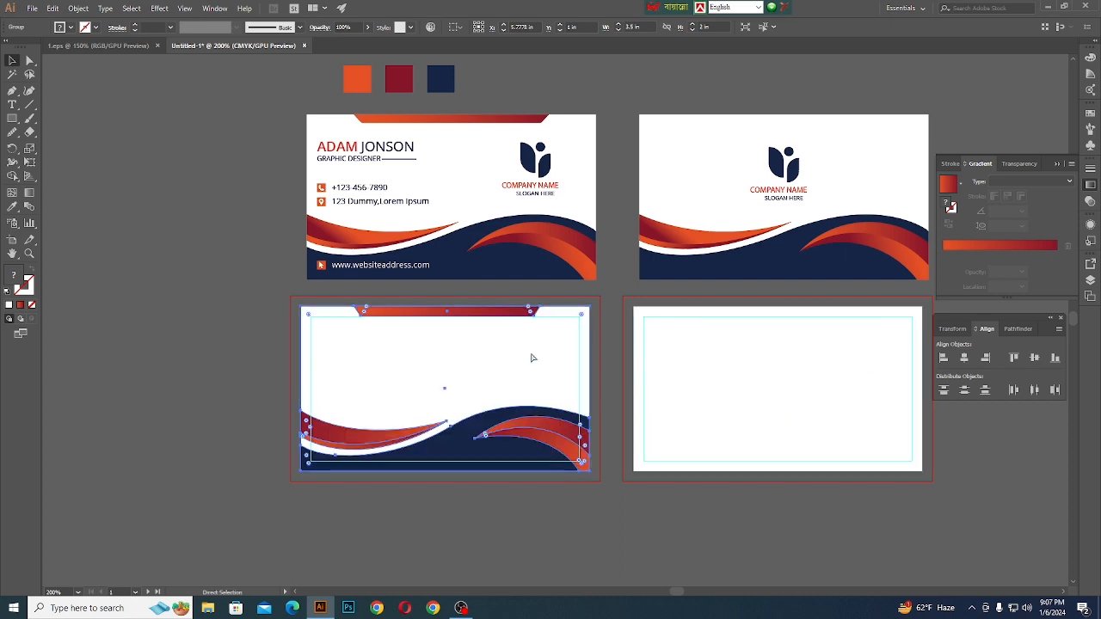
left_click_drag(435, 354, 784, 355)
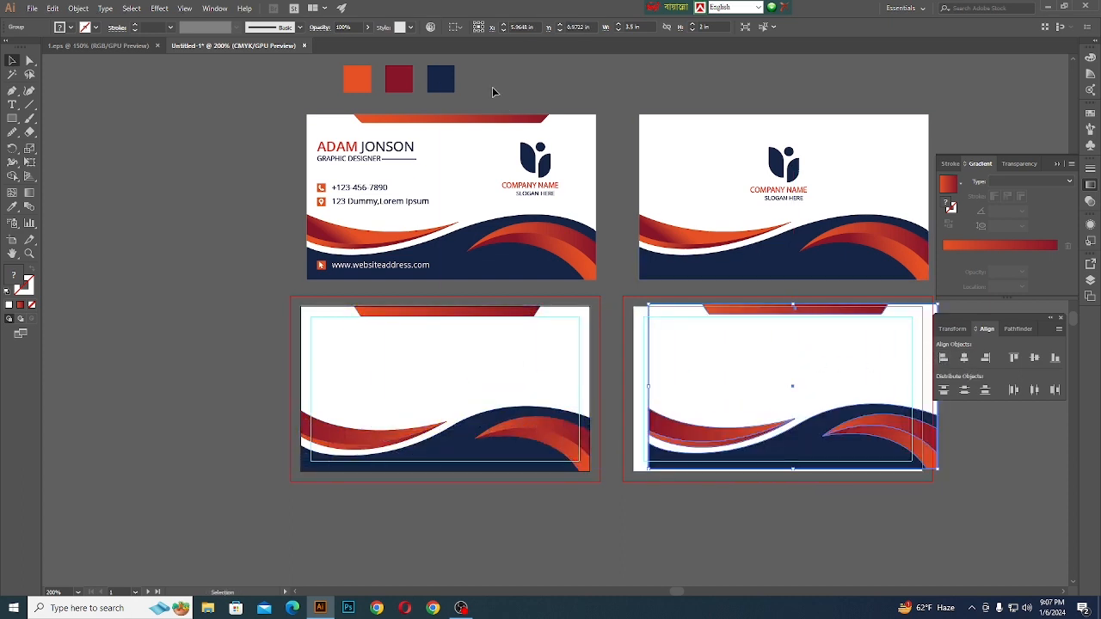
- Align the copied group to the left and top edges of the back artboard
left_click(455, 27)
left_click(472, 43)
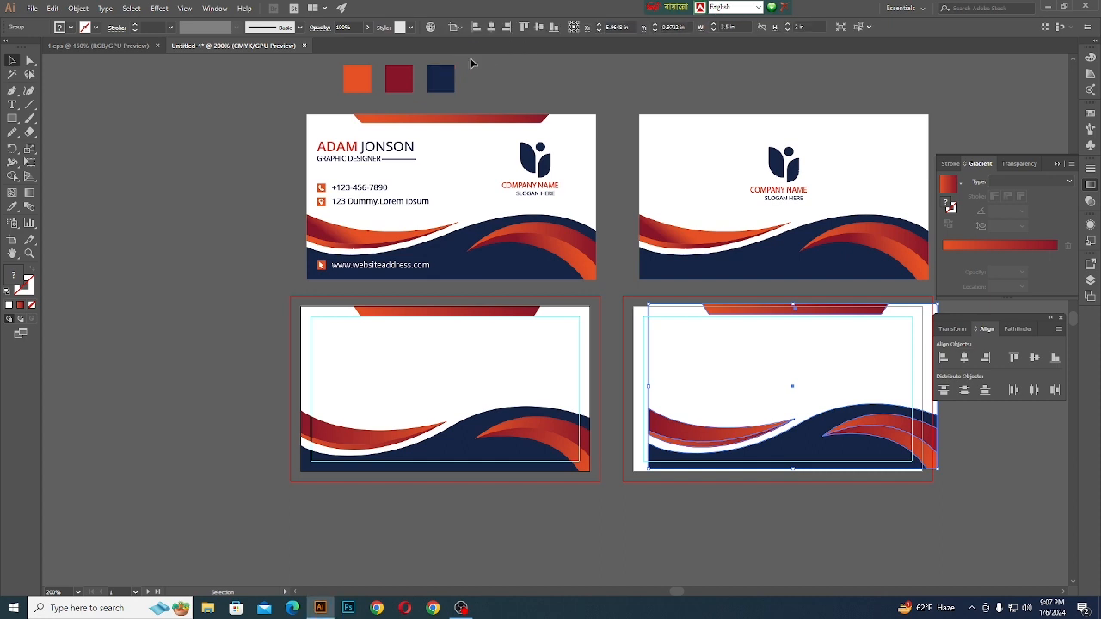
left_click(943, 360)
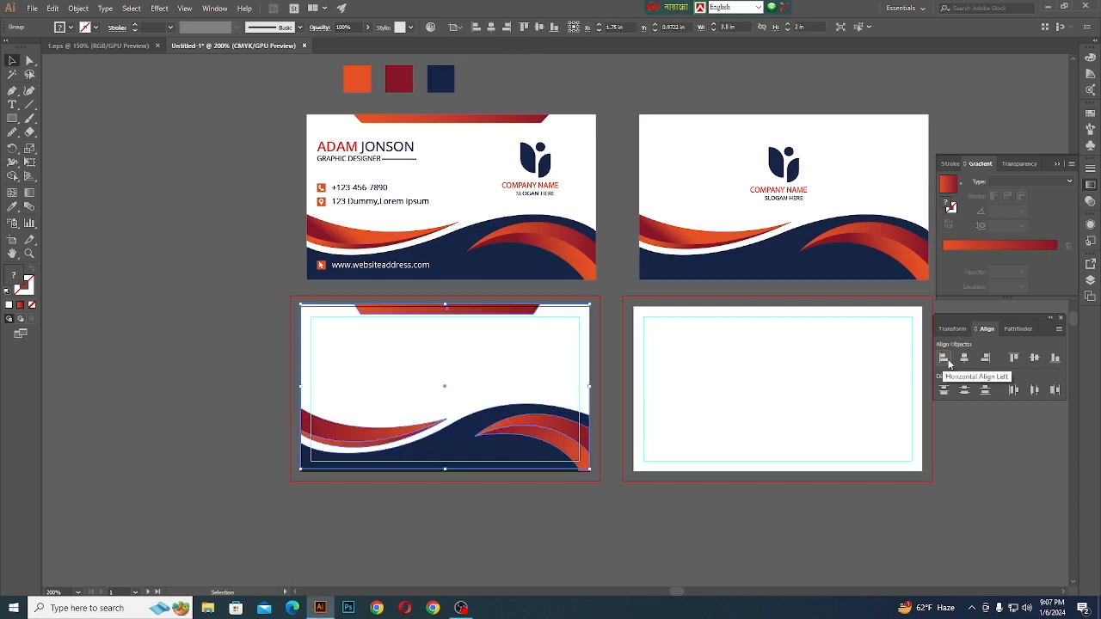
key("ctrl+z")
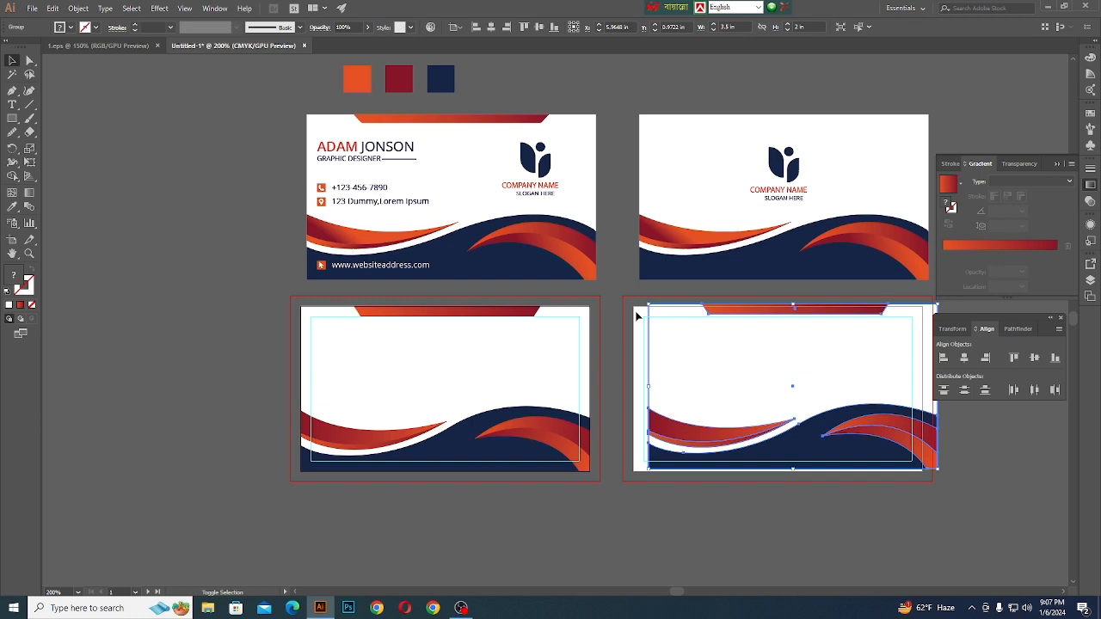
left_click(637, 314, "shift")
left_click(941, 359)
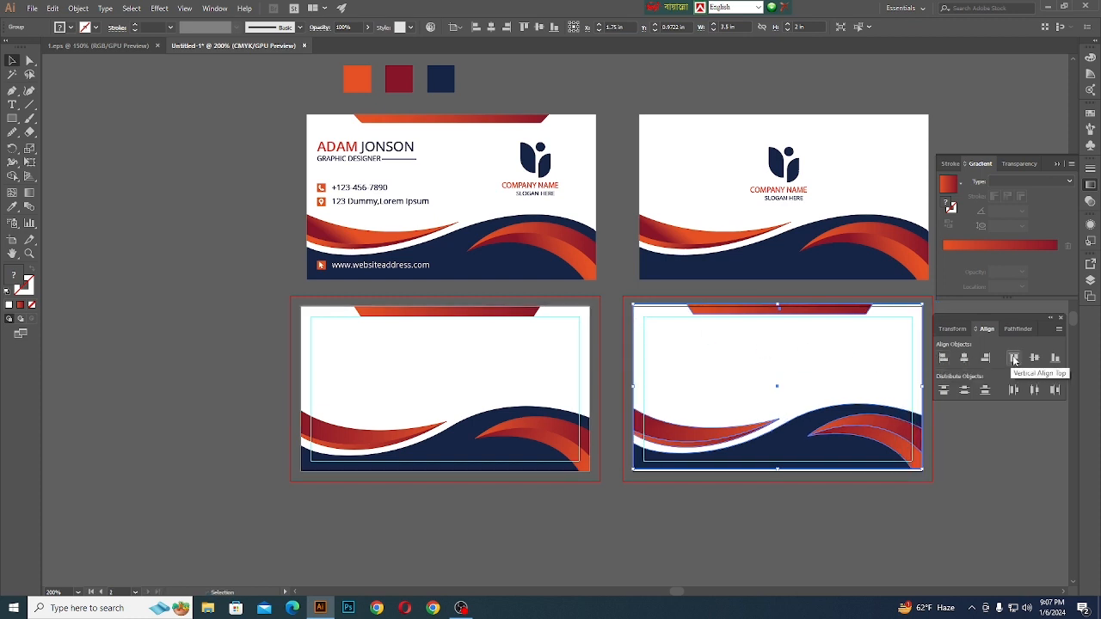
left_click(737, 541)
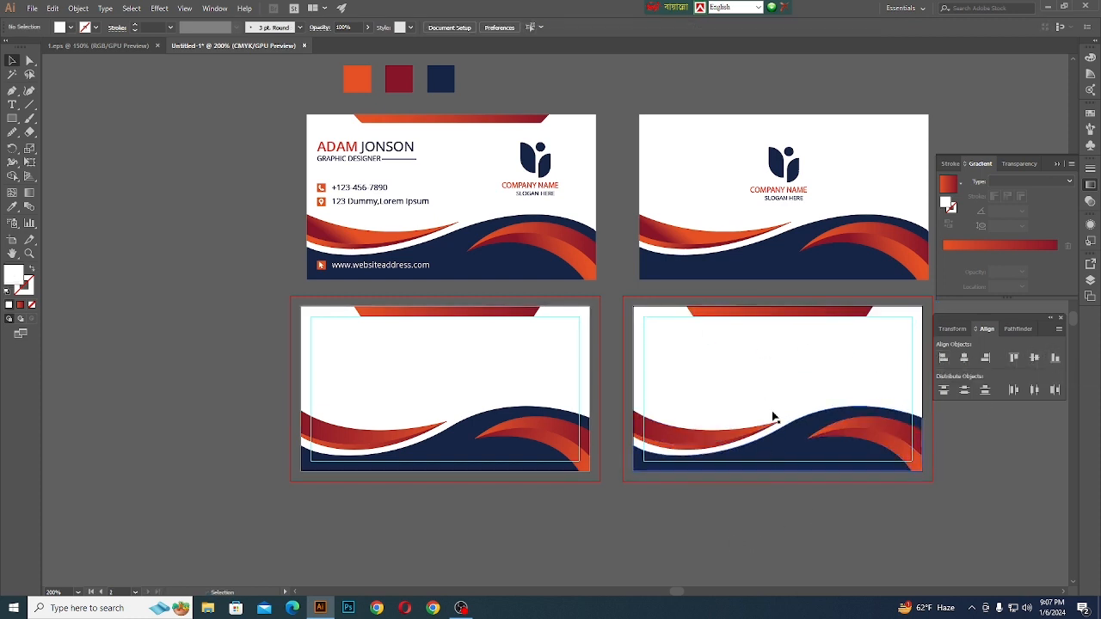
- Place a new point-text object in the empty canvas beside the front reference card
scroll(508, 493, "down", 1)
scroll(440, 353, "up", 1)
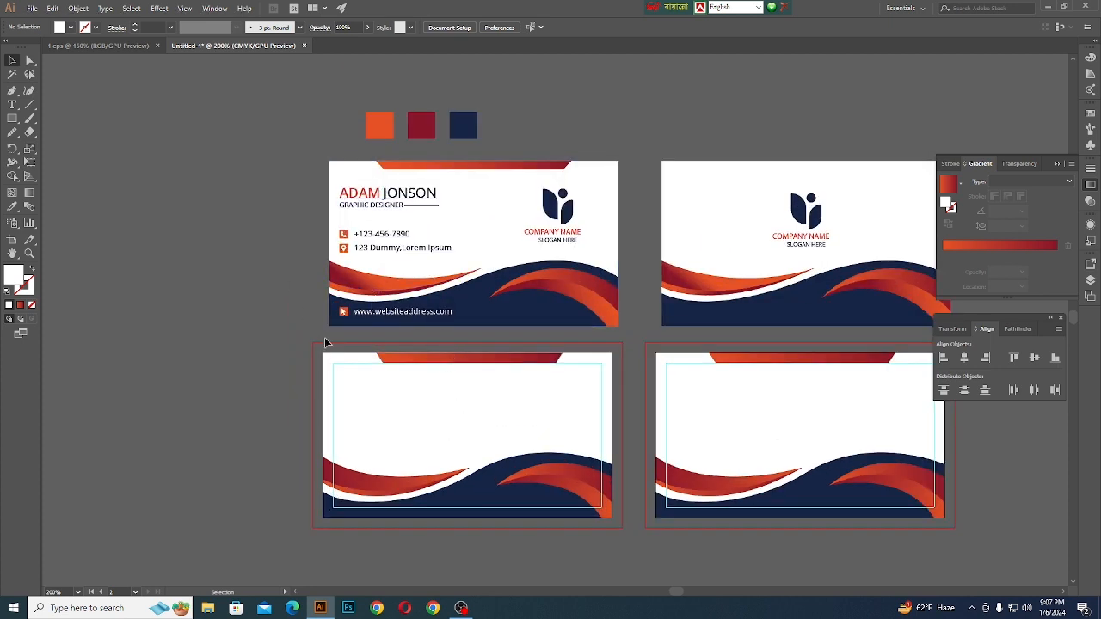
scroll(332, 364, "down", 1)
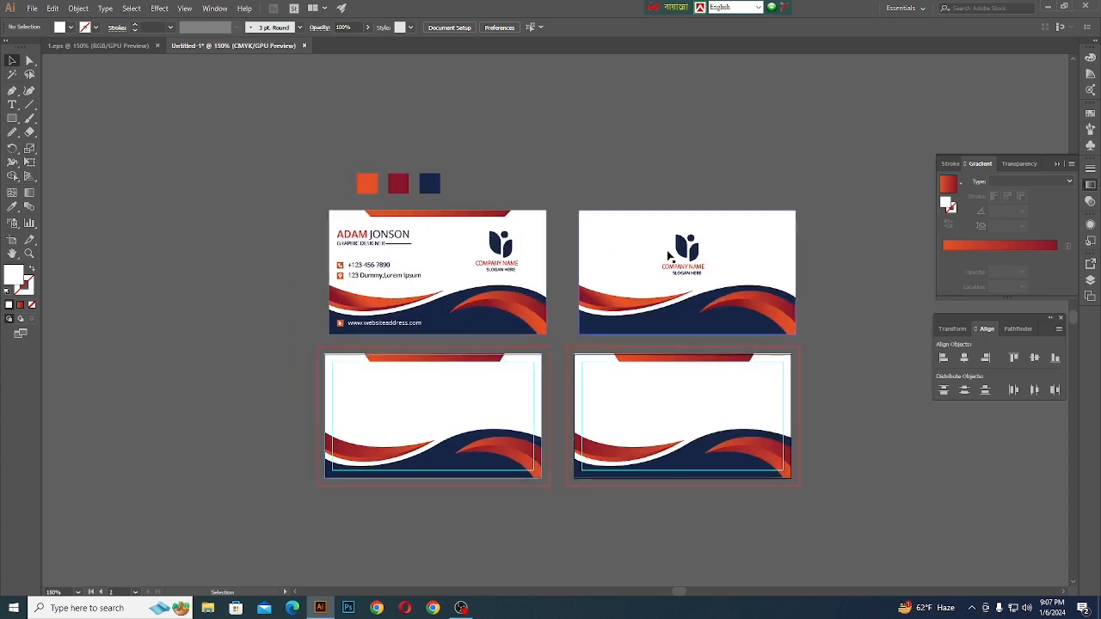
scroll(276, 290, "up", 1)
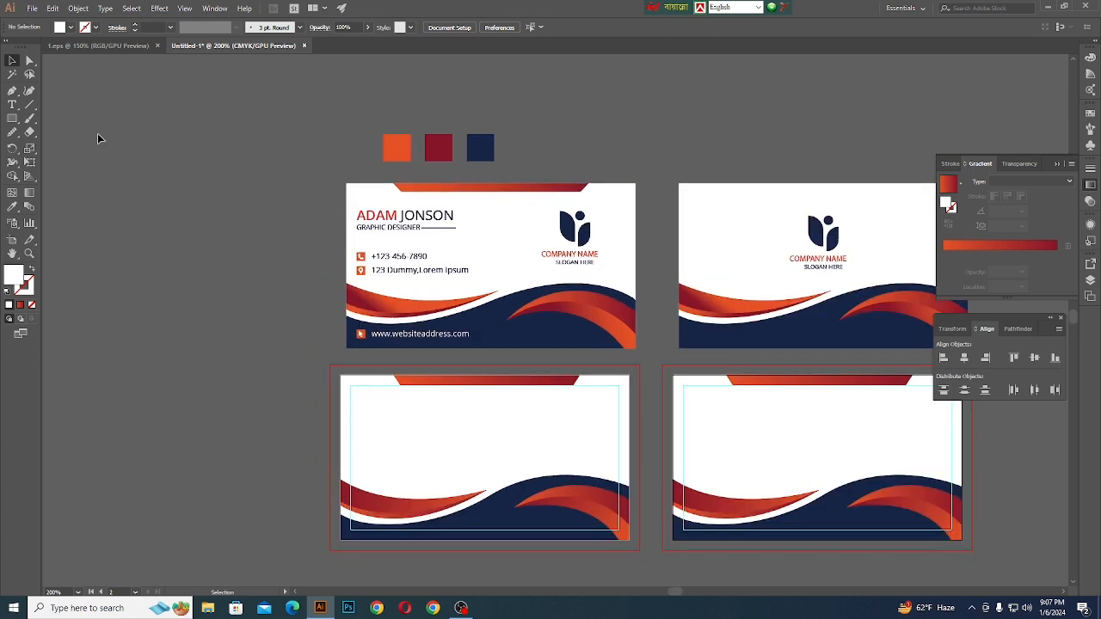
left_click(17, 107)
scroll(181, 205, "up", 1)
left_click(313, 353)
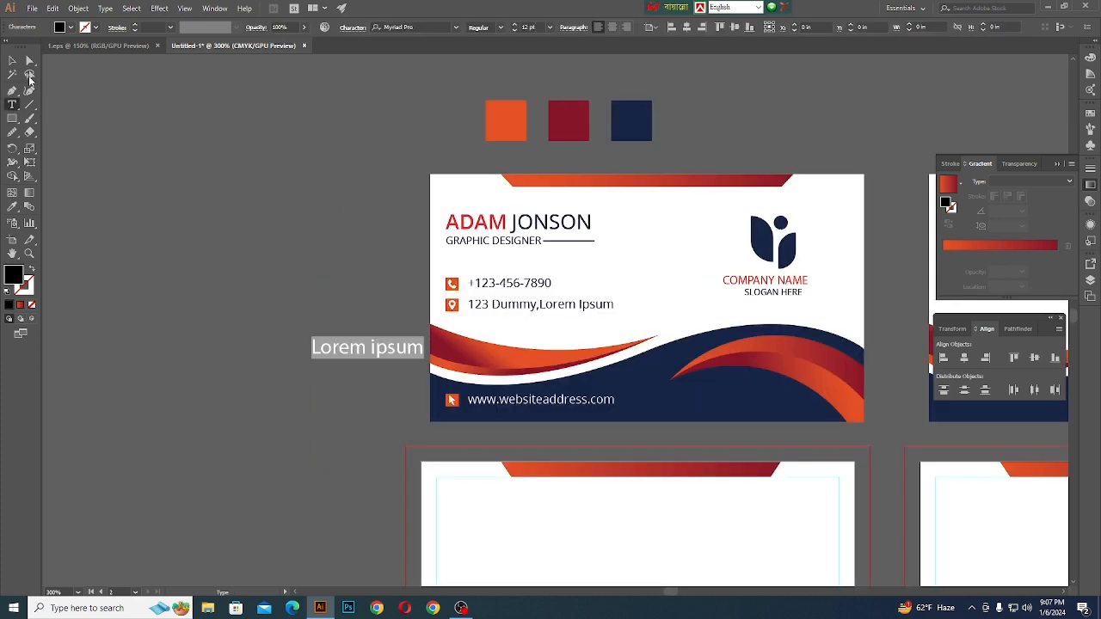
left_click(16, 60)
left_click_drag(375, 351, 196, 369)
key("t")
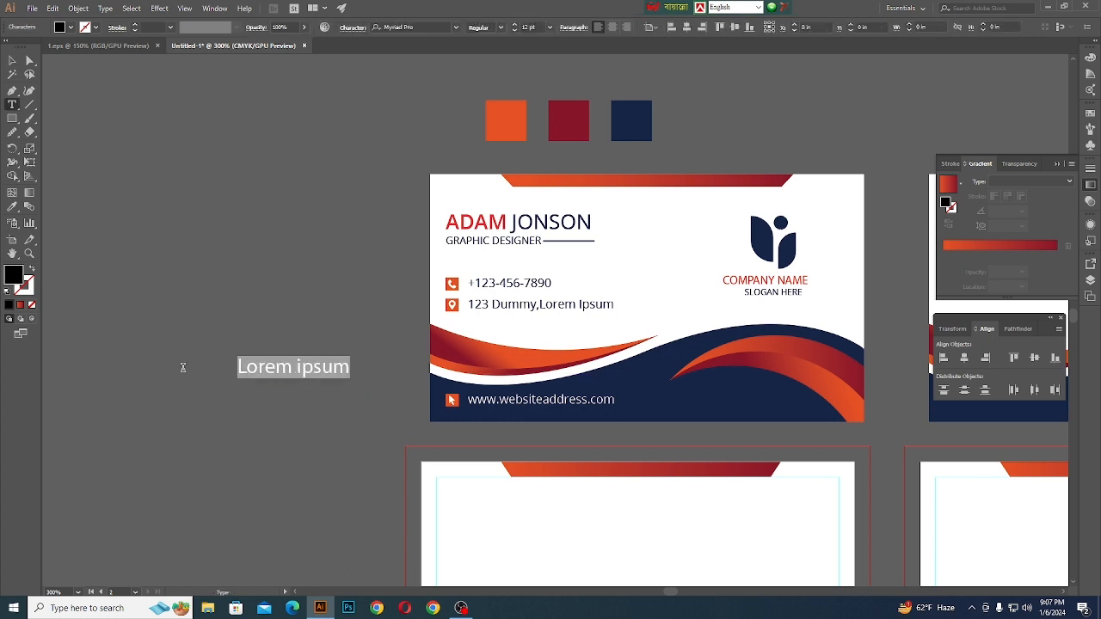
- Replace the placeholder text with the cardholder's full name in capitals, as on the reference card
key("BackSpace")
type("ADAM ")
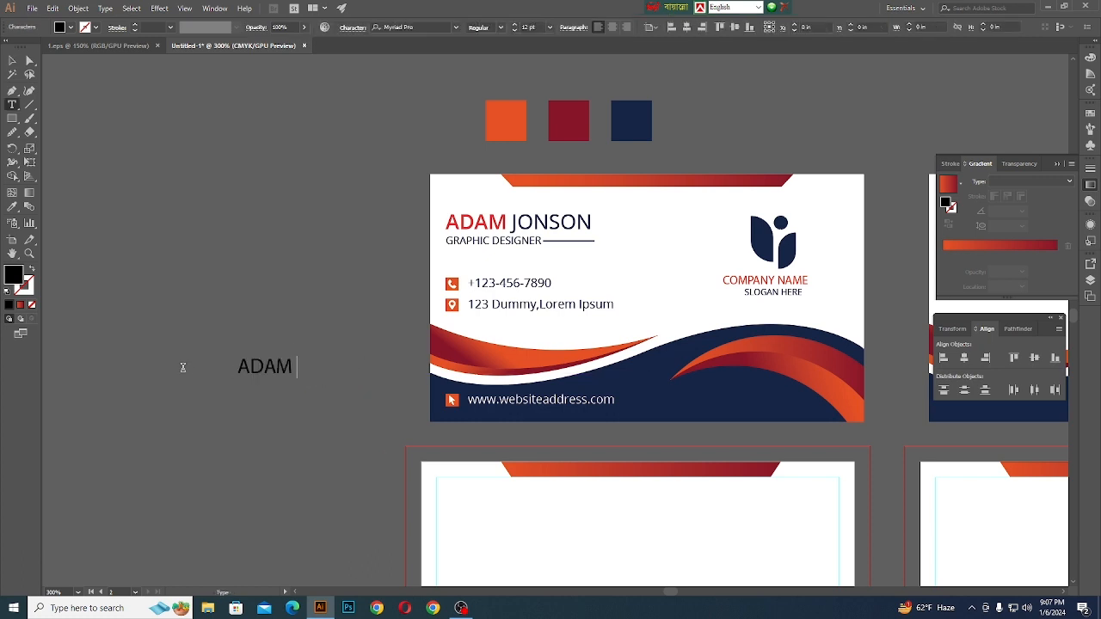
type("JONSON")
left_click(12, 60)
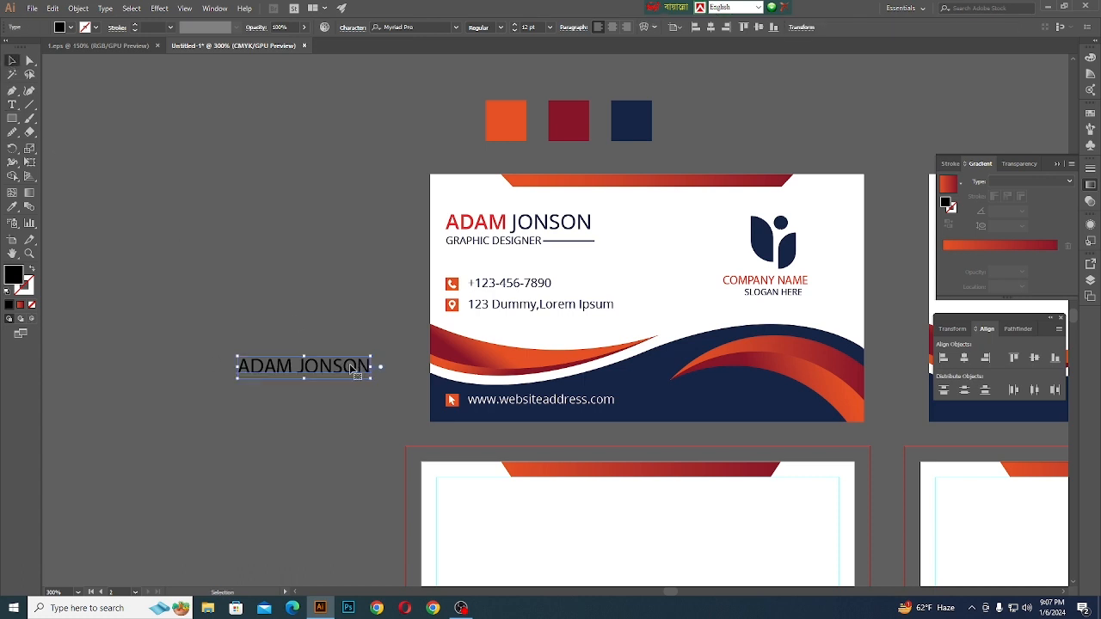
- Set the first name in the new text to Open Sans Semibold, matching the first name on the reference card
left_click(424, 243)
double_click(462, 230)
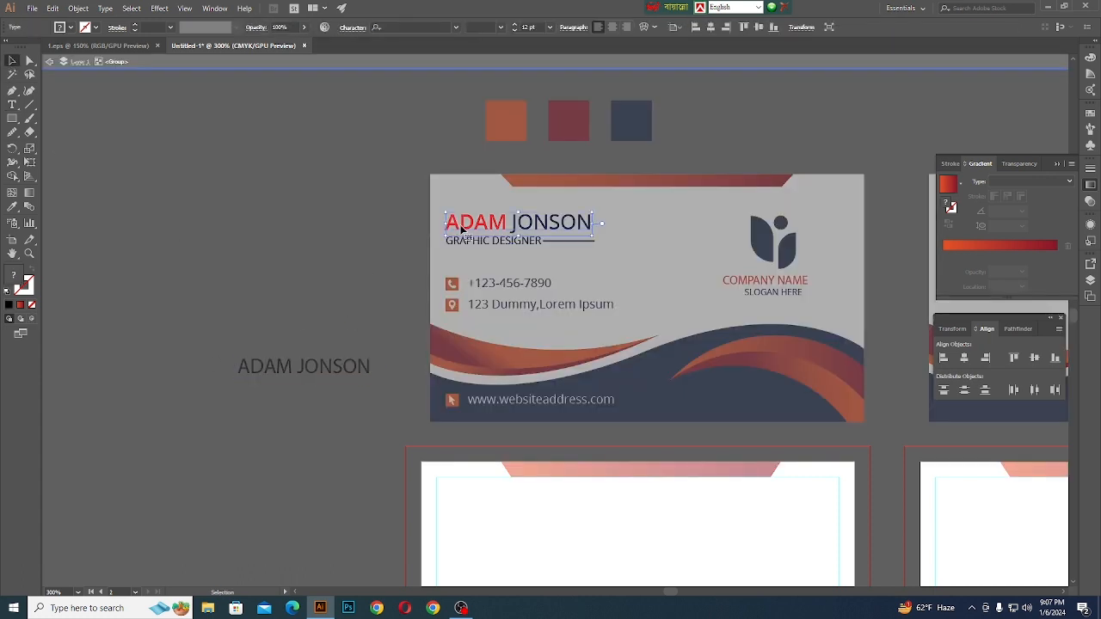
double_click(464, 227)
left_click_drag(507, 222, 425, 220)
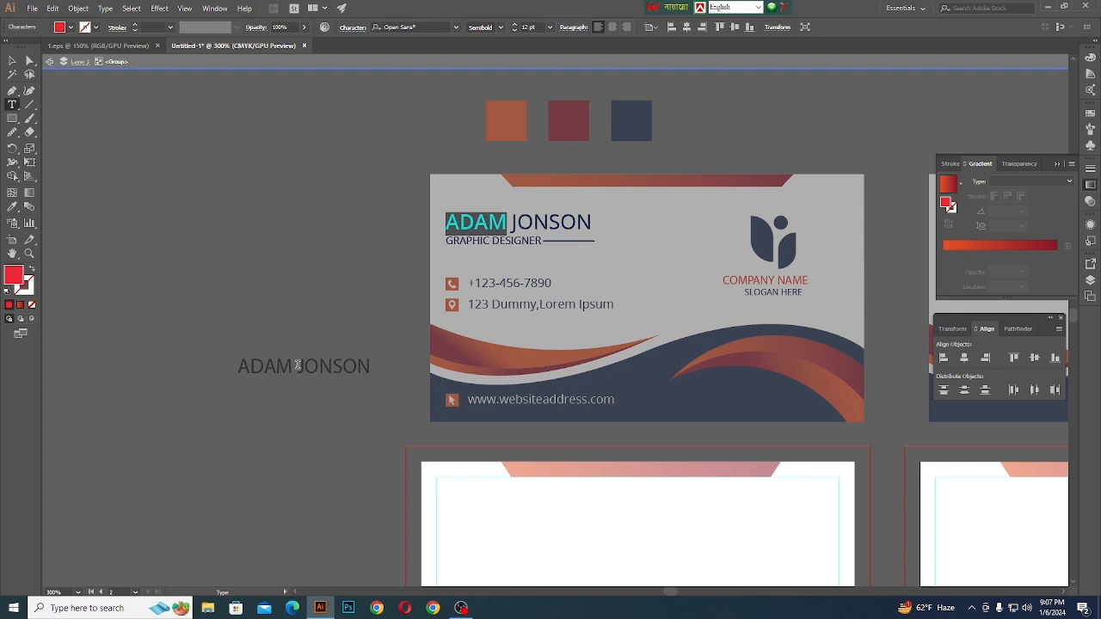
left_click(12, 61)
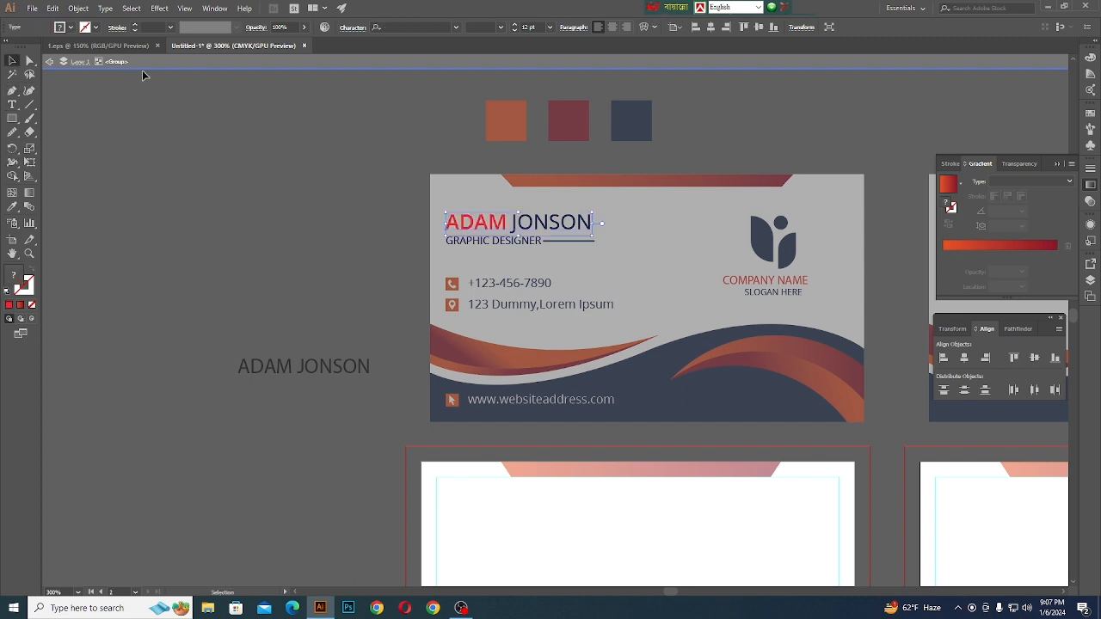
left_click(142, 68)
double_click(292, 365)
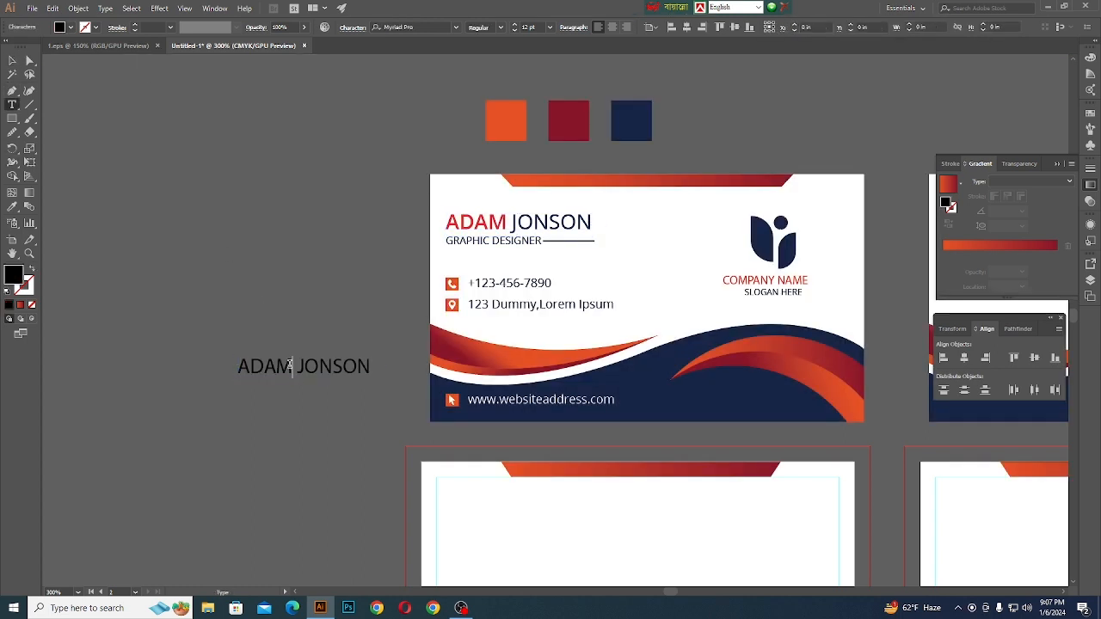
left_click_drag(290, 364, 225, 364)
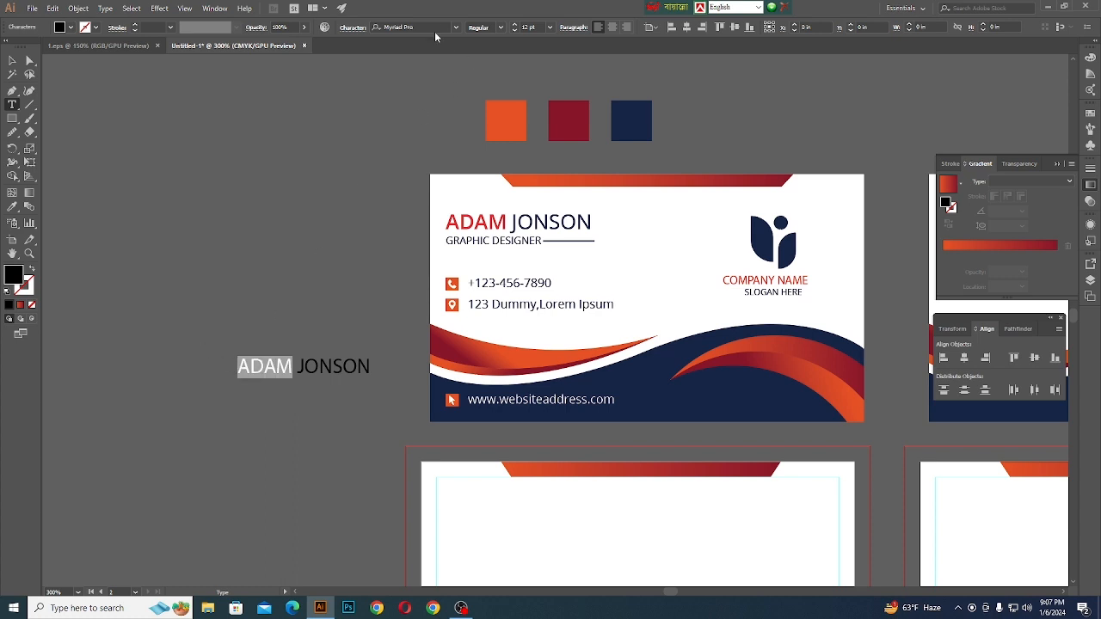
left_click(434, 31)
type("open")
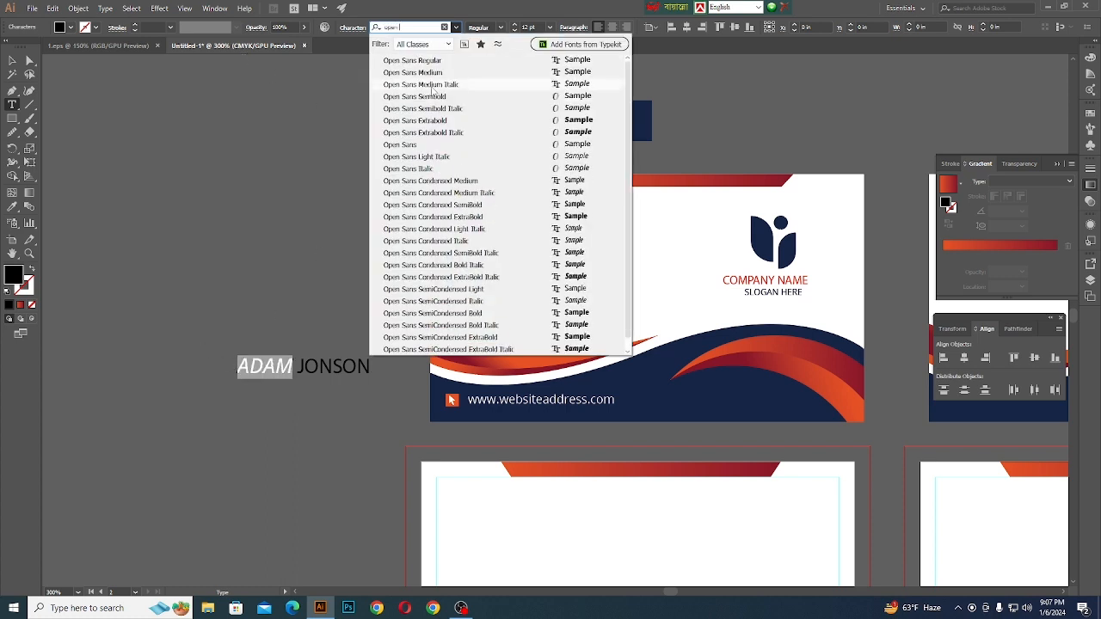
left_click(437, 97)
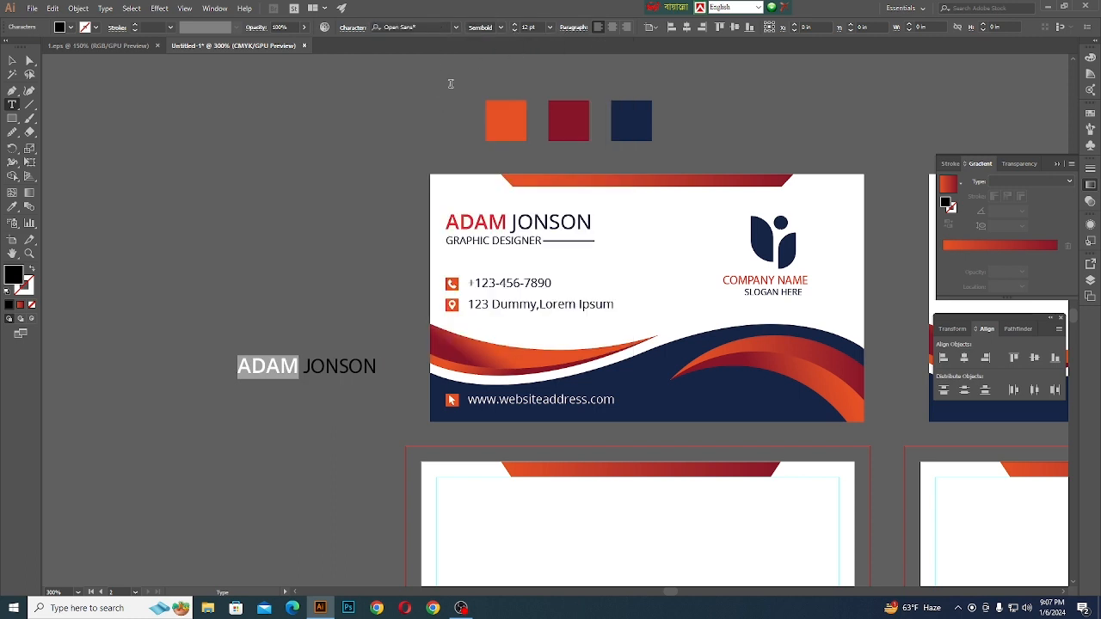
- Check the font and style of the last name on the front reference card
left_click(13, 61)
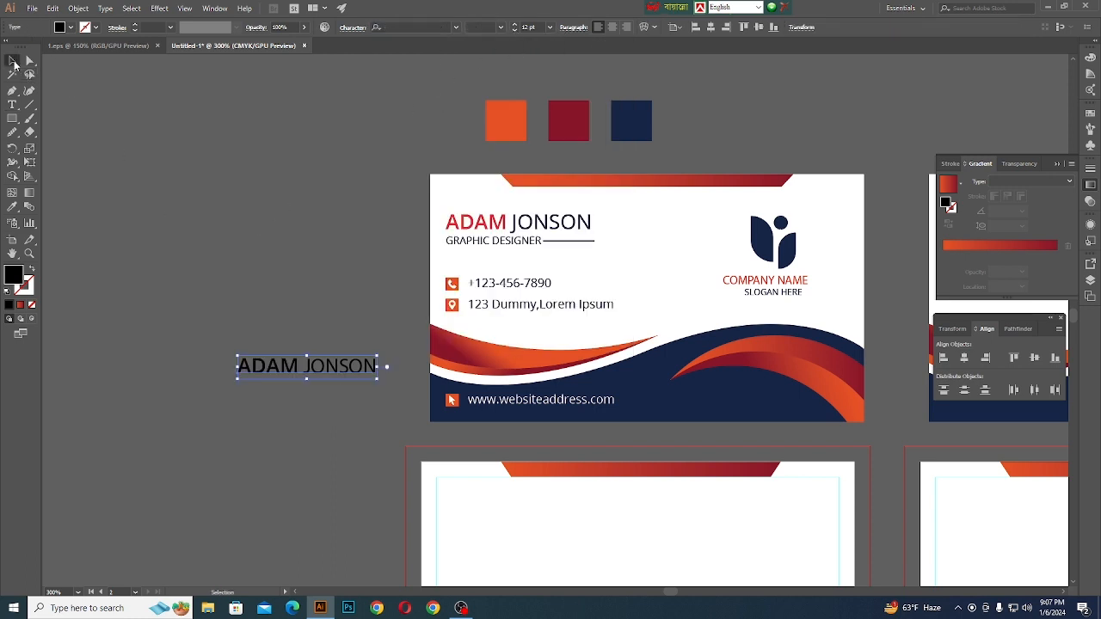
double_click(567, 226)
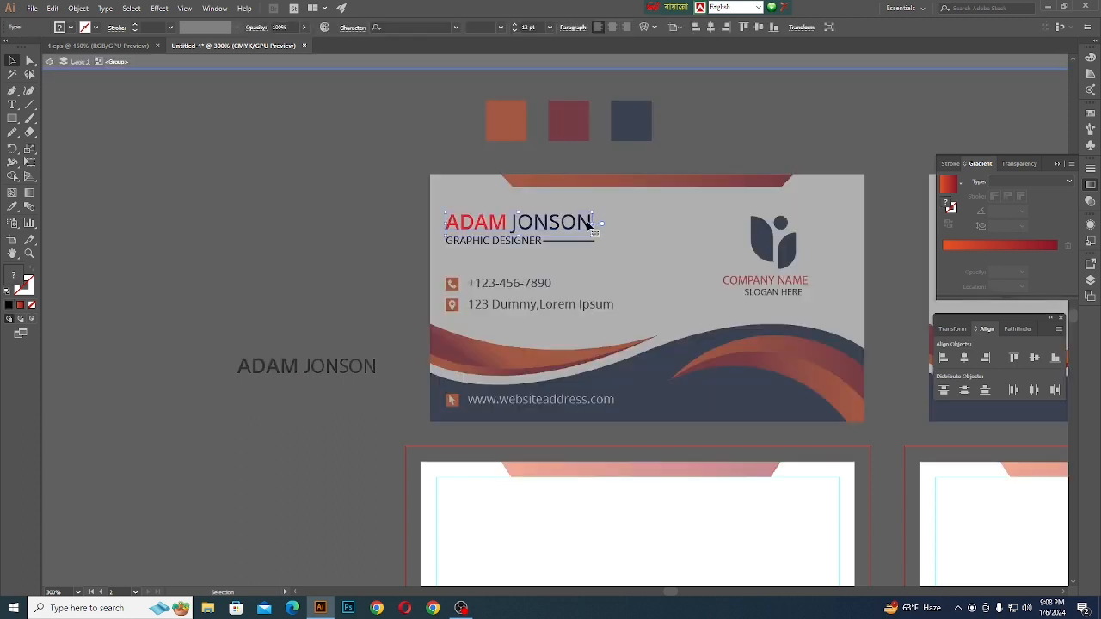
double_click(586, 221)
left_click_drag(582, 221, 524, 221)
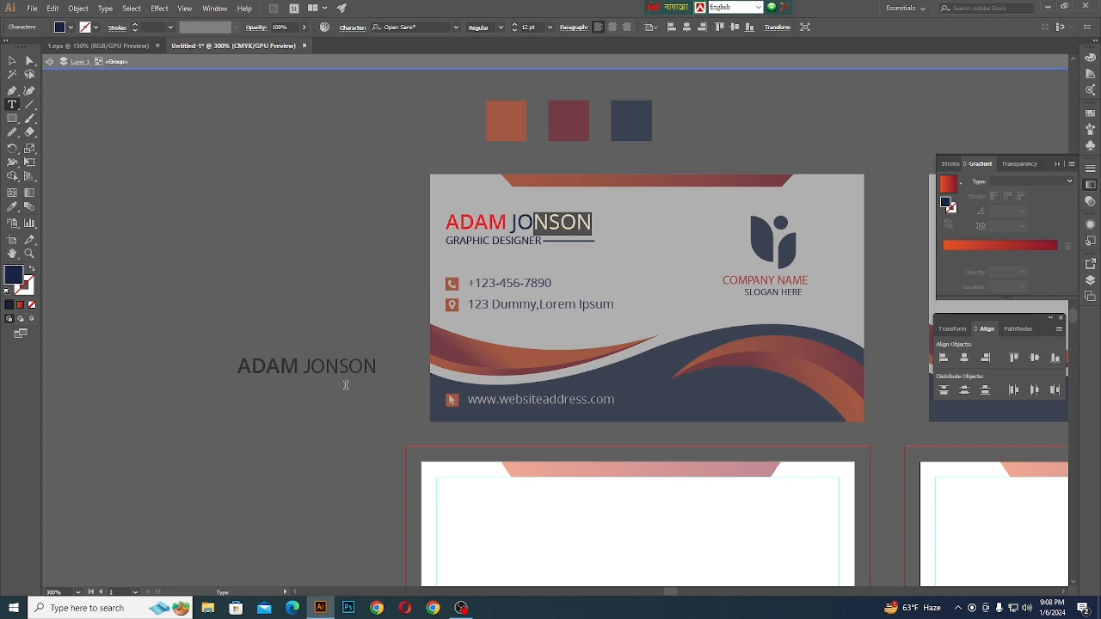
key("Escape")
left_click(387, 65)
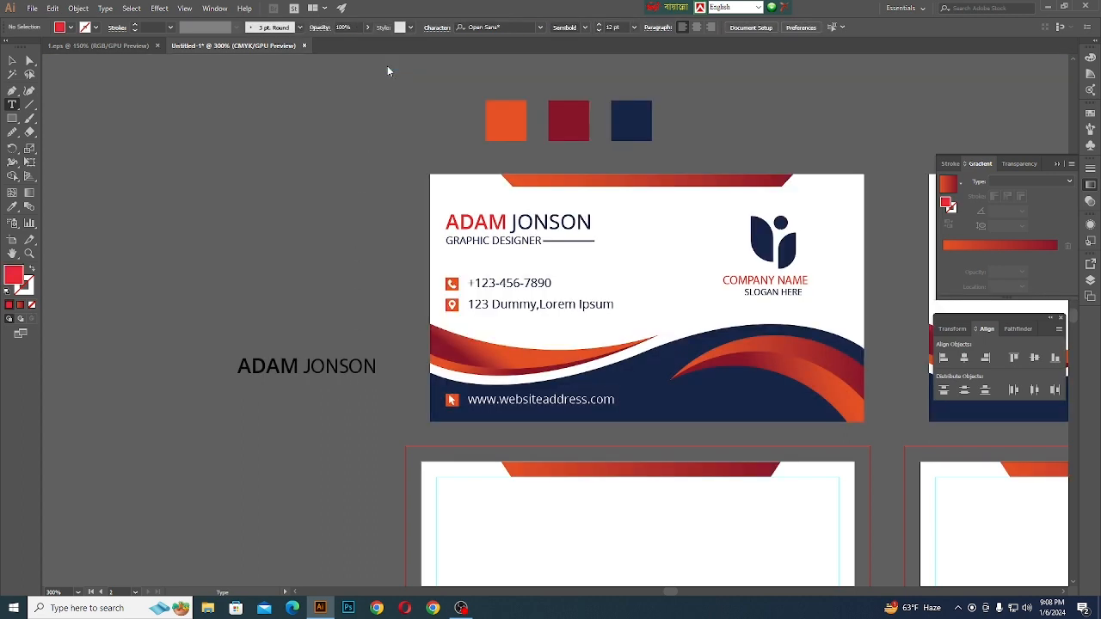
- Set the last name in the new text to Open Sans Regular
left_click(308, 365)
left_click_drag(307, 362, 382, 369)
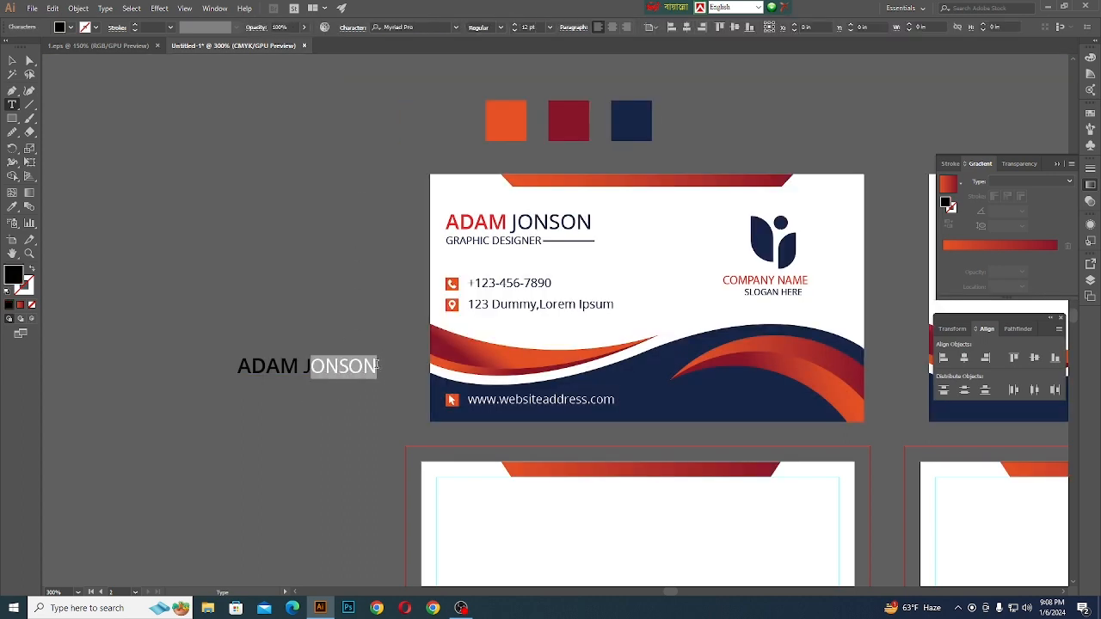
double_click(324, 366)
left_click(429, 28)
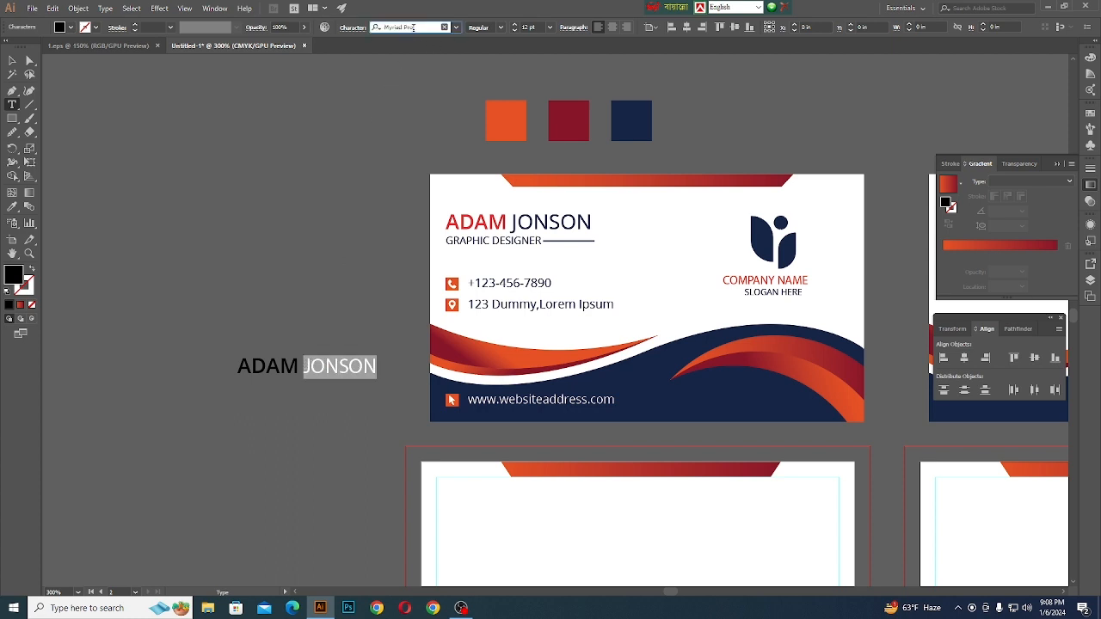
type("open")
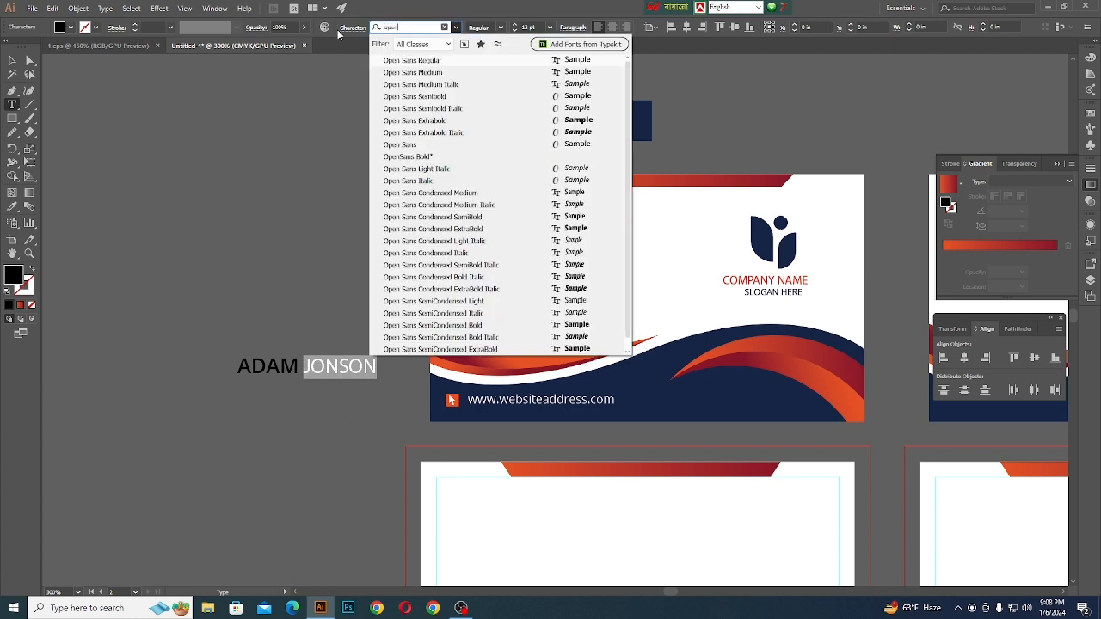
left_click(404, 61)
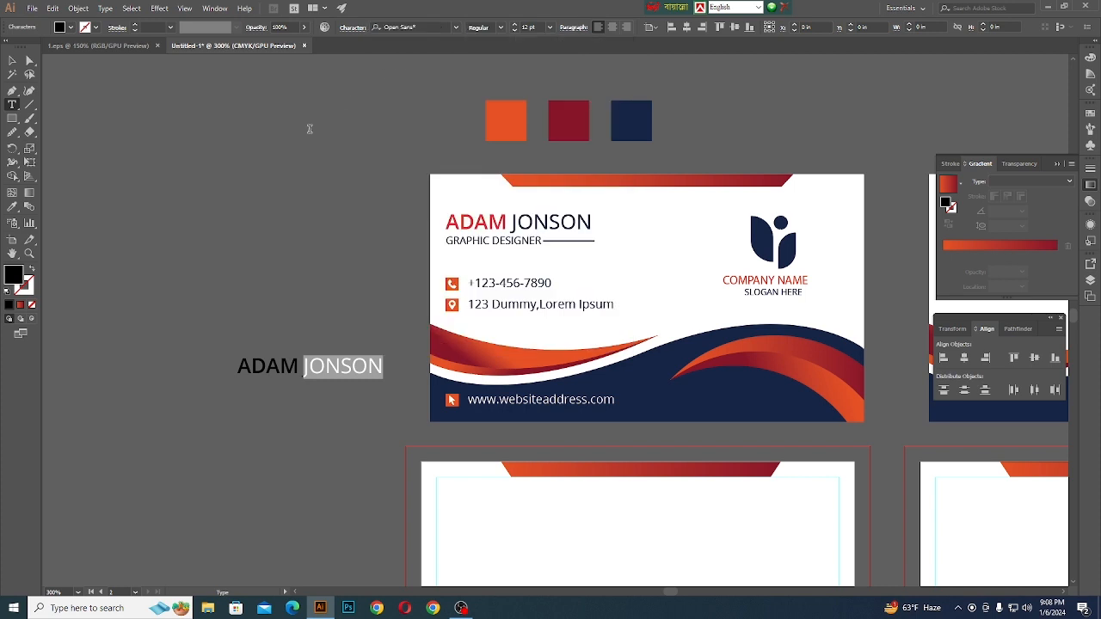
left_click(215, 224)
left_click(12, 61)
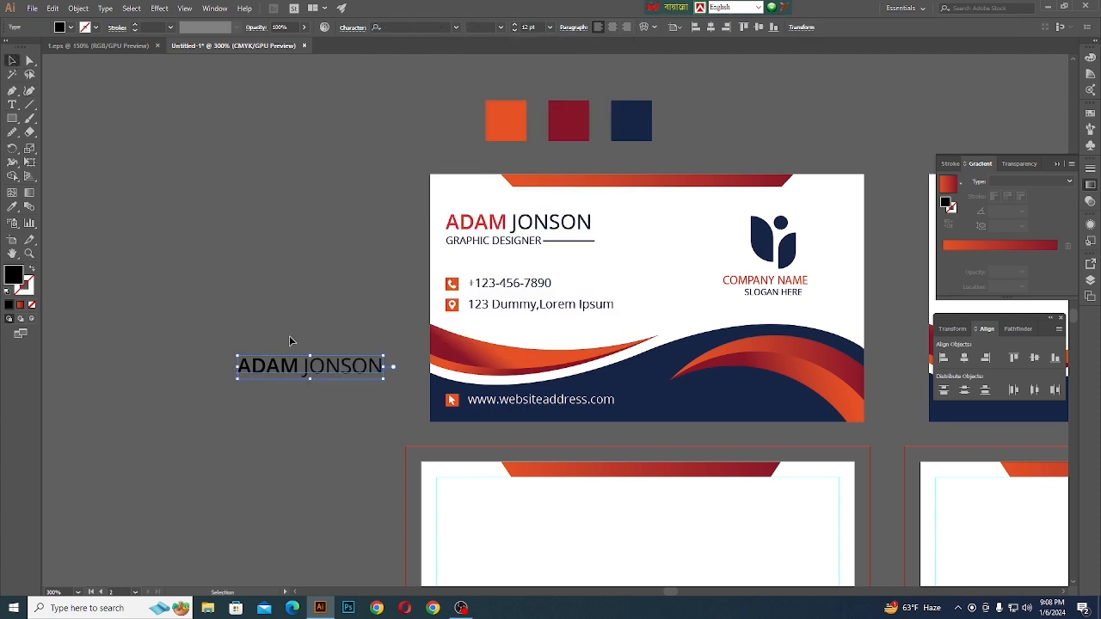
left_click(314, 325)
- Duplicate the name text just below itself and replace the copy's wording with GRAPHIC DESIGNER
scroll(299, 389, "up", 1)
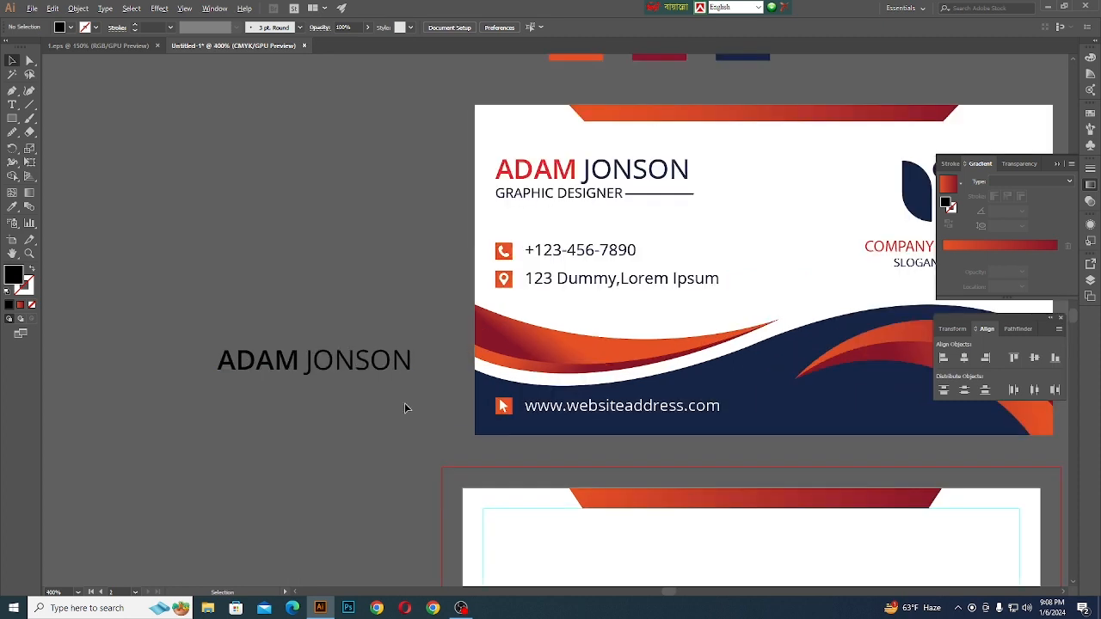
left_click_drag(310, 376, 317, 421)
key("t")
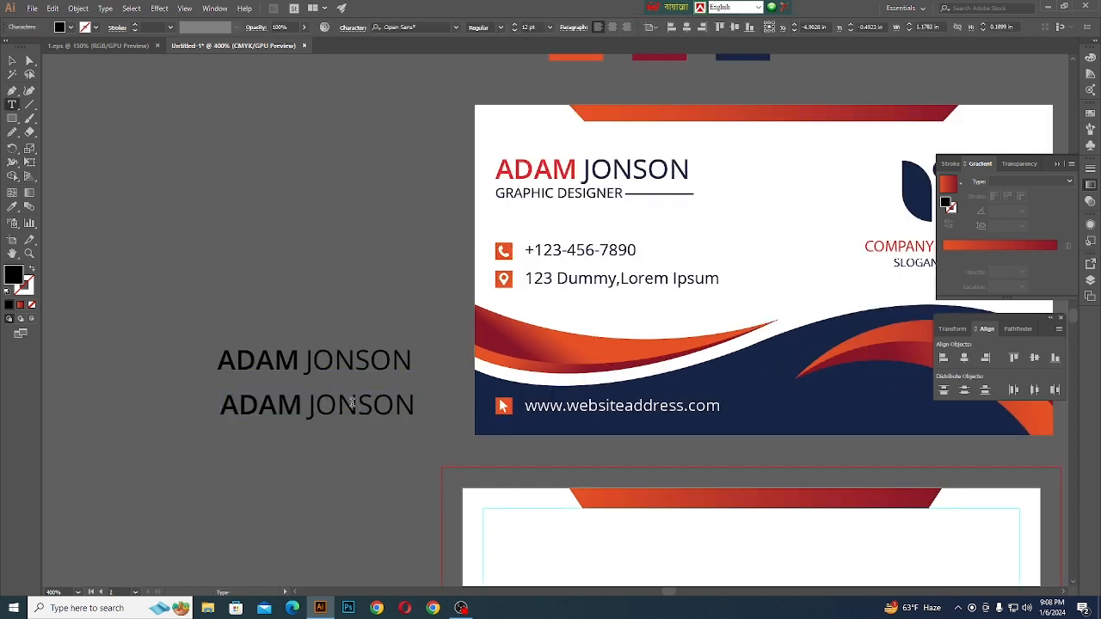
left_click_drag(421, 404, 219, 404)
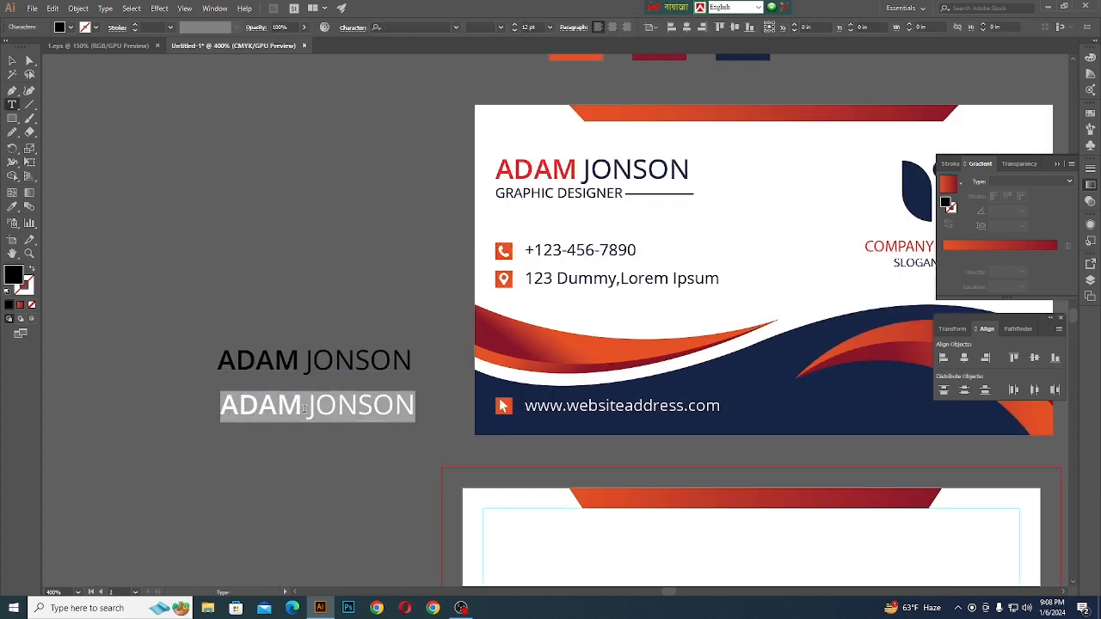
key("BackSpace")
type("GR")
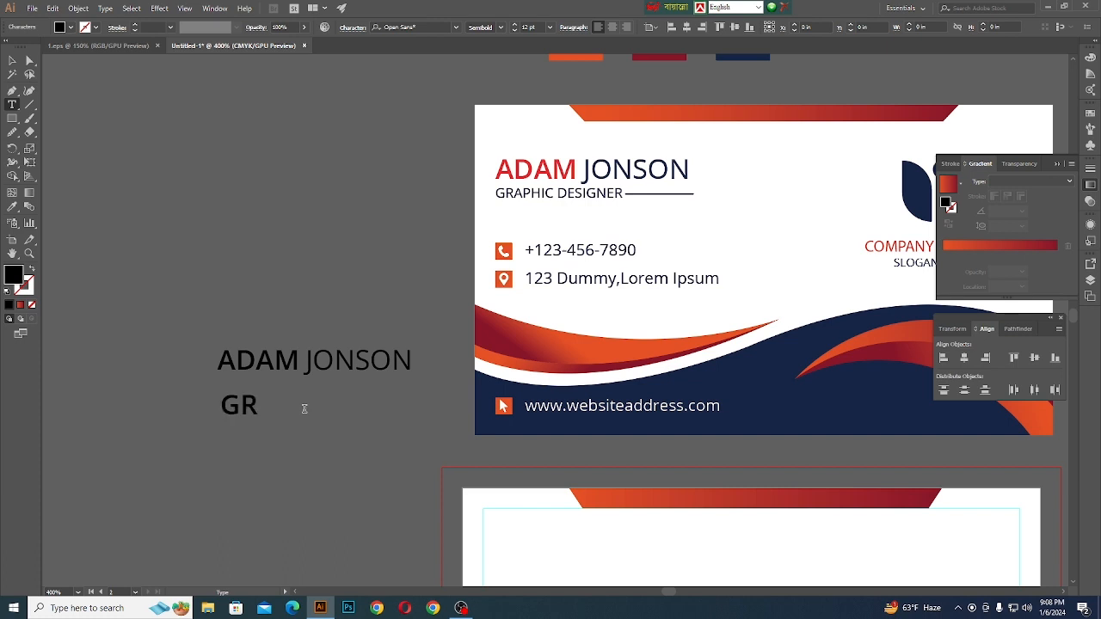
type("APHIC")
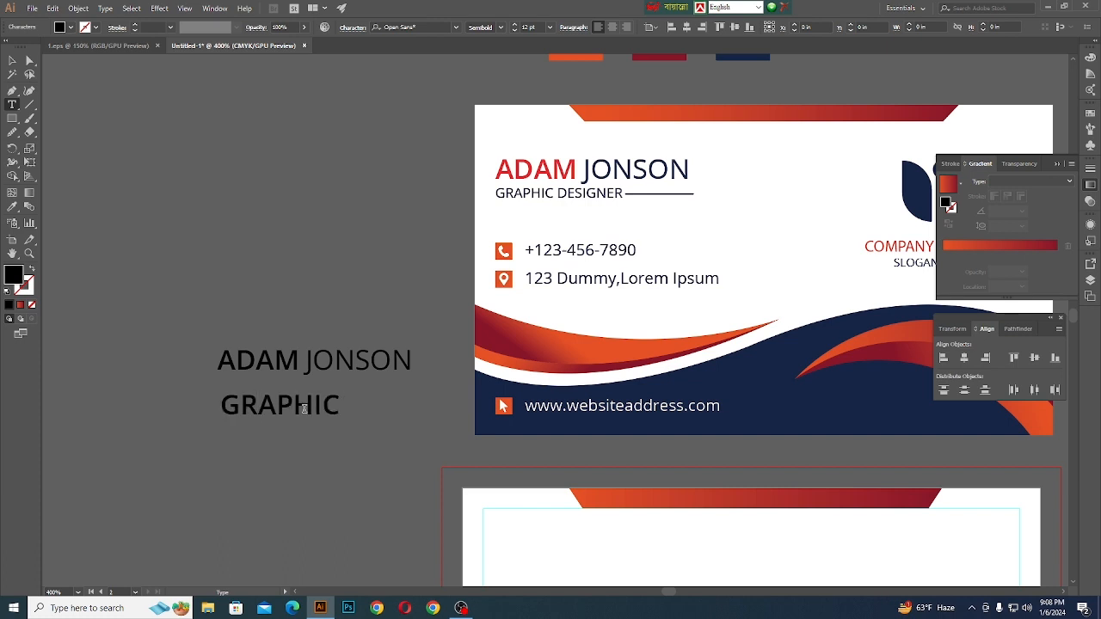
type(" DESIGNER")
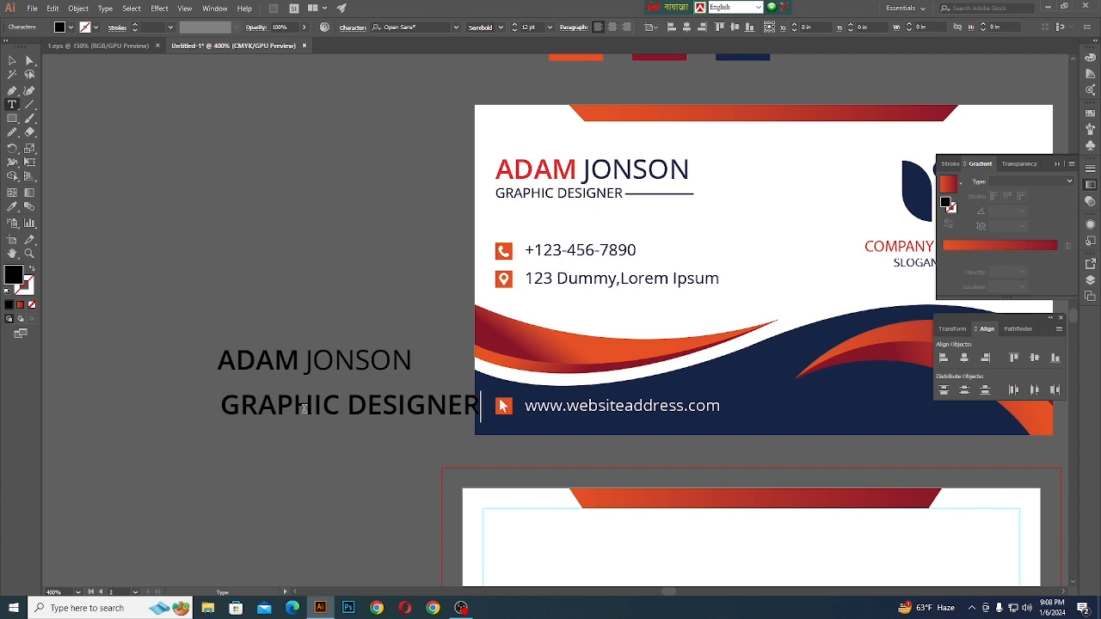
left_click(12, 60)
left_click(201, 204)
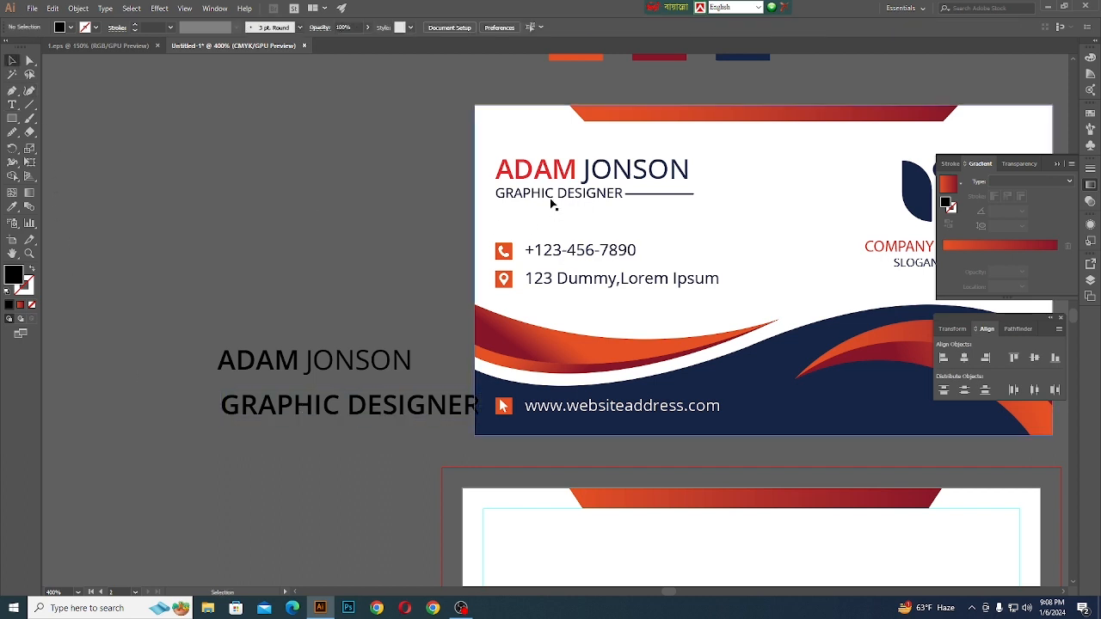
- Check the font, style and size of the job title on the front reference card
double_click(551, 201)
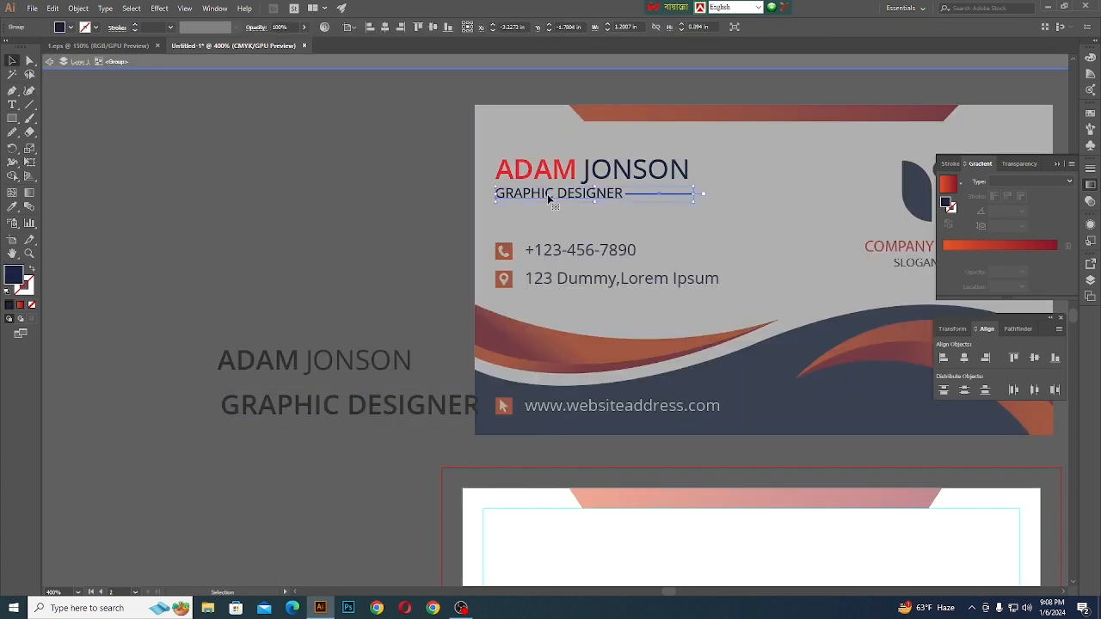
double_click(550, 200)
left_click(550, 200)
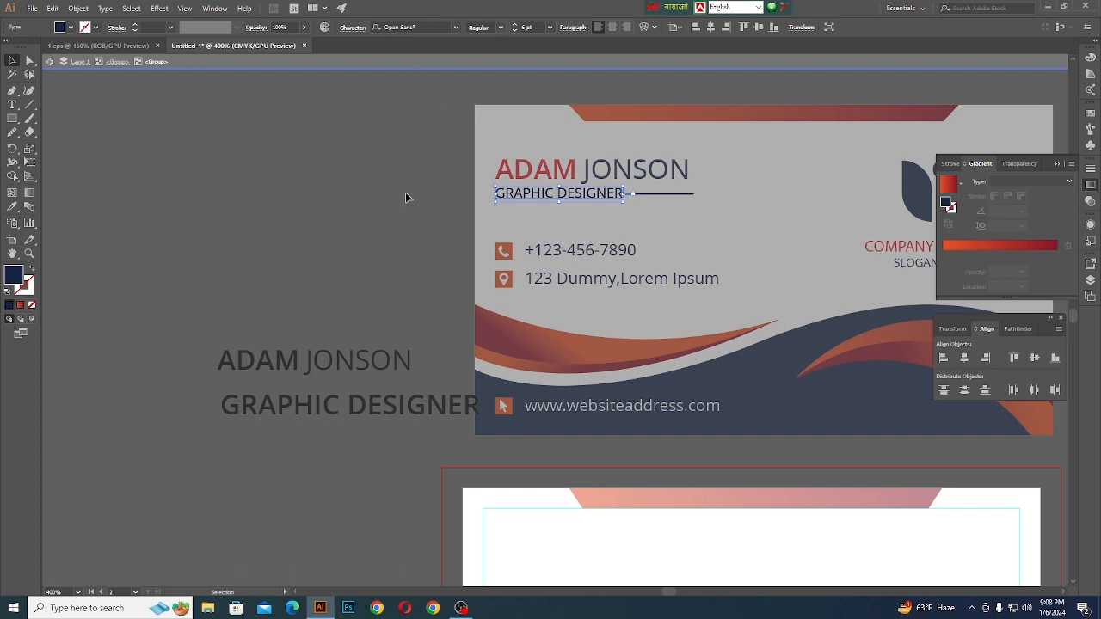
double_click(446, 121)
- Set the new GRAPHIC DESIGNER text to Regular style at 7 pt
scroll(366, 258, "right", 1)
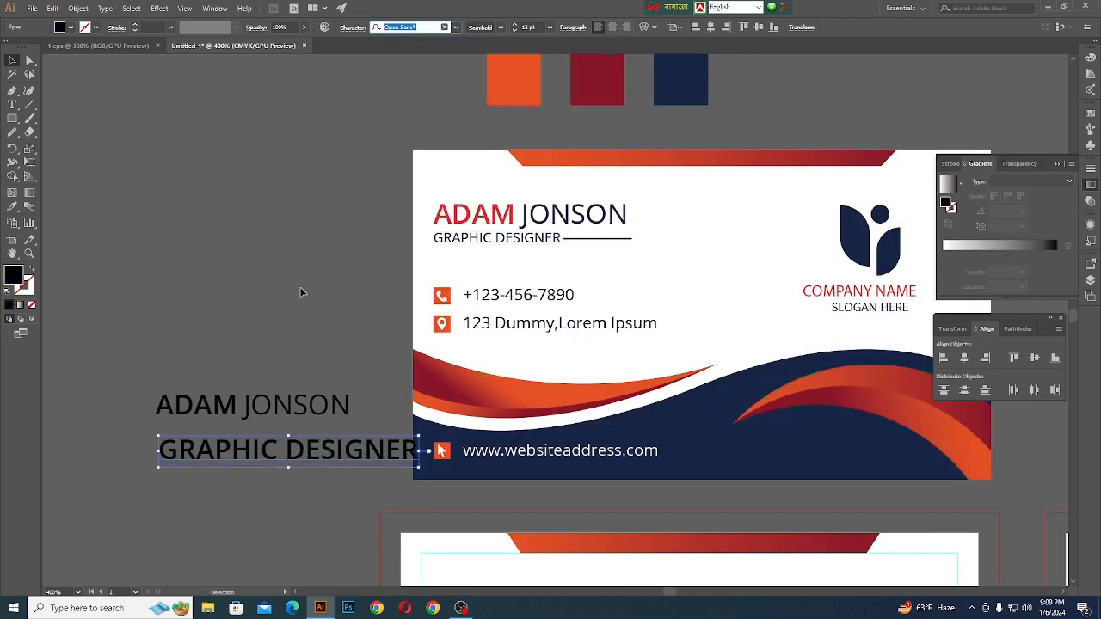
left_click(500, 26)
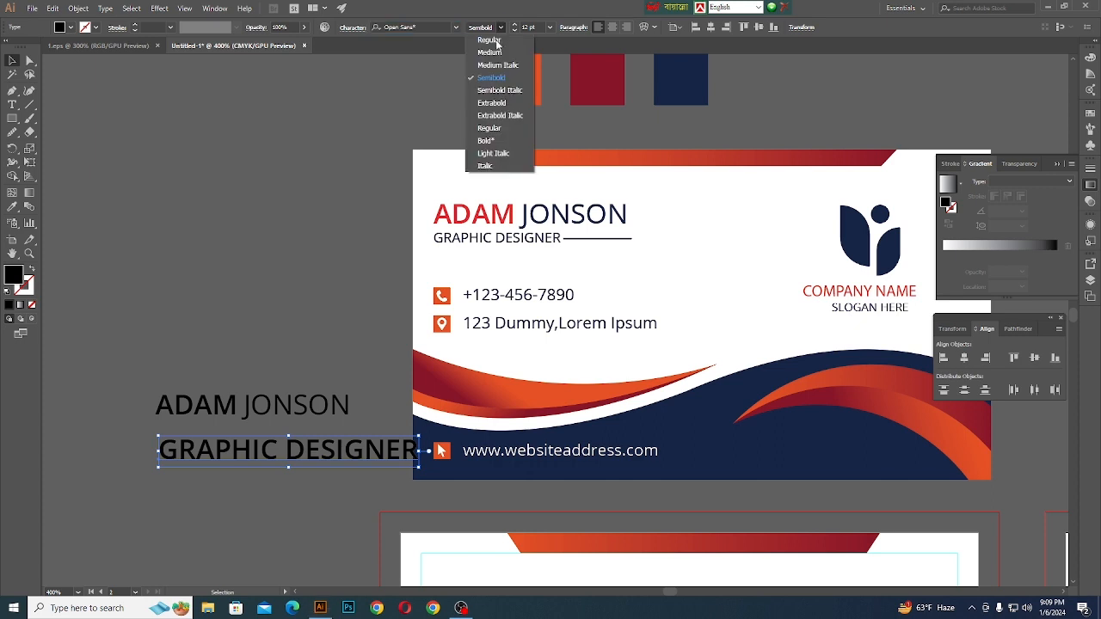
left_click(489, 40)
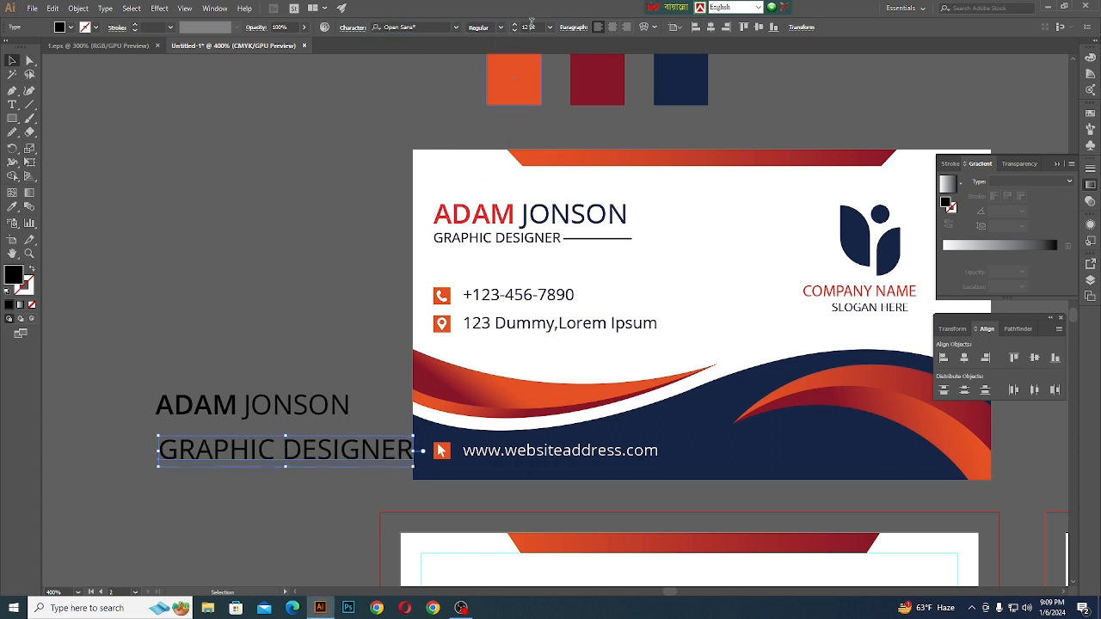
left_click_drag(532, 27, 490, 28)
key("Down")
key("Down")
key("Down")
key("Down")
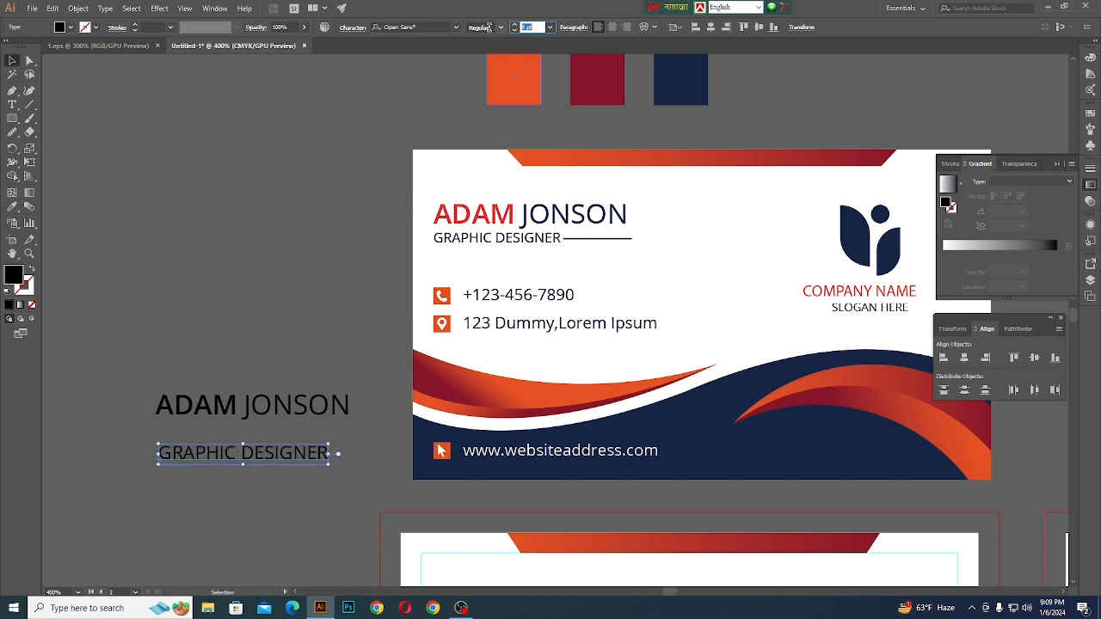
left_click(192, 430)
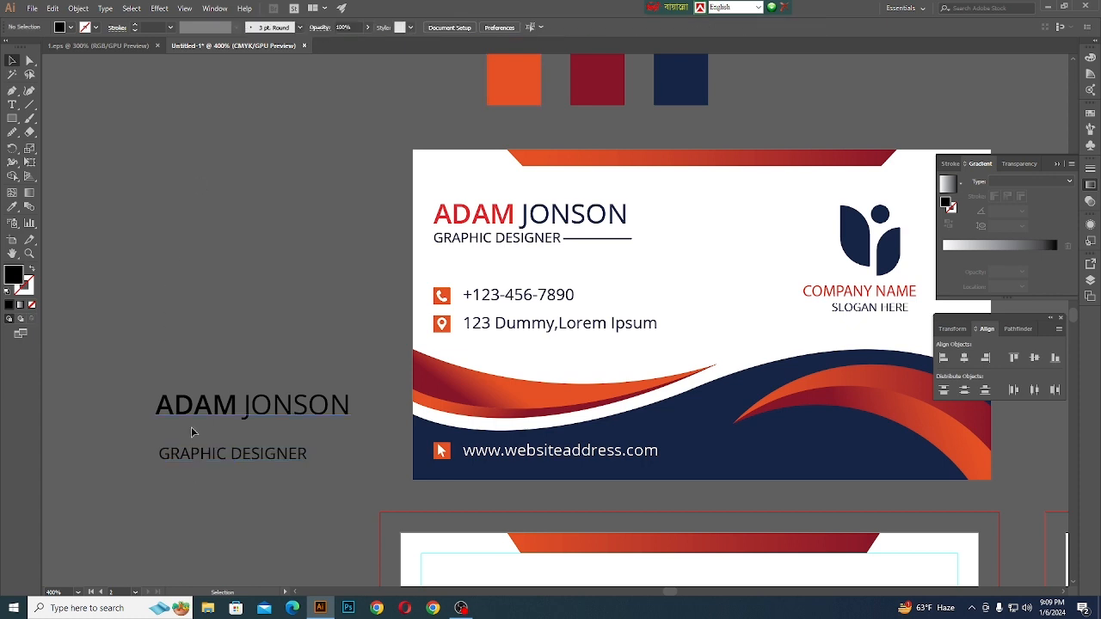
- Move the GRAPHIC DESIGNER text up close beneath the name, flush with the name's left edge
left_click_drag(200, 465, 200, 446)
left_click(210, 482)
left_click(229, 444)
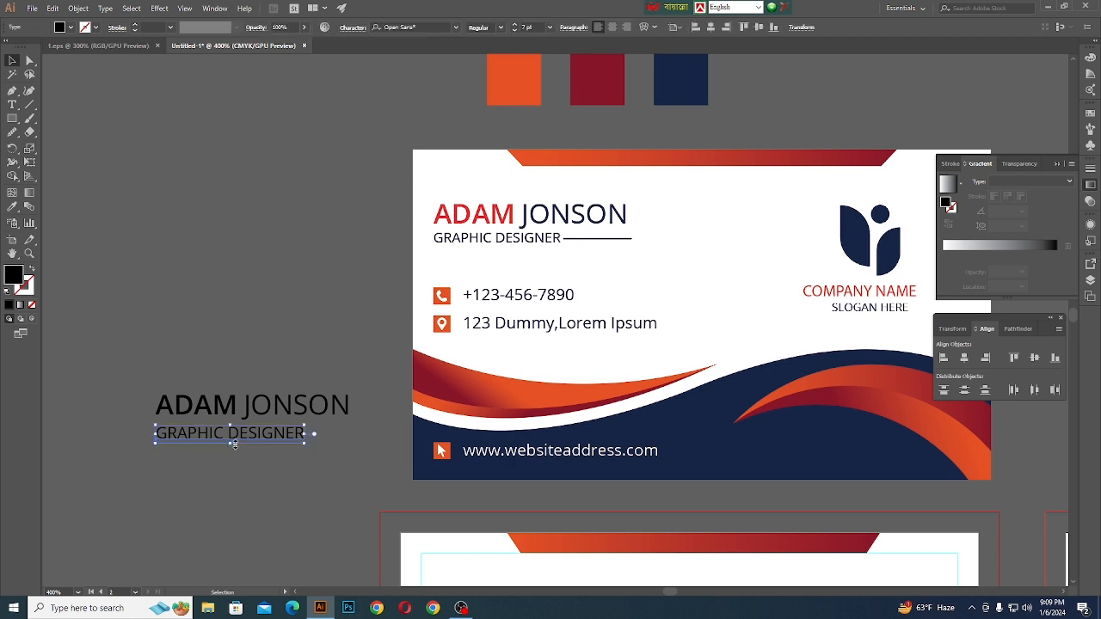
left_click(331, 466)
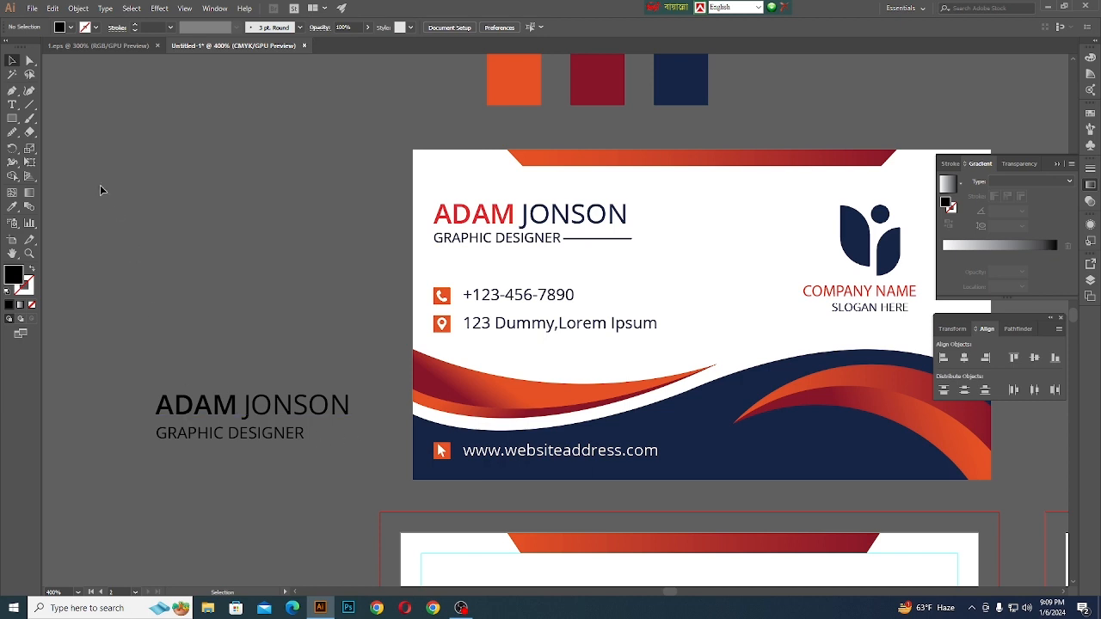
- Draw a thin black bar about 0.23 × 0.006 in after GRAPHIC DESIGNER, ending under the name's last letter
key("m")
scroll(310, 452, "up", 3)
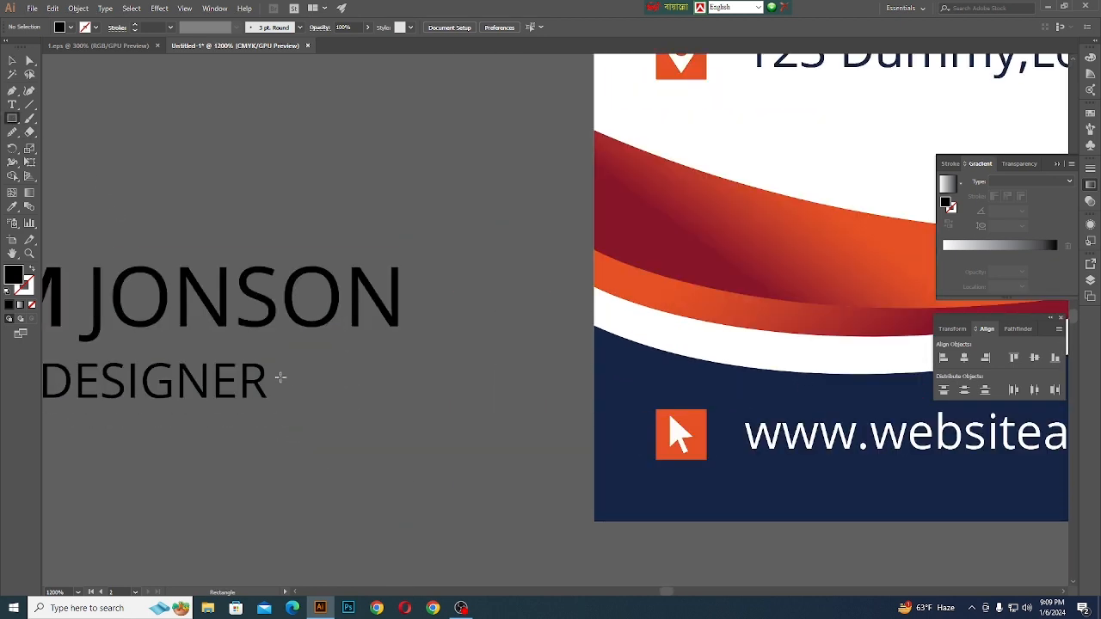
left_click_drag(282, 380, 398, 383)
key("v")
left_click(138, 128)
- Try to stretch the thin bar's left end toward the job title, to about 0.256 in wide
scroll(246, 413, "up", 5)
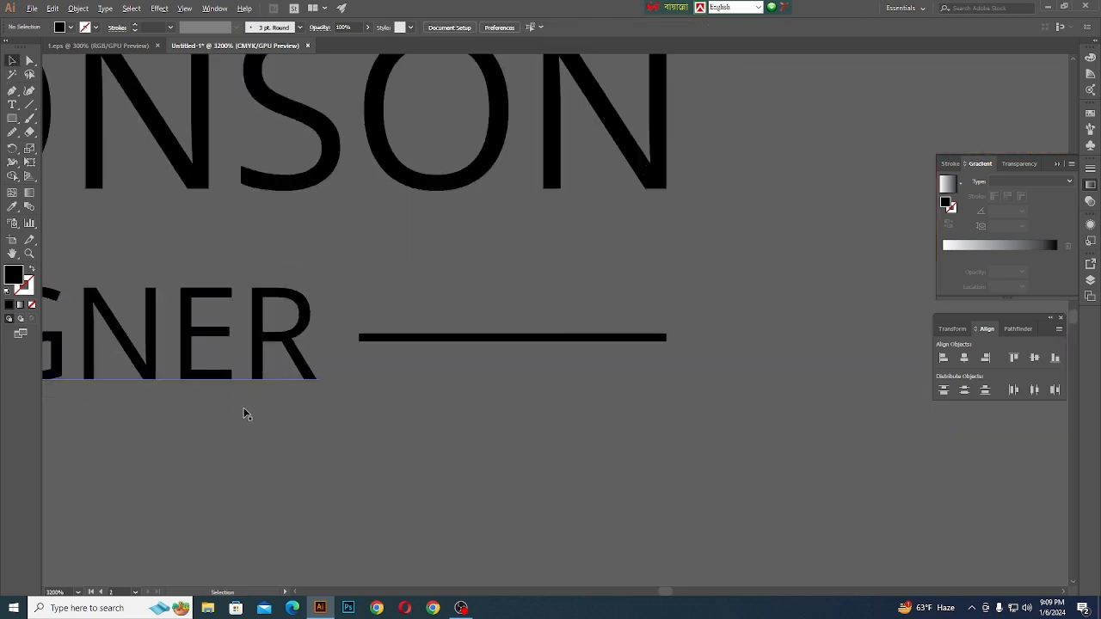
left_click(404, 296)
scroll(379, 299, "up", 3)
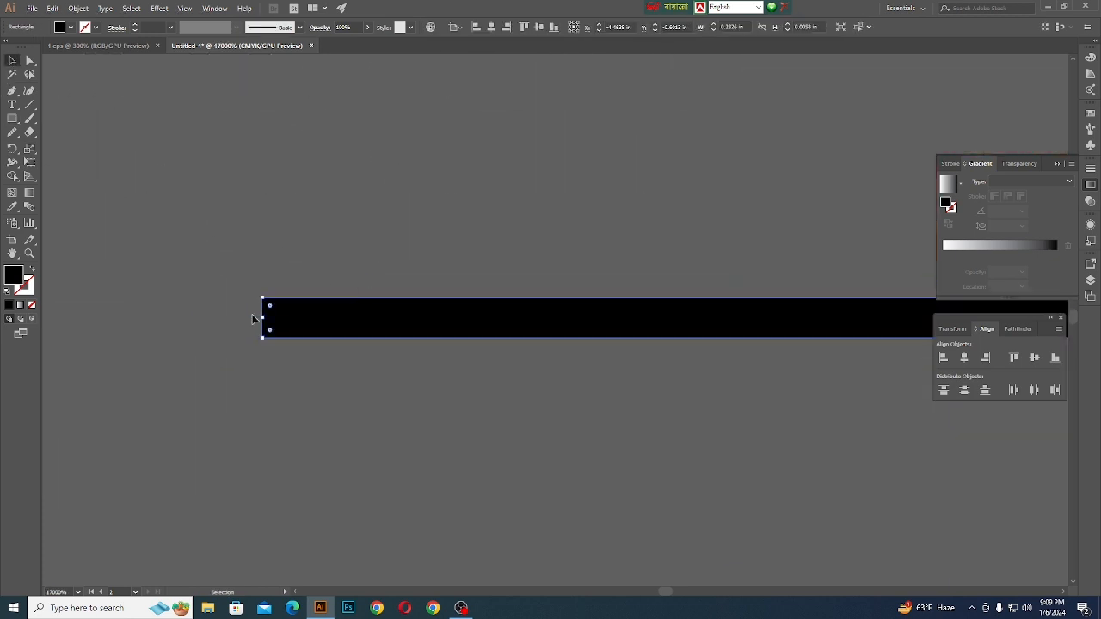
left_click_drag(264, 317, 103, 322)
scroll(430, 393, "down", 5)
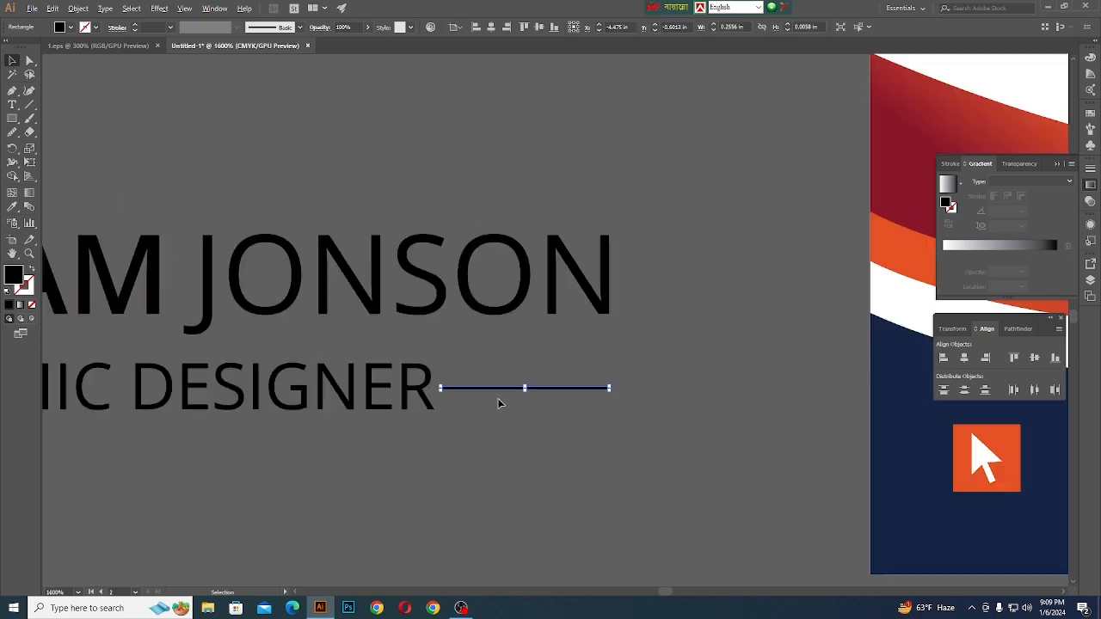
key("ctrl+z")
- Extend the thin bar's left end toward the job title so the bar is about 0.249 in wide
scroll(452, 396, "up", 5)
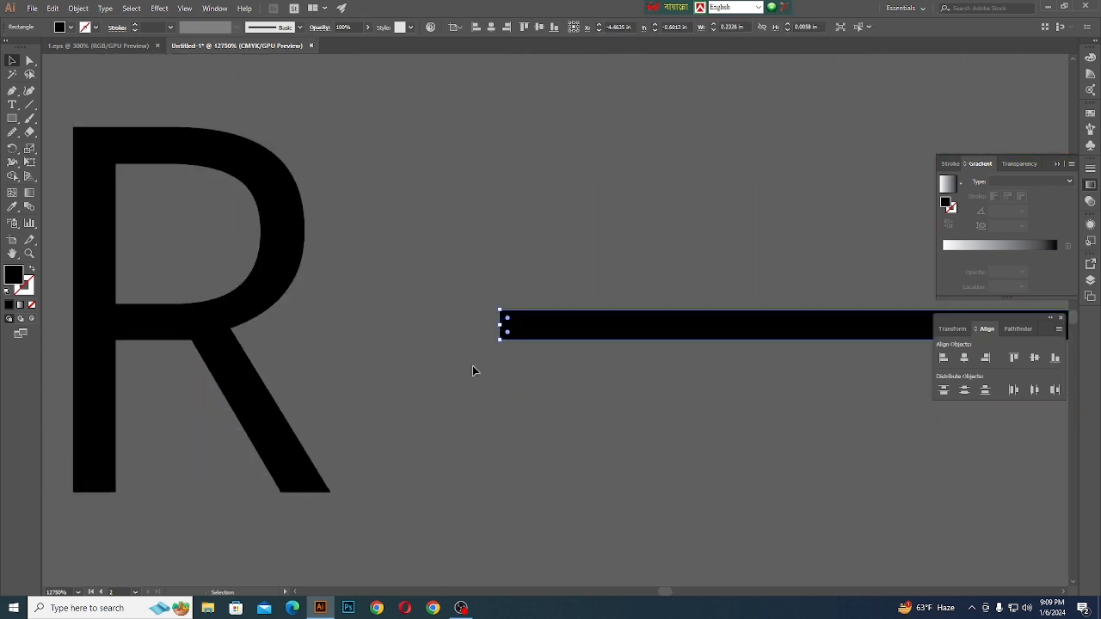
left_click_drag(497, 326, 413, 328)
scroll(550, 437, "down", 5)
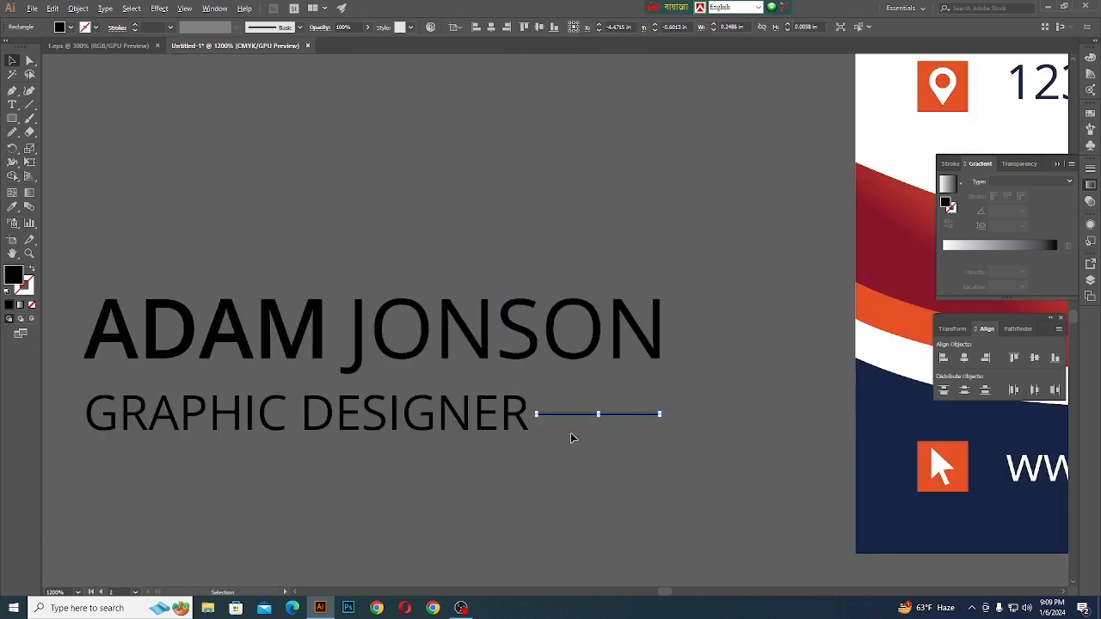
left_click(339, 478)
- Set alignment to the selection and vertically centre the thin bar with the GRAPHIC DESIGNER text
scroll(340, 478, "down", 2)
left_click(315, 442)
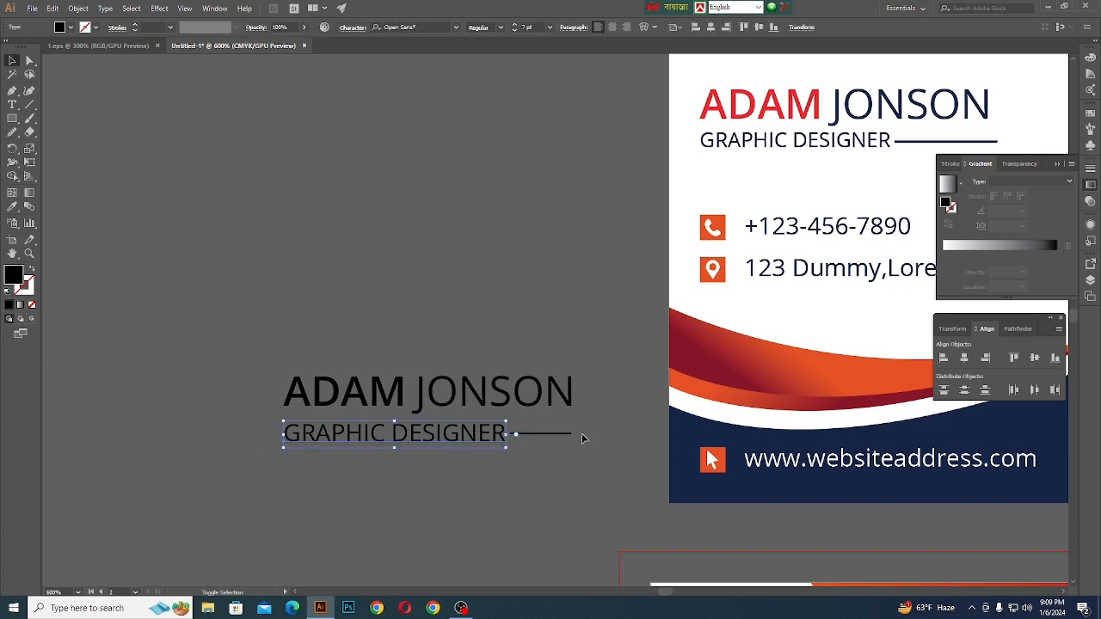
left_click(564, 437, "shift")
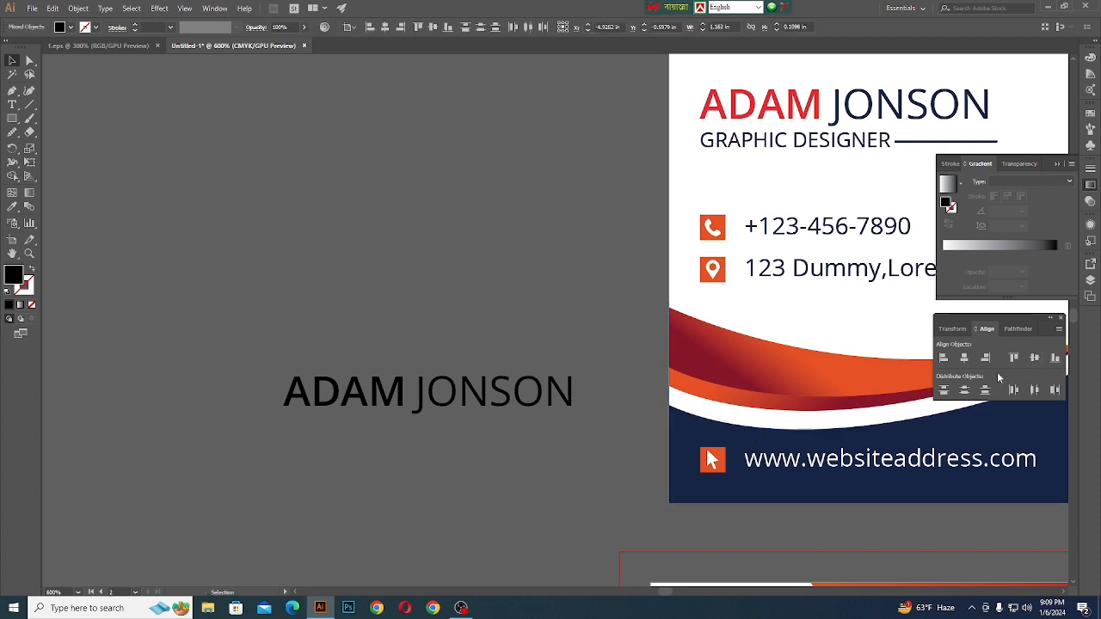
key("Delete")
key("ctrl+z")
left_click(352, 28)
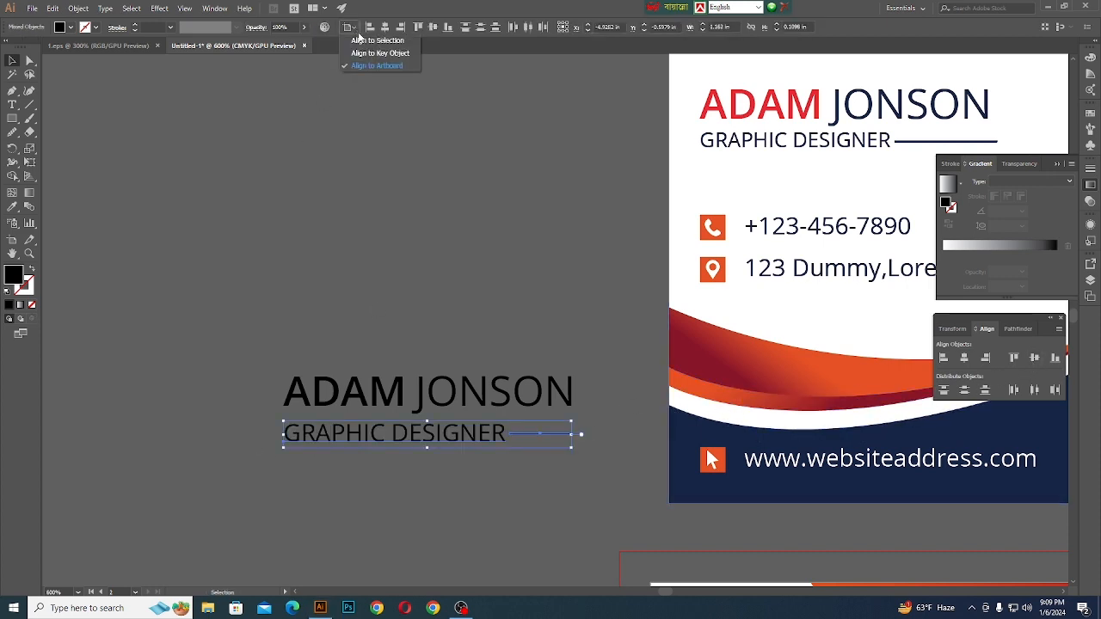
left_click(369, 39)
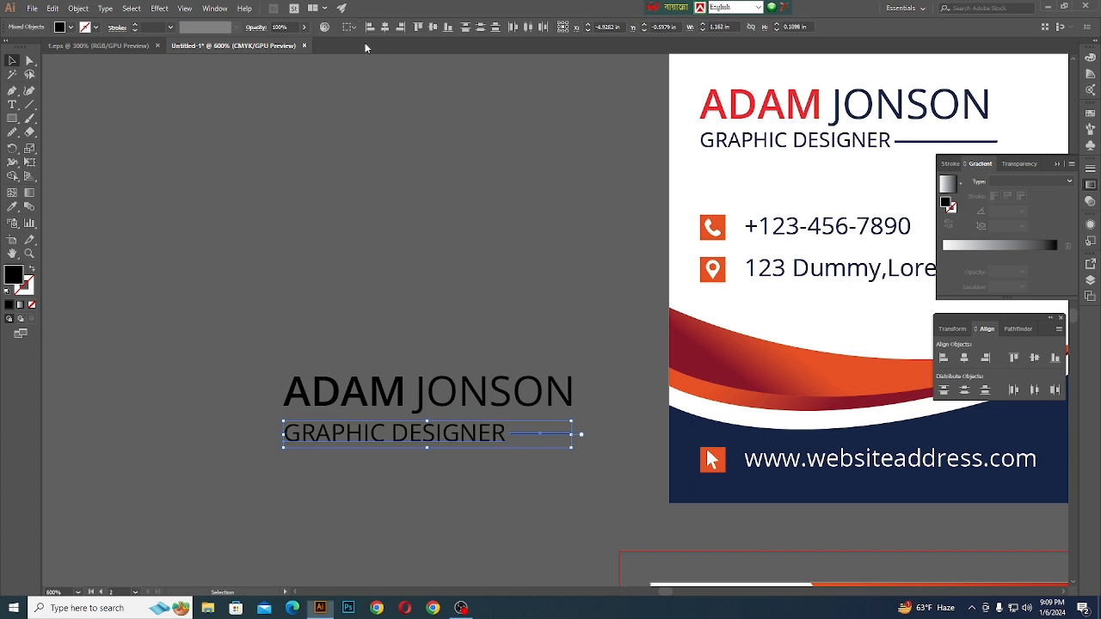
left_click(432, 30)
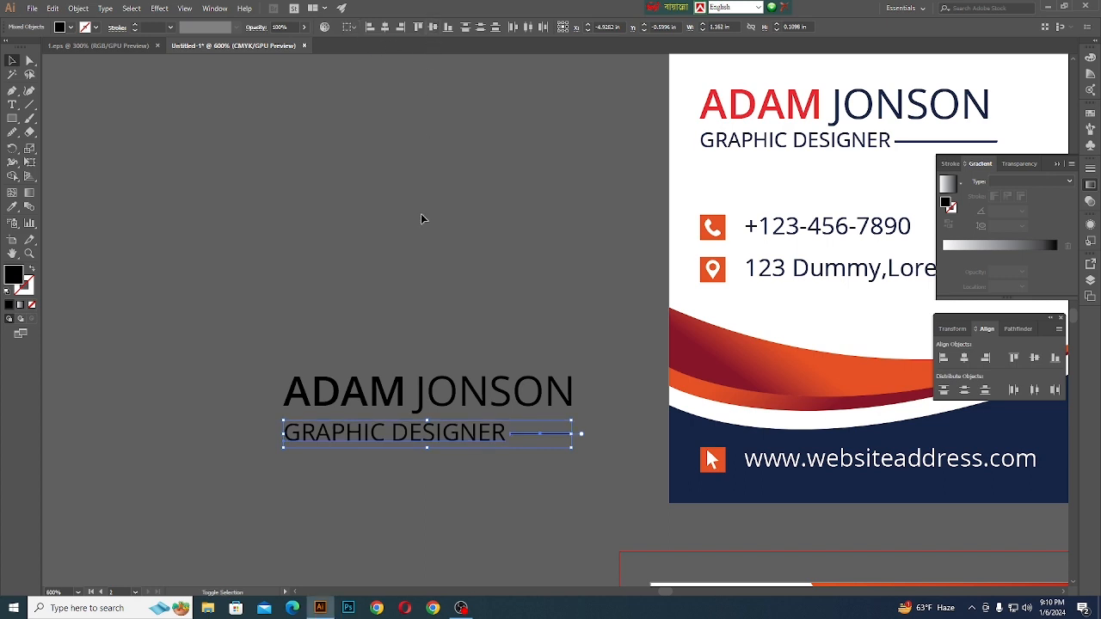
- Select the GRAPHIC DESIGNER text together with the thin bar and group them
scroll(296, 399, "down", 1)
left_click(265, 354)
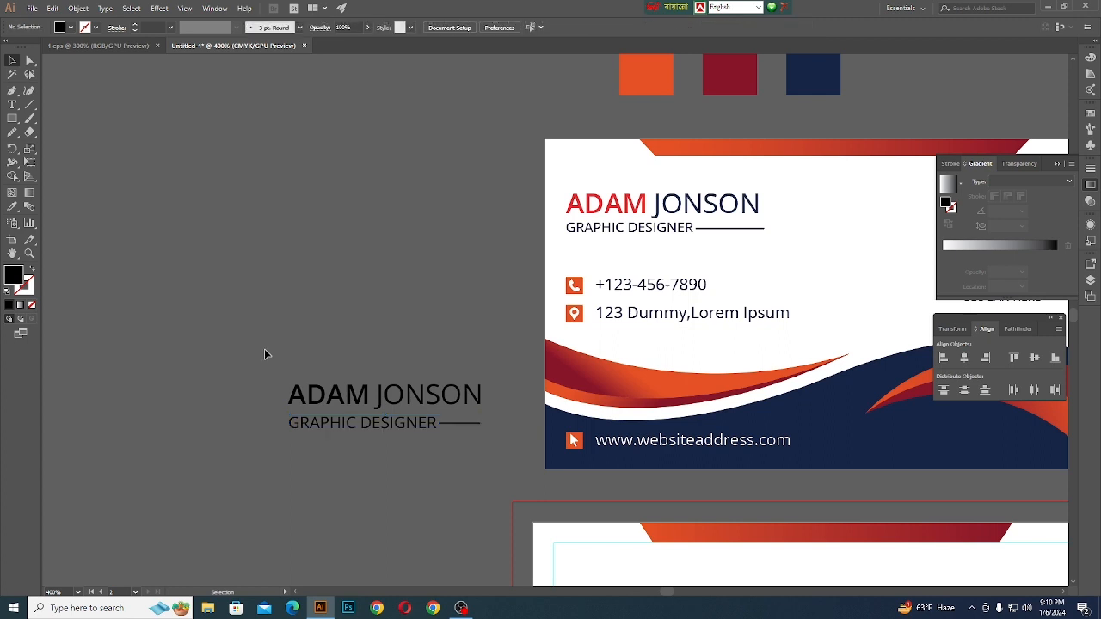
left_click(354, 425)
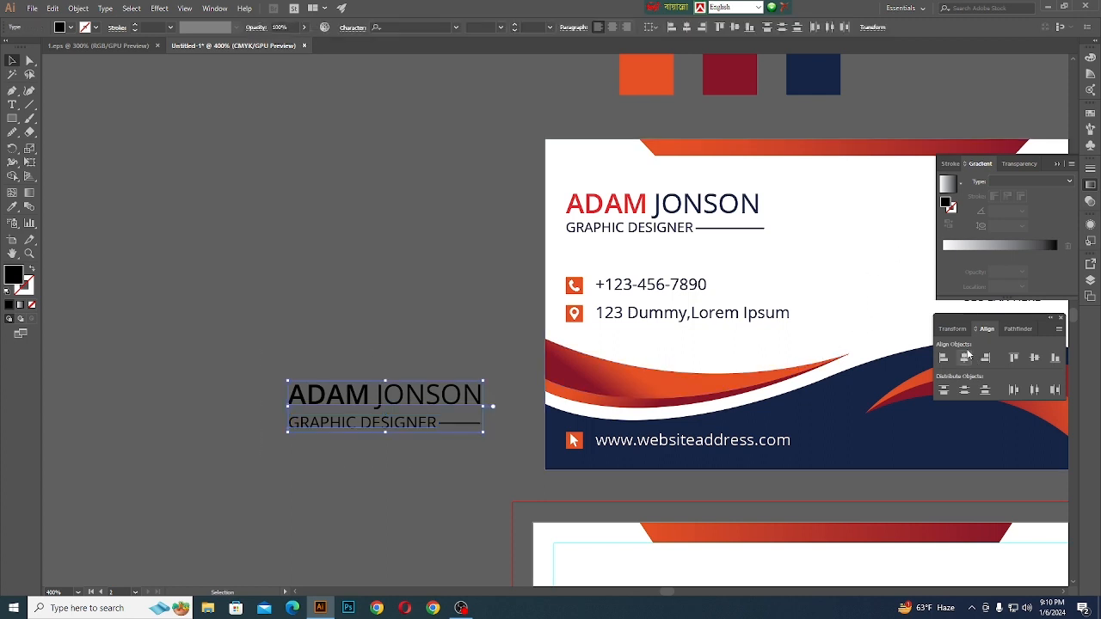
left_click(379, 458)
left_click(459, 424)
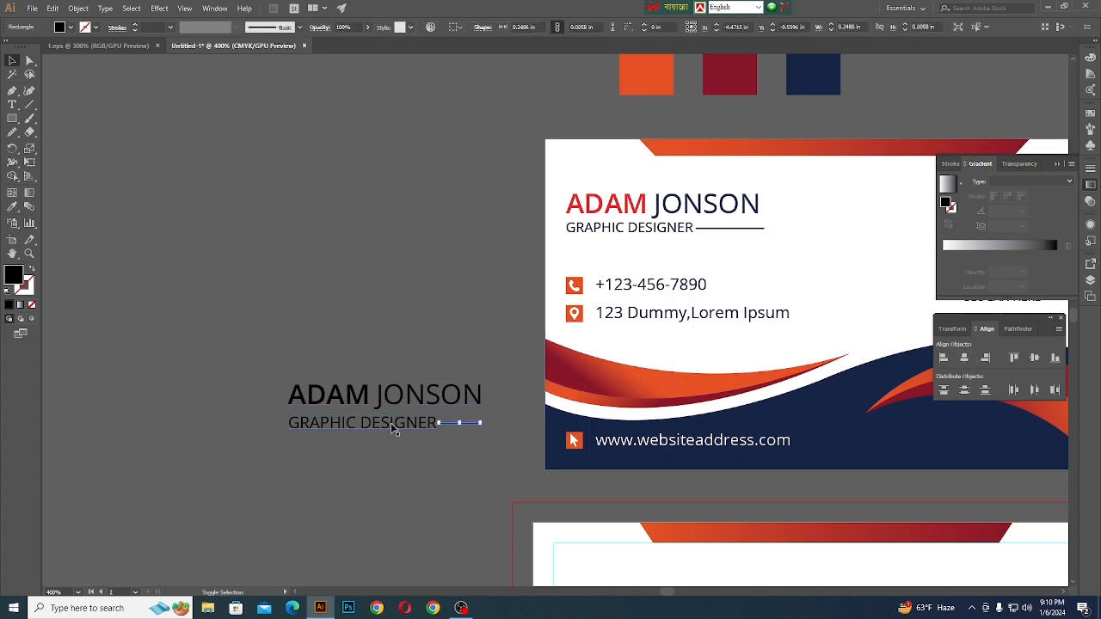
left_click(390, 429, "shift")
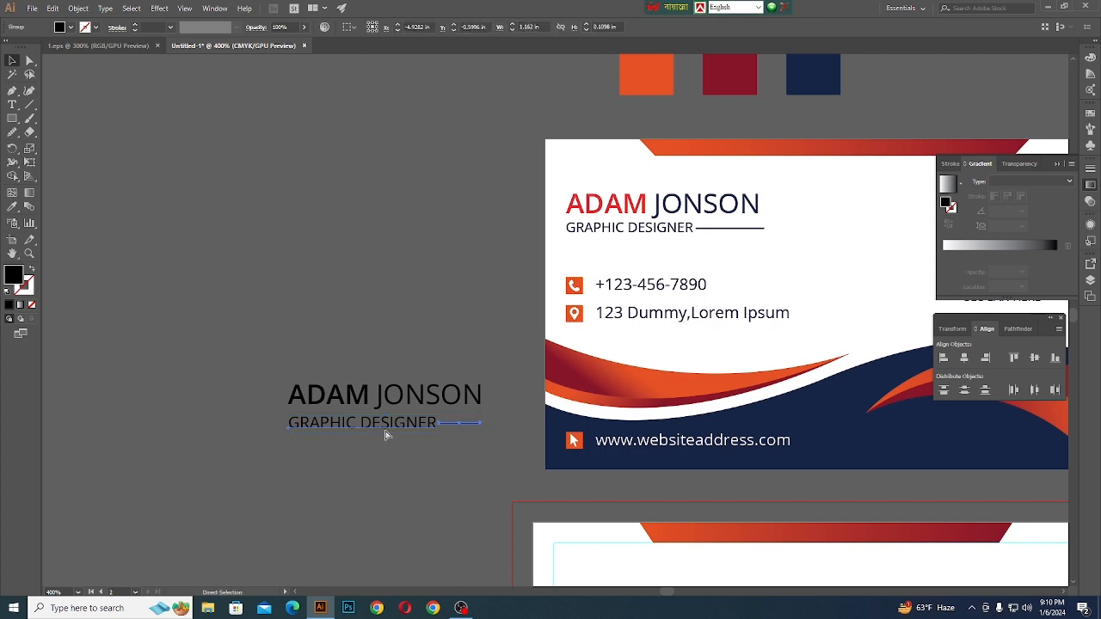
- Isolate the job title group and extend the thin bar's right end slightly past the name's last letter
left_click(254, 367)
left_click_drag(374, 482, 464, 408)
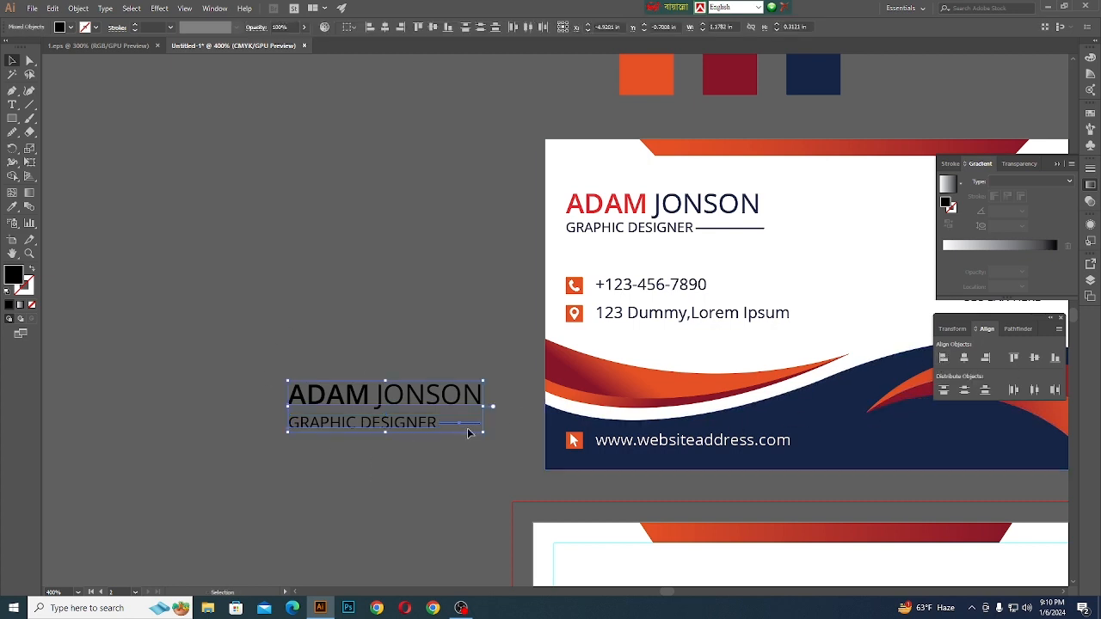
left_click(439, 459)
scroll(428, 439, "up", 2)
left_click(509, 367)
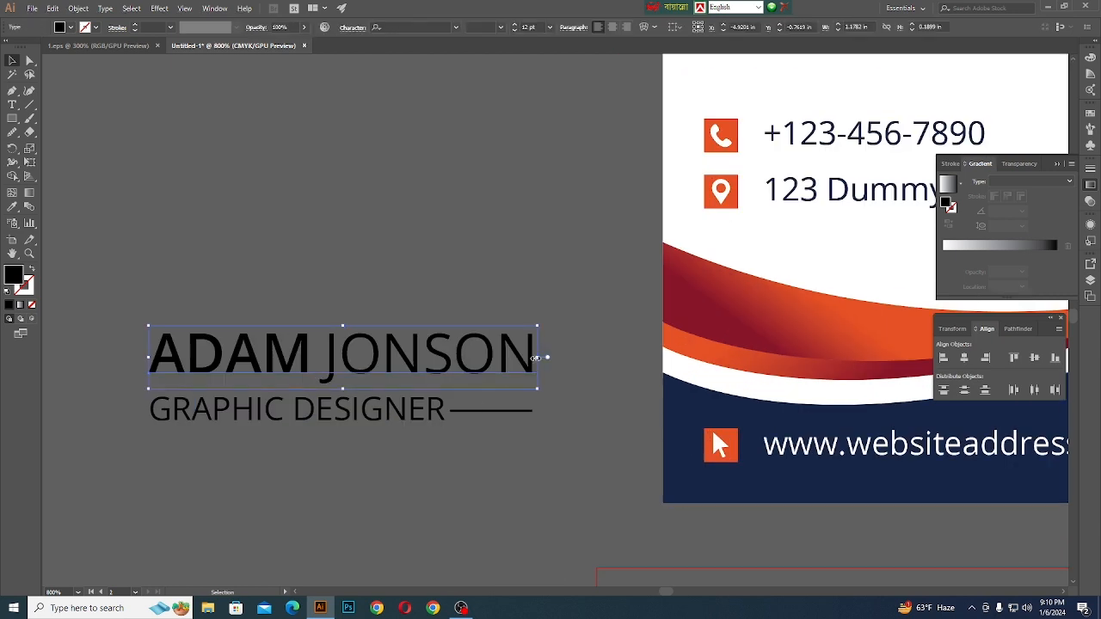
double_click(512, 414)
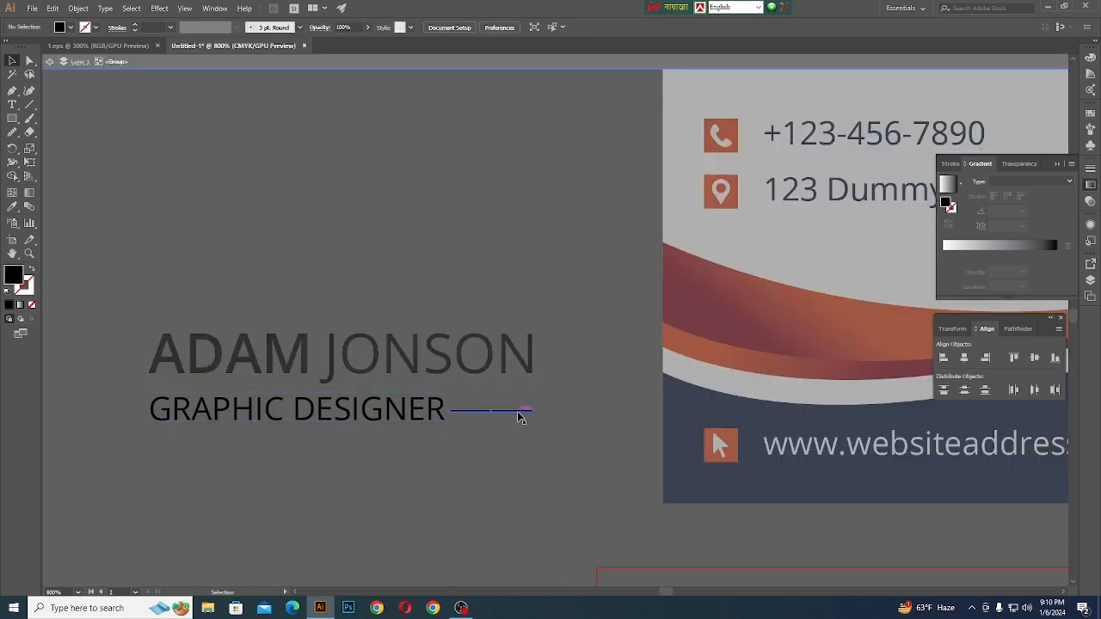
scroll(524, 413, "up", 3)
scroll(479, 499, "down", 1)
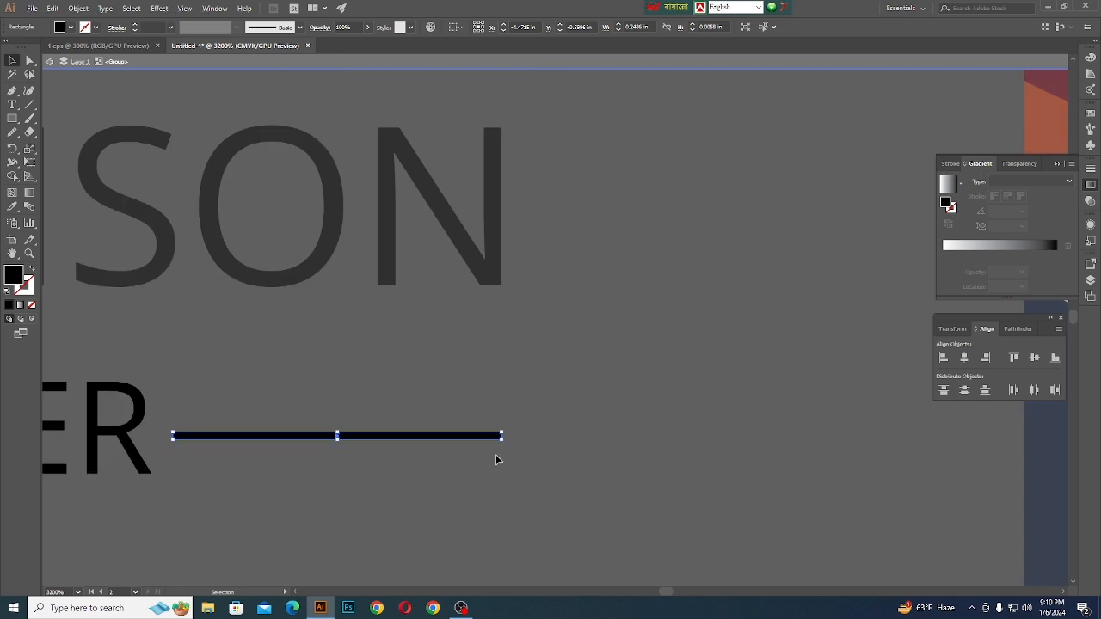
scroll(502, 436, "up", 2)
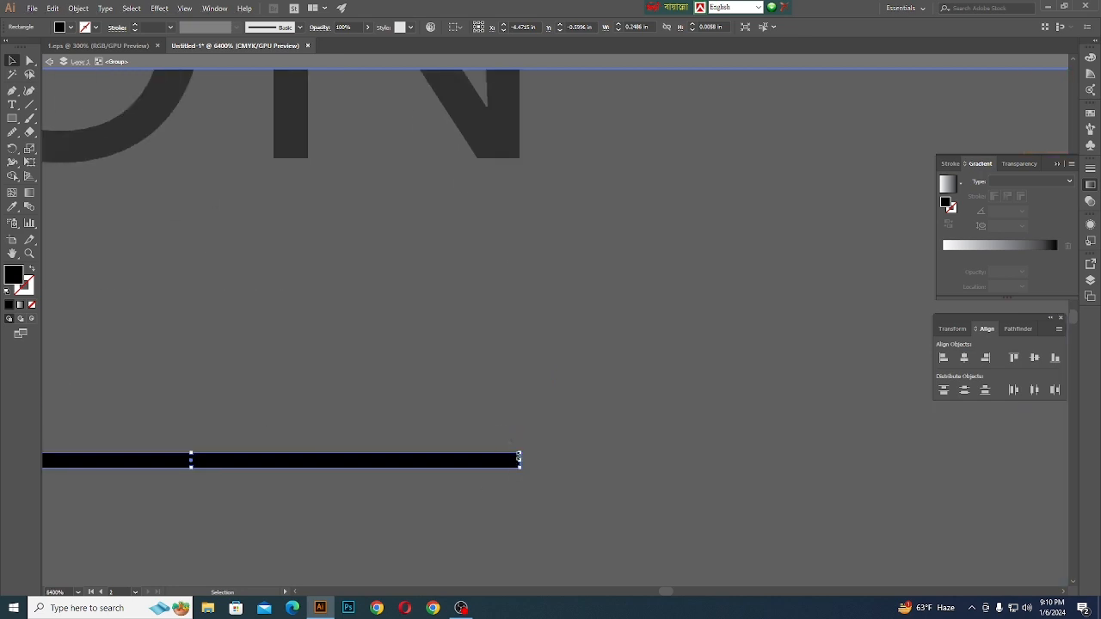
mouse_move(518, 462)
left_mouse_down()
mouse_move(598, 462)
mouse_move(528, 469)
mouse_move(537, 470)
left_mouse_up()
scroll(537, 470, "down", 4)
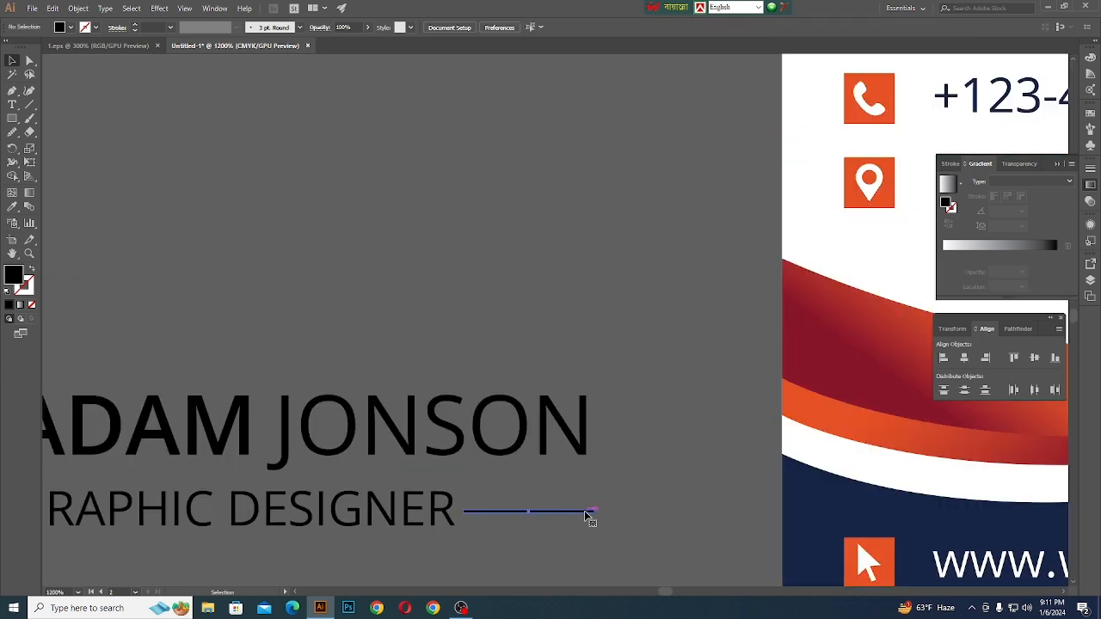
- Shorten the thin bar's right end so it lines up with the edge of the name's last letter
scroll(592, 514, "up", 3)
scroll(594, 511, "up", 1)
left_click_drag(590, 570, 575, 572)
scroll(592, 376, "down", 4)
scroll(588, 366, "up", 4)
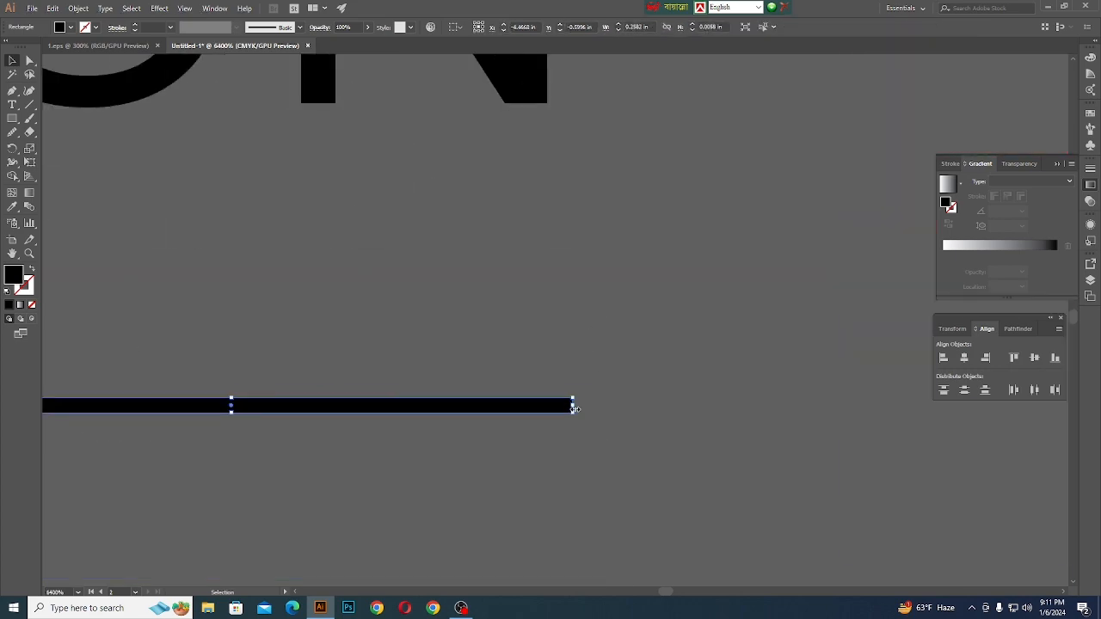
left_click_drag(573, 407, 570, 407)
scroll(570, 408, "down", 3)
left_click(265, 268)
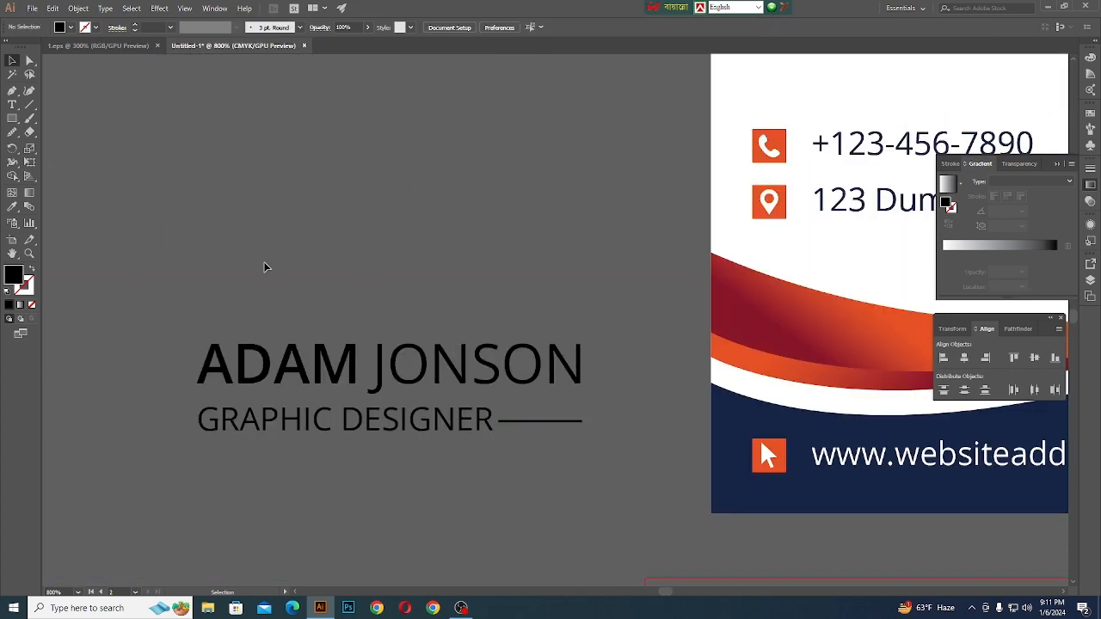
- Recolour the bold first name red by sampling the first name on the reference card
left_click(245, 370)
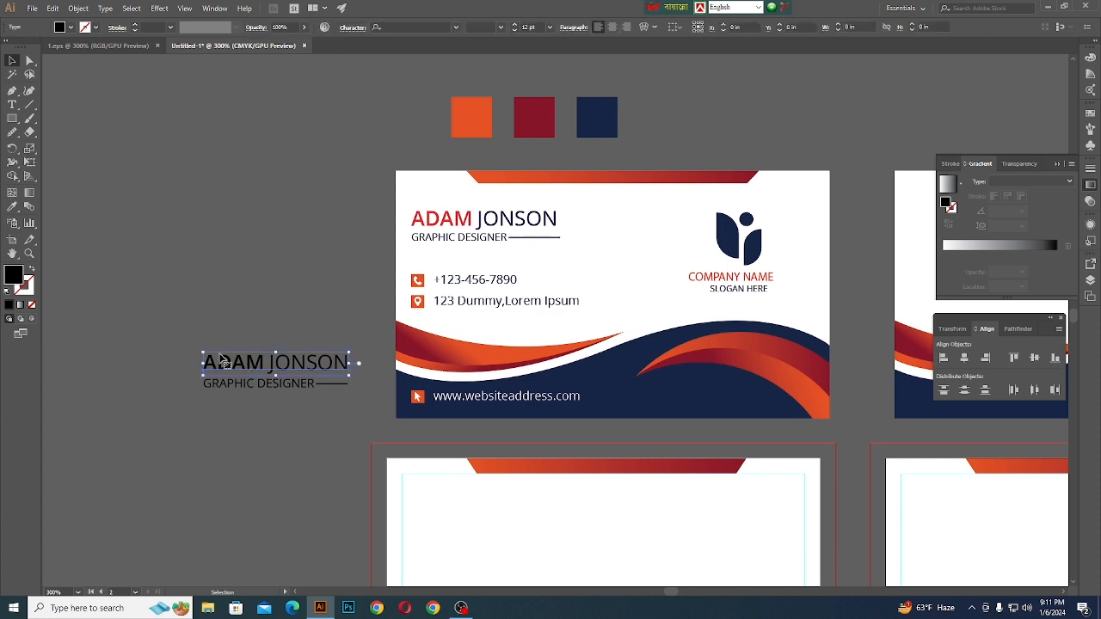
double_click(264, 361)
left_click_drag(264, 362, 194, 361)
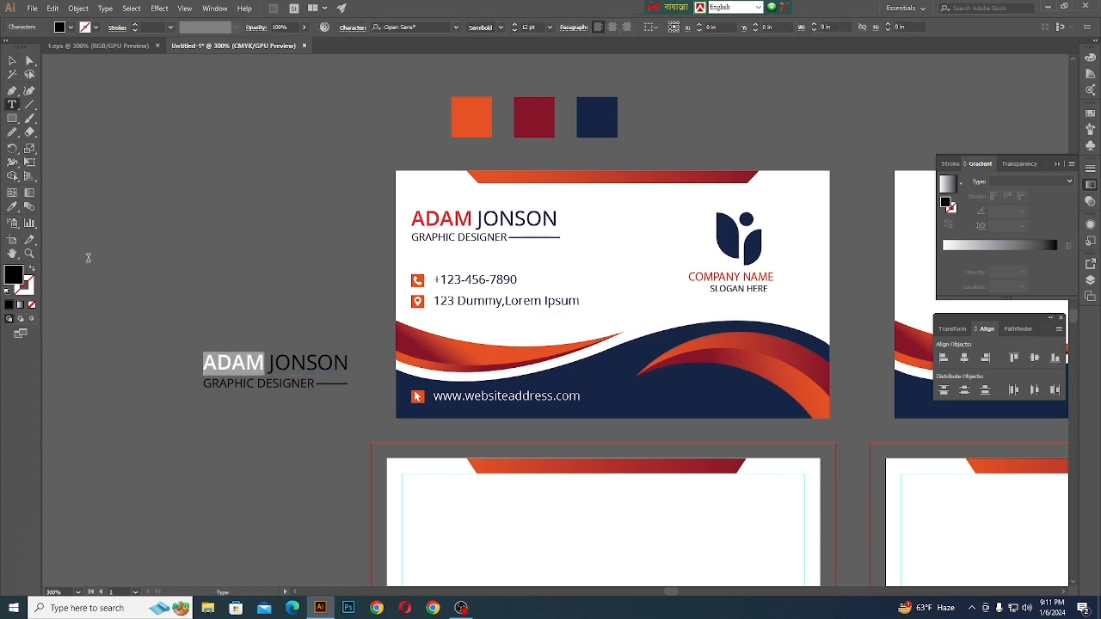
left_click(12, 207)
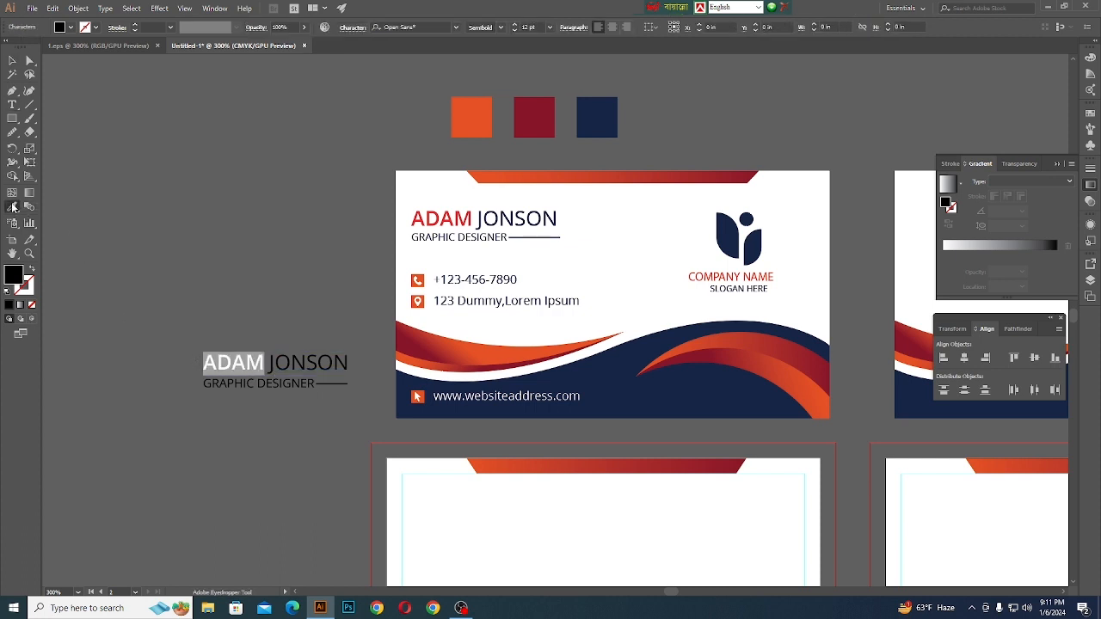
left_click(461, 213)
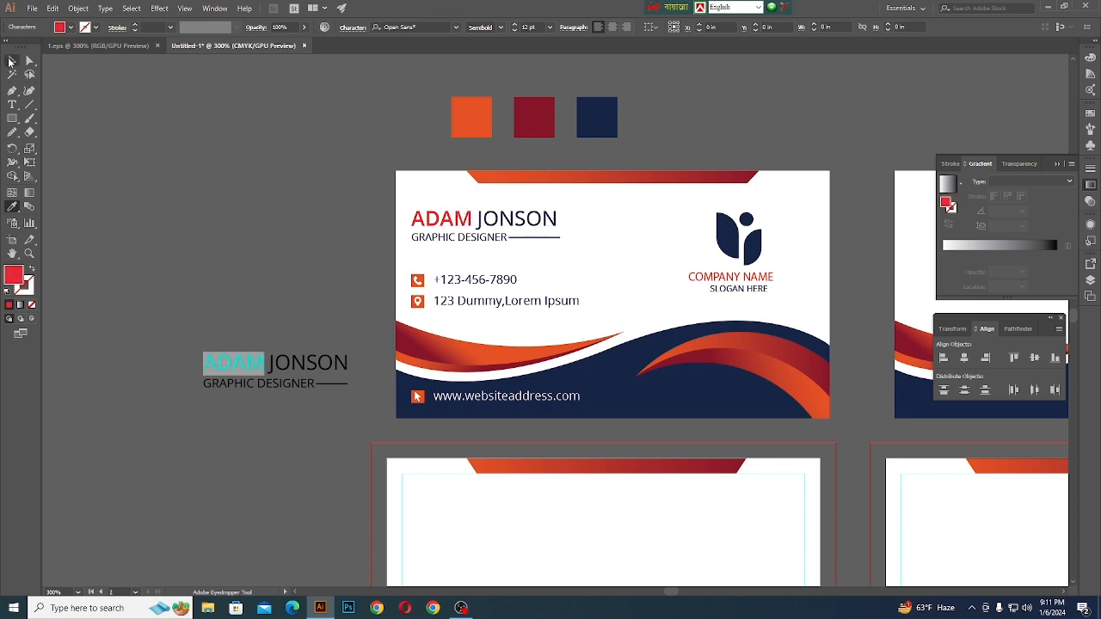
left_click(12, 60)
left_click(147, 118)
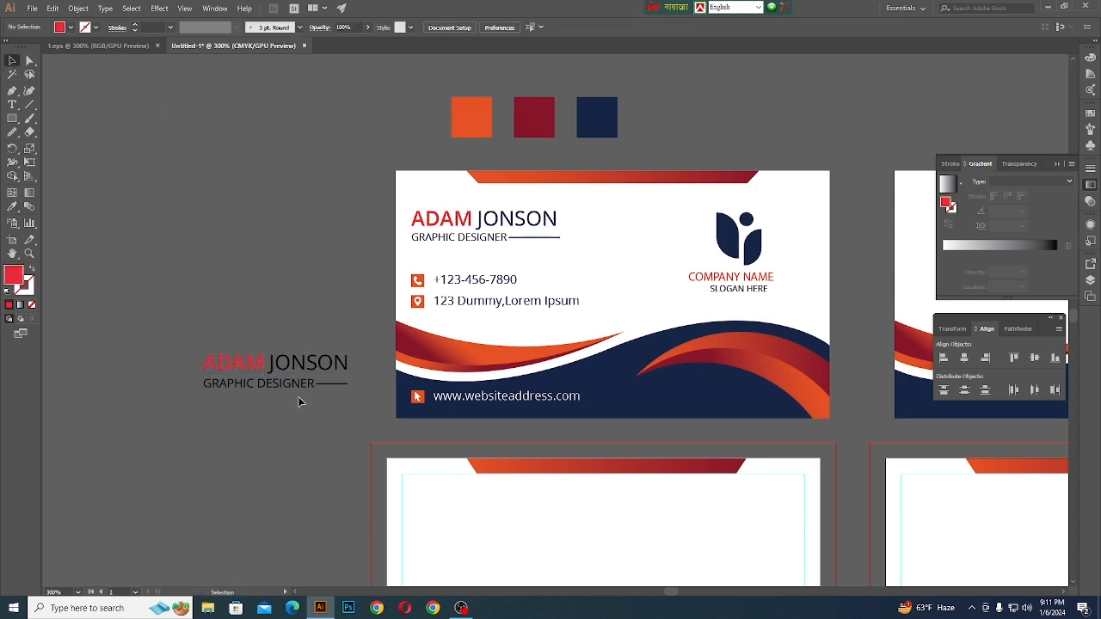
- Recolour the surname navy by sampling the navy swatch above the reference card
left_click(274, 364)
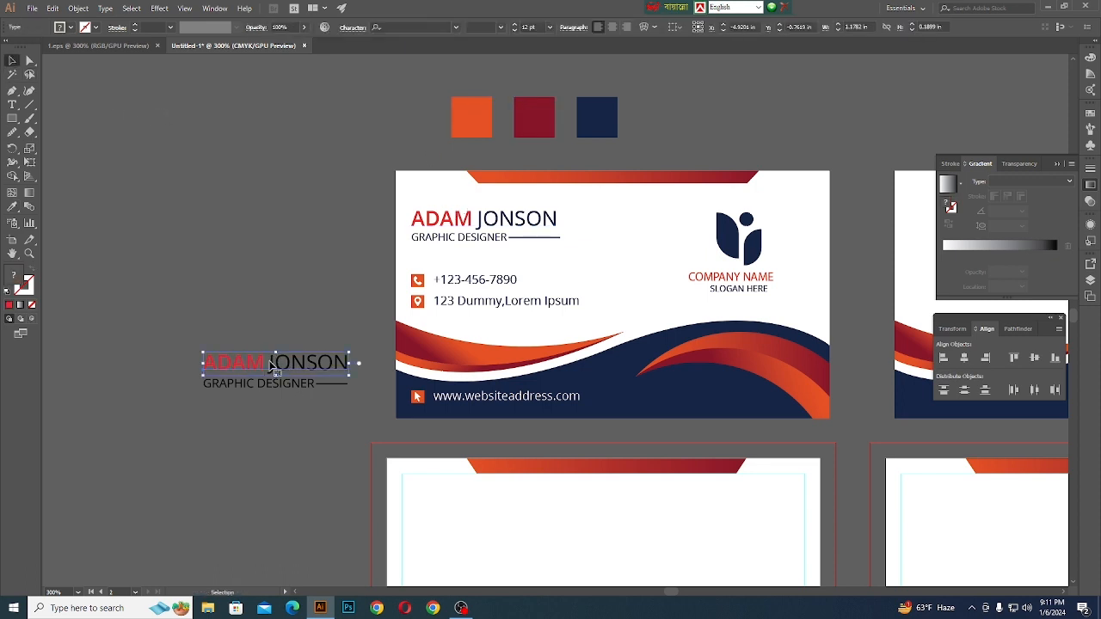
double_click(273, 363)
left_click_drag(268, 351, 349, 361)
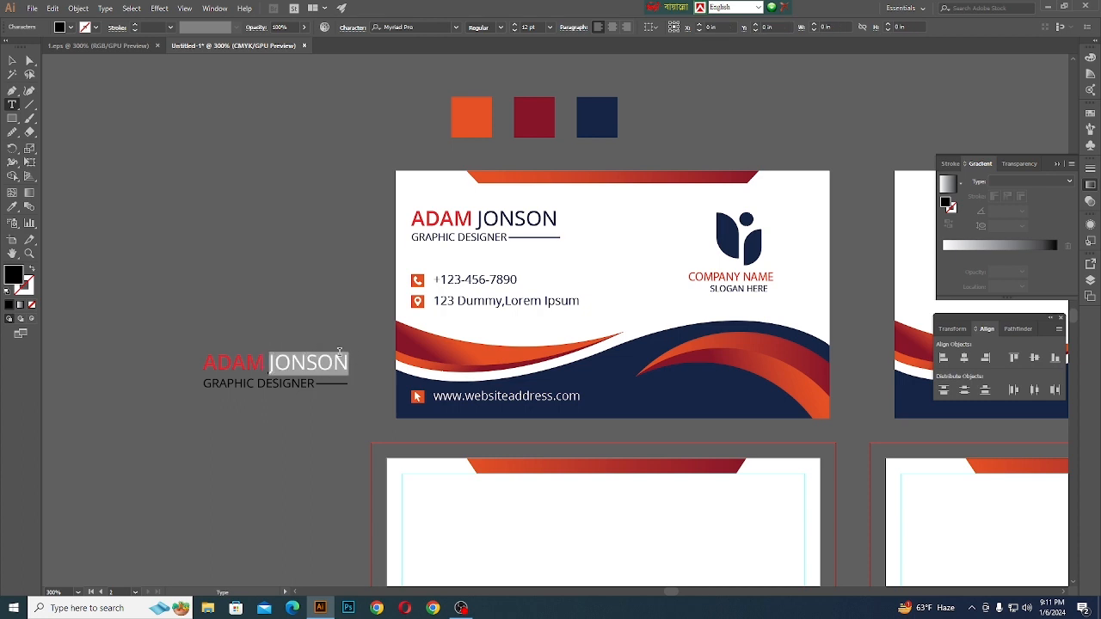
left_click(12, 209)
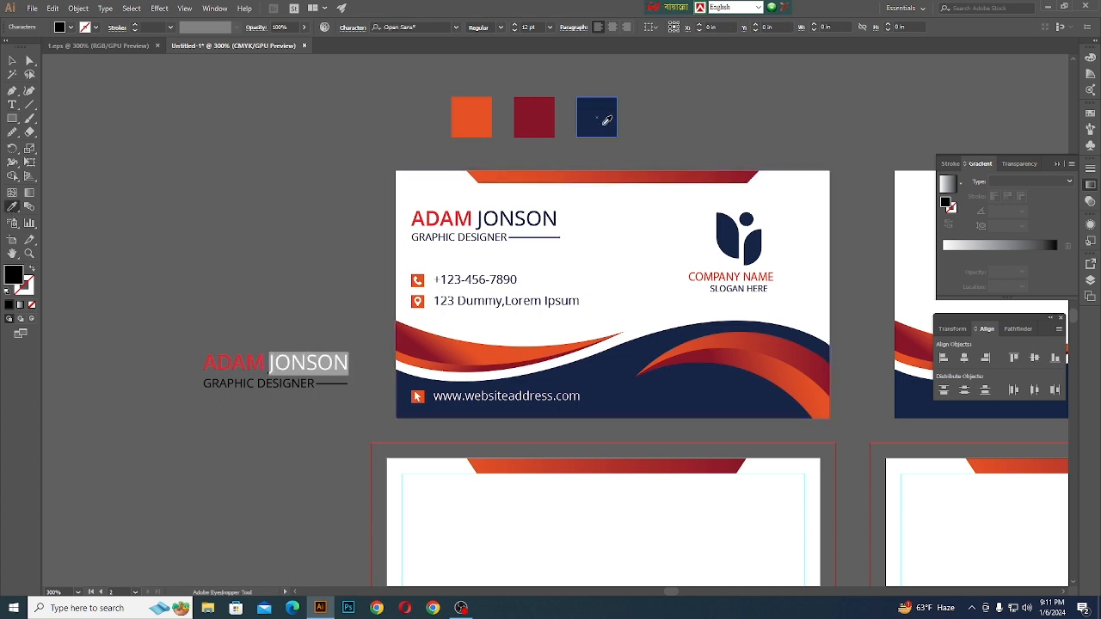
left_click(604, 118)
left_click(12, 60)
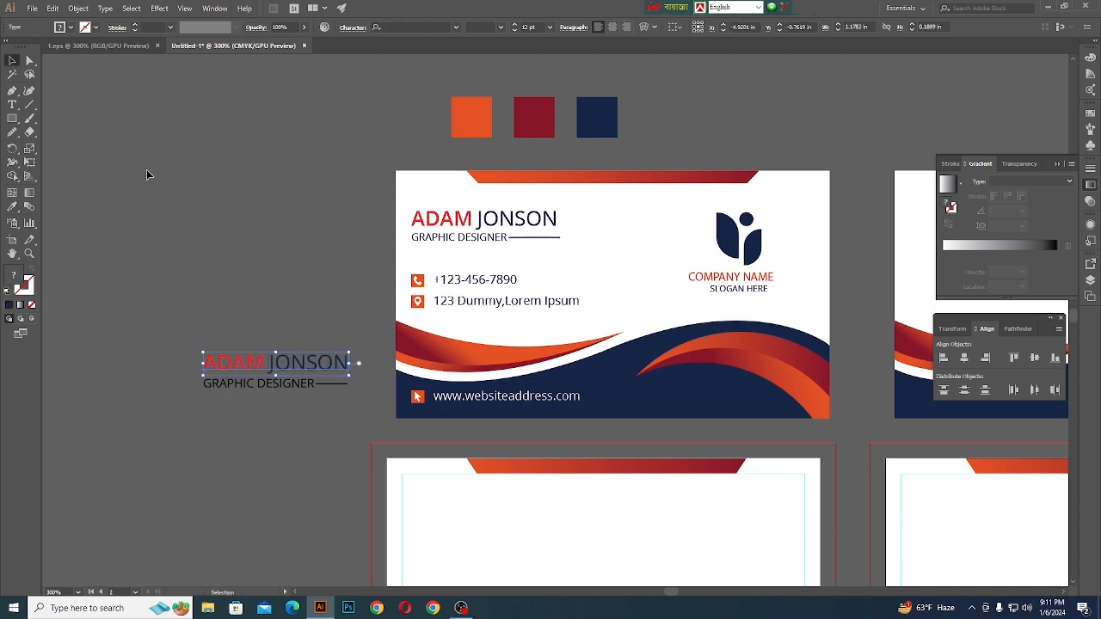
- Recolour the GRAPHIC DESIGNER text and thin bar navy from the navy swatch, and group them
left_click(271, 397)
left_click_drag(191, 383, 349, 417)
left_click(12, 208)
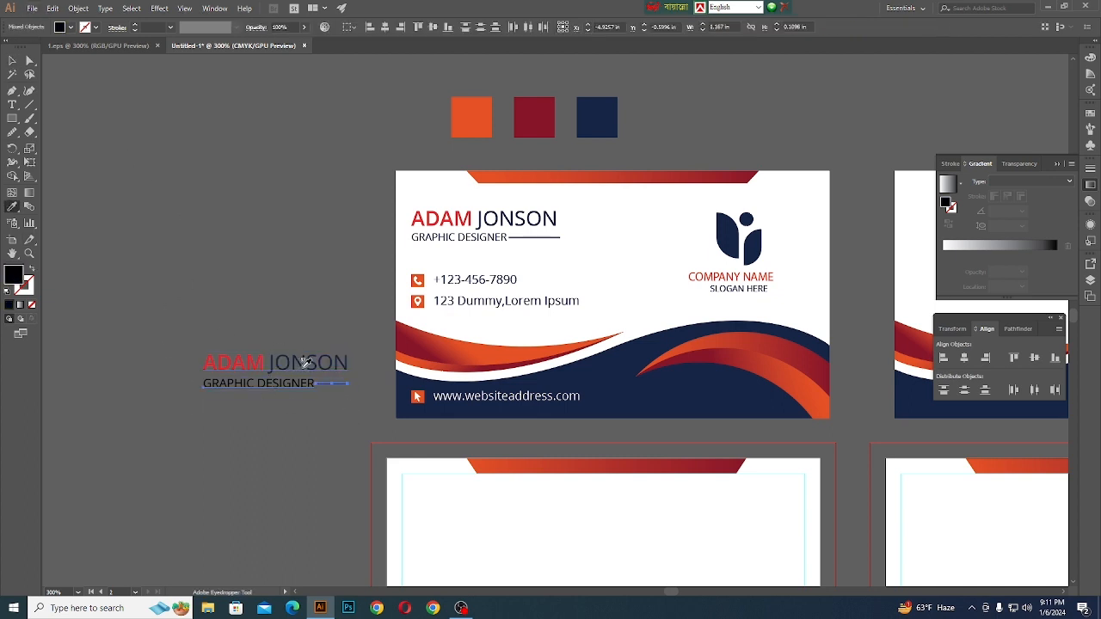
left_click(596, 114)
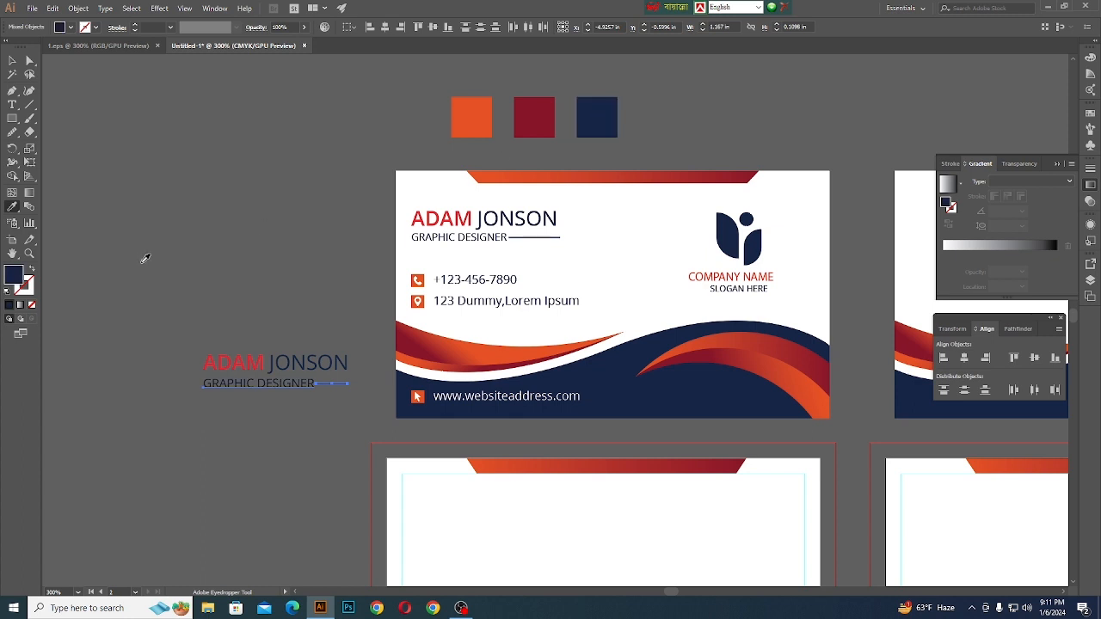
key("ctrl+g")
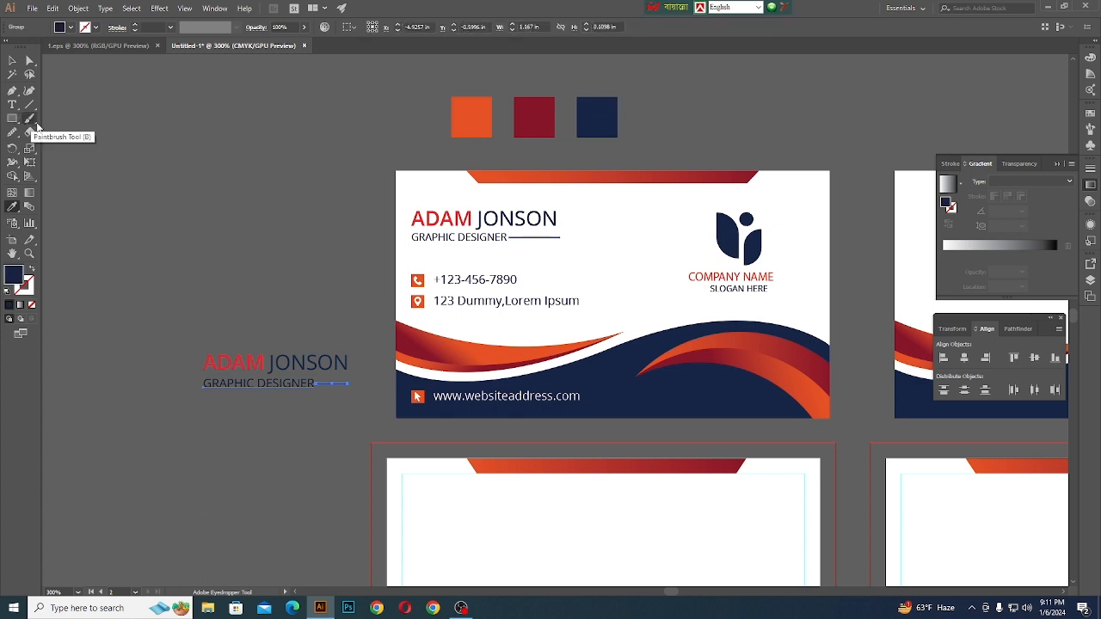
left_click(12, 60)
- Group the name with the job title and bar, and place the block at the blank front card's upper-left safe guide
left_click(174, 285)
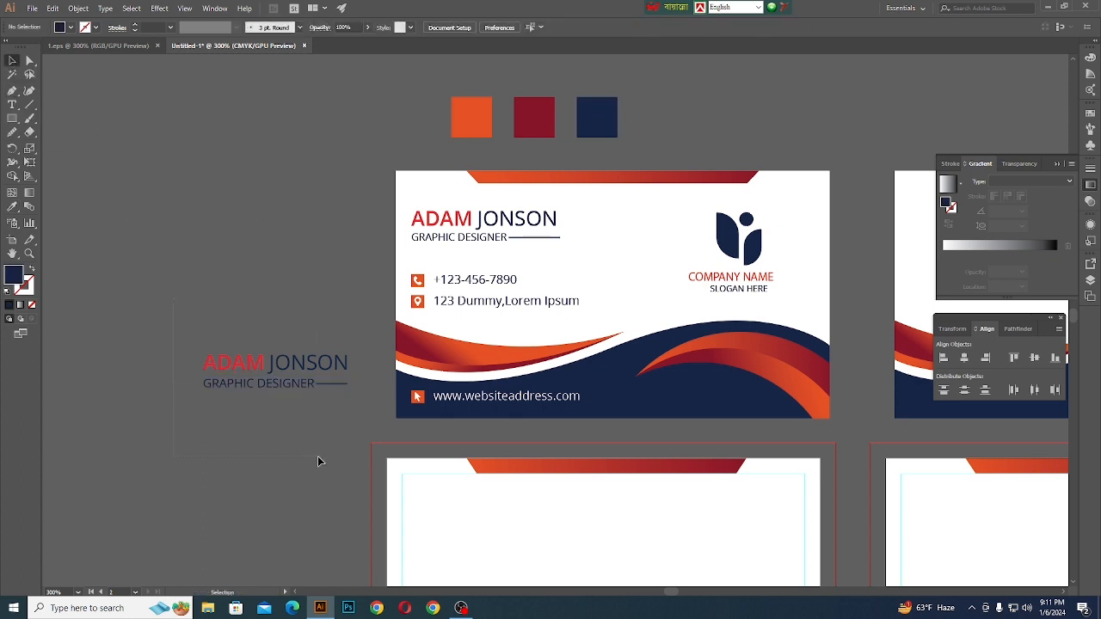
left_click_drag(317, 462, 318, 462)
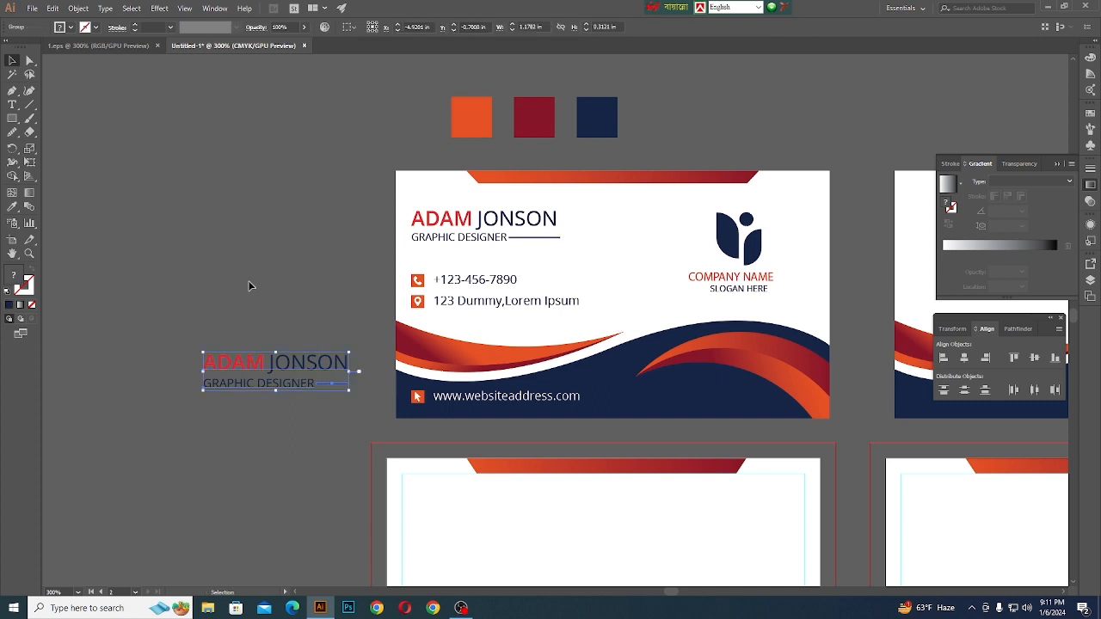
scroll(258, 369, "down", 1)
scroll(258, 368, "down", 1, "alt")
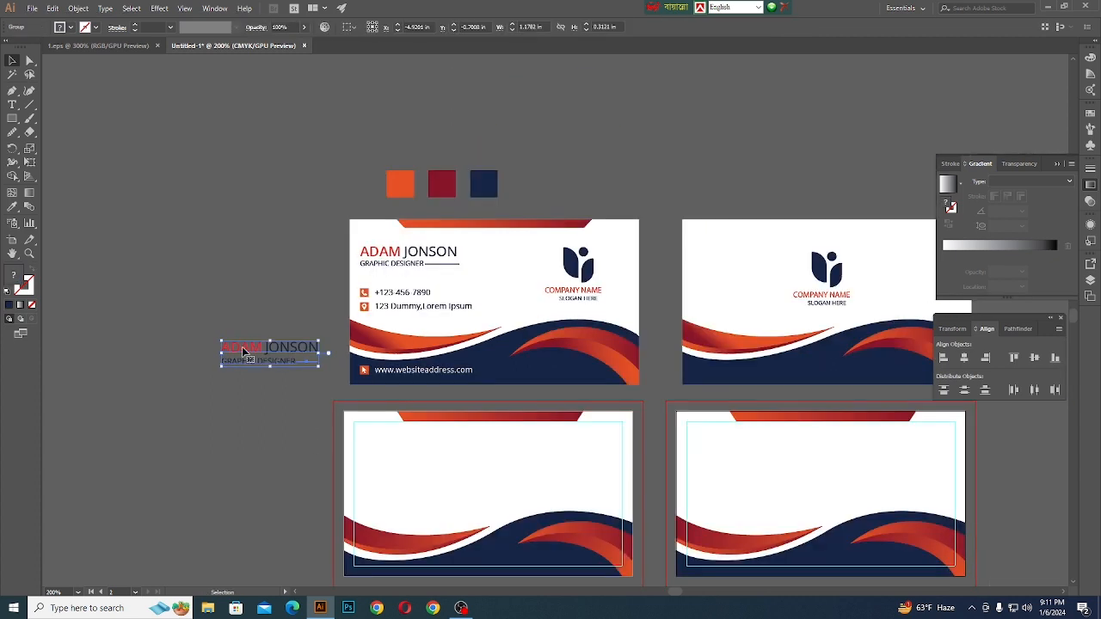
left_click_drag(242, 346, 374, 448)
left_click(273, 370)
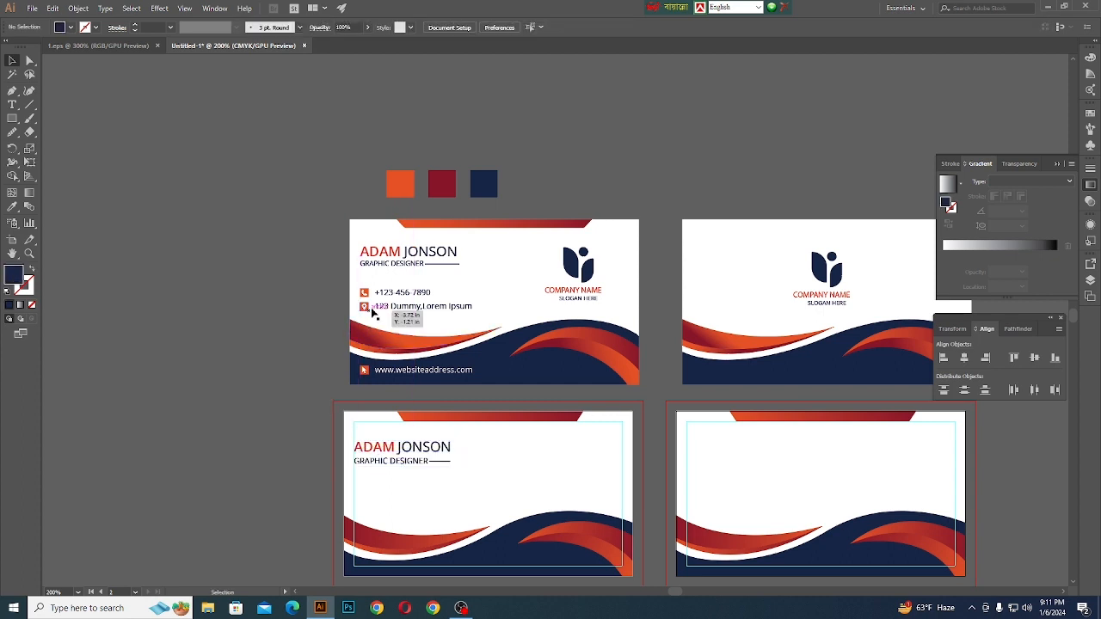
- Copy the reference card's phone and address block onto the empty canvas beside the cards
left_click(394, 311)
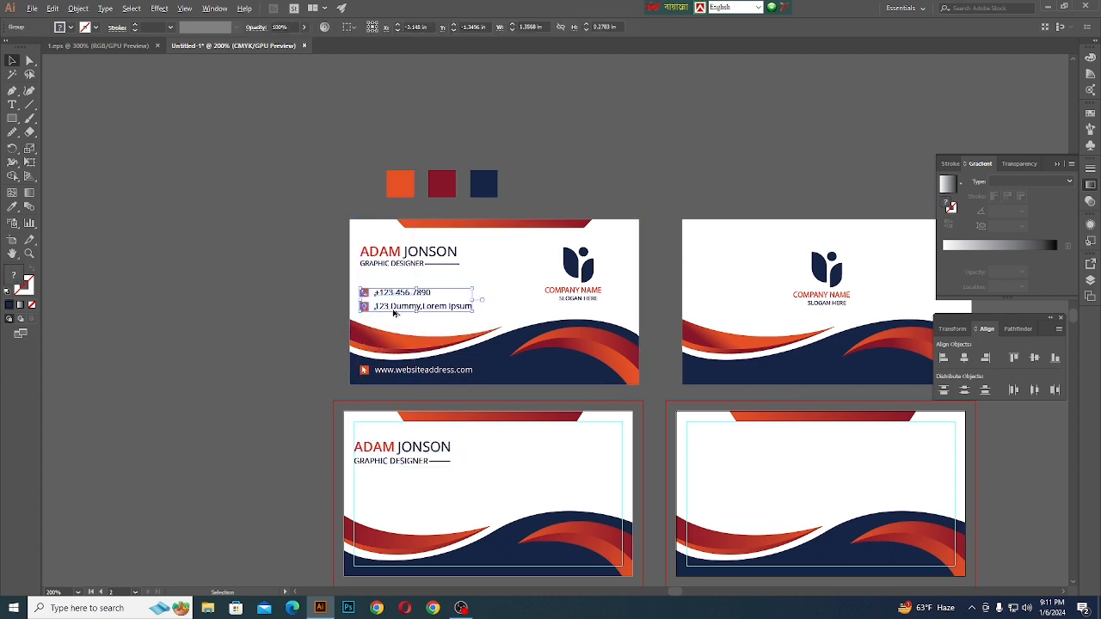
left_click_drag(396, 308, 229, 397)
left_click(195, 433)
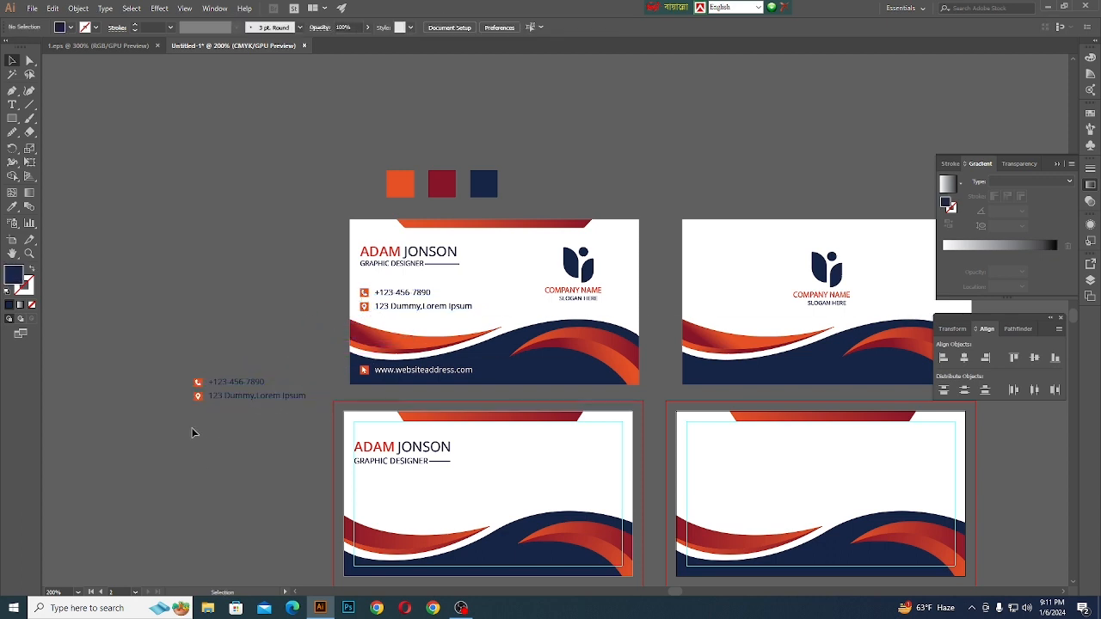
- Ungroup the copied contact block, including its nested groups, so the icons and the phone and address text are separate
scroll(279, 402, "up", 2)
left_click(296, 383)
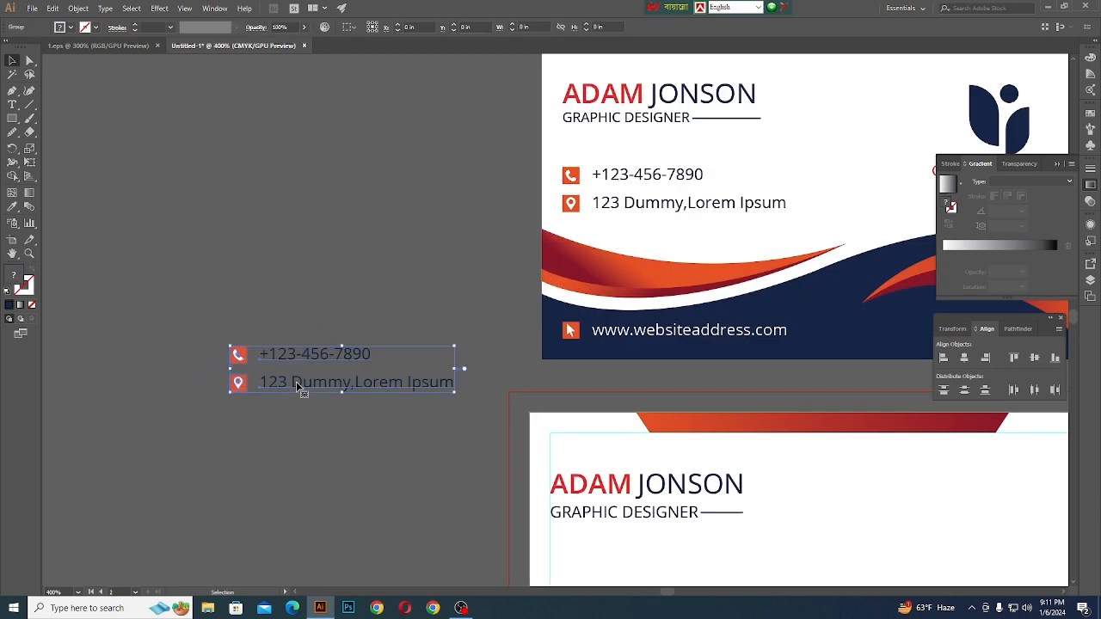
right_click(296, 383)
left_click(330, 466)
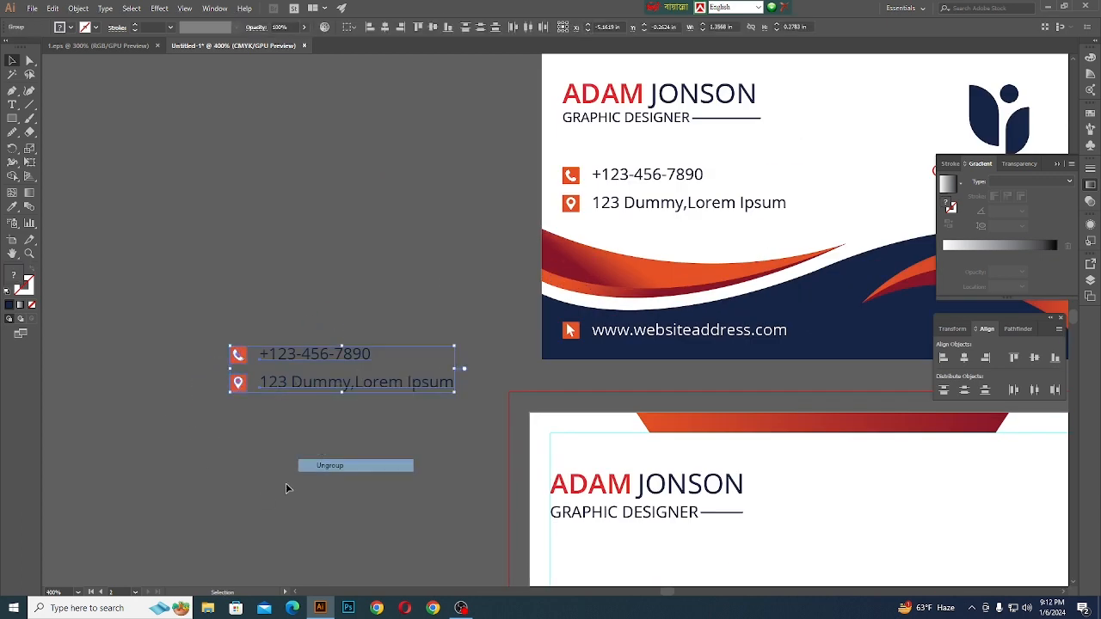
left_click(287, 484)
left_click(316, 356)
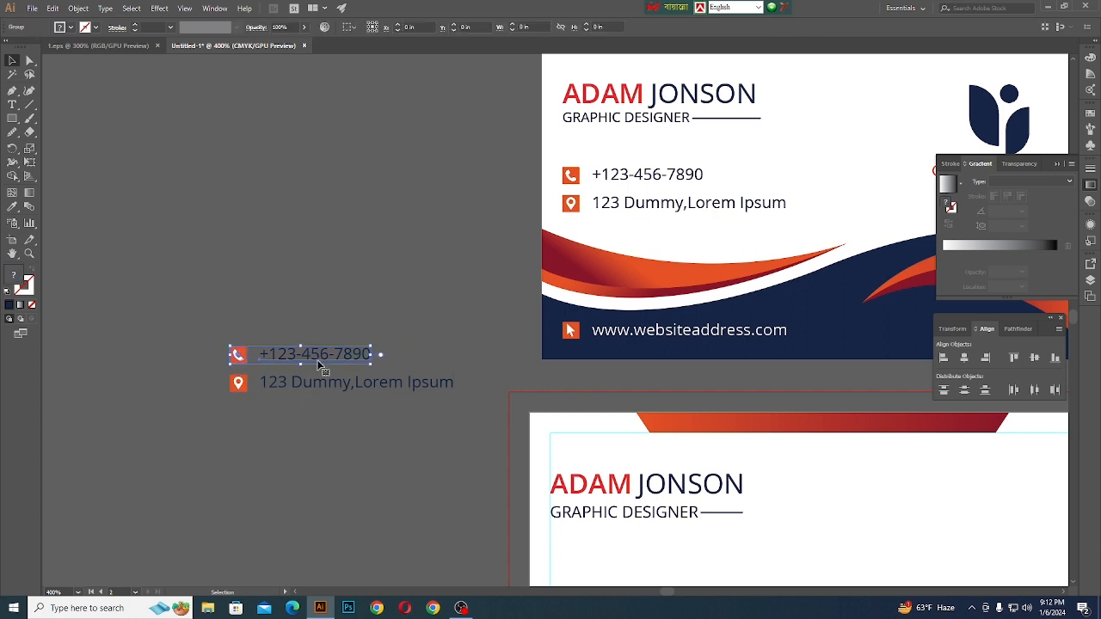
left_click(311, 383, "shift")
right_click(310, 384)
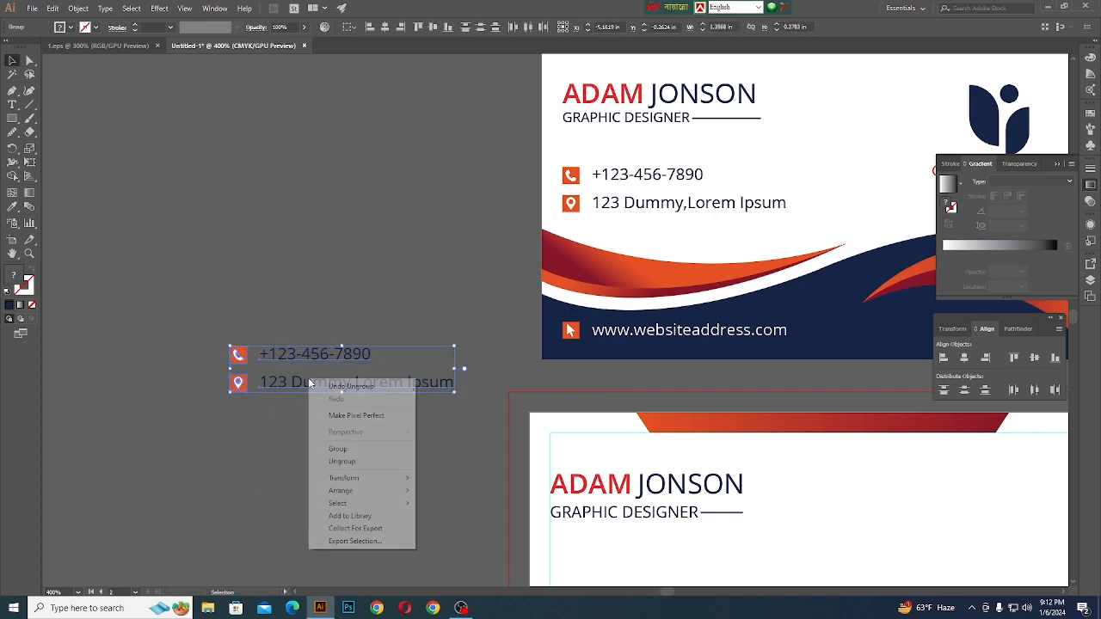
left_click(338, 464)
left_click(334, 458)
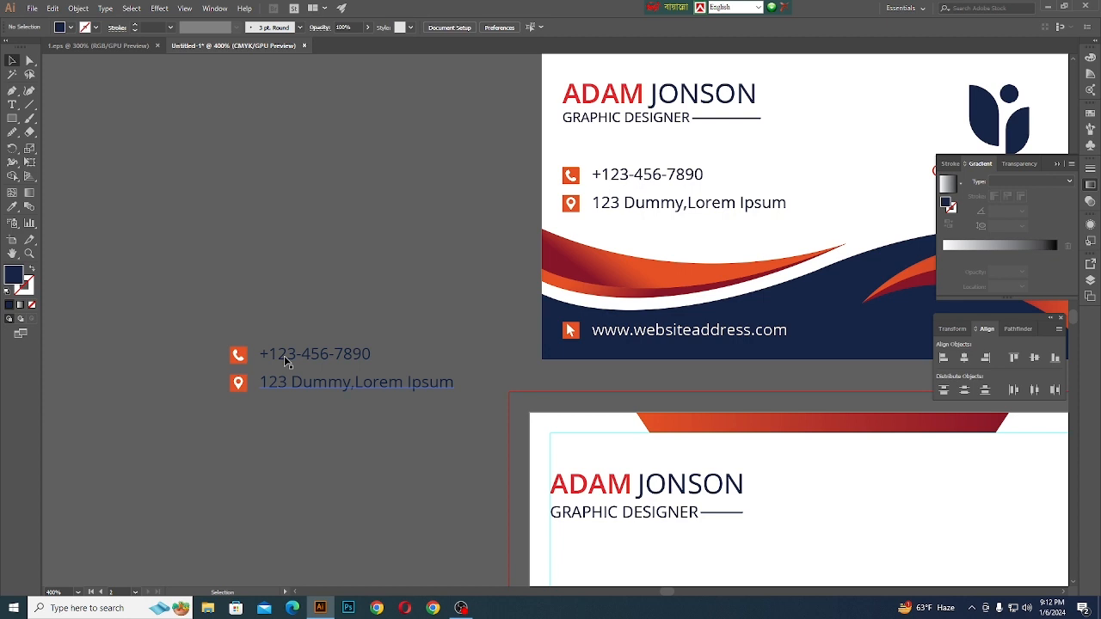
- Move the copied phone and address text off its two icons, straight up onto the empty canvas above them
left_click(236, 358)
left_click(237, 387, "shift")
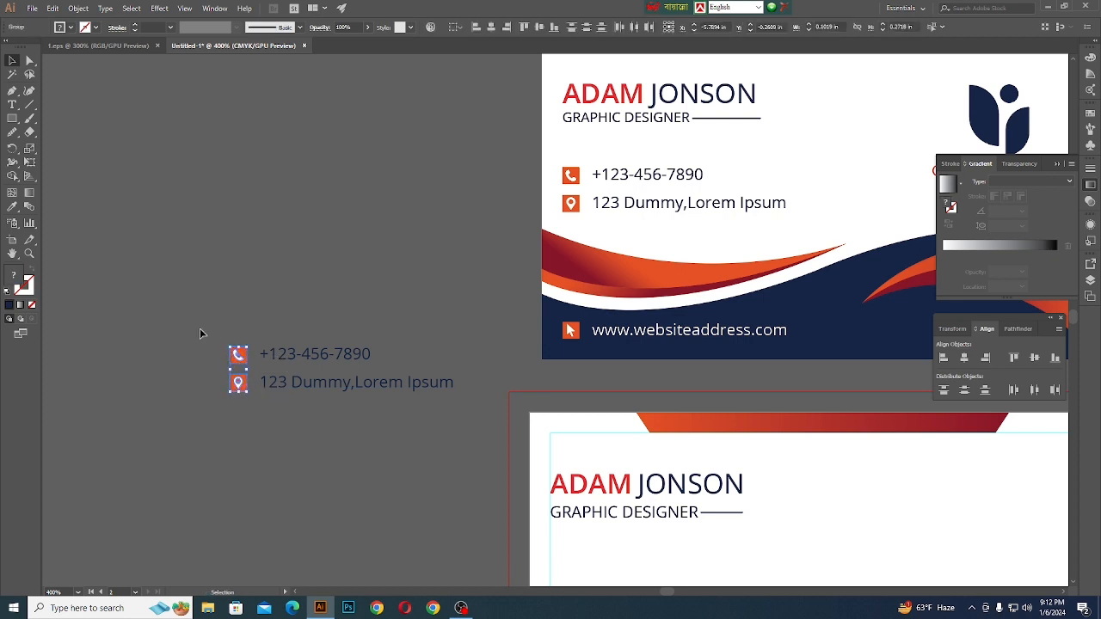
left_click(201, 333)
left_click(233, 354)
scroll(239, 365, "up", 3)
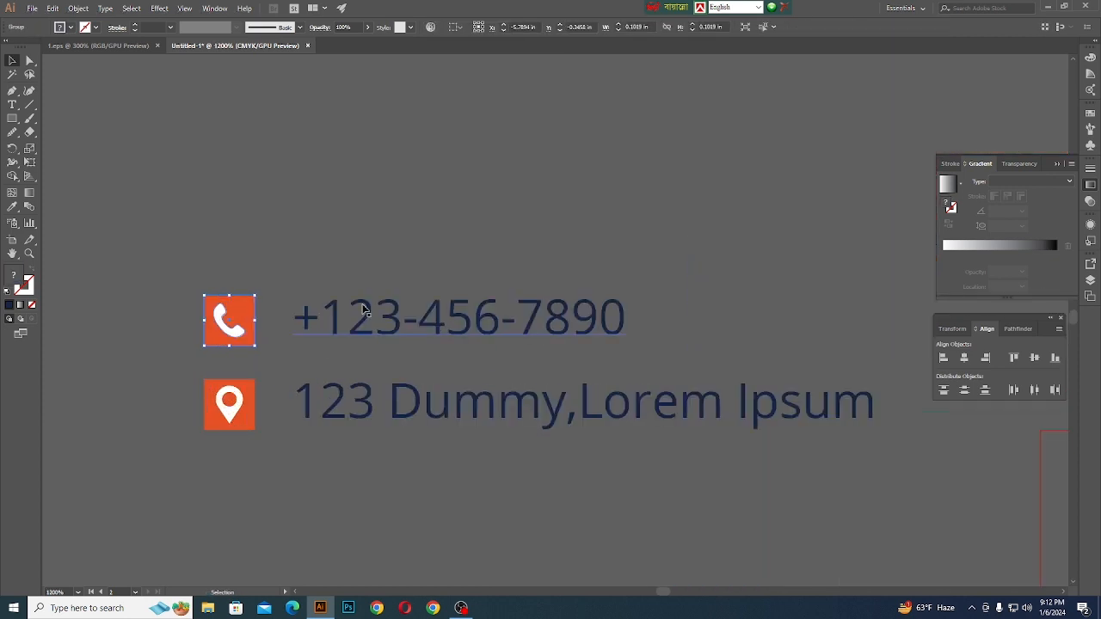
scroll(429, 515, "down", 3)
left_click(479, 480)
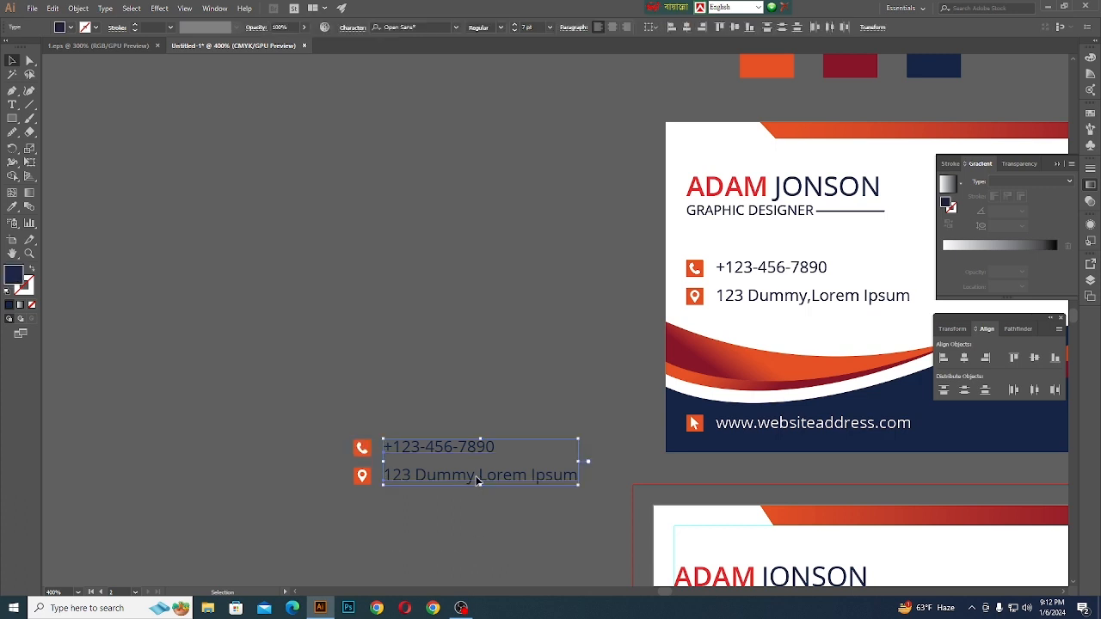
left_click_drag(477, 482, 471, 274)
left_click(462, 373)
- Start a new text line for the phone number just above and beside the copied phone icon
left_click(12, 105)
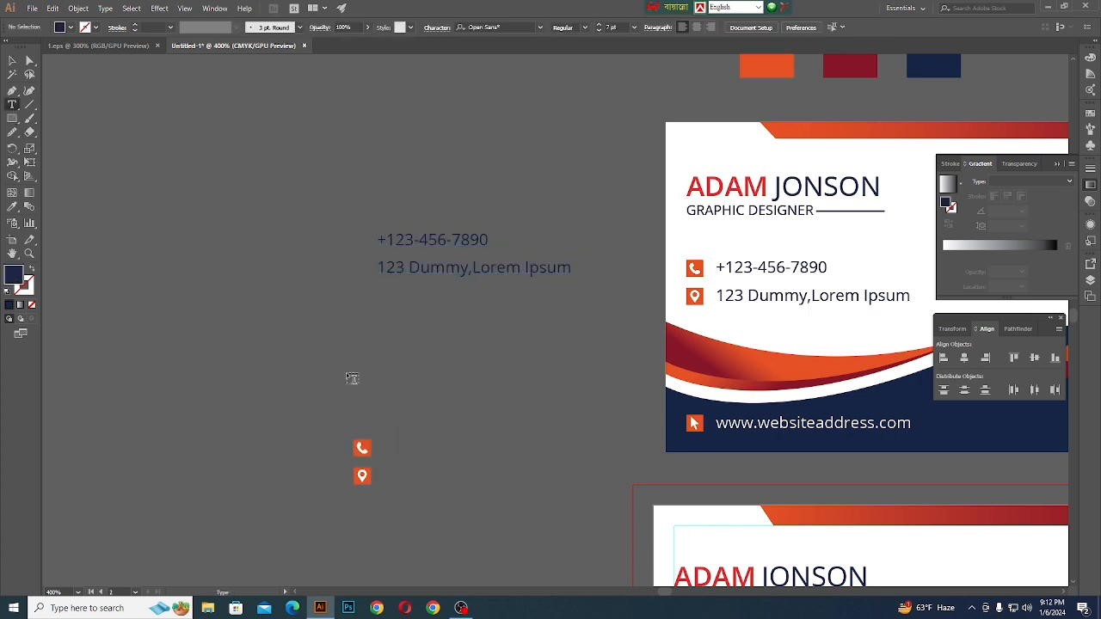
left_click(412, 426)
key("BackSpace")
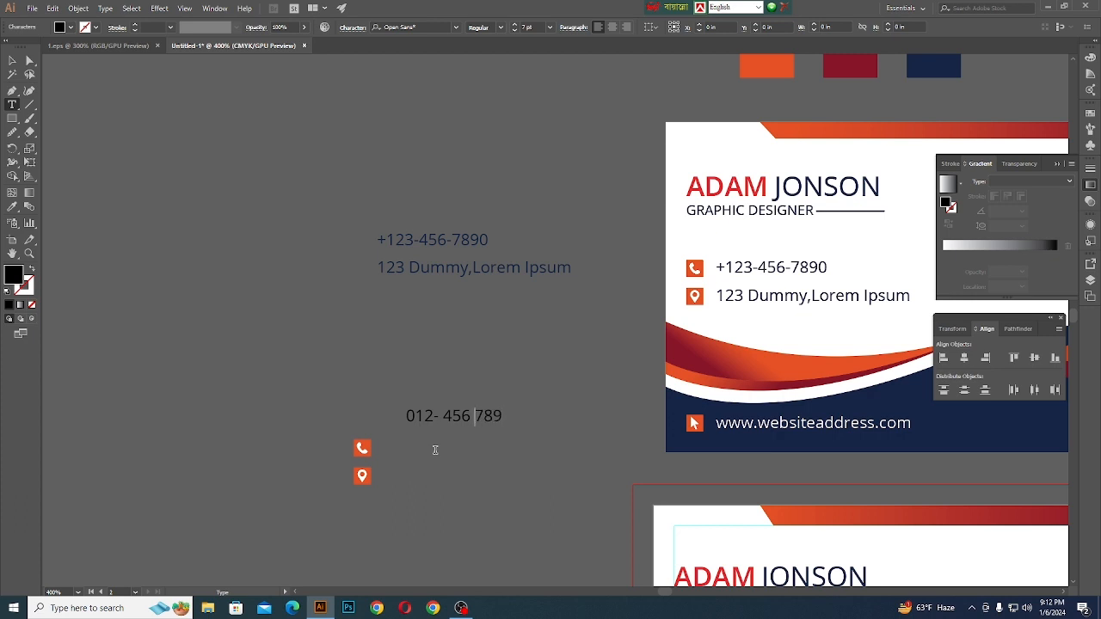
- Finish the new phone number line with hyphens between its digit groups and a leading plus sign
type("-")
key("BackSpace")
key("BackSpace")
key("BackSpace")
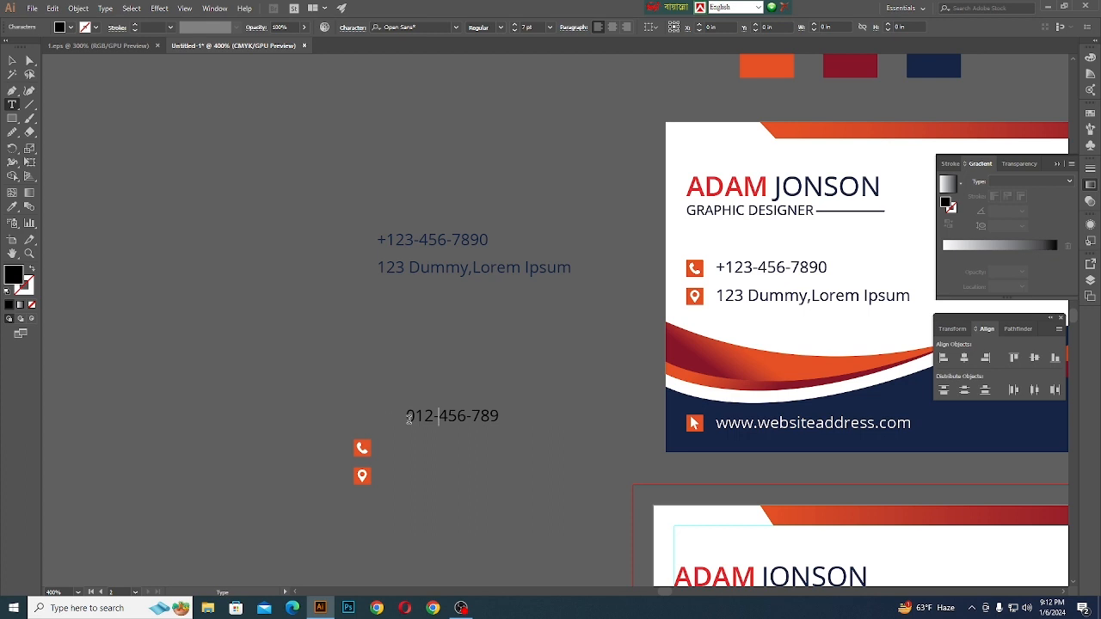
type("+")
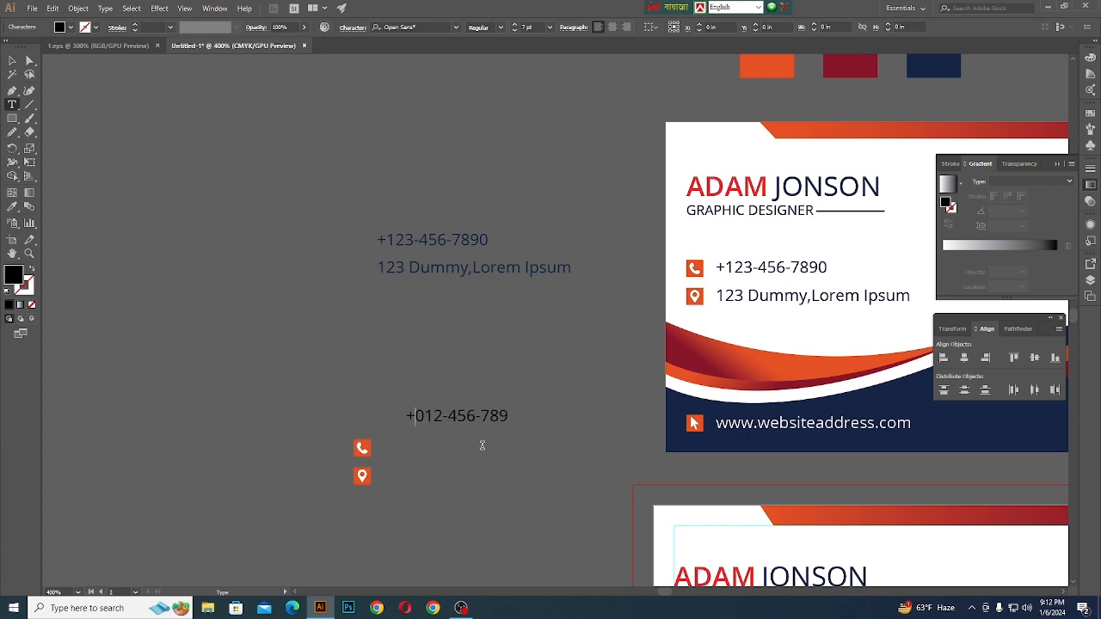
left_click(12, 60)
left_click(216, 263)
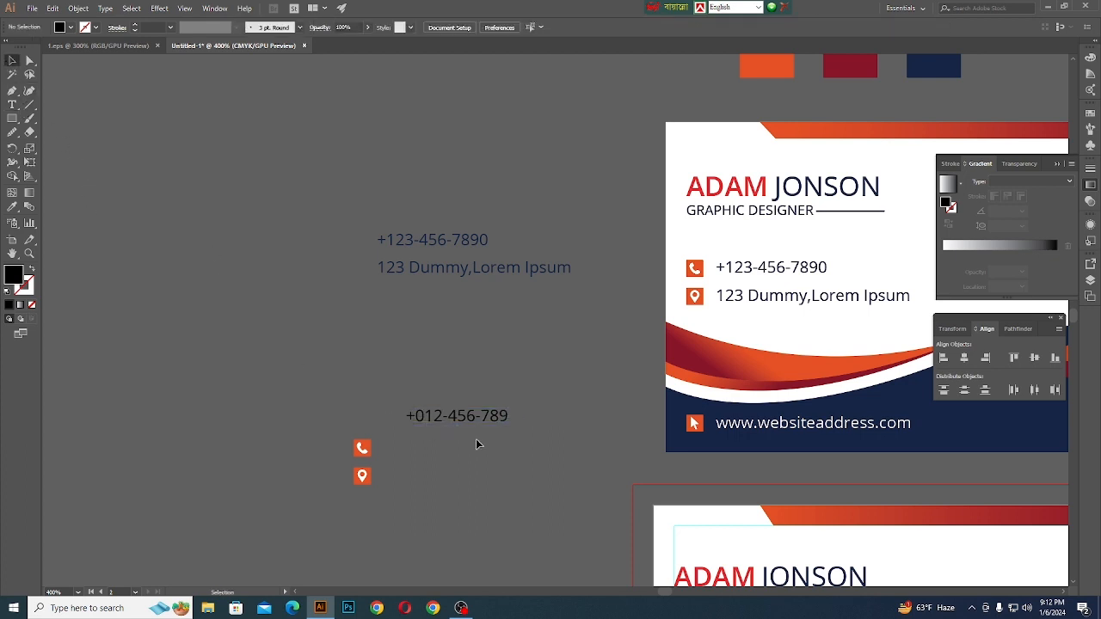
- Duplicate the new phone line beside the location icon and change the copy's text to "your location here"
left_click_drag(469, 424, 417, 468)
double_click(494, 475)
key("BackSpace")
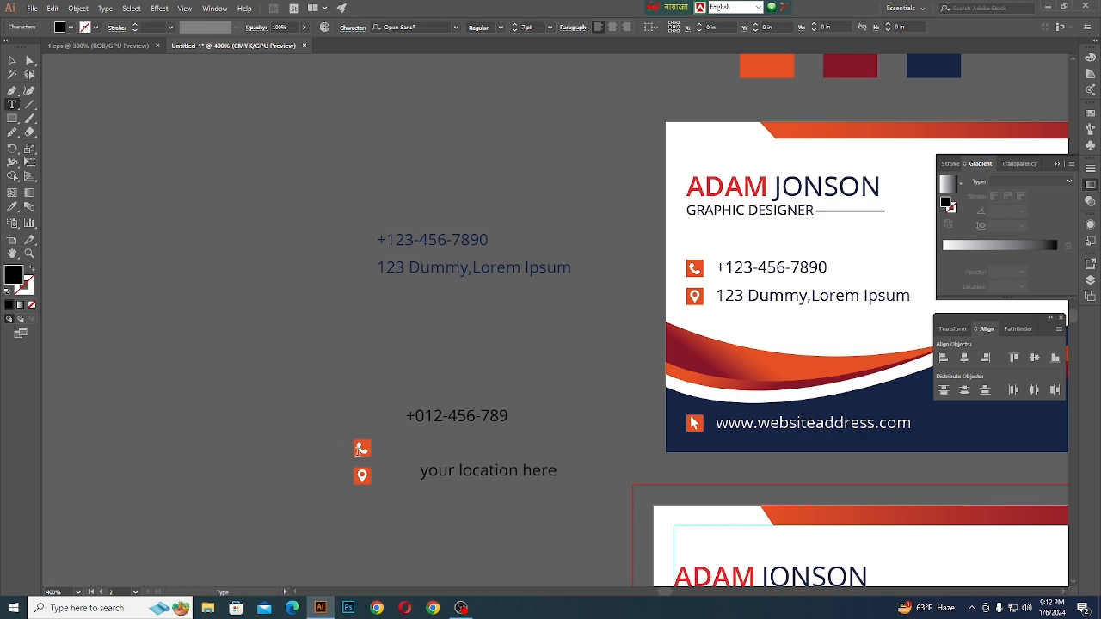
left_click(12, 60)
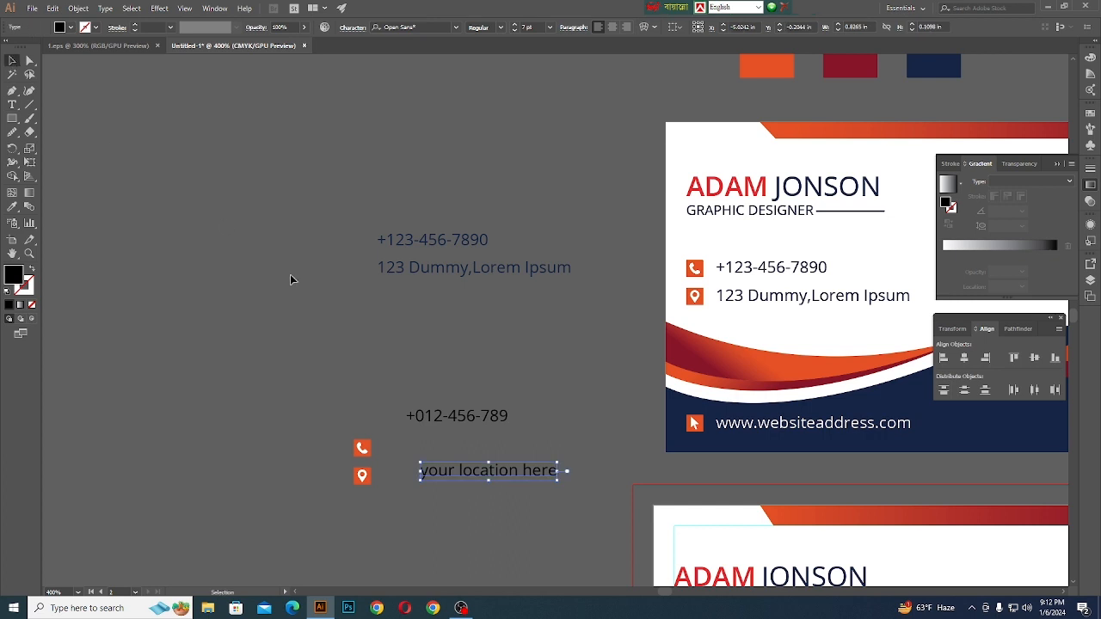
left_click(308, 311)
- Move the location line closer to its icon and give both new text lines the navy colour of the copied reference text
left_click_drag(476, 480, 458, 486)
left_click(450, 415, "shift")
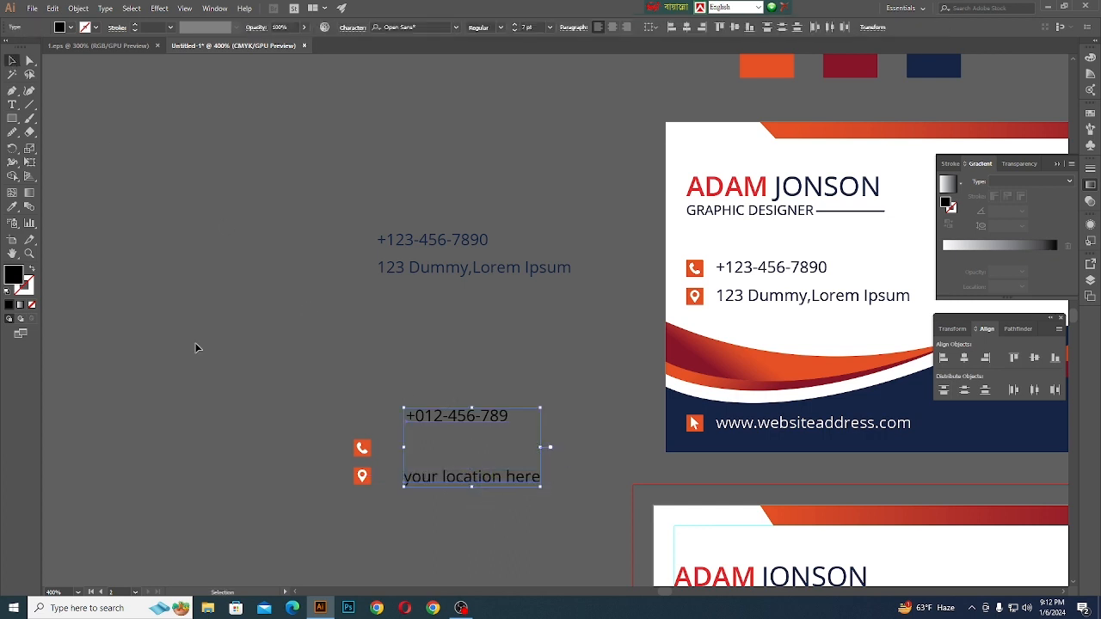
left_click(12, 207)
left_click(433, 267)
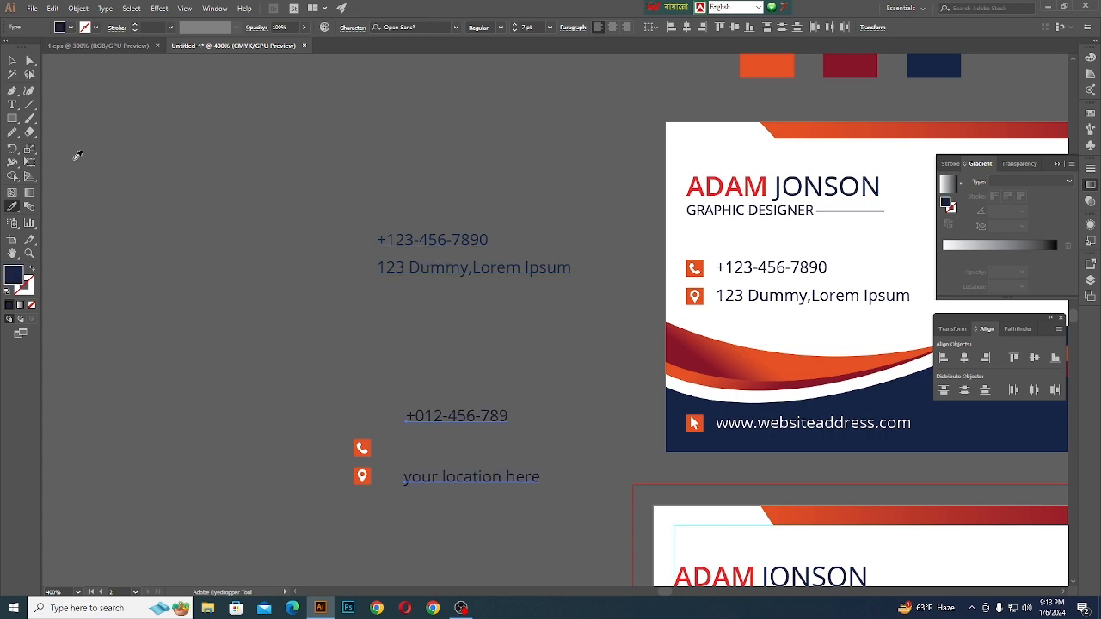
left_click(12, 60)
left_click(408, 505)
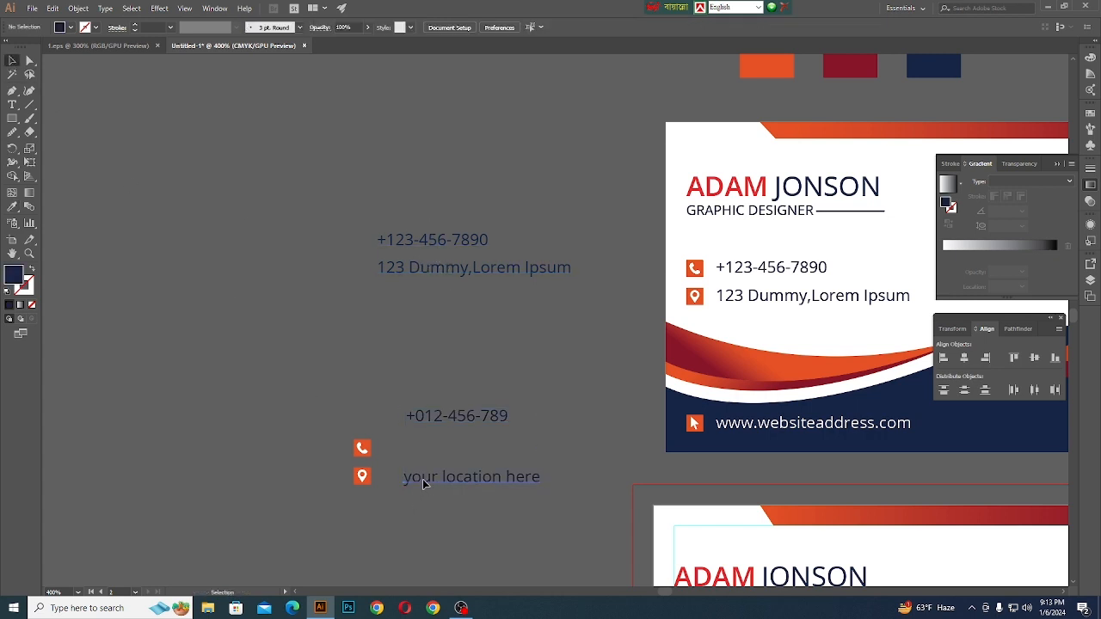
- Left-align the new phone and location lines with each other and shift them closer to their icons
left_click_drag(425, 481, 411, 479)
left_click(434, 417, "shift")
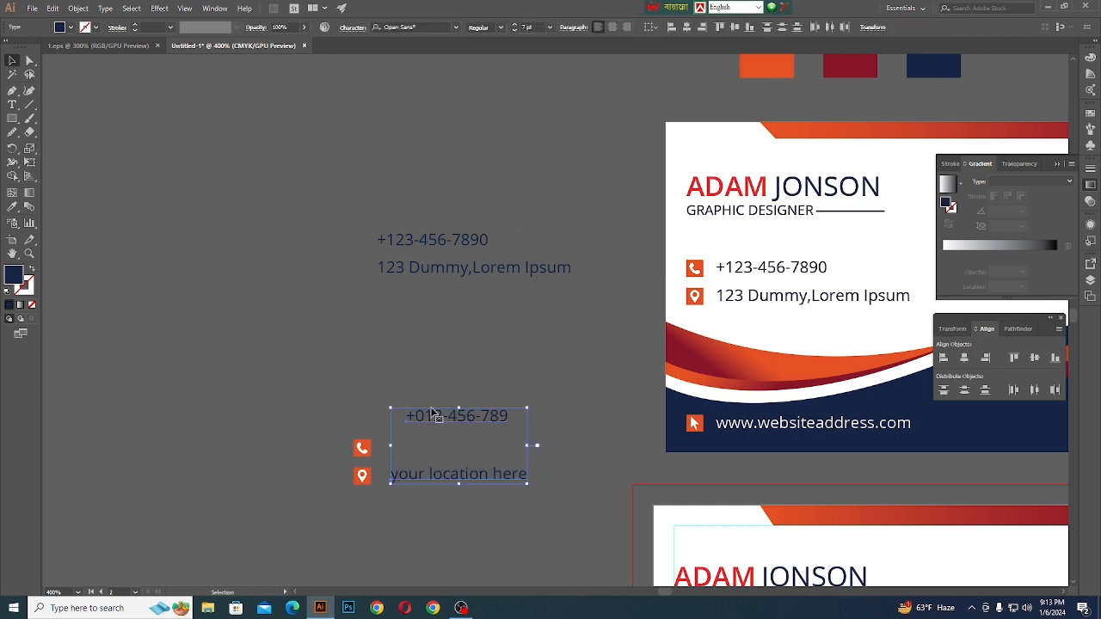
left_click(948, 365)
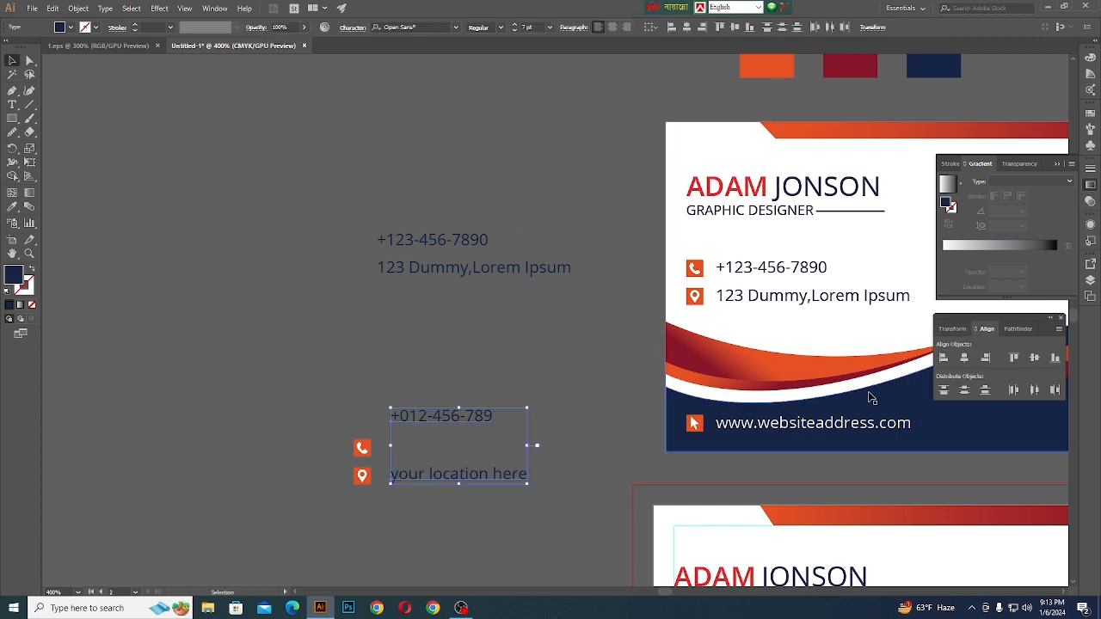
left_click(430, 378)
left_click_drag(403, 398, 463, 531)
key("Left")
key("Left")
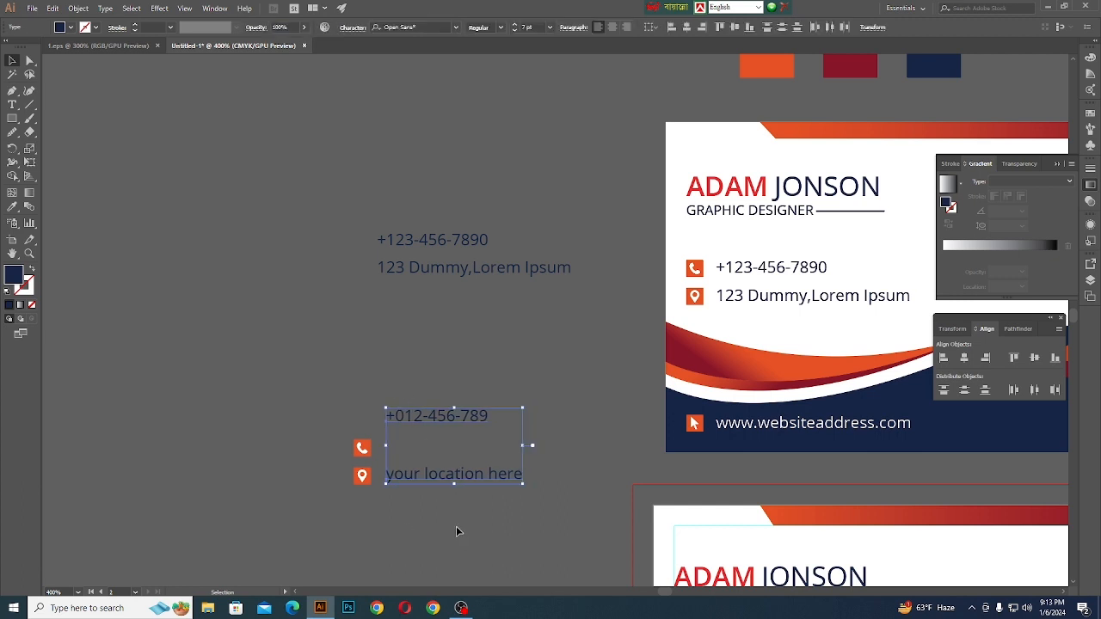
left_click(385, 394)
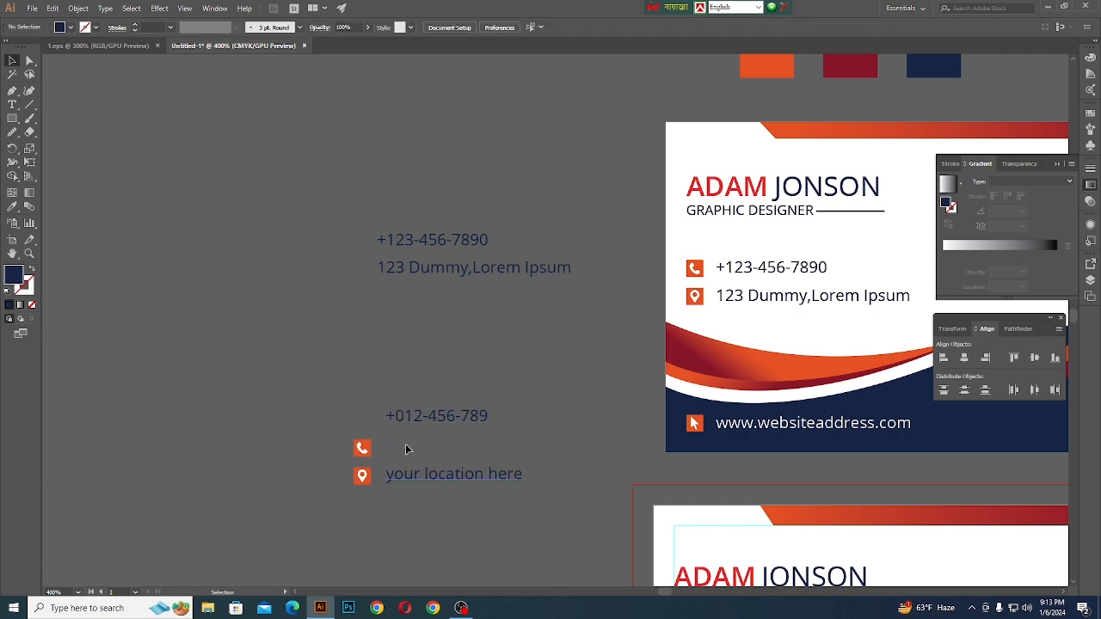
- Vertically centre the location text with its pin icon and group the two
left_click_drag(465, 518, 501, 521)
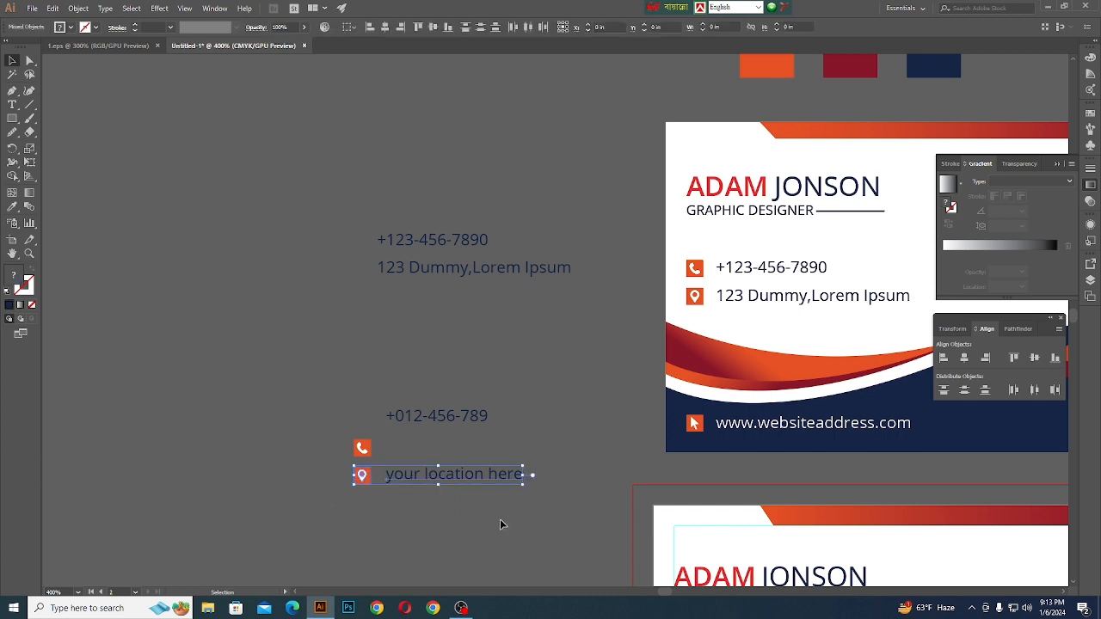
left_click(1033, 358)
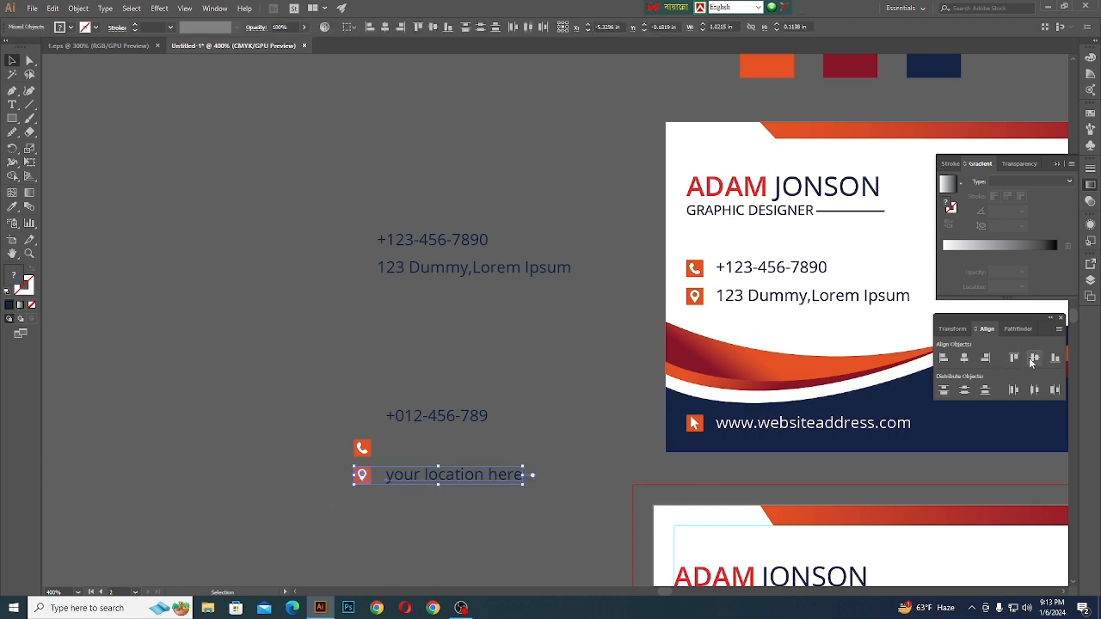
key("ctrl+g")
left_click(303, 427)
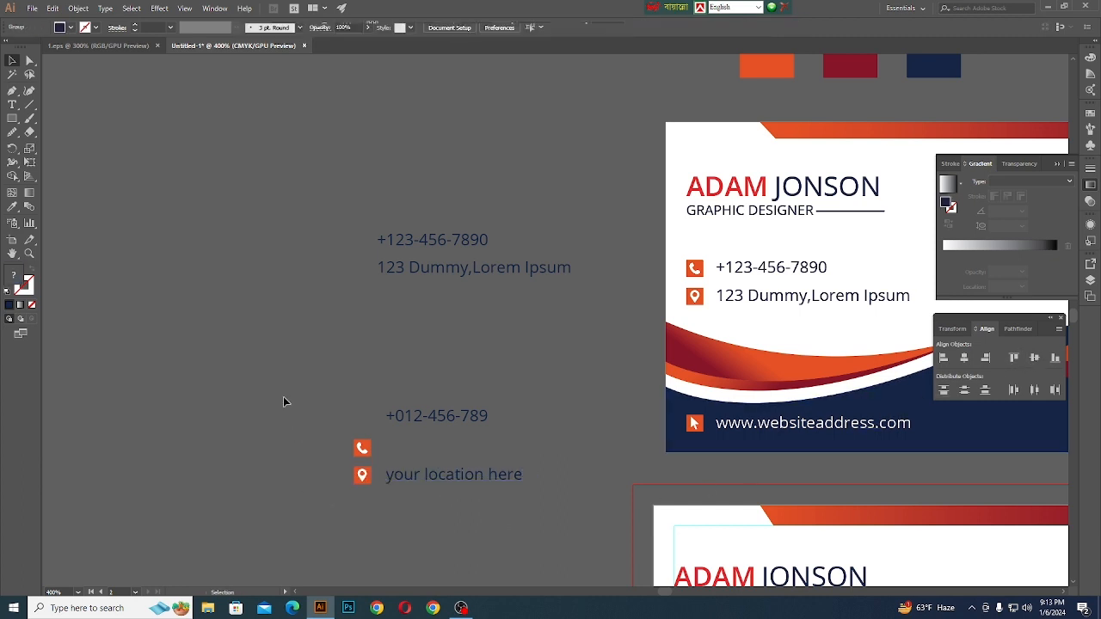
- Vertically centre the phone number with its phone icon and group the two
left_click_drag(308, 389, 428, 439)
left_click_drag(499, 452, 498, 450)
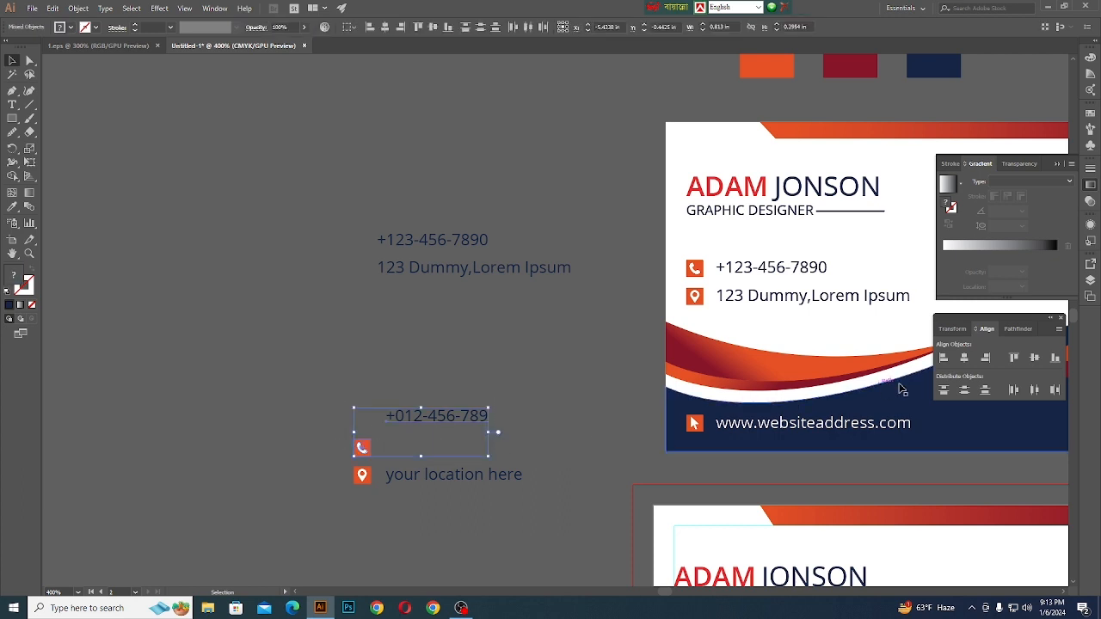
left_click(1033, 357)
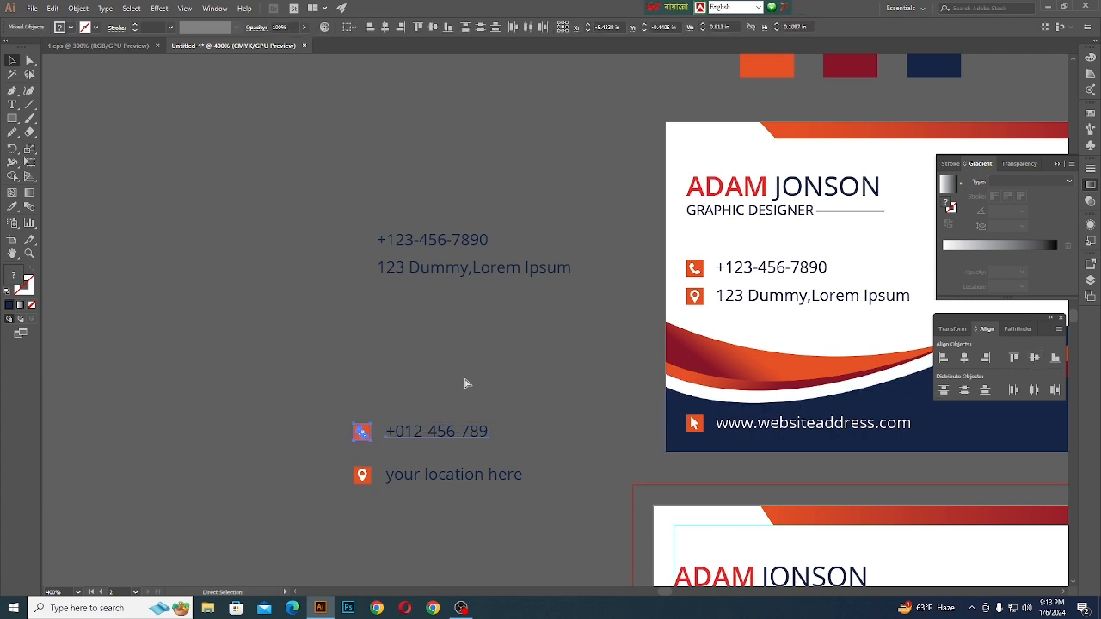
key("ctrl+g")
left_click(379, 387)
- Nudge the location row up until it sits closely below the phone row
left_click(391, 484)
key("Up")
key("Up")
key("Up")
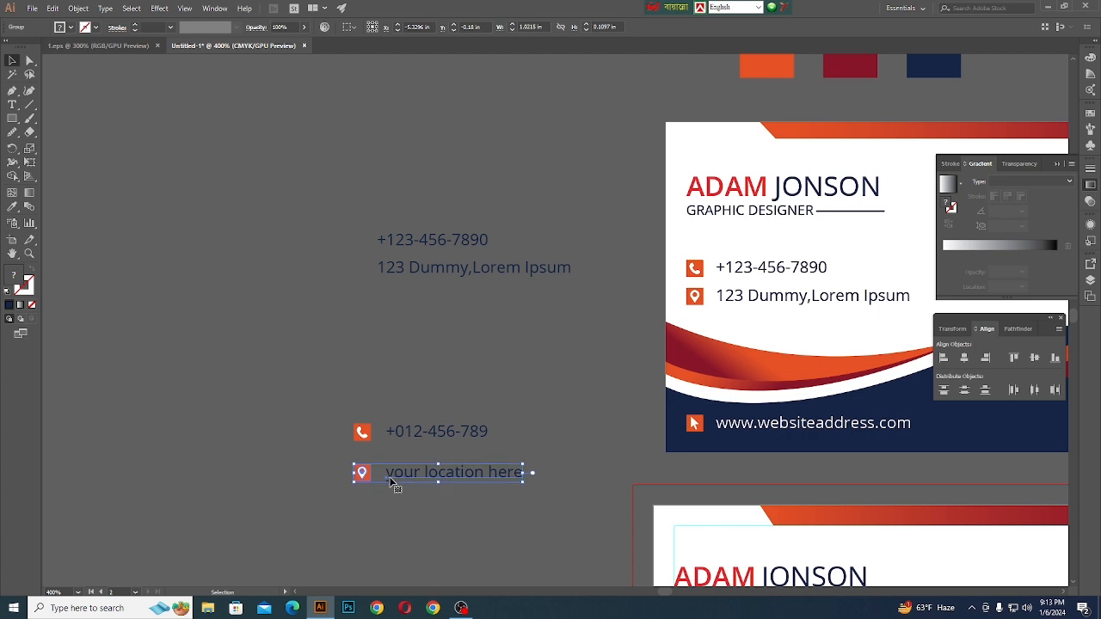
key("Up")
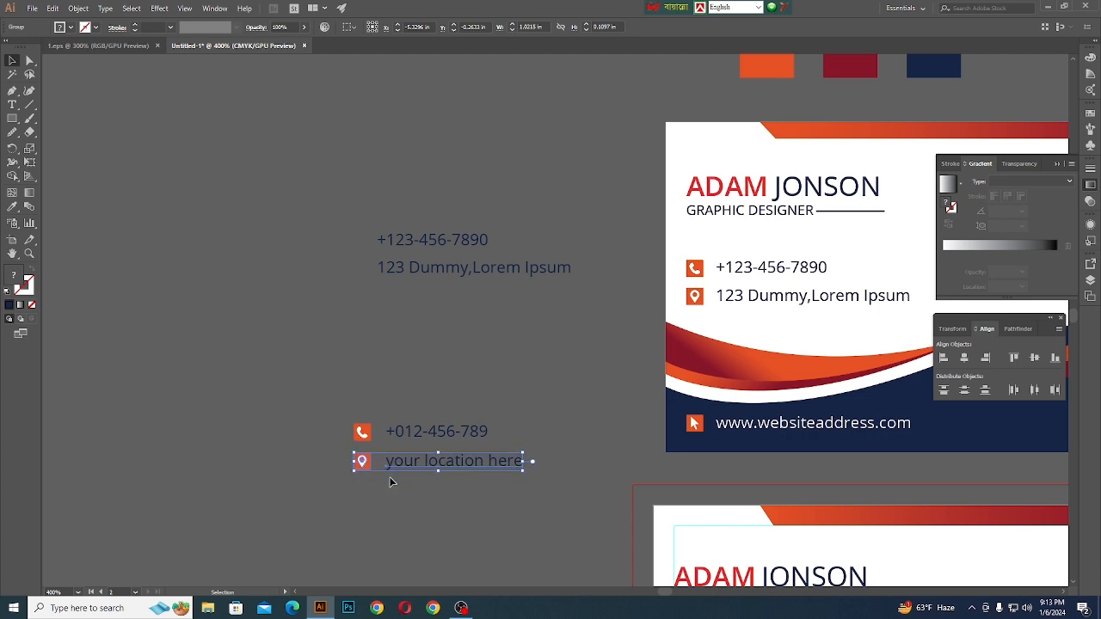
key("Up")
key("Down")
left_click(309, 388)
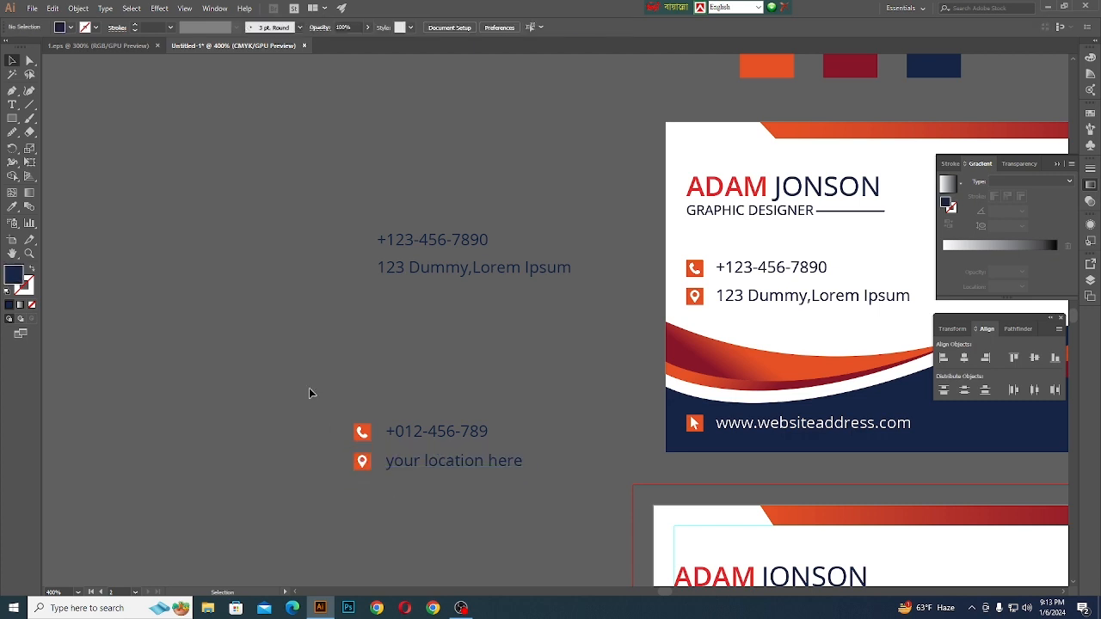
- Move the phone and location rows together onto the new front card, below the job title
scroll(289, 392, "down", 2)
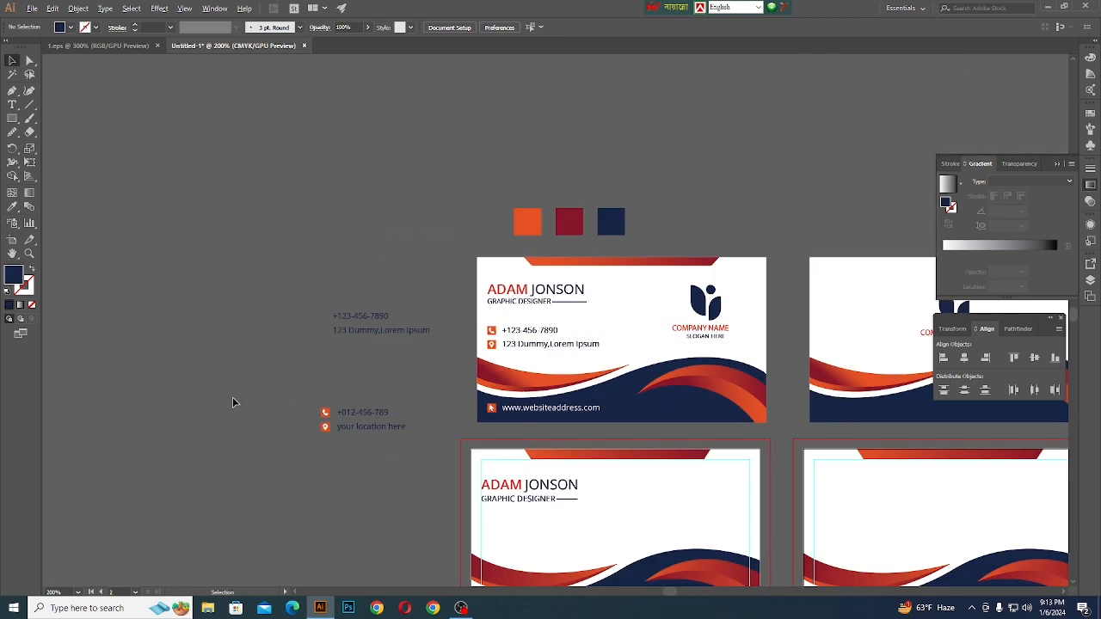
scroll(232, 402, "down", 1)
scroll(325, 430, "up", 2)
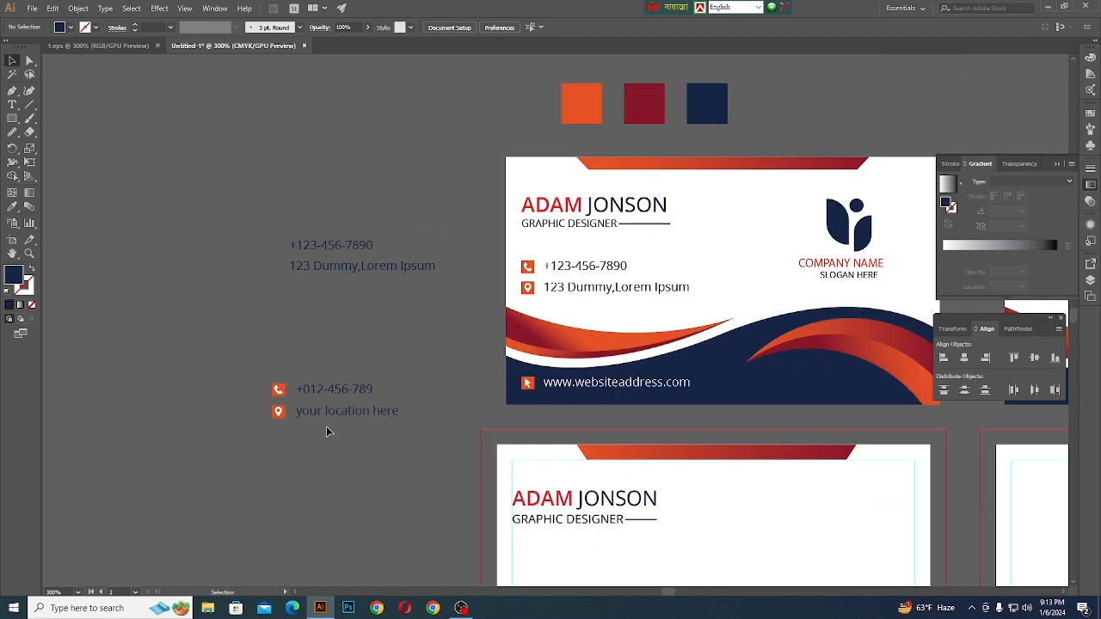
left_click_drag(352, 467, 348, 463)
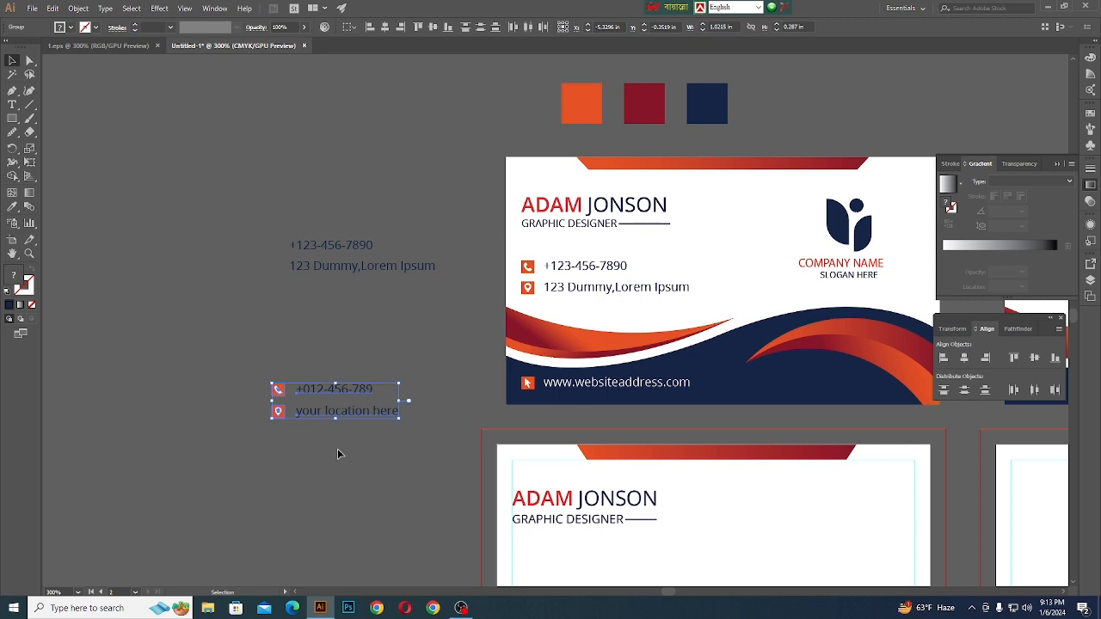
left_click(337, 448)
scroll(311, 389, "down", 1)
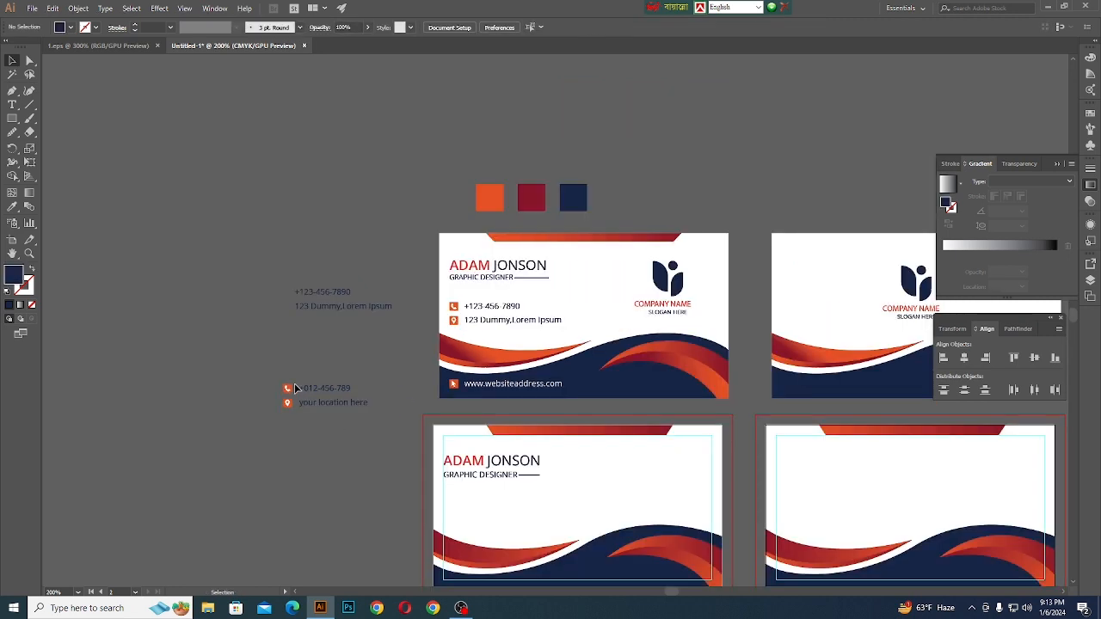
scroll(297, 387, "down", 1)
left_click_drag(292, 376, 471, 481)
scroll(471, 482, "up", 4)
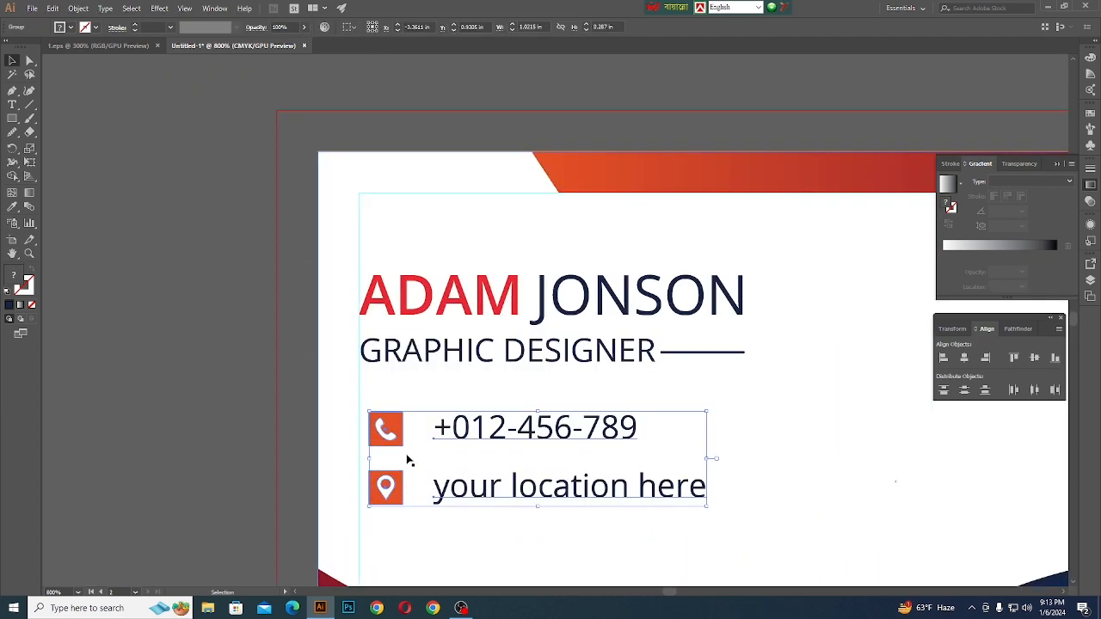
- Align the left edge of the phone and location rows with the card's left margin guide
scroll(374, 441, "up", 3)
left_click_drag(427, 439, 400, 462)
scroll(400, 462, "down", 7)
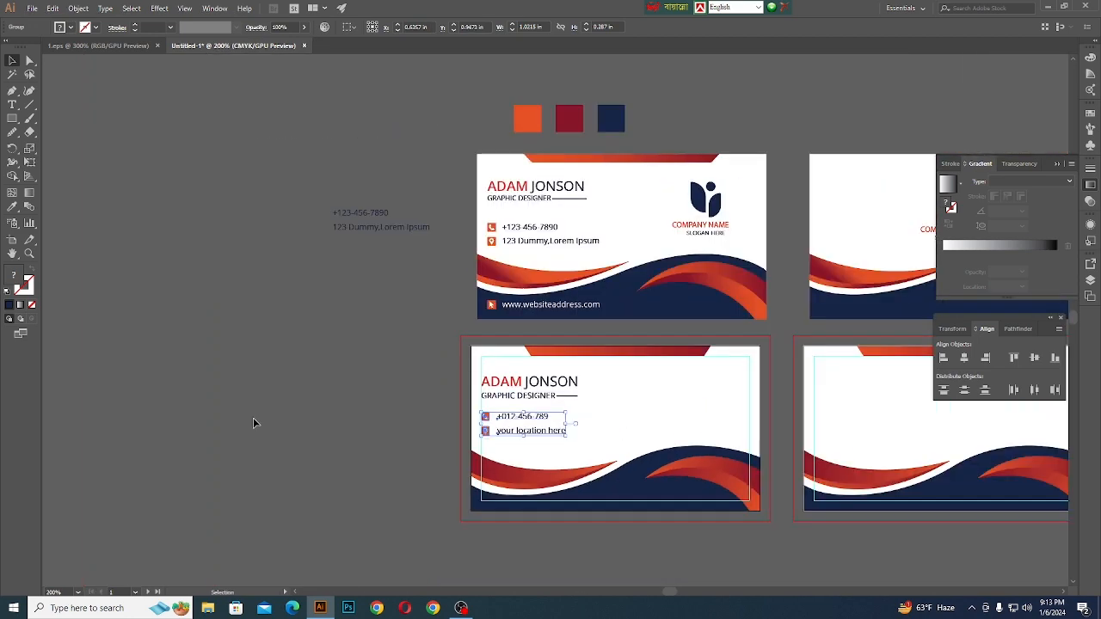
left_click(252, 422)
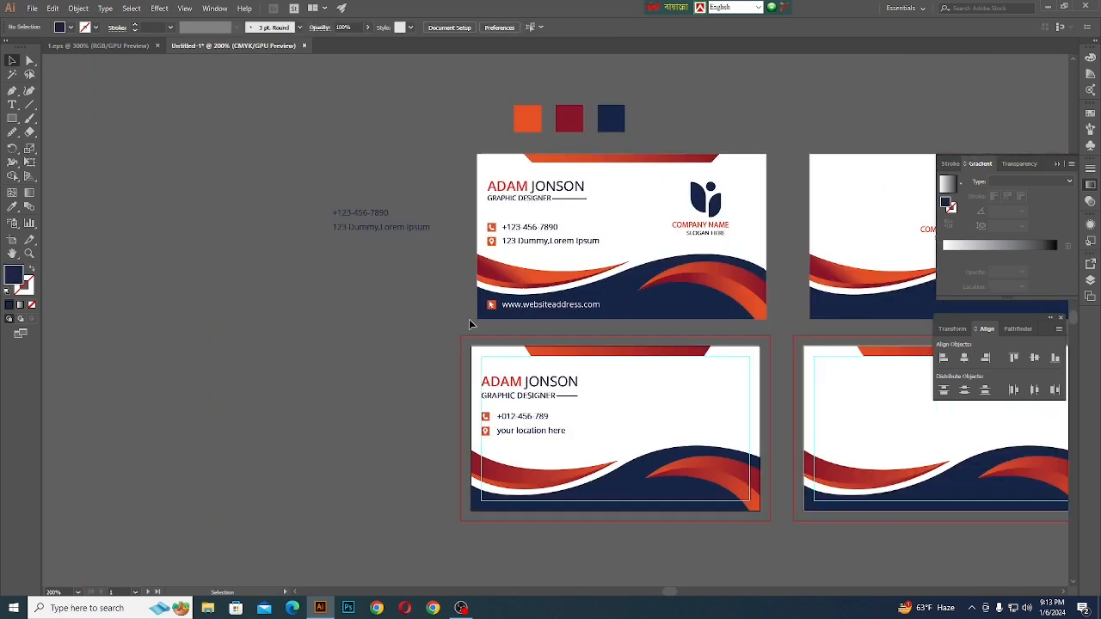
- Copy the reference card's website line onto the empty canvas and ungroup it, moving the text up away from its icon
scroll(405, 273, "down", 1)
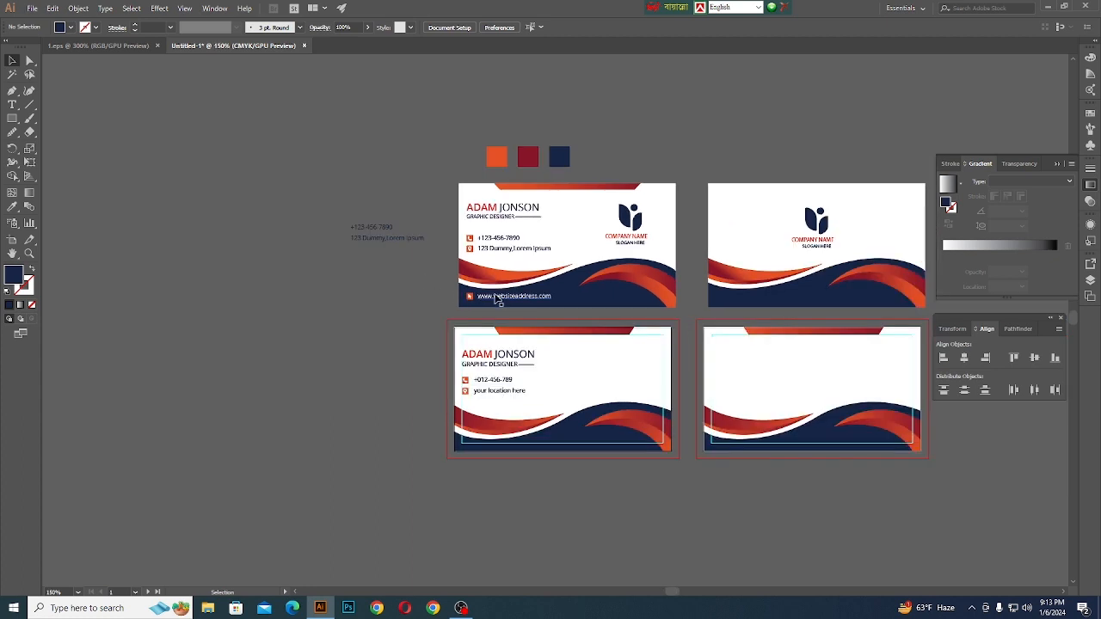
left_click_drag(497, 300, 381, 221)
scroll(325, 376, "up", 2)
right_click(339, 366)
left_click(356, 451)
left_click(329, 265)
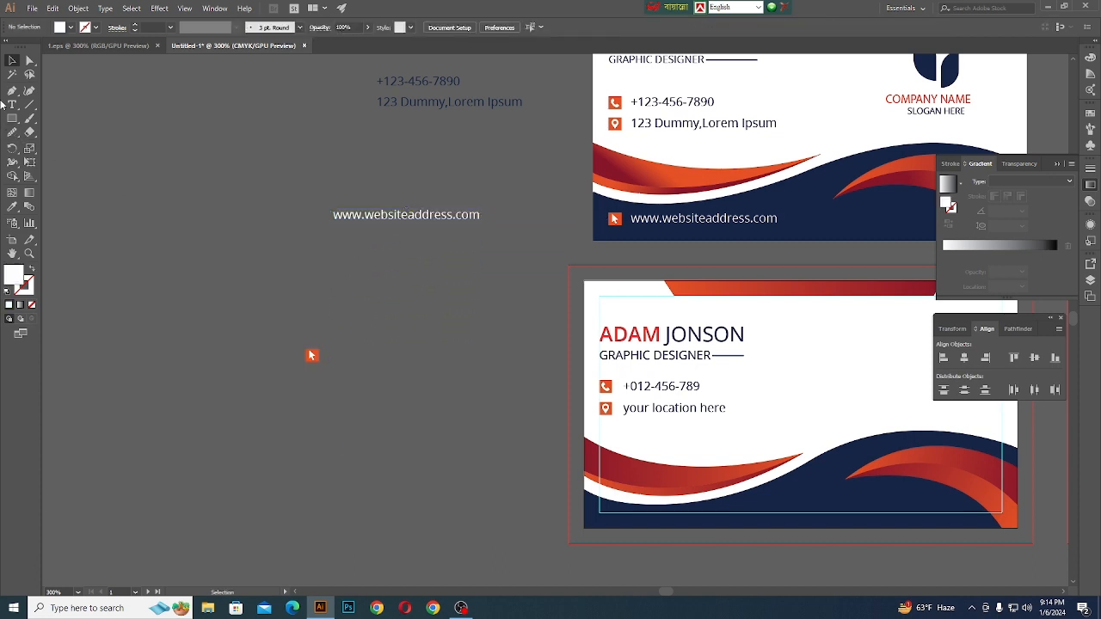
left_click(12, 104)
left_click(363, 328)
key("BackSpace")
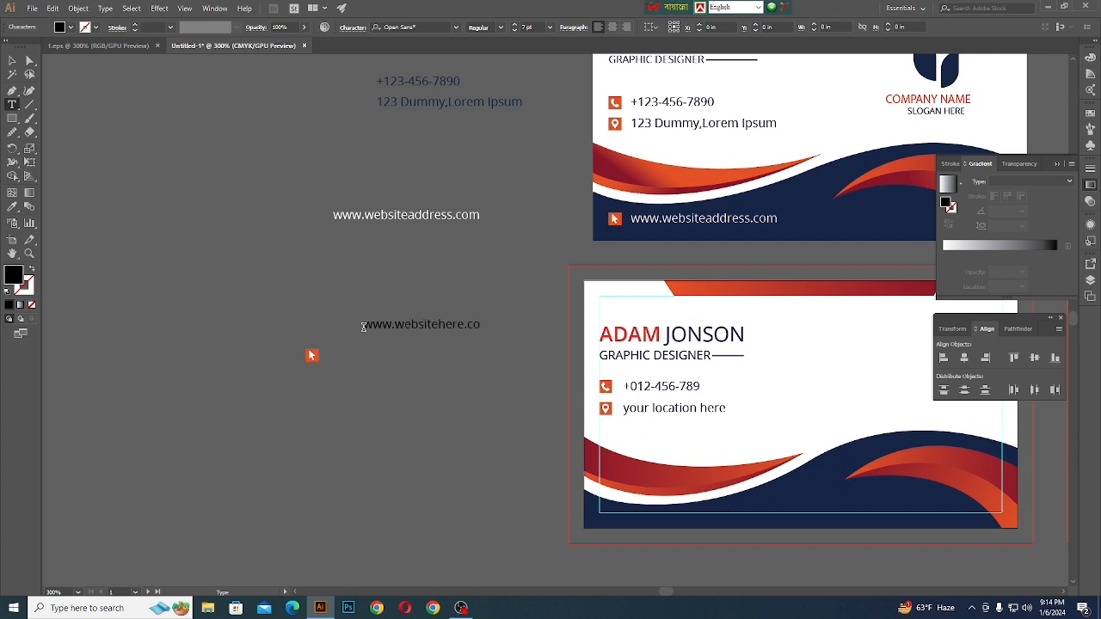
key("Escape")
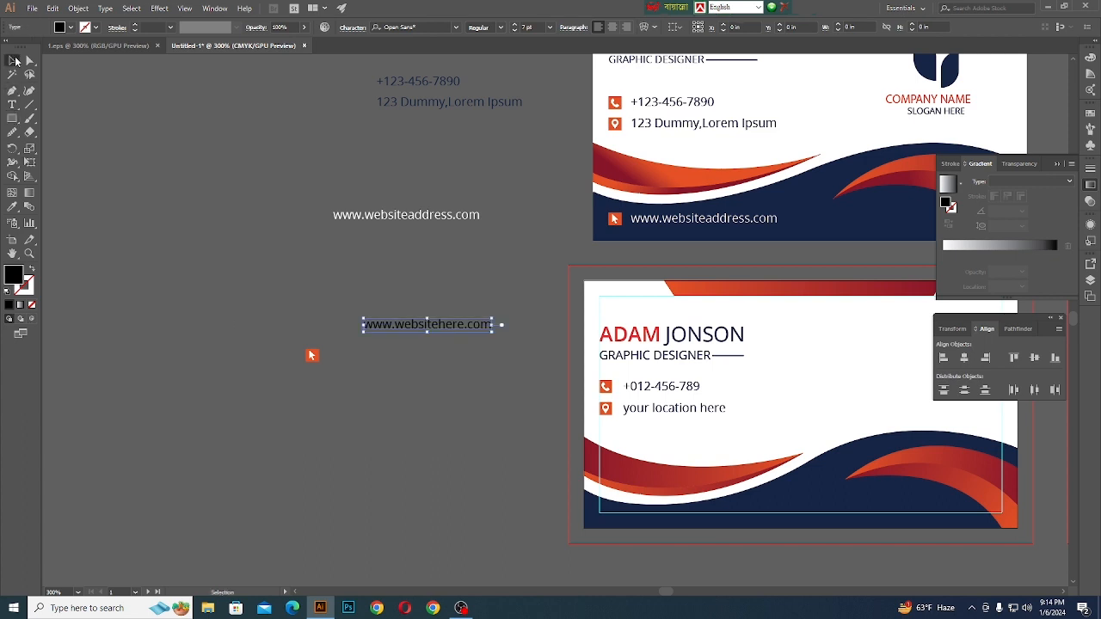
left_click(351, 359)
left_click_drag(424, 327, 394, 358)
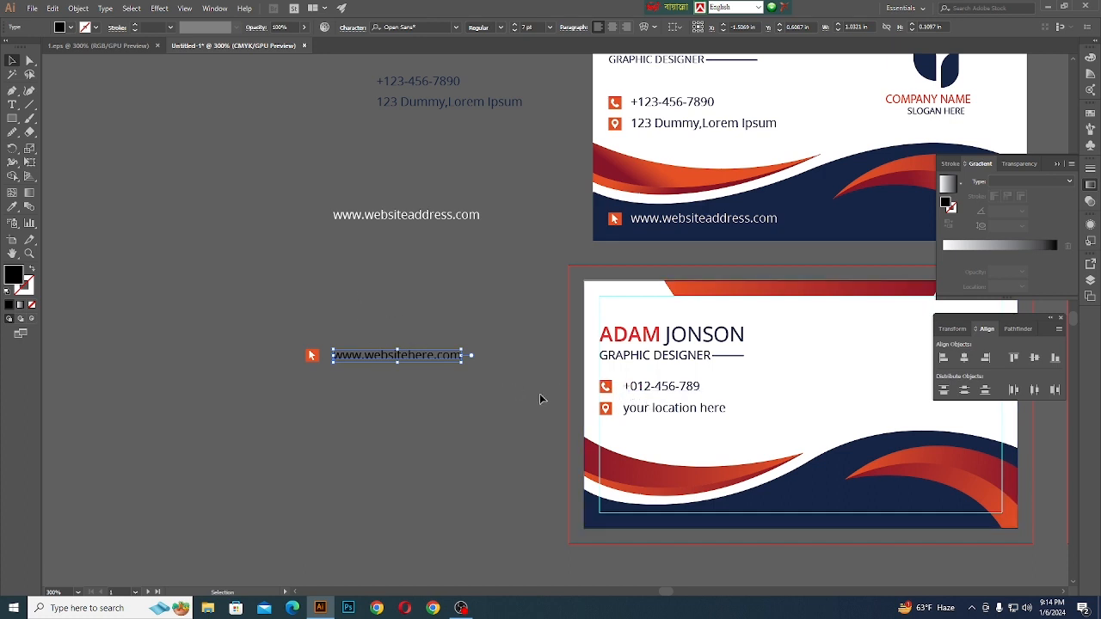
left_click(391, 402)
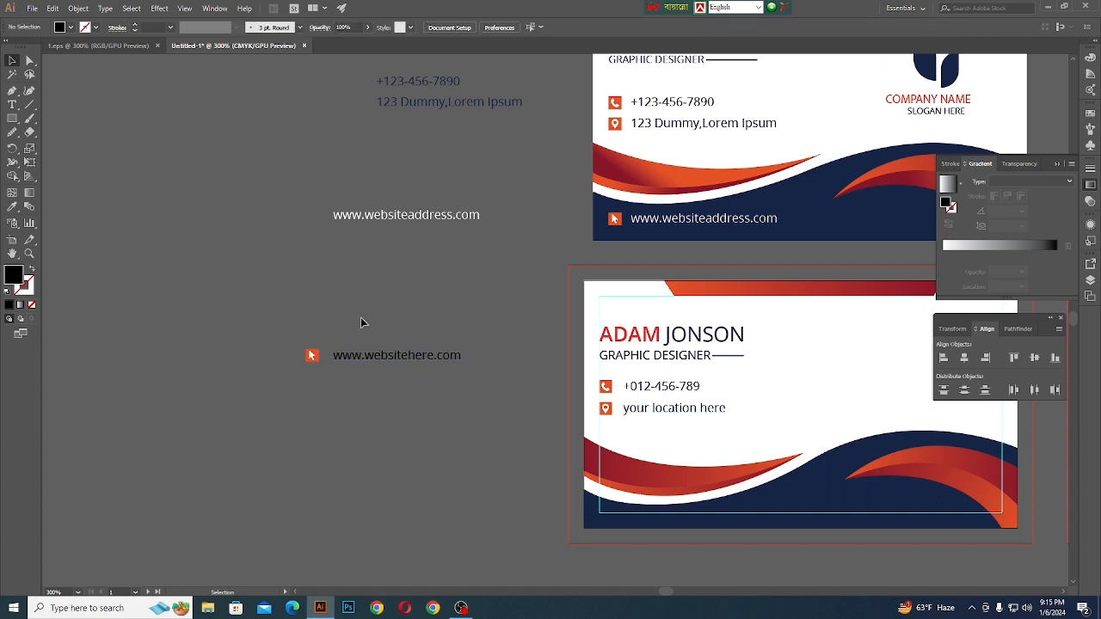
- Give the new website text the navy colour of the card's location line
left_click(342, 363)
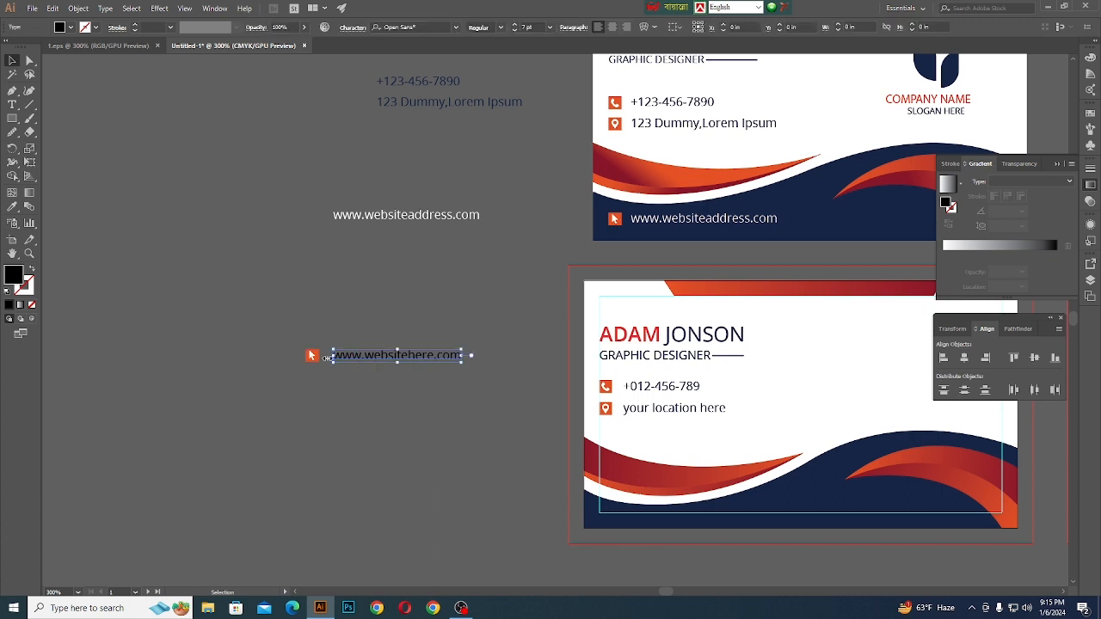
left_click(13, 207)
left_click(633, 408)
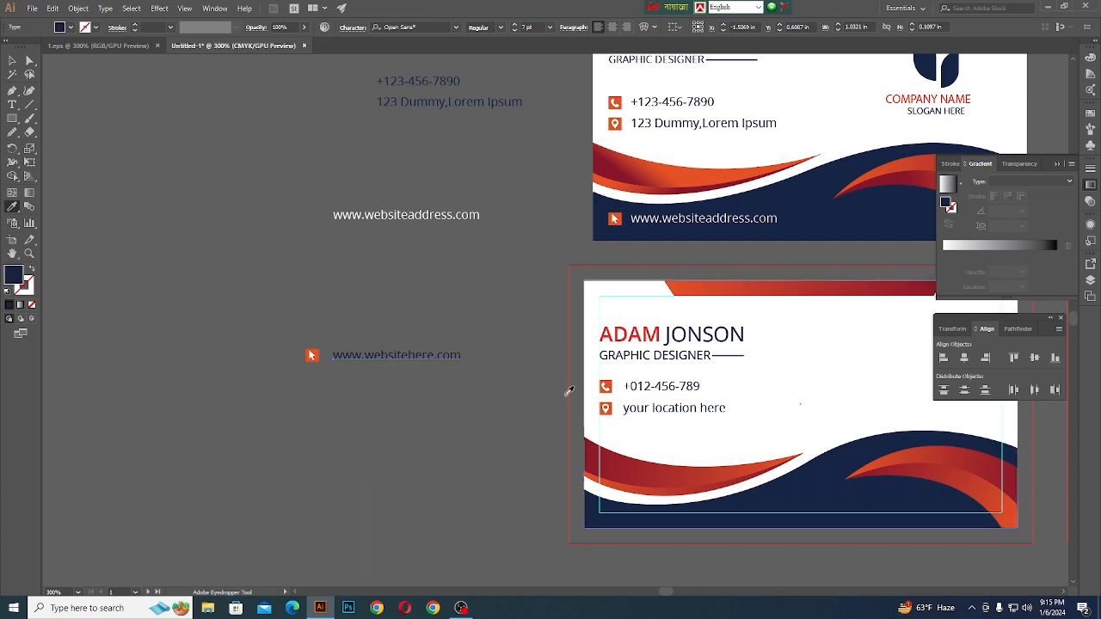
left_click(12, 60)
left_click_drag(293, 339, 462, 408)
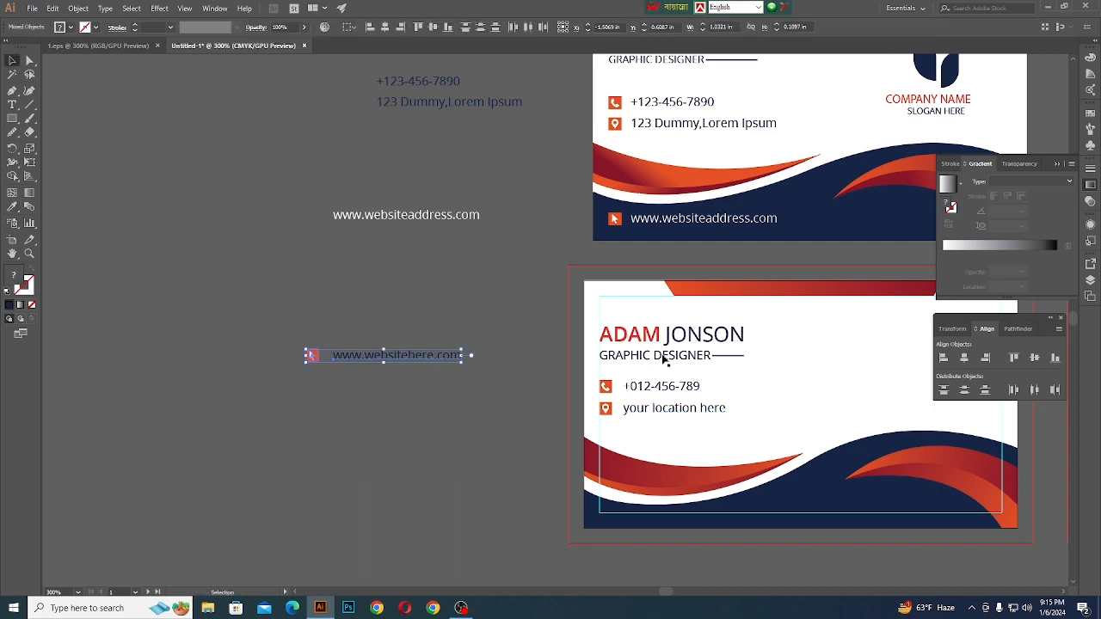
left_click(1033, 357)
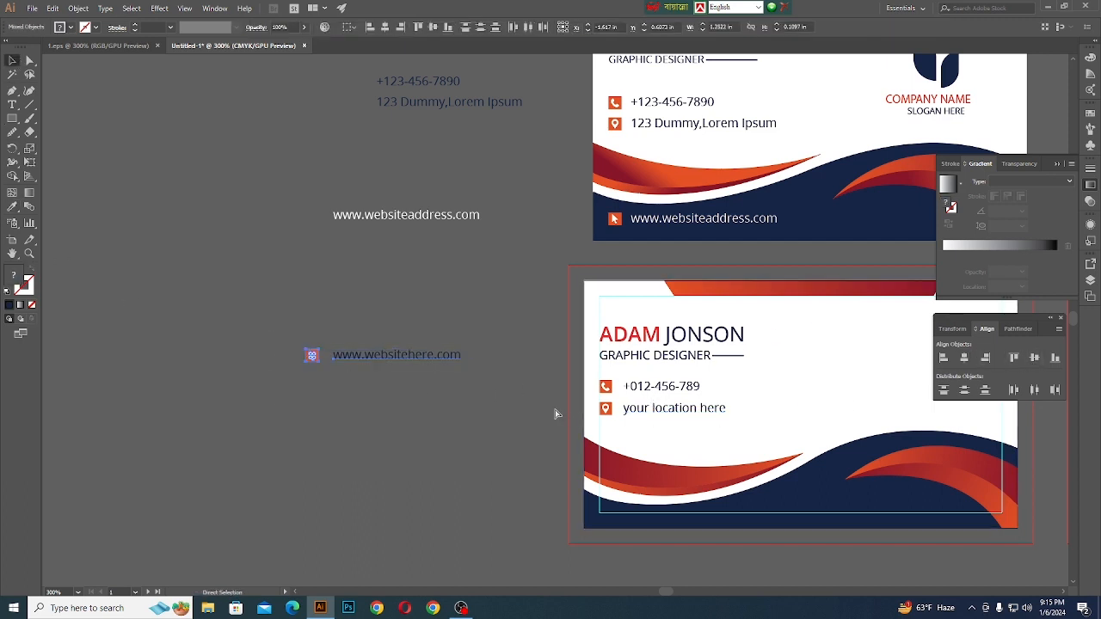
key("ctrl+g")
left_click(376, 304)
- Move the website row onto the navy band at the bottom of the new front card, near the left margin guide
left_click_drag(389, 356, 688, 503)
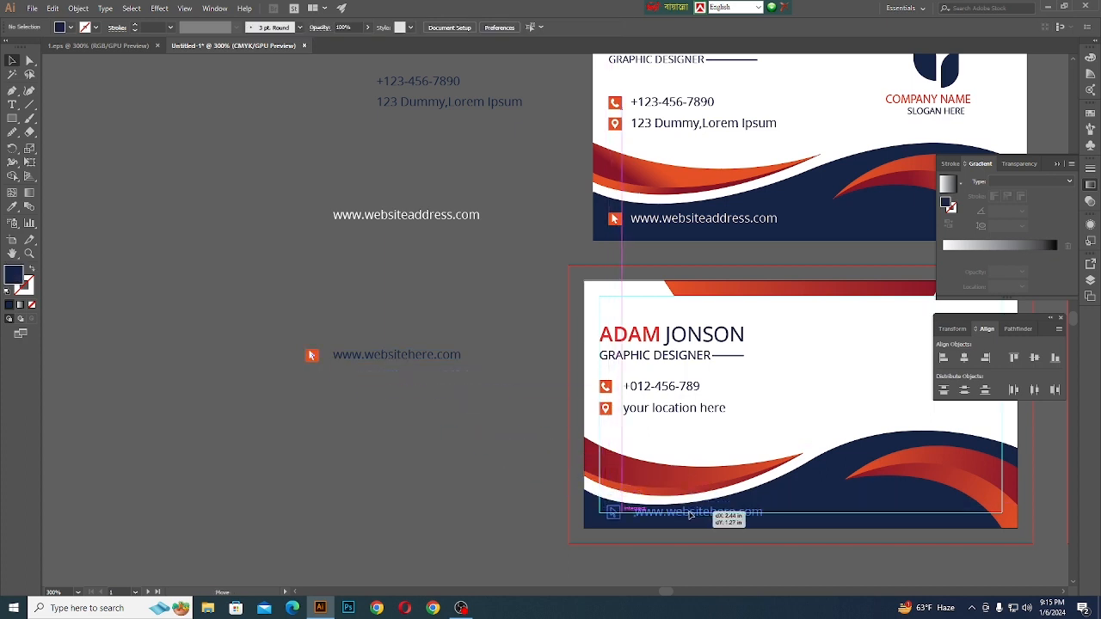
left_click_drag(690, 514, 689, 522)
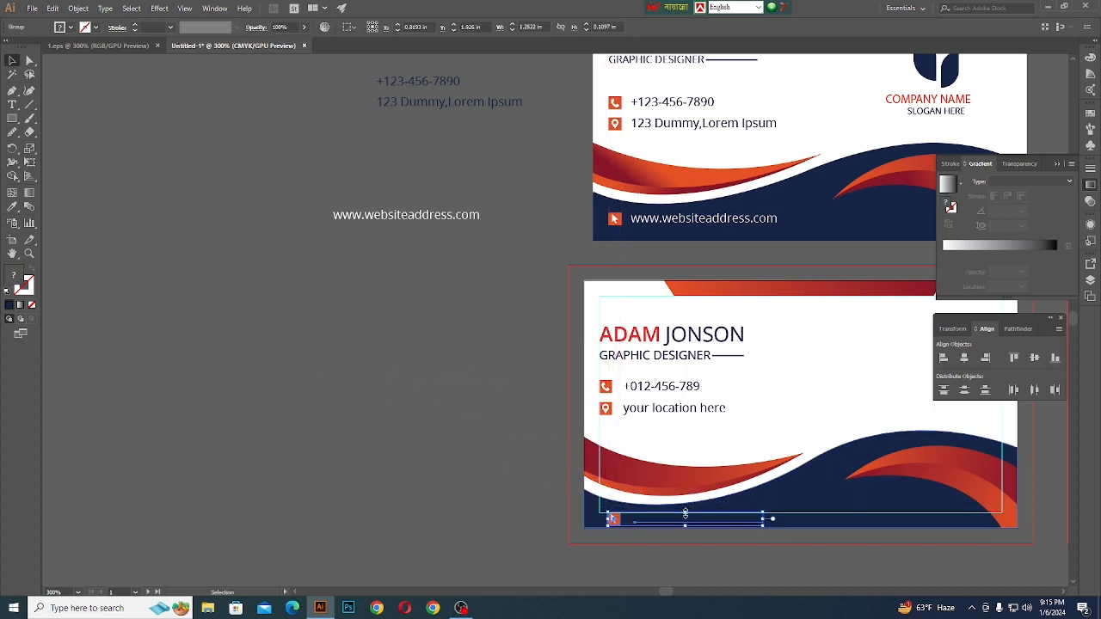
scroll(687, 522, "up", 3)
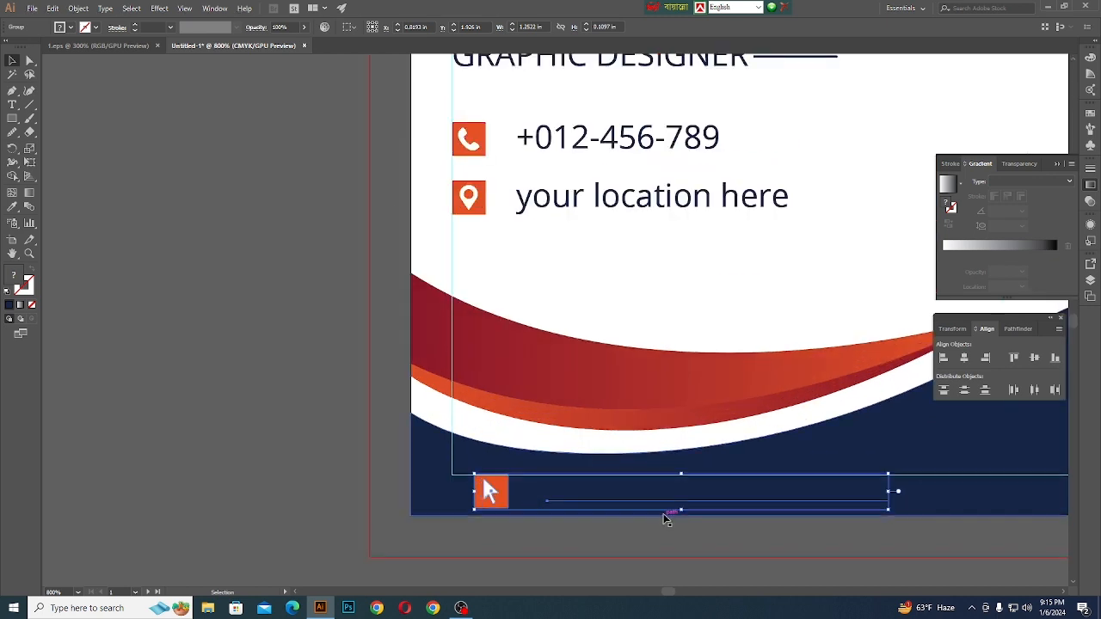
key("Up")
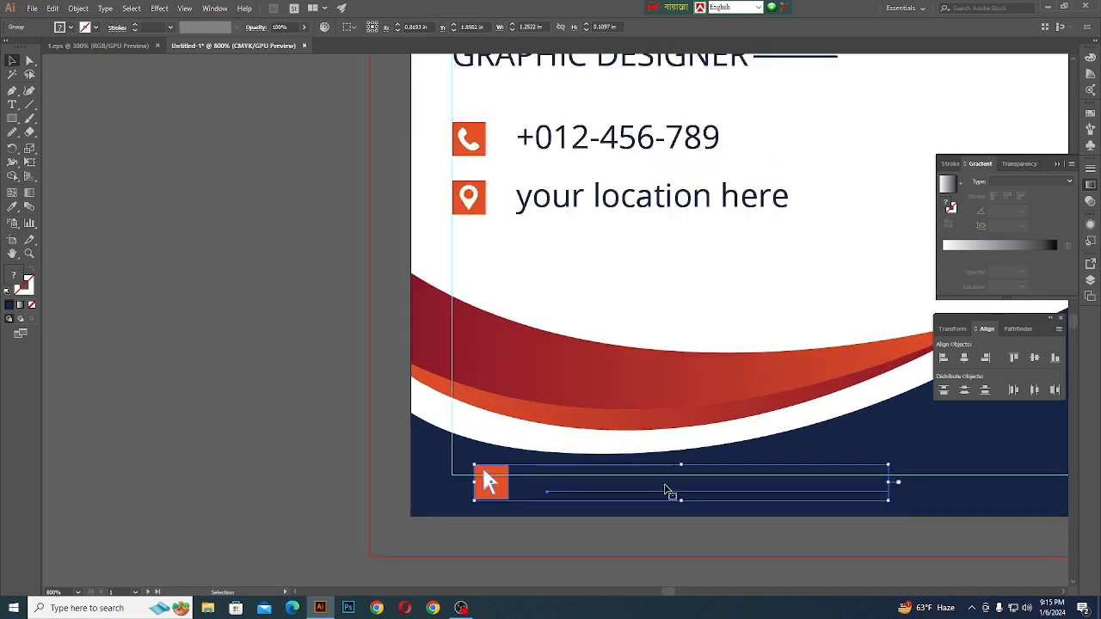
- Recolour the website text inside its group to the card background's white, and exit group isolation
double_click(652, 496)
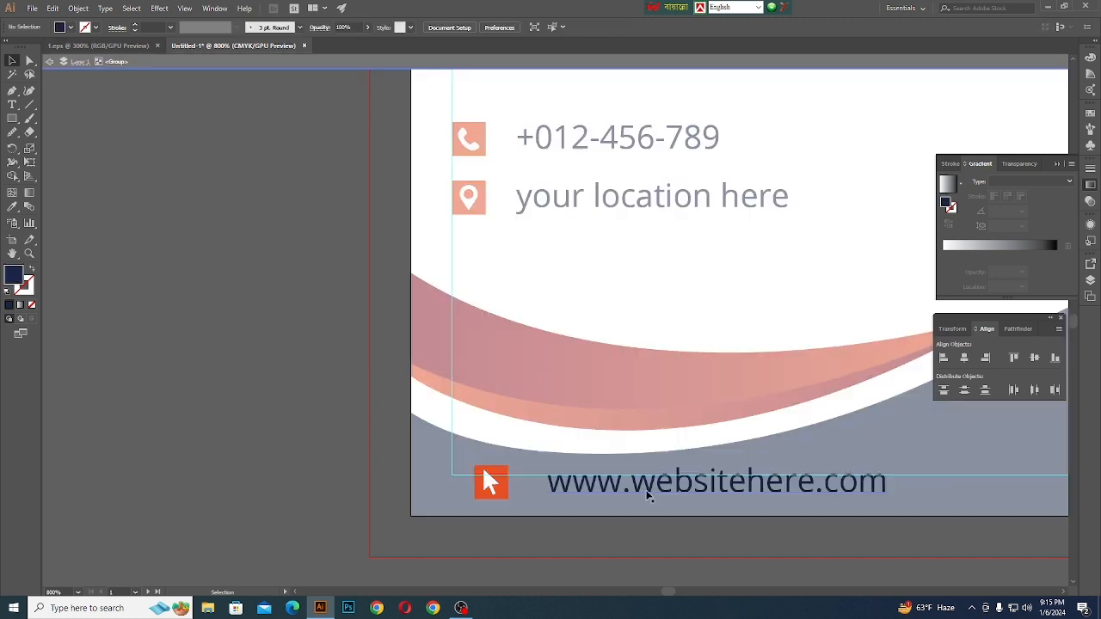
left_click(12, 207)
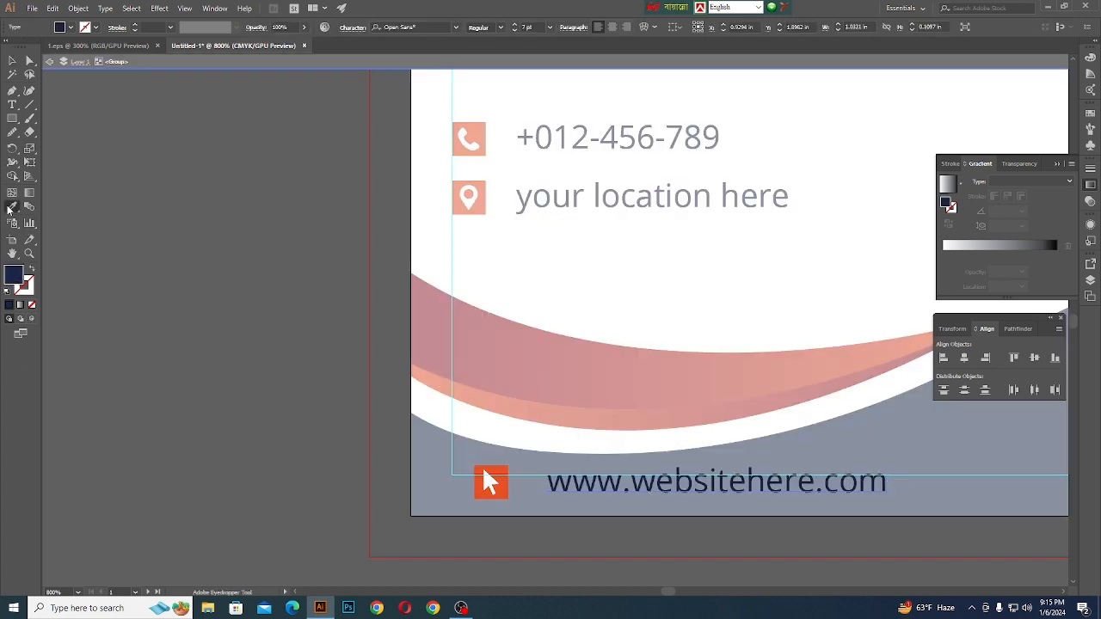
left_click(722, 258)
left_click(12, 61)
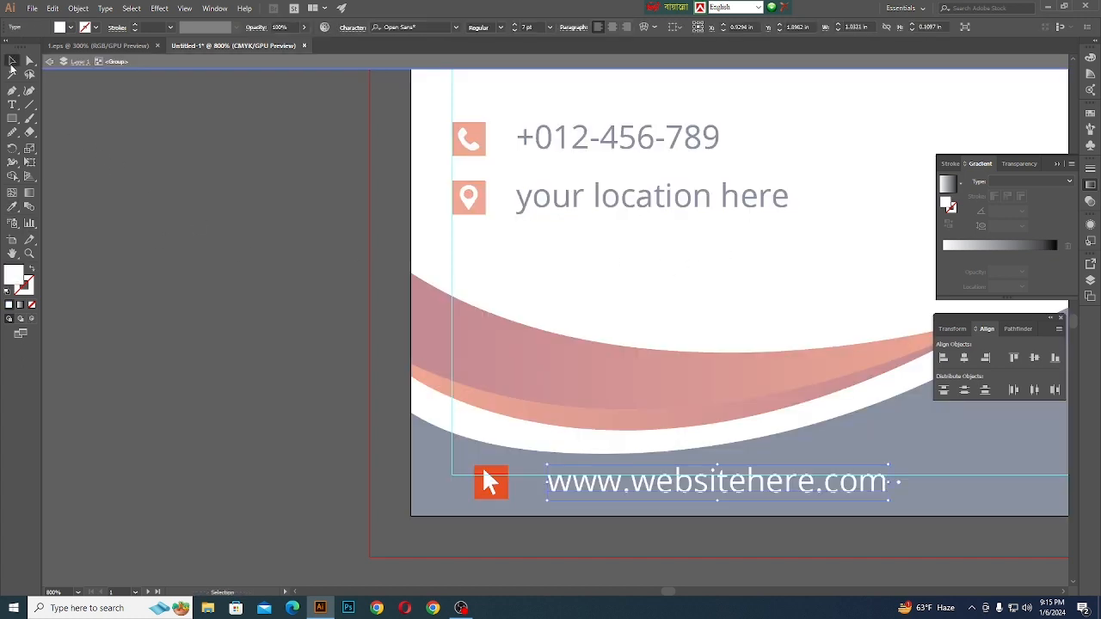
left_click(186, 63)
scroll(290, 354, "down", 3)
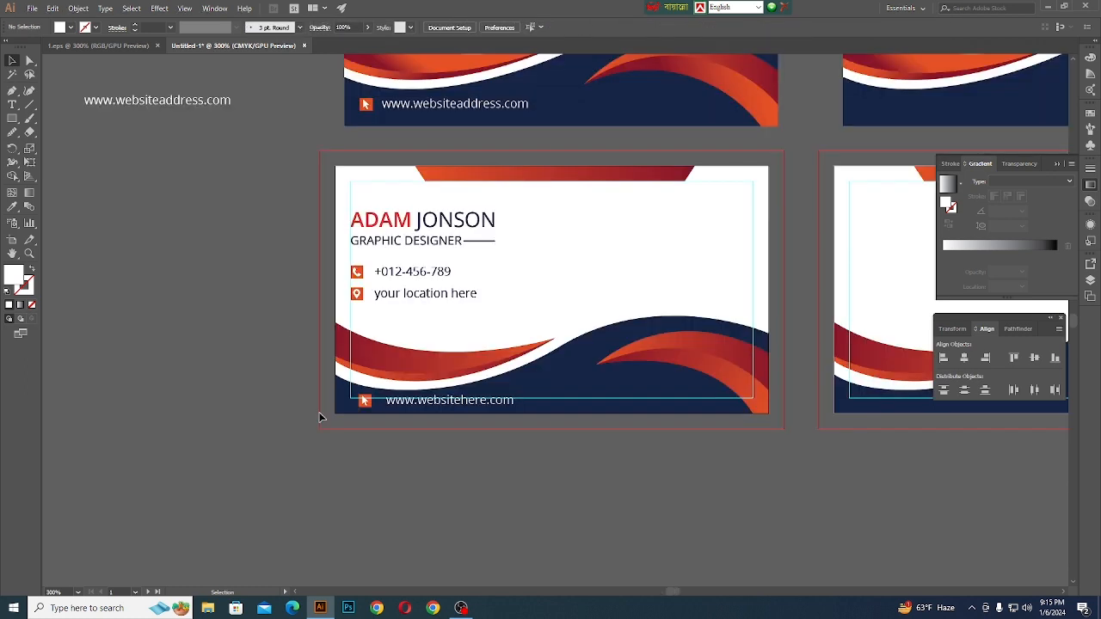
- Copy the company logo from the reference front to the same spot on the new front card and bring it to front
scroll(426, 434, "up", 2)
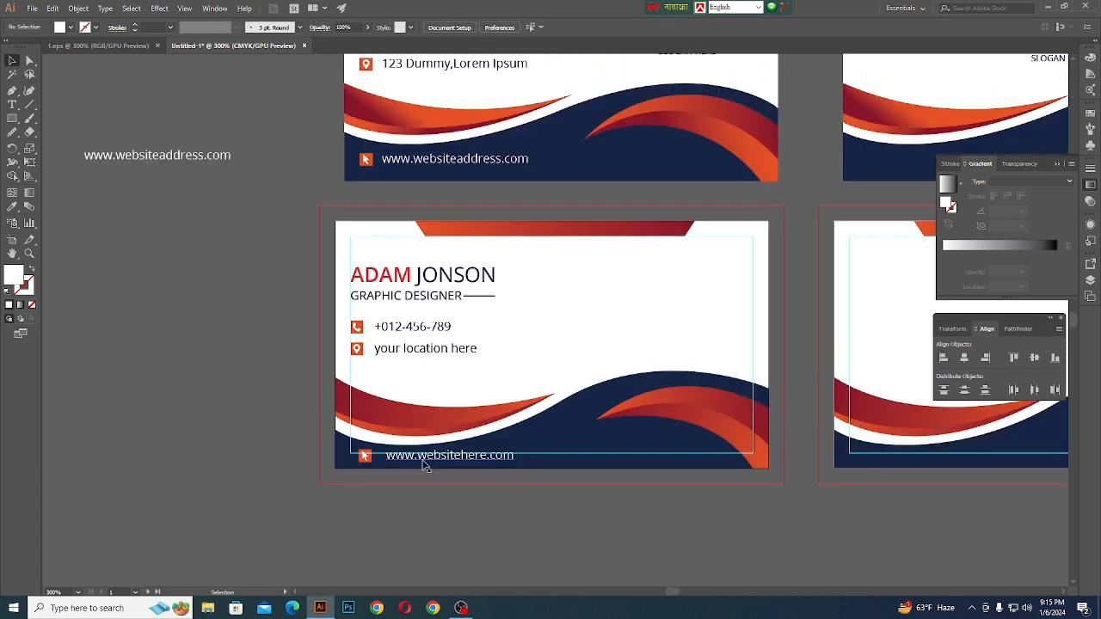
scroll(422, 475, "down", 1)
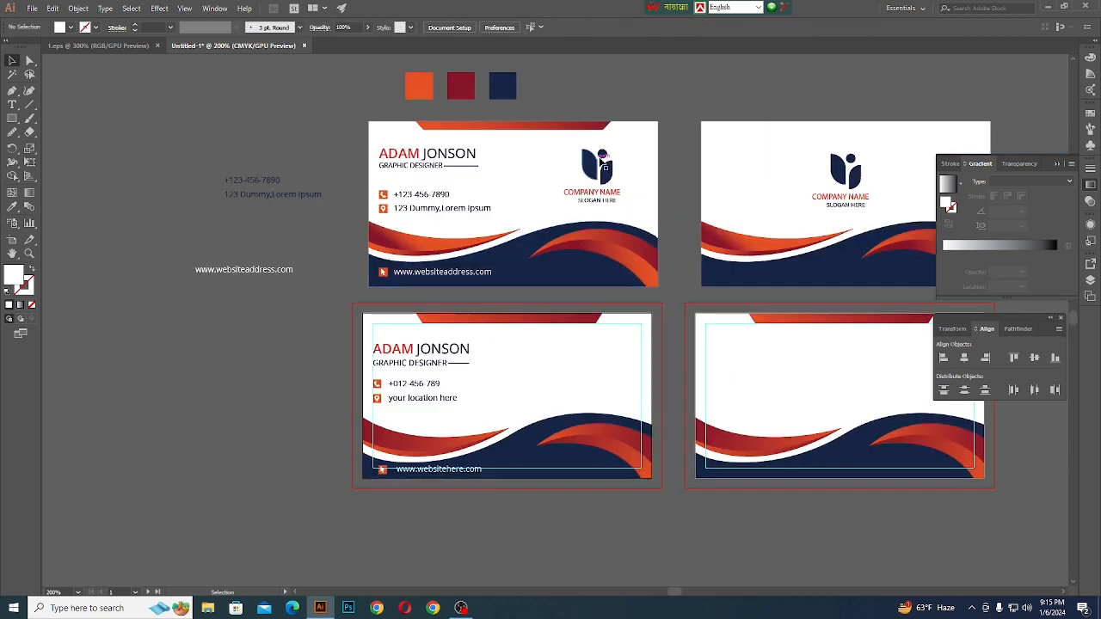
left_click(590, 172)
left_click_drag(590, 172, 591, 364)
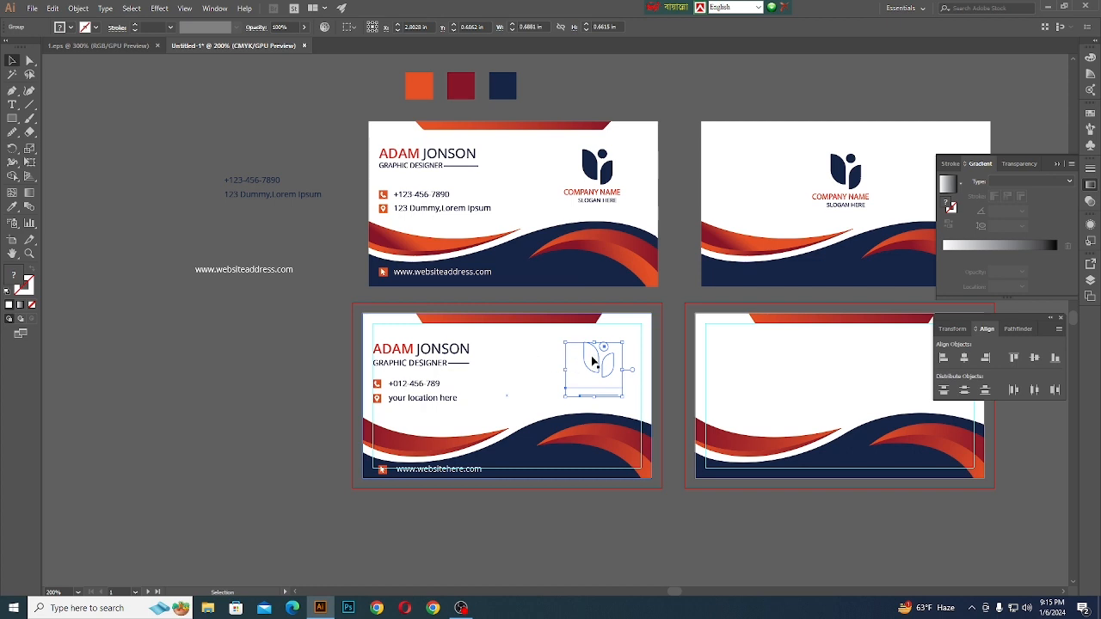
right_click(603, 356)
mouse_move(617, 468)
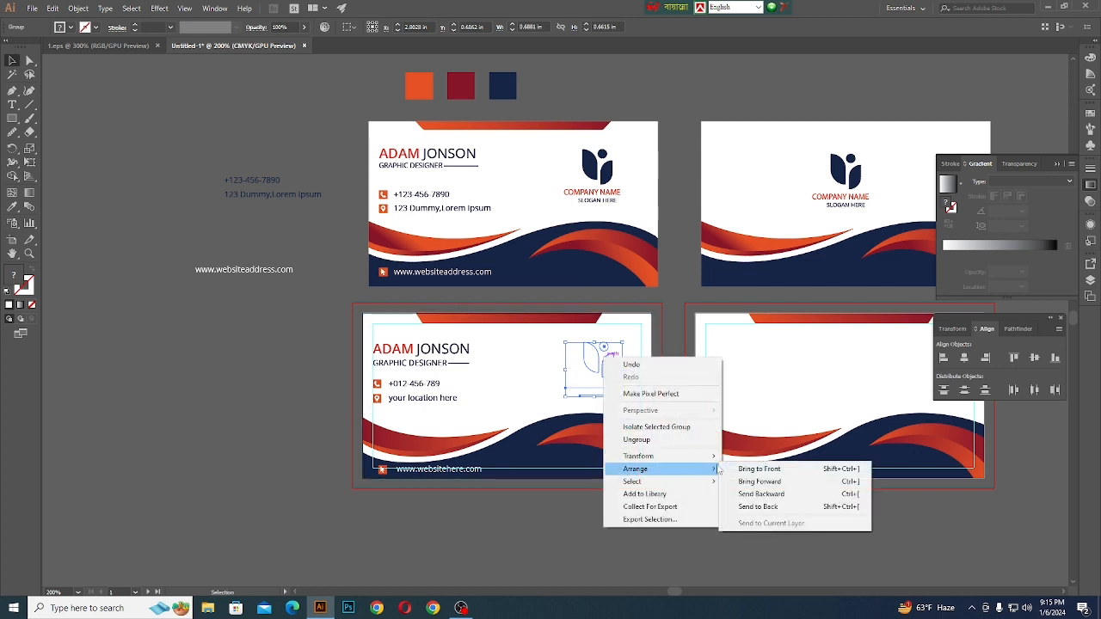
left_click(746, 468)
left_click(638, 538)
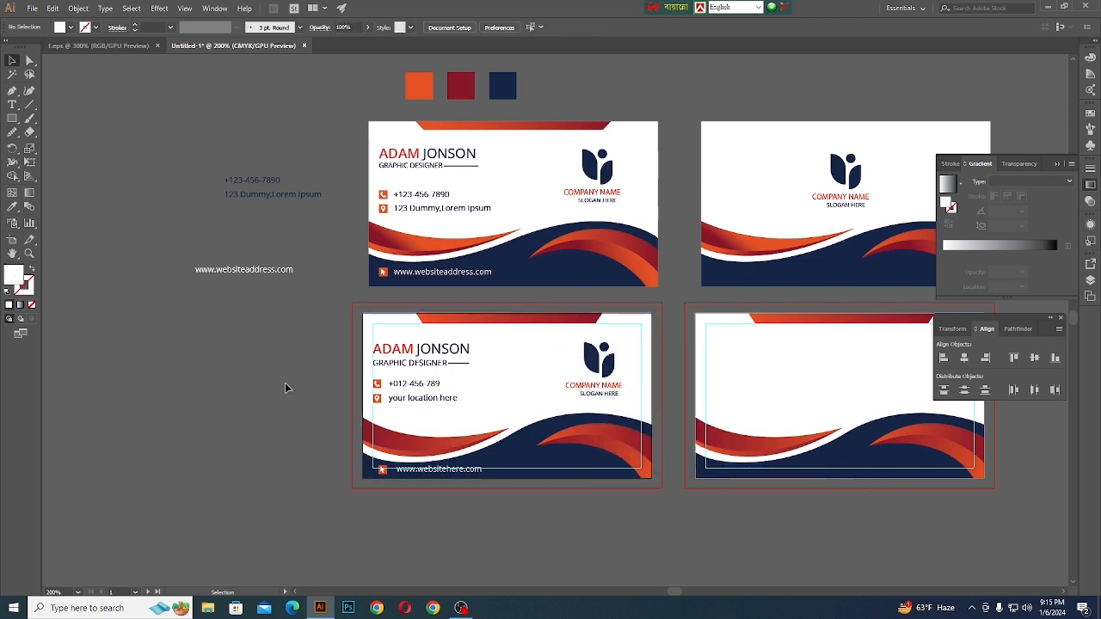
- Duplicate the company logo from the new front card onto the middle of the new back card
scroll(268, 381, "down", 1)
scroll(791, 385, "up", 1)
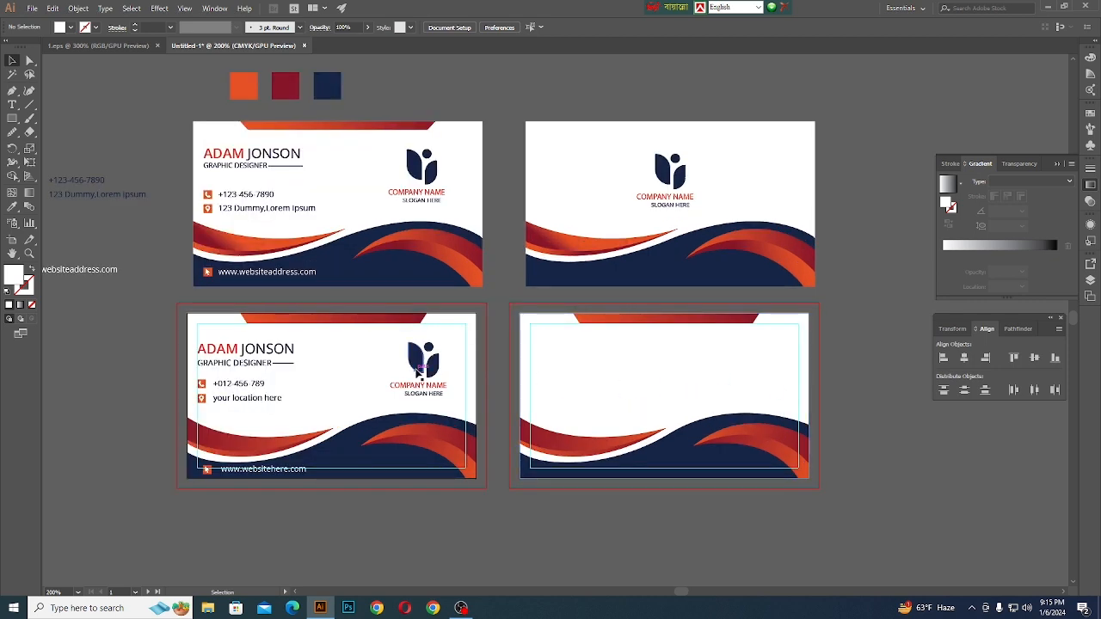
left_click_drag(417, 372, 653, 384)
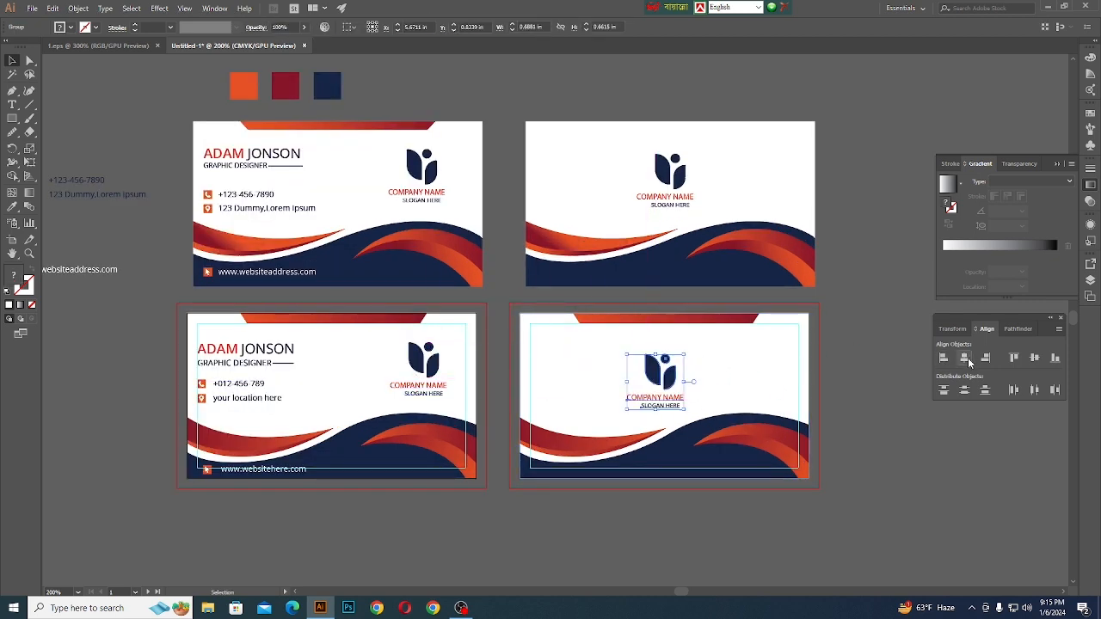
left_click(951, 487)
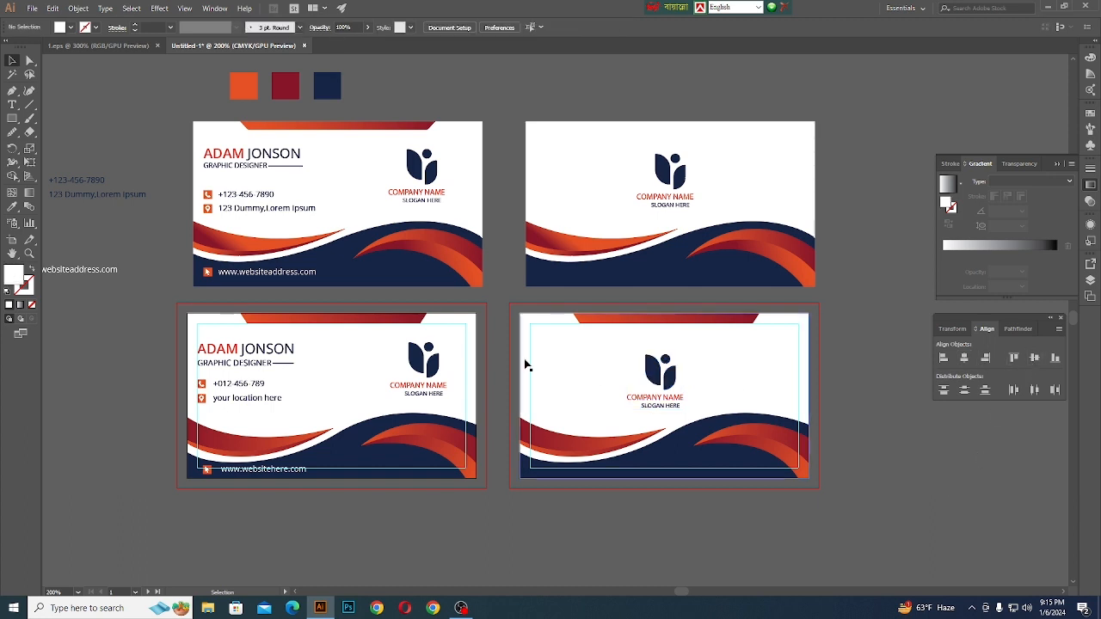
- Centre the back card's logo horizontally and vertically on its artboard
left_click(651, 367)
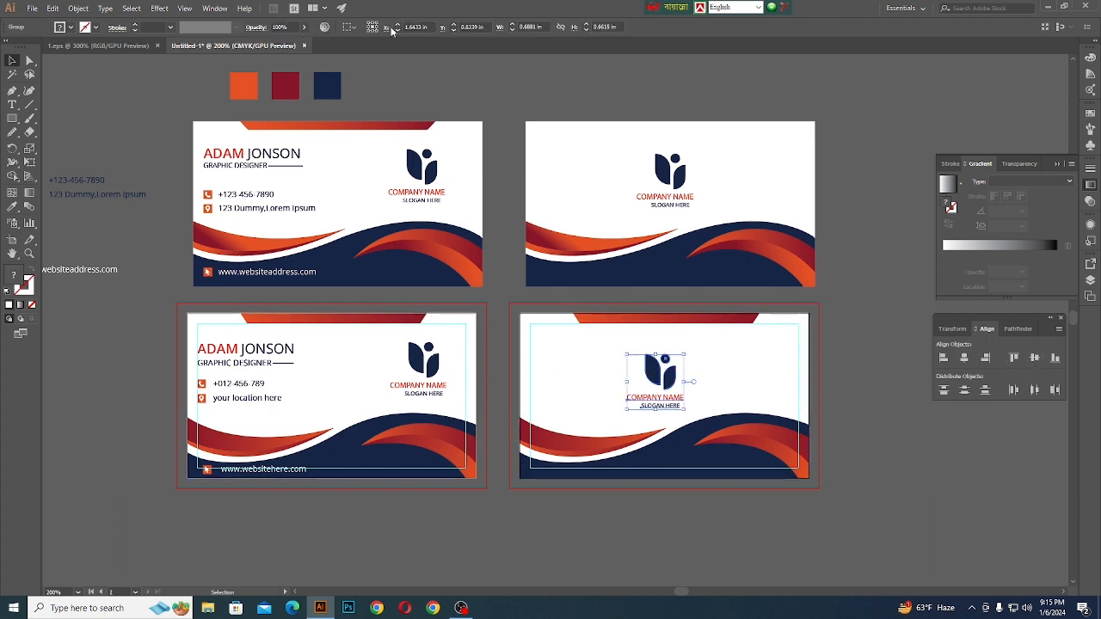
left_click(363, 28)
left_click(371, 67)
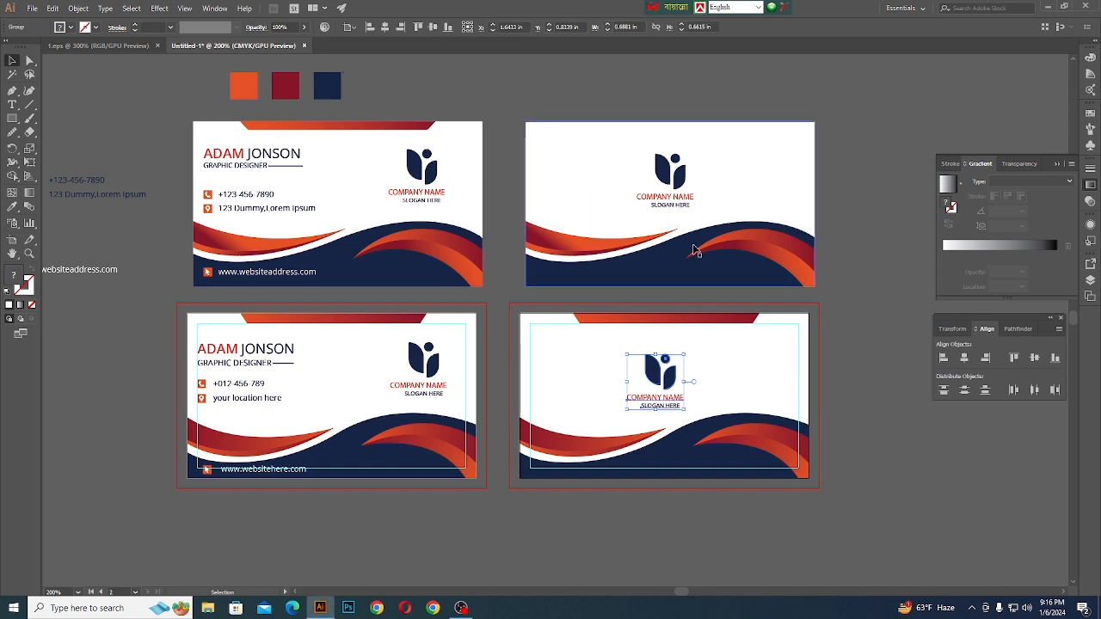
left_click(963, 357)
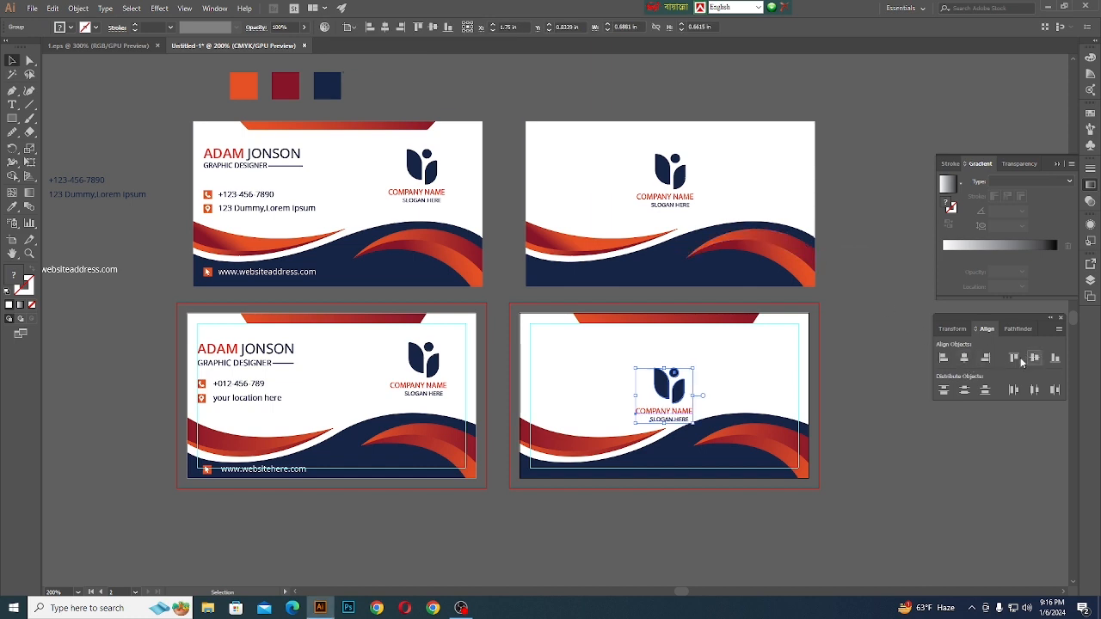
- Nudge the back card's logo upward in the white area, clear of the wave, and deselect it
key("Up")
key("Up")
key("Up")
key("Up")
key("Up")
key("Up")
key("Up")
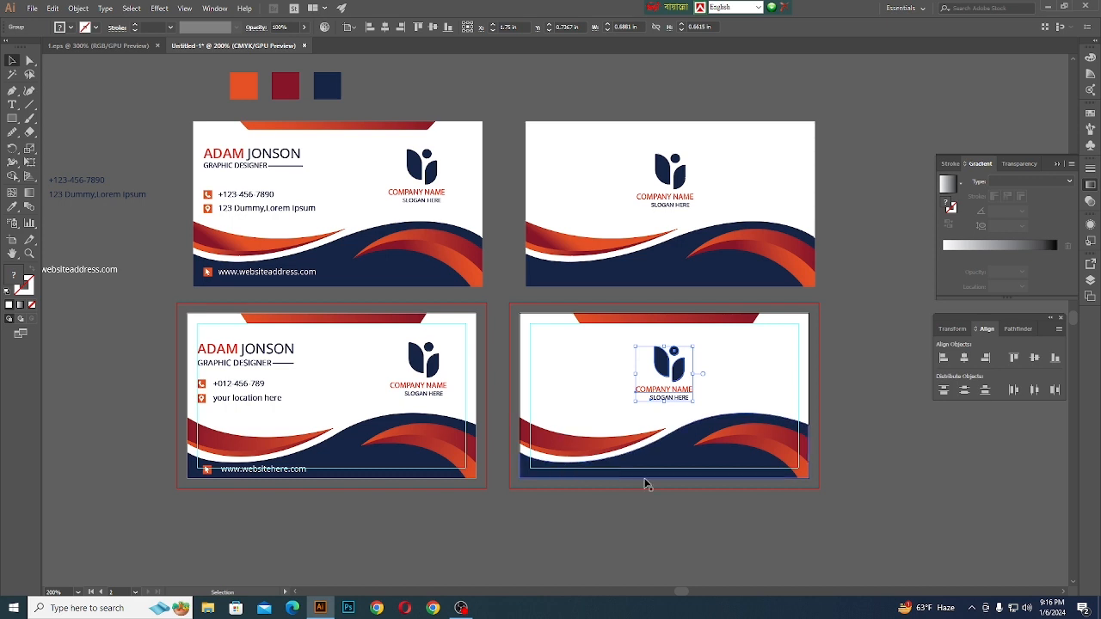
key("ctrl+minus")
left_click(745, 309)
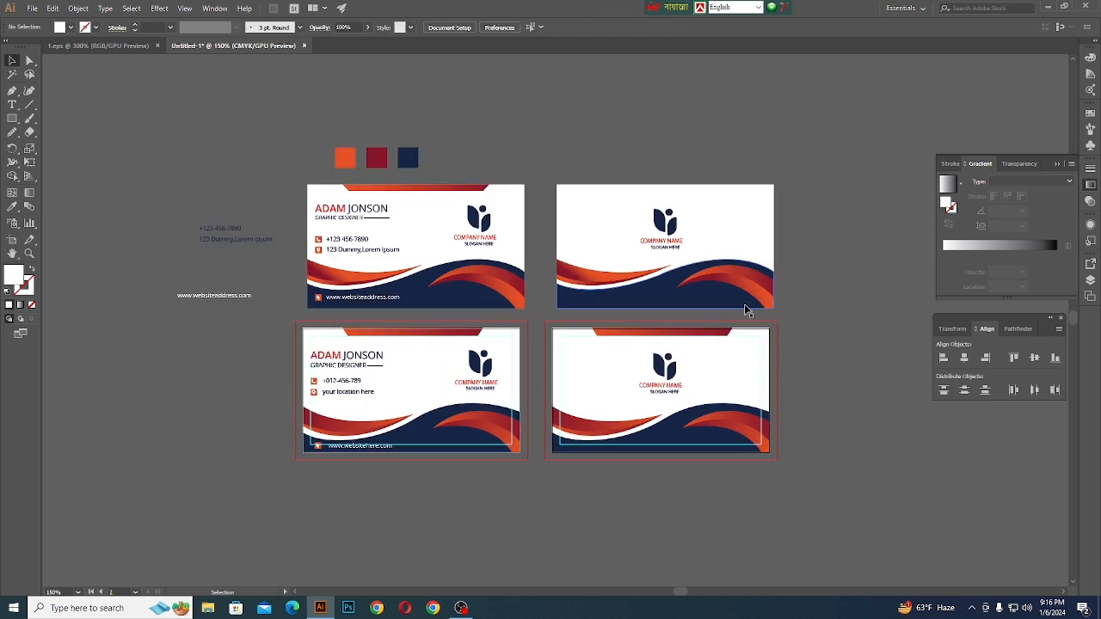